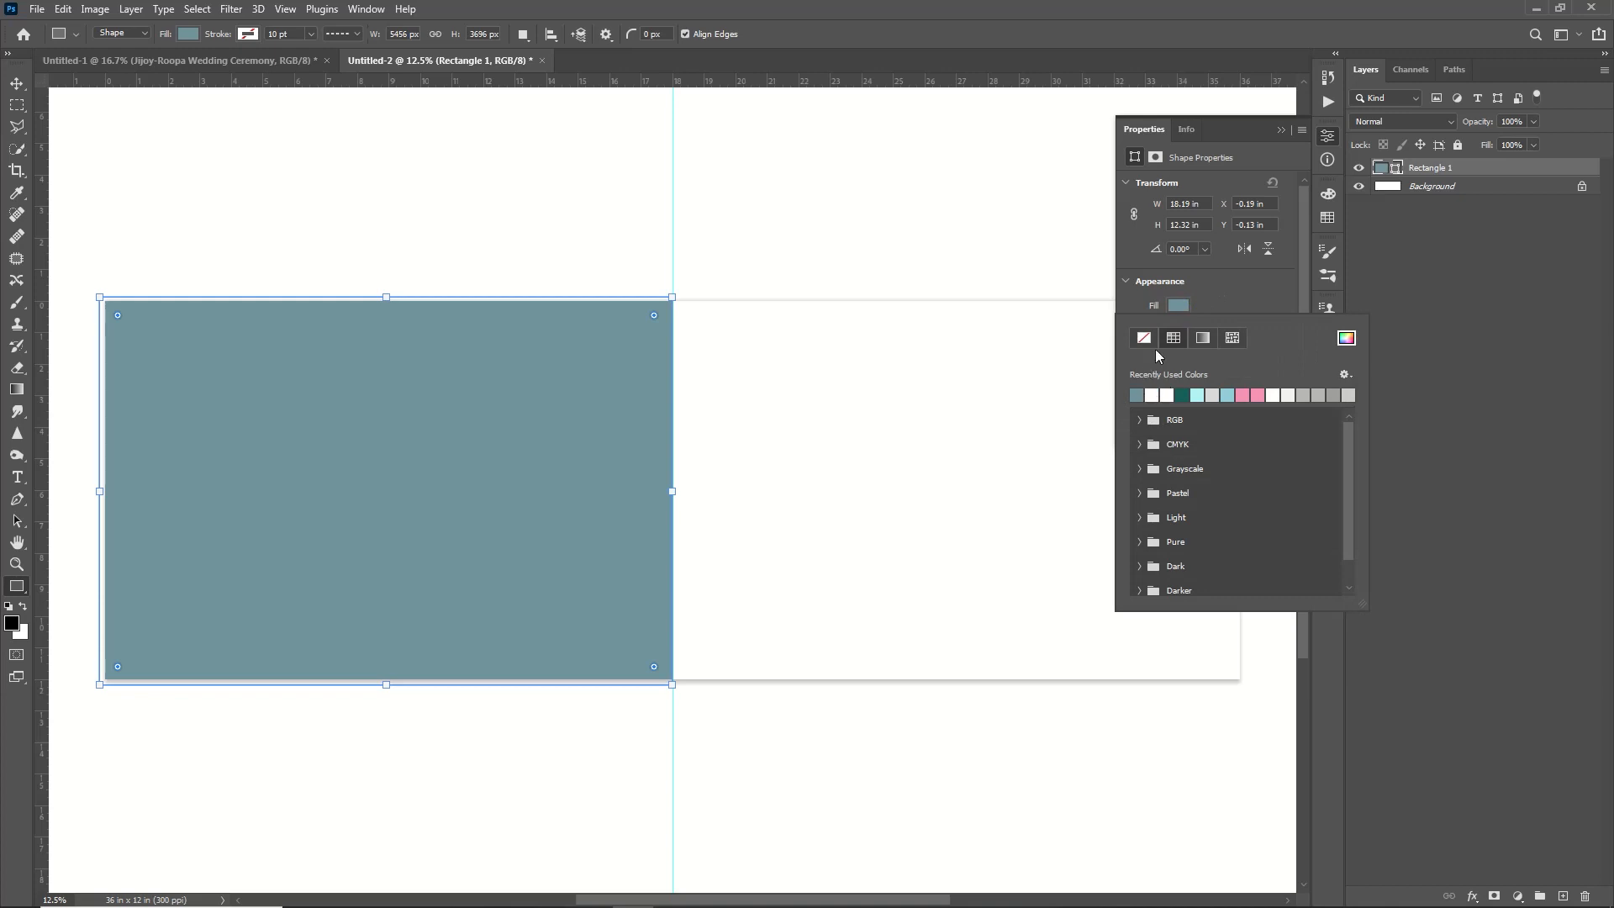
# Step: Set the fill of the rectangle covering the spread's left half to muted teal 72949b
pyautogui.click(1345, 338)
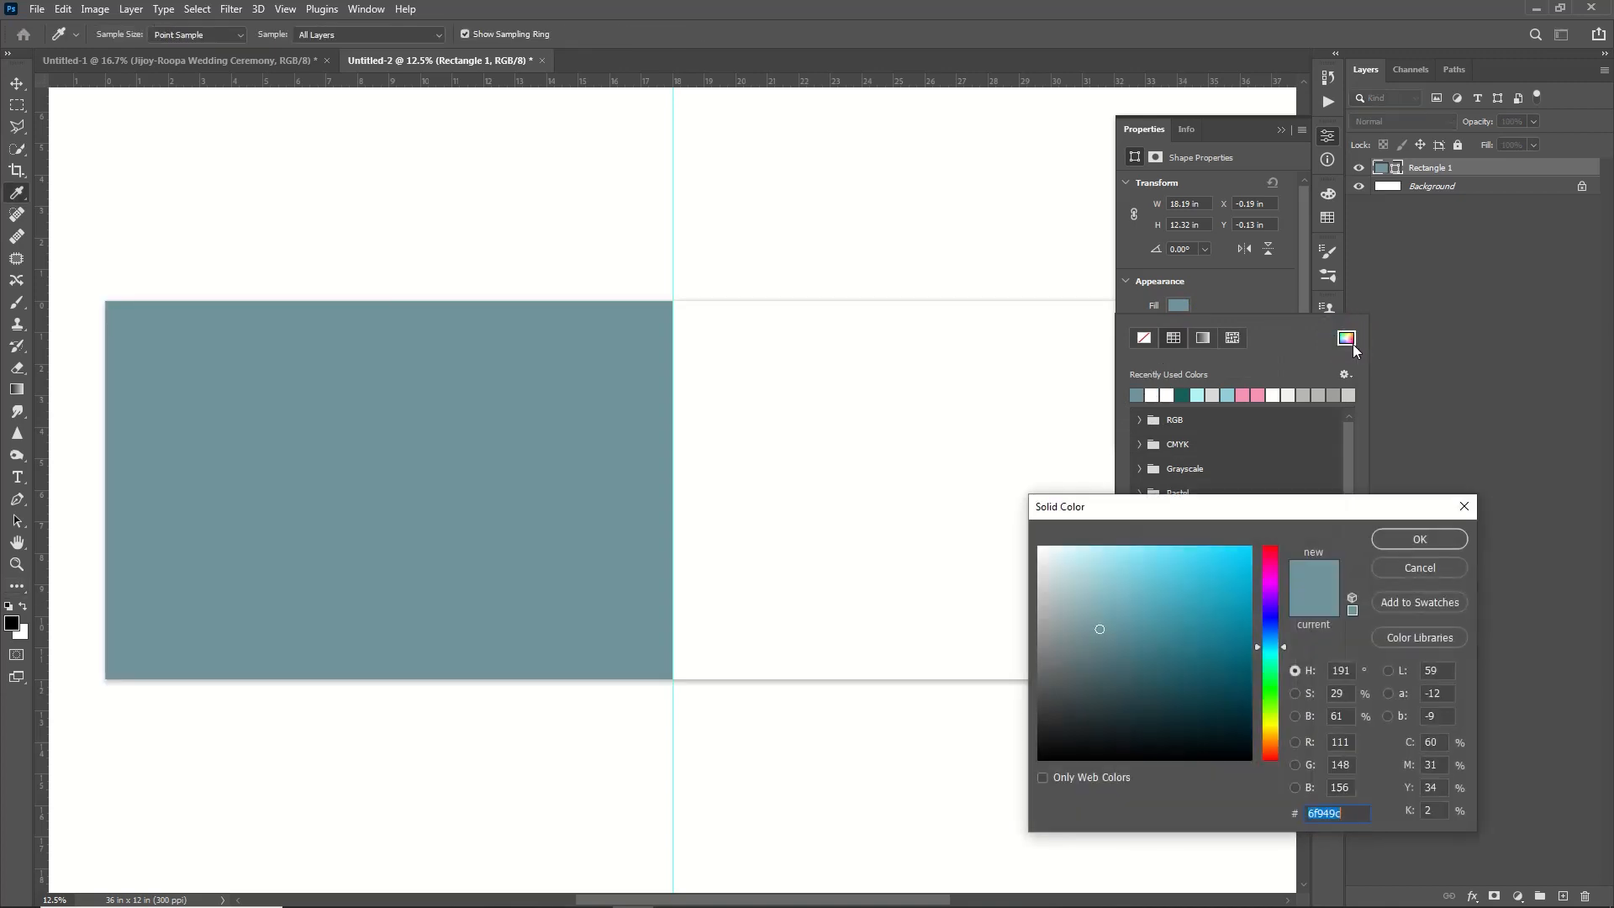
pyautogui.click(1093, 620)
pyautogui.click(1094, 630)
pyautogui.click(1412, 537)
# Step: Draw a rectangle about 14.96 × 9.49 in over the lower-left part of the teal area and fill it black
pyautogui.press('u')
pyautogui.moveTo(104, 383)
pyautogui.mouseDown()
pyautogui.moveTo(522, 613)
pyautogui.moveTo(576, 679)
pyautogui.mouseUp()
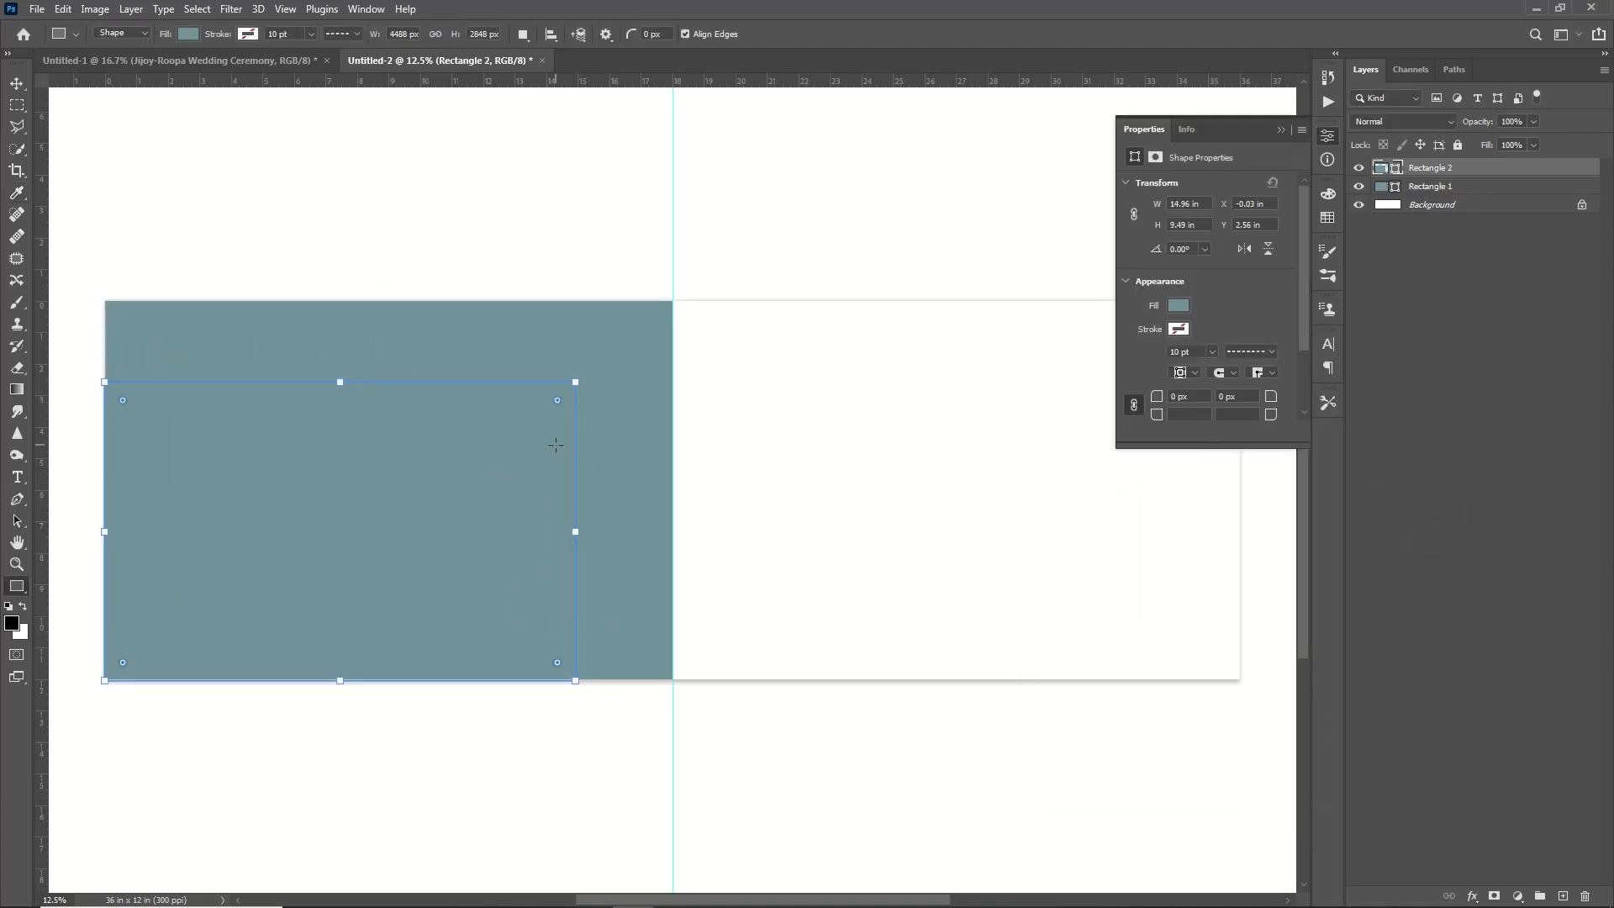
pyautogui.click(1179, 308)
pyautogui.click(1346, 339)
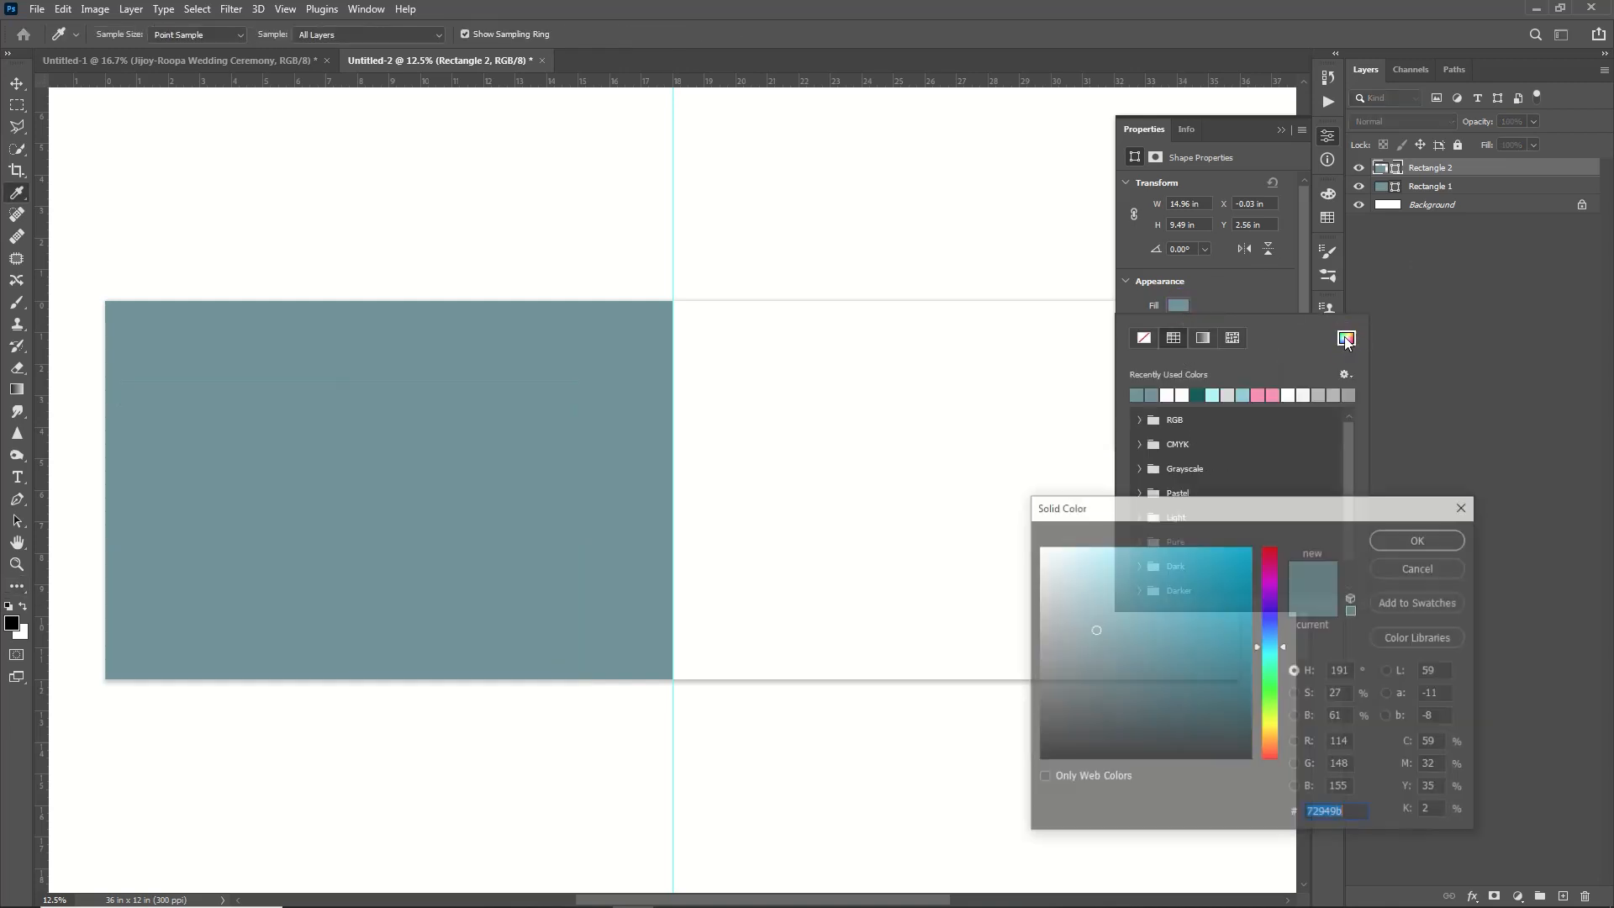
pyautogui.click(1147, 760)
pyautogui.click(1412, 536)
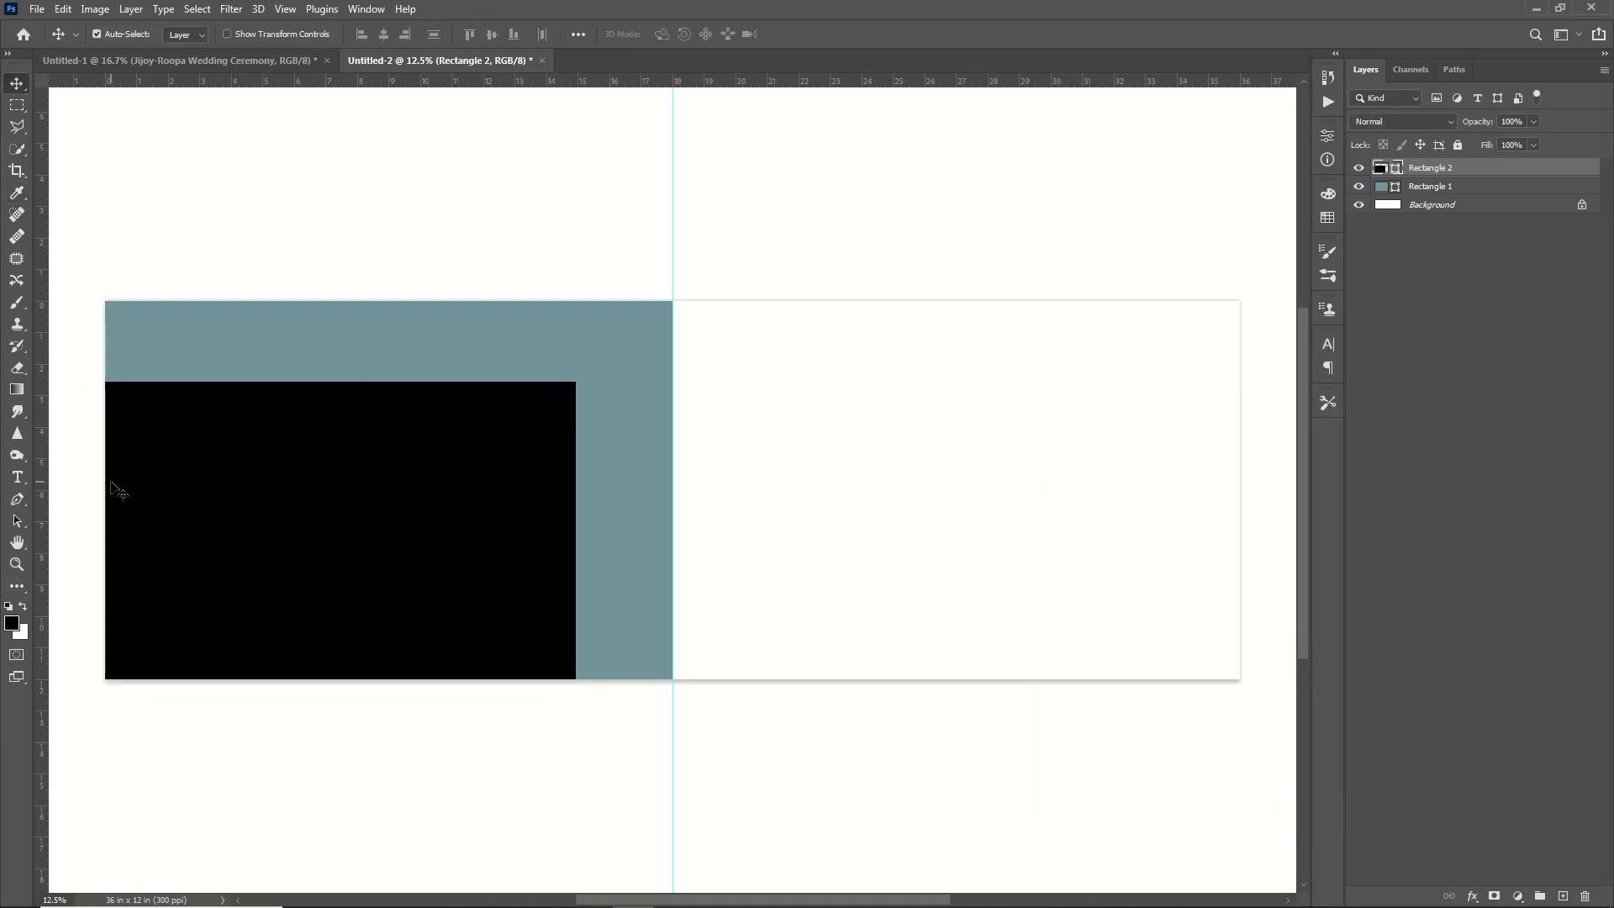
# Step: Open the photo beautiful-woman-long-red-dress-walks-around-city-with-her-husband from the New folder in Downloads
pyautogui.click(40, 10)
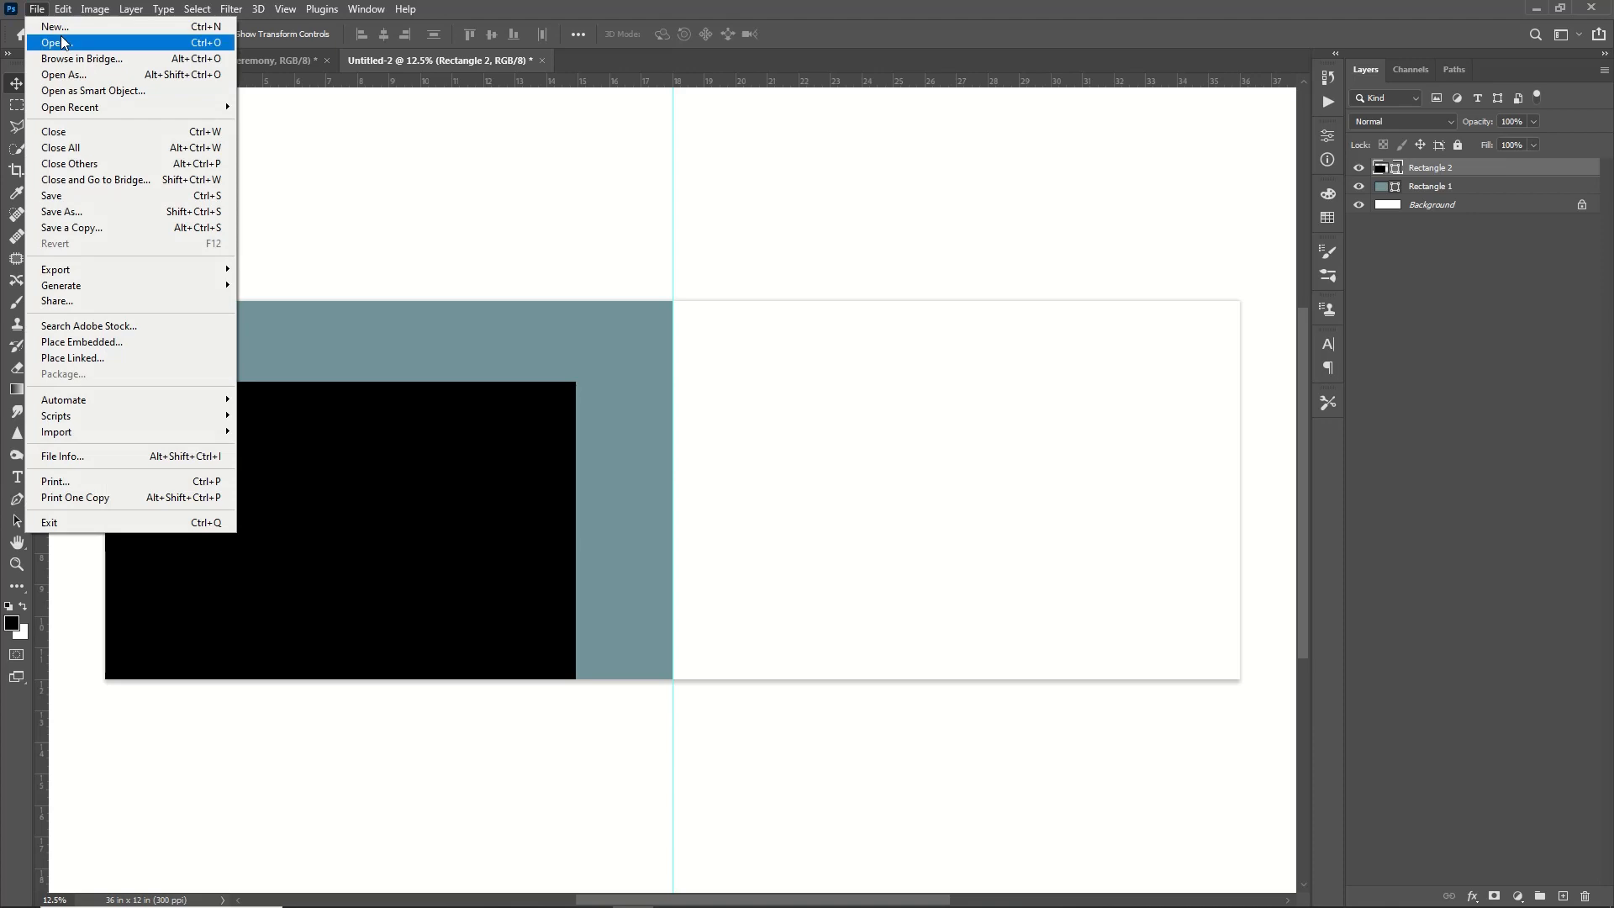
pyautogui.click(57, 42)
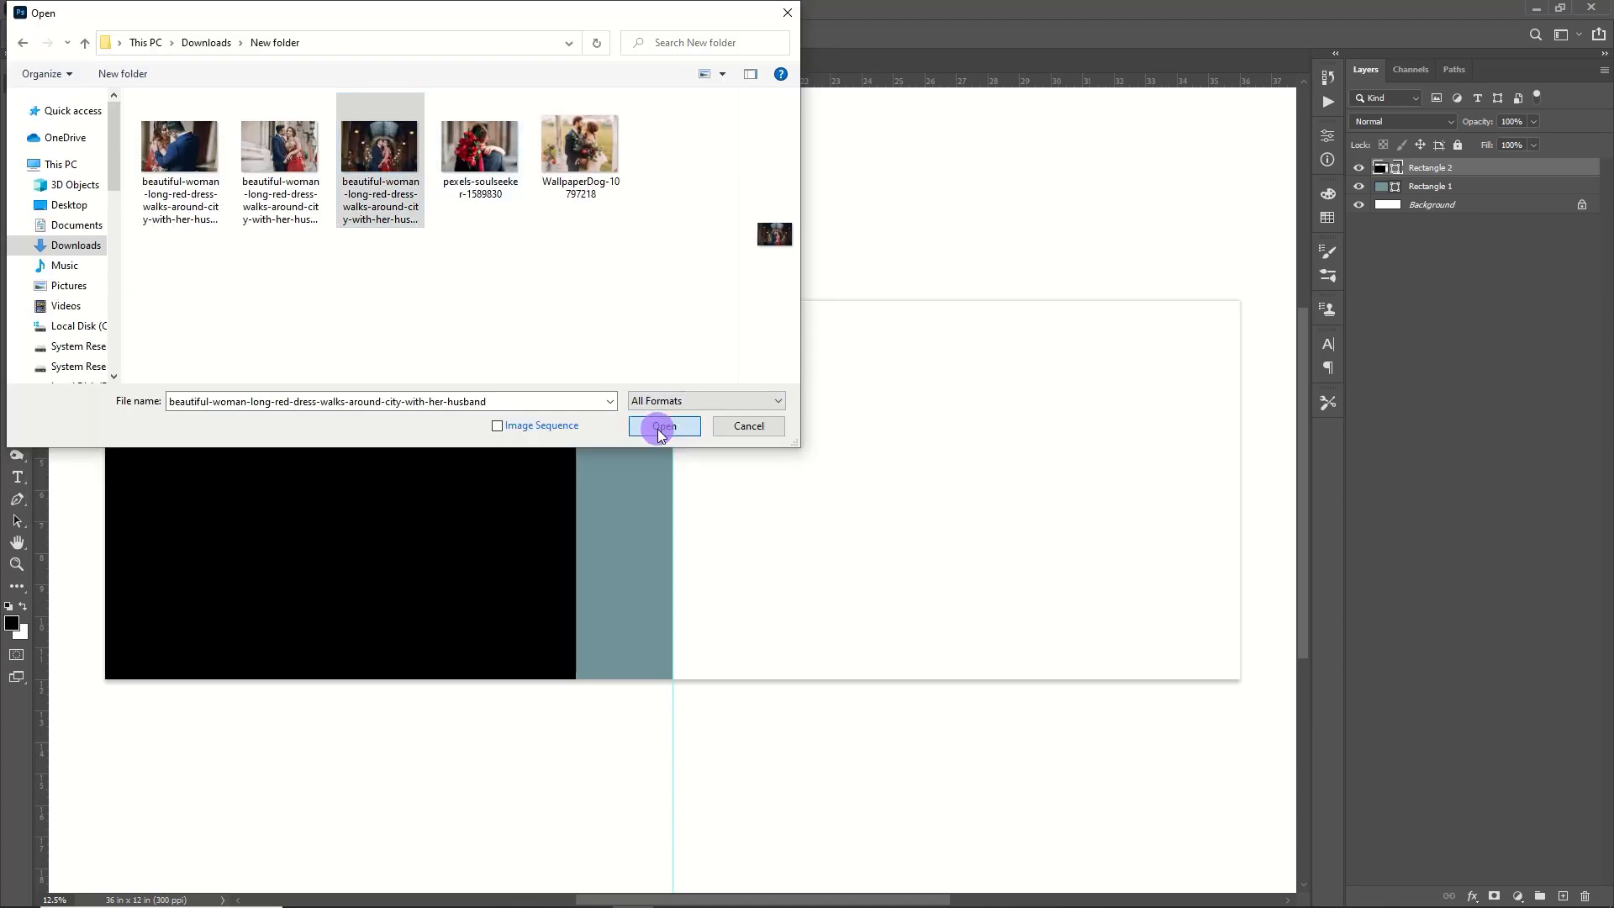
pyautogui.click(658, 429)
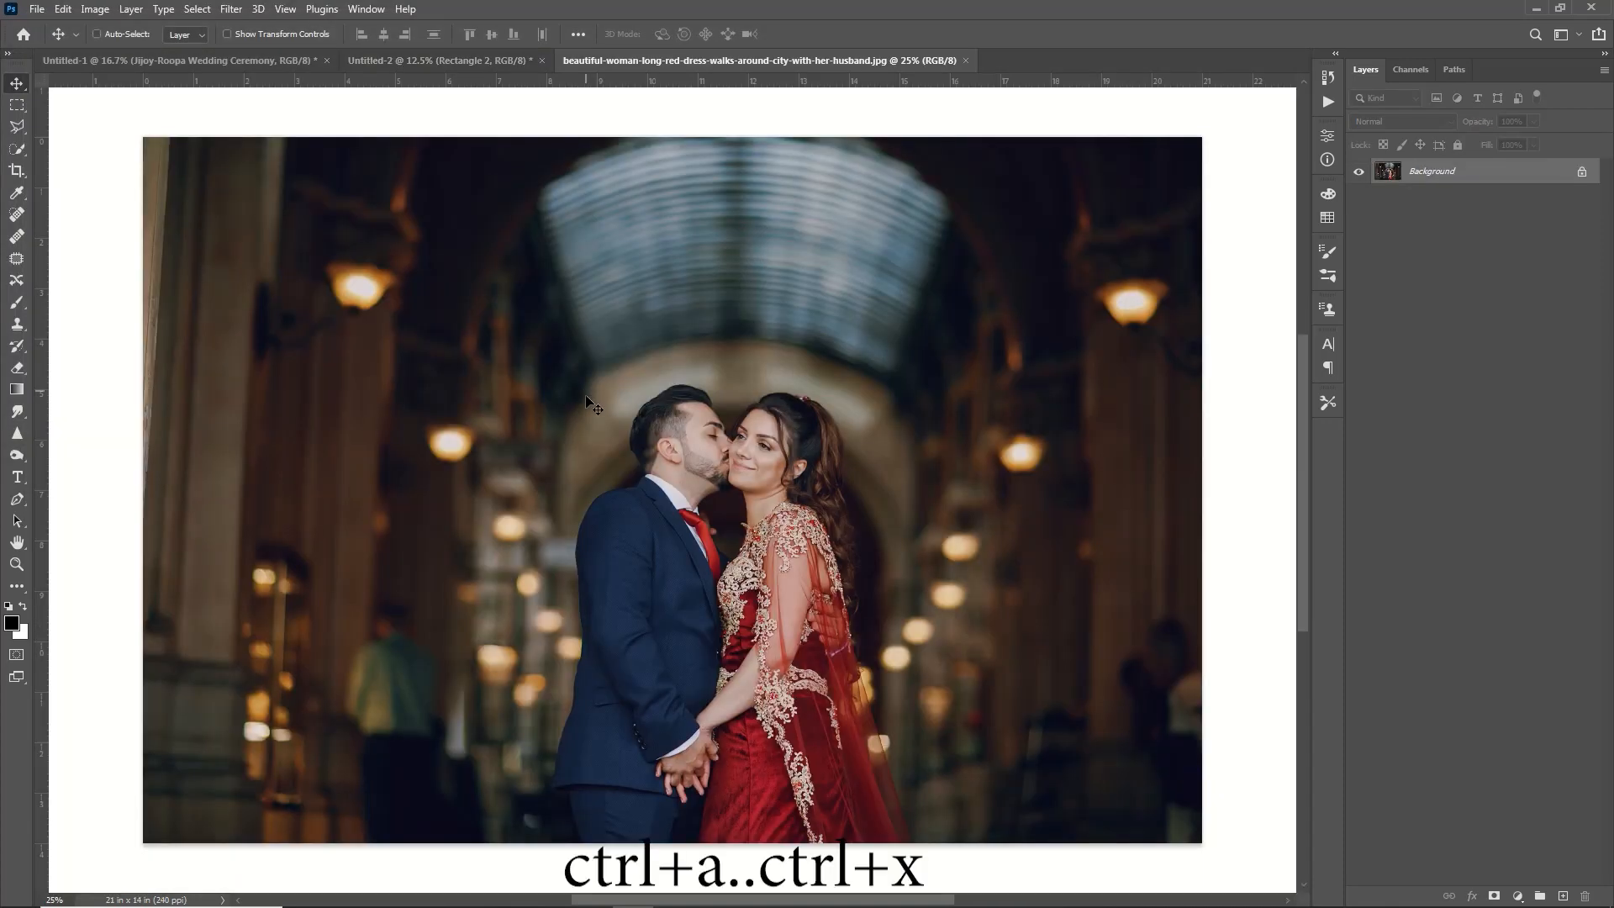
# Step: Cut the entire photo to the clipboard and close its document without saving
pyautogui.hotkey('ctrl', 'a')
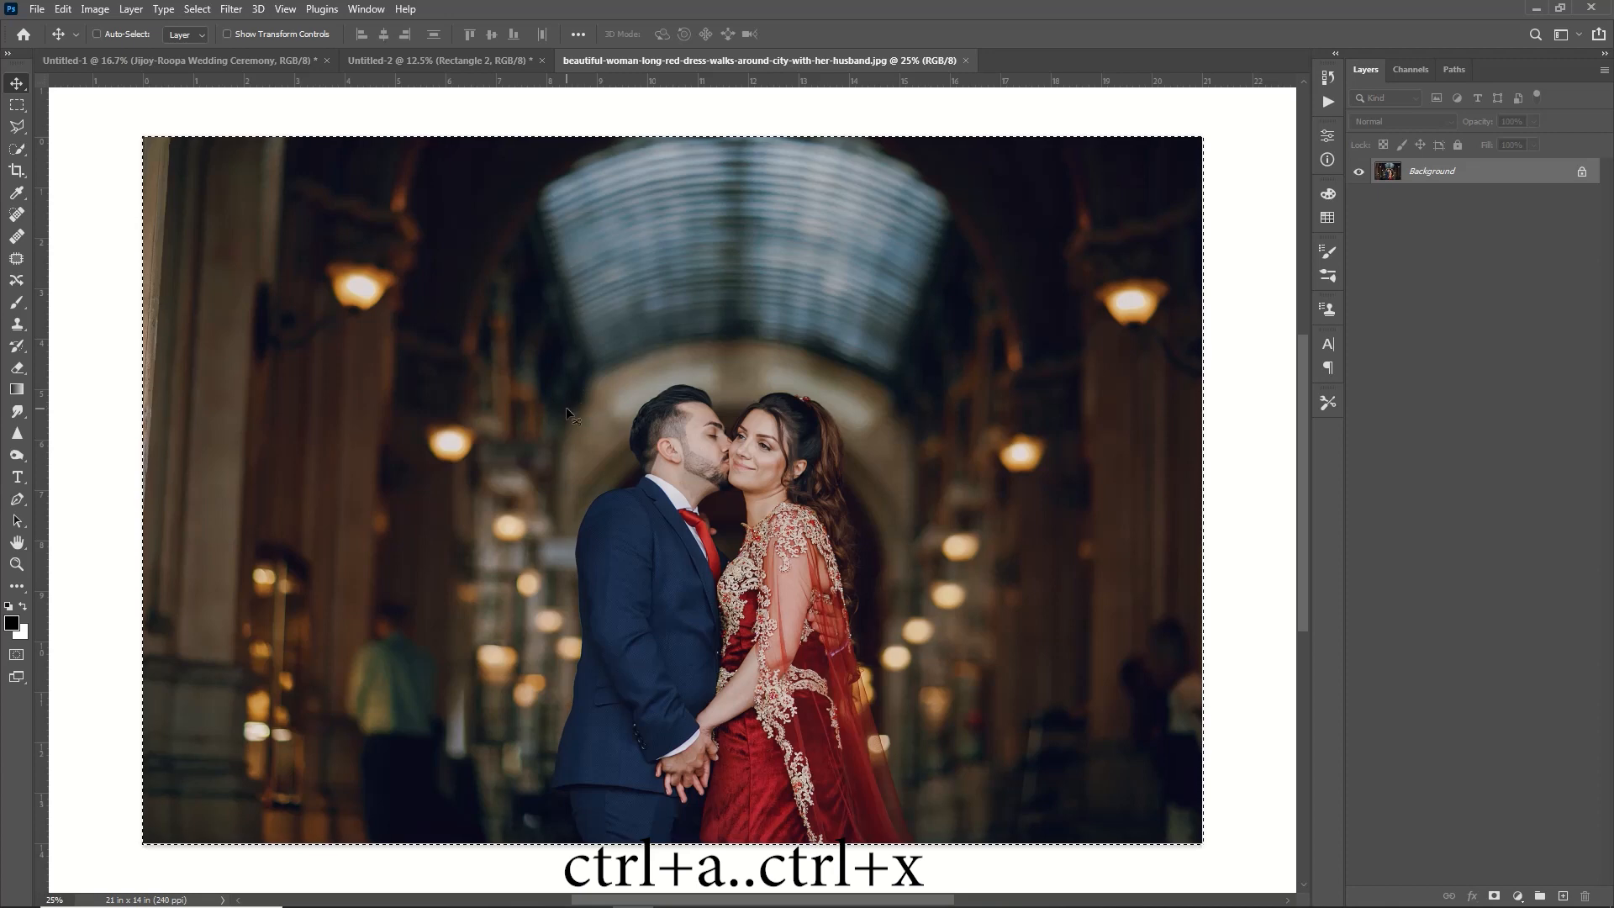
pyautogui.hotkey('ctrl', 'x')
pyautogui.click(974, 60)
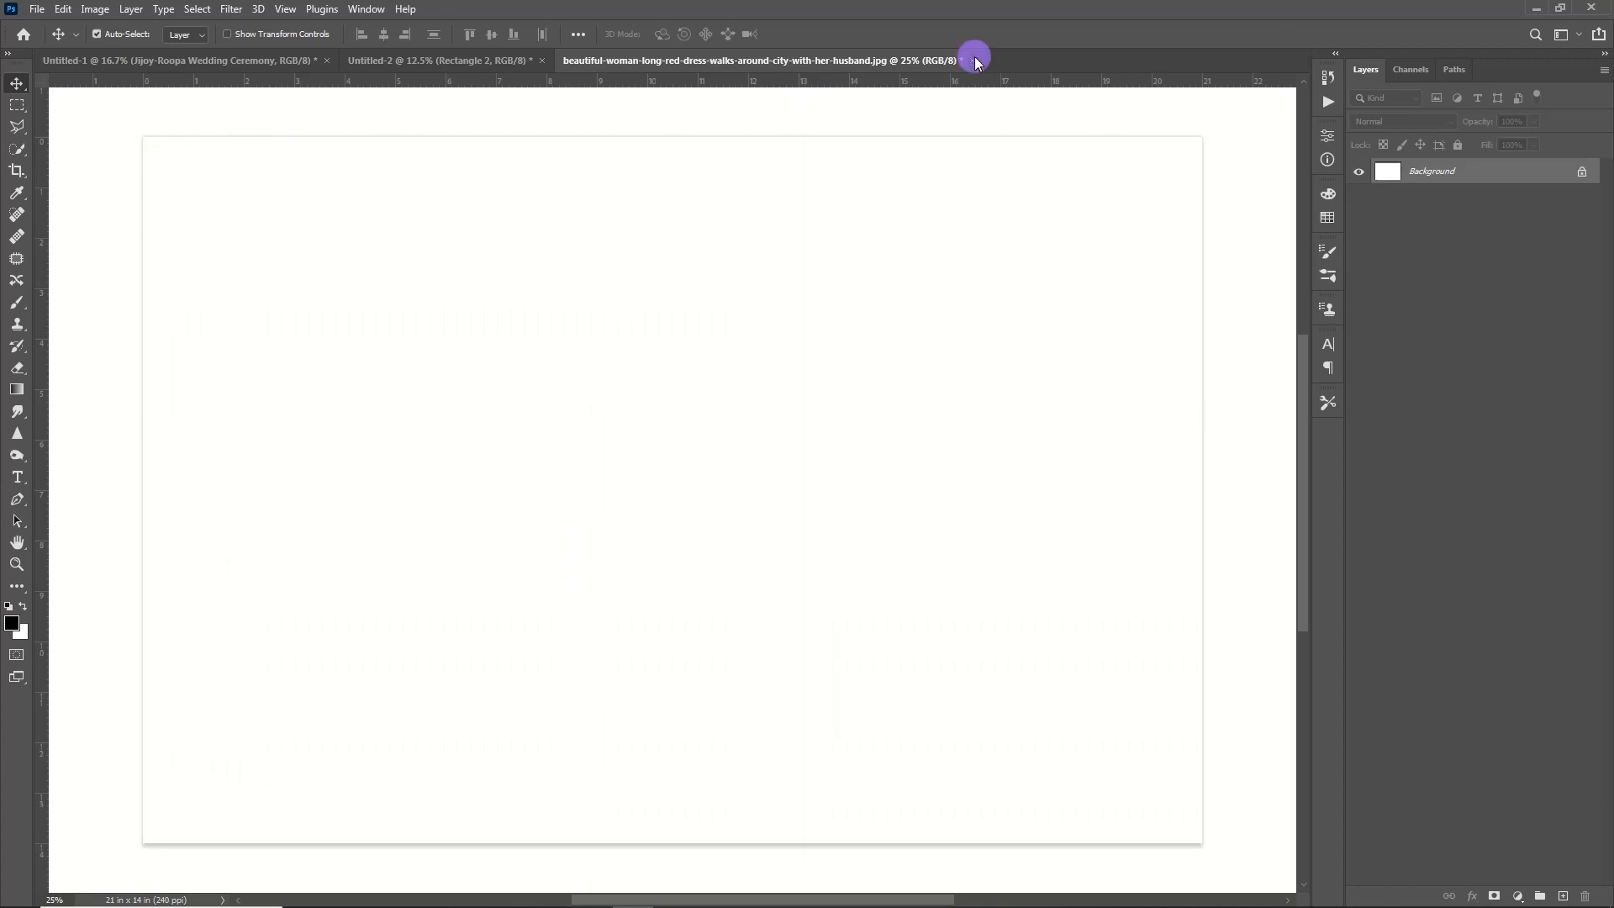
pyautogui.click(798, 343)
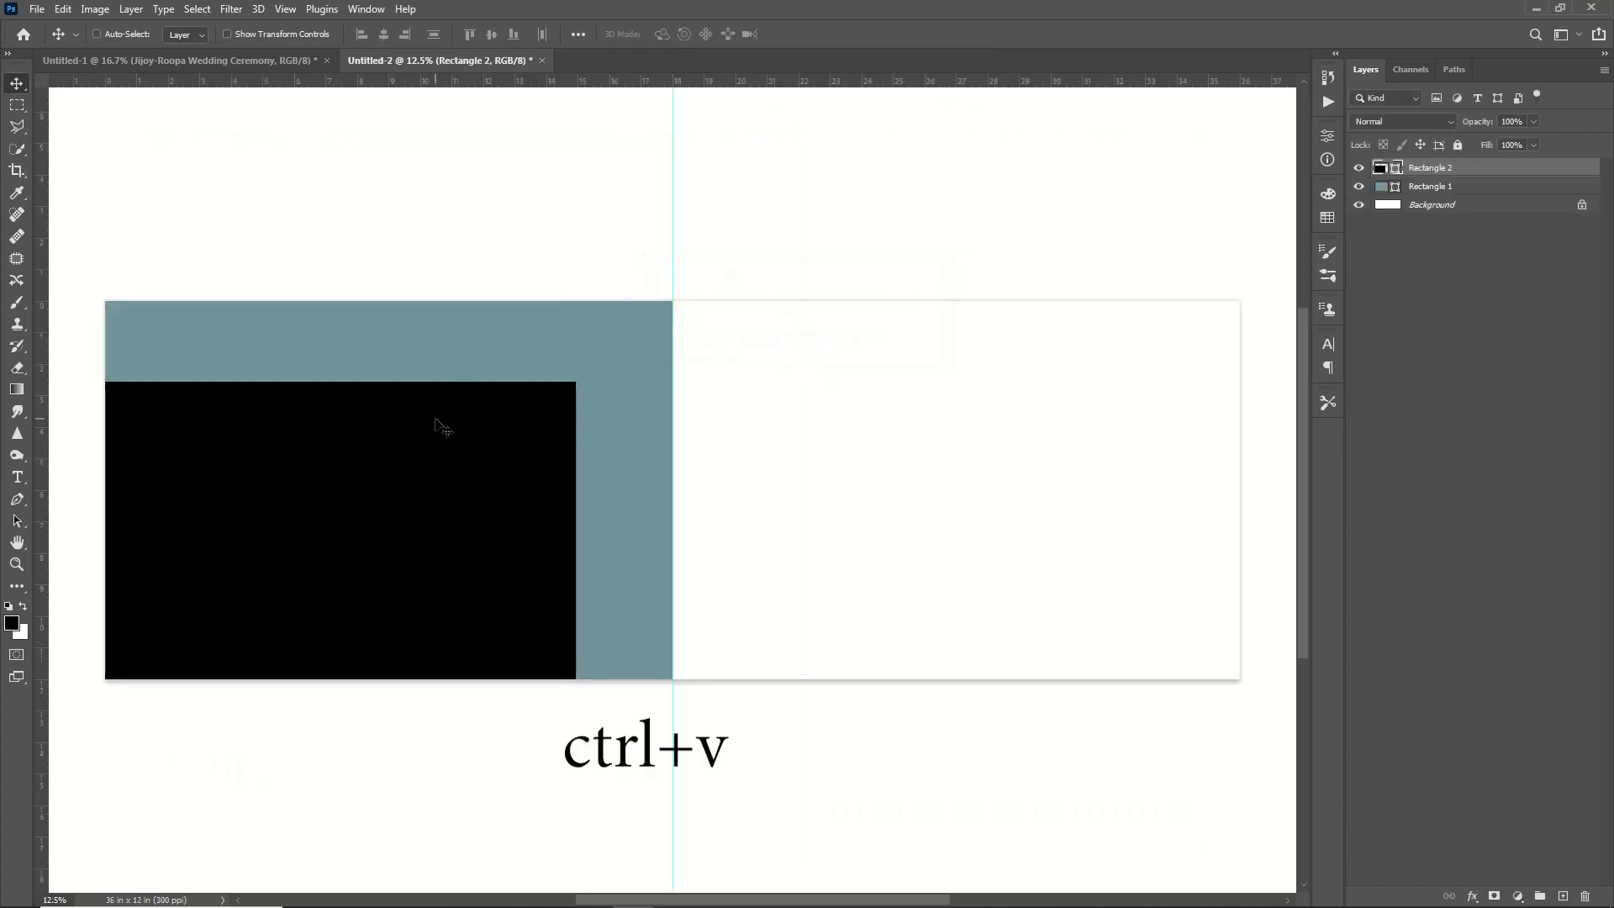
# Step: Paste the photo into the spread, place it over the black rectangle and clip it to that rectangle
pyautogui.hotkey('ctrl', 'v')
pyautogui.moveTo(607, 464); pyautogui.dragTo(294, 469)
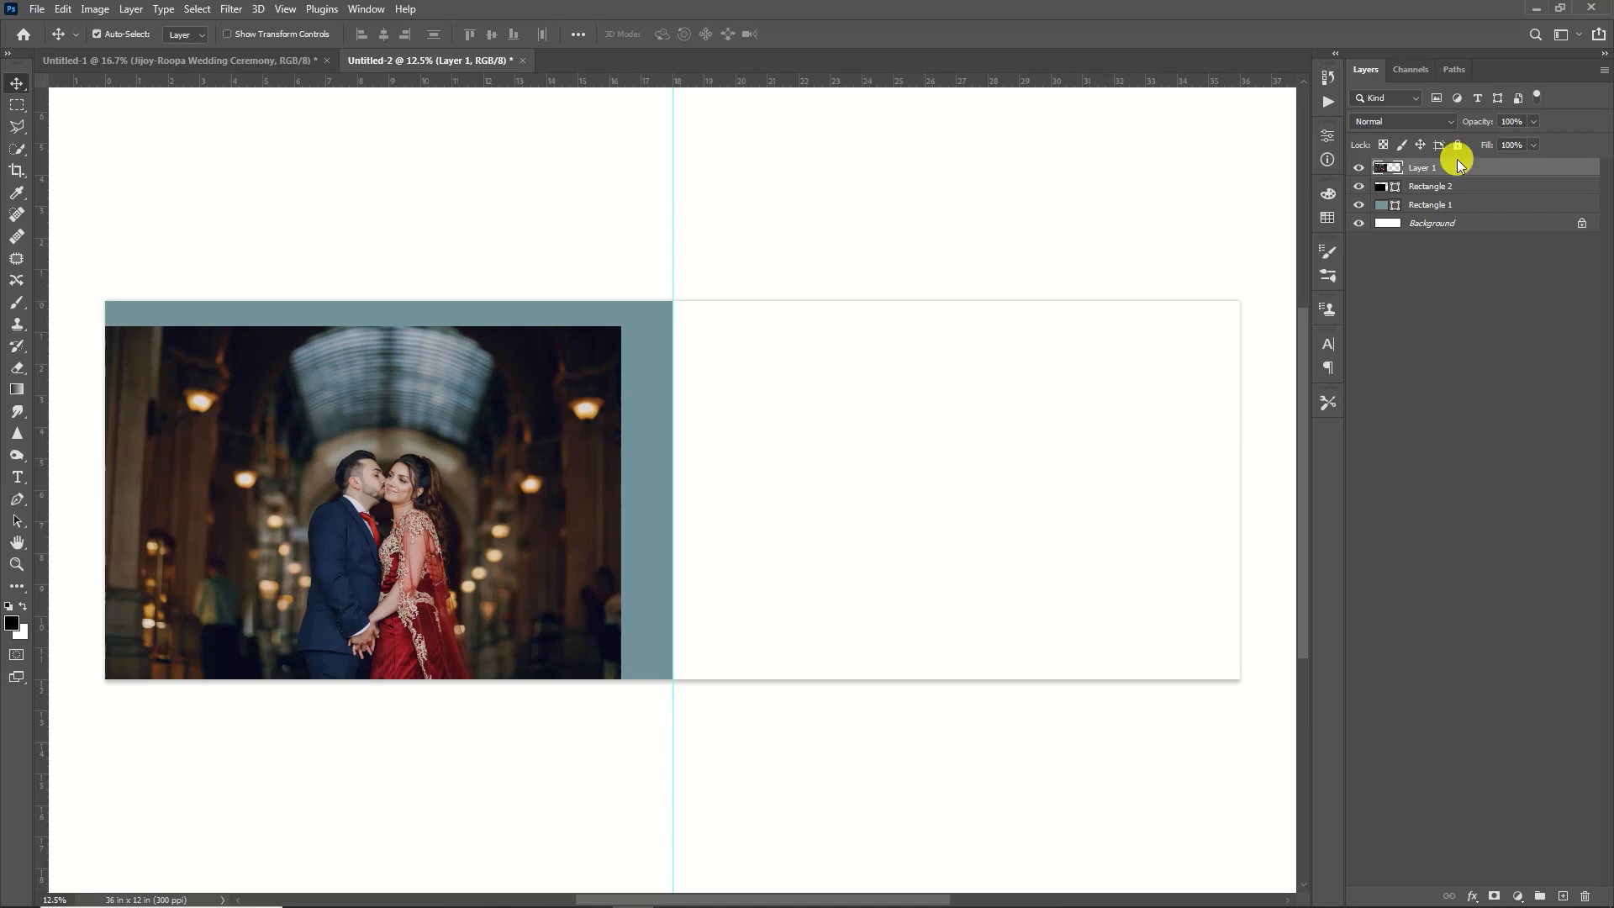
pyautogui.rightClick(1456, 159)
pyautogui.click(1427, 494)
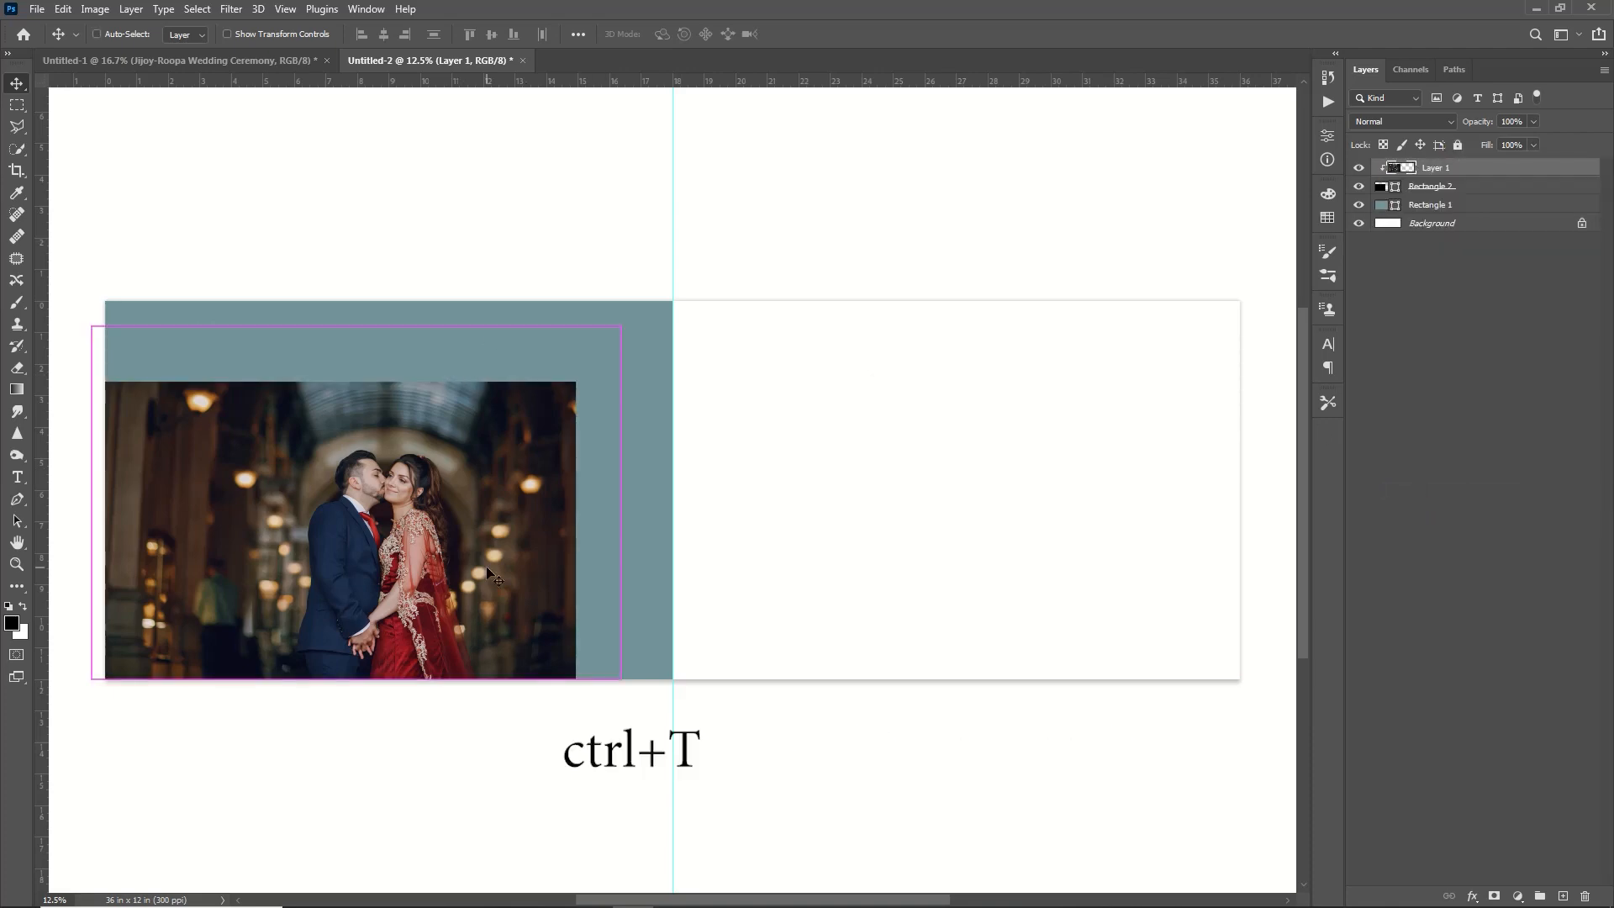
# Step: Scale the clipped photo proportionally to 118.75% and shift it right within its frame
pyautogui.hotkey('ctrl', 't')
pyautogui.moveTo(621, 326); pyautogui.dragTo(654, 299)
pyautogui.moveTo(477, 406); pyautogui.dragTo(559, 411)
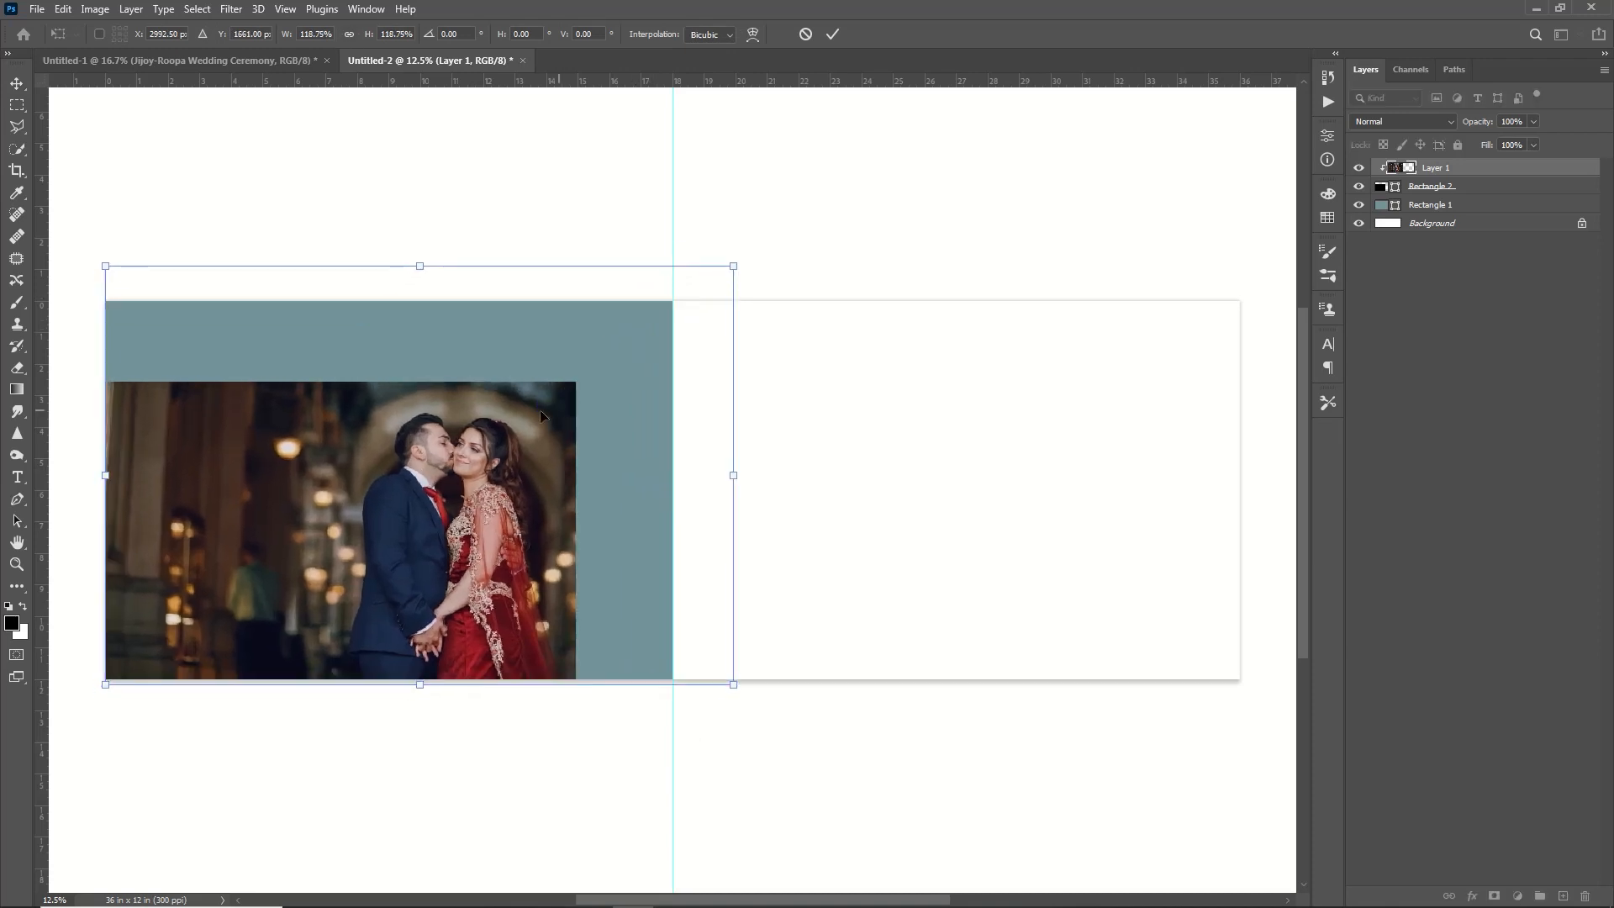
# Step: Flip the photo horizontally and reposition it so the couple stands at the left side of the frame
pyautogui.rightClick(422, 470)
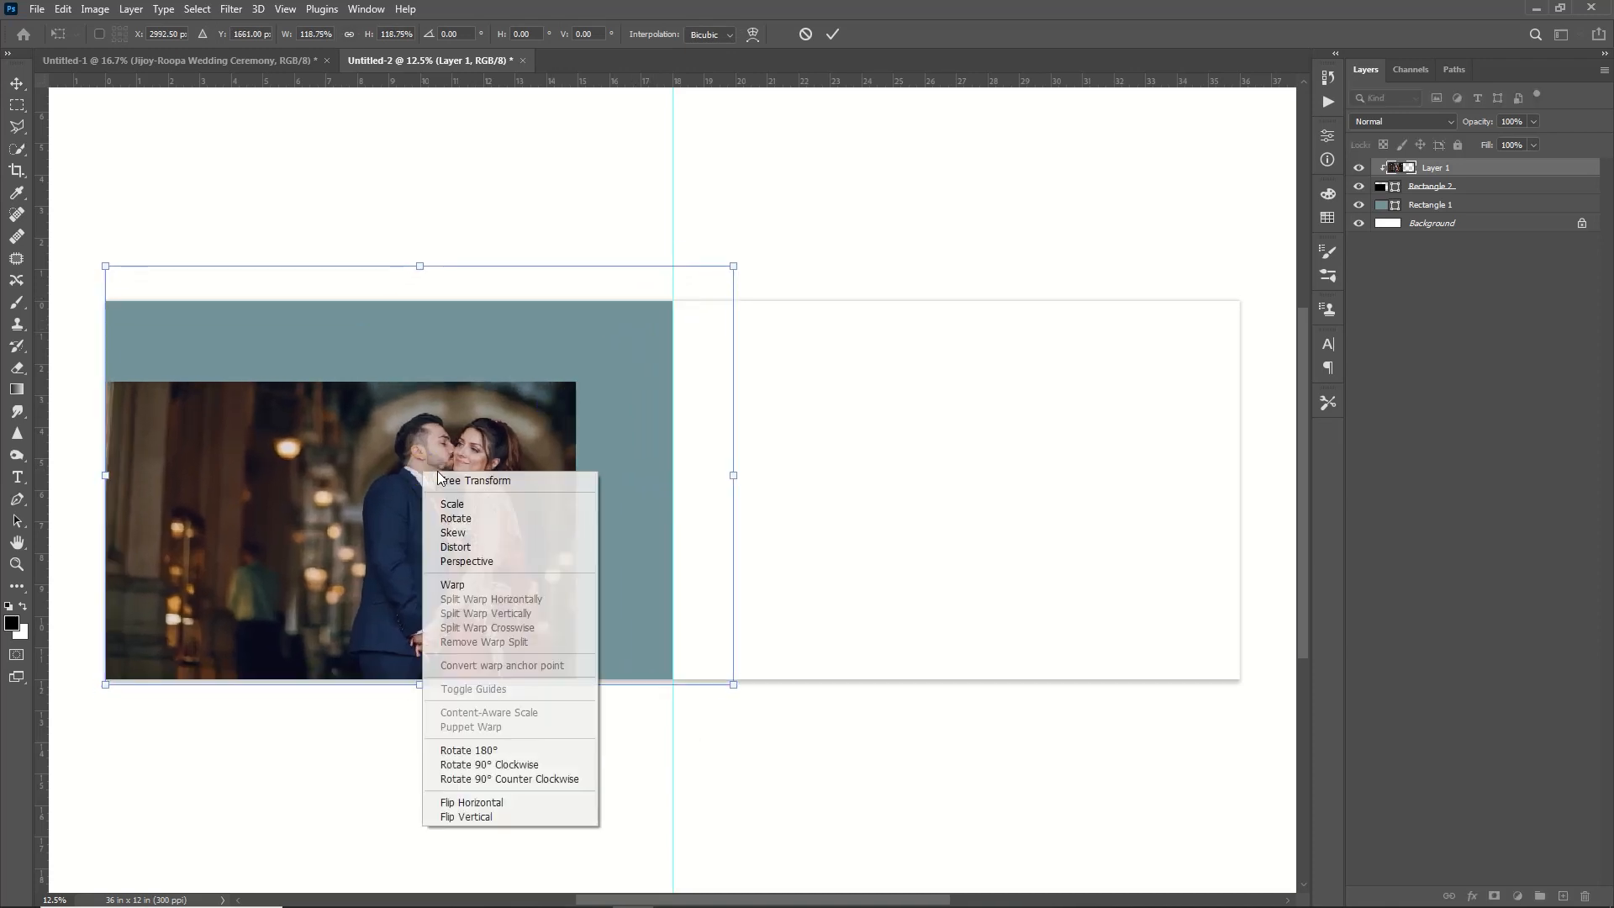
pyautogui.click(479, 800)
pyautogui.moveTo(474, 578); pyautogui.dragTo(361, 501)
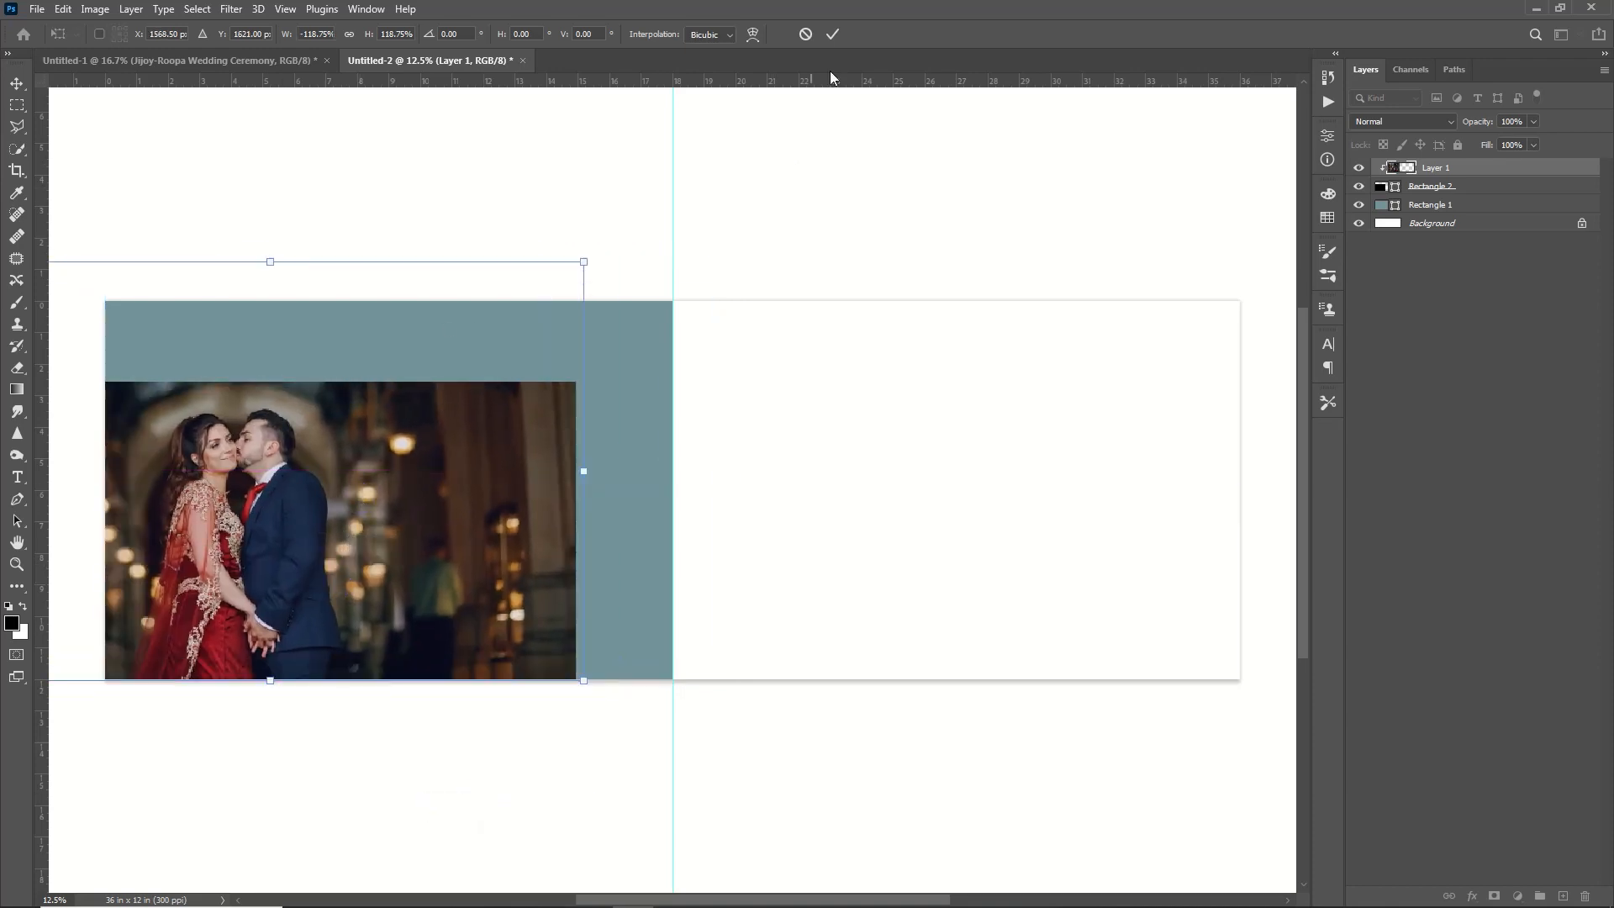
pyautogui.click(831, 30)
# Step: Draw a rectangle about 7.49 × 4.72 in over the photo's lower-right corner, reaching the spread's bottom edge
pyautogui.click(18, 586)
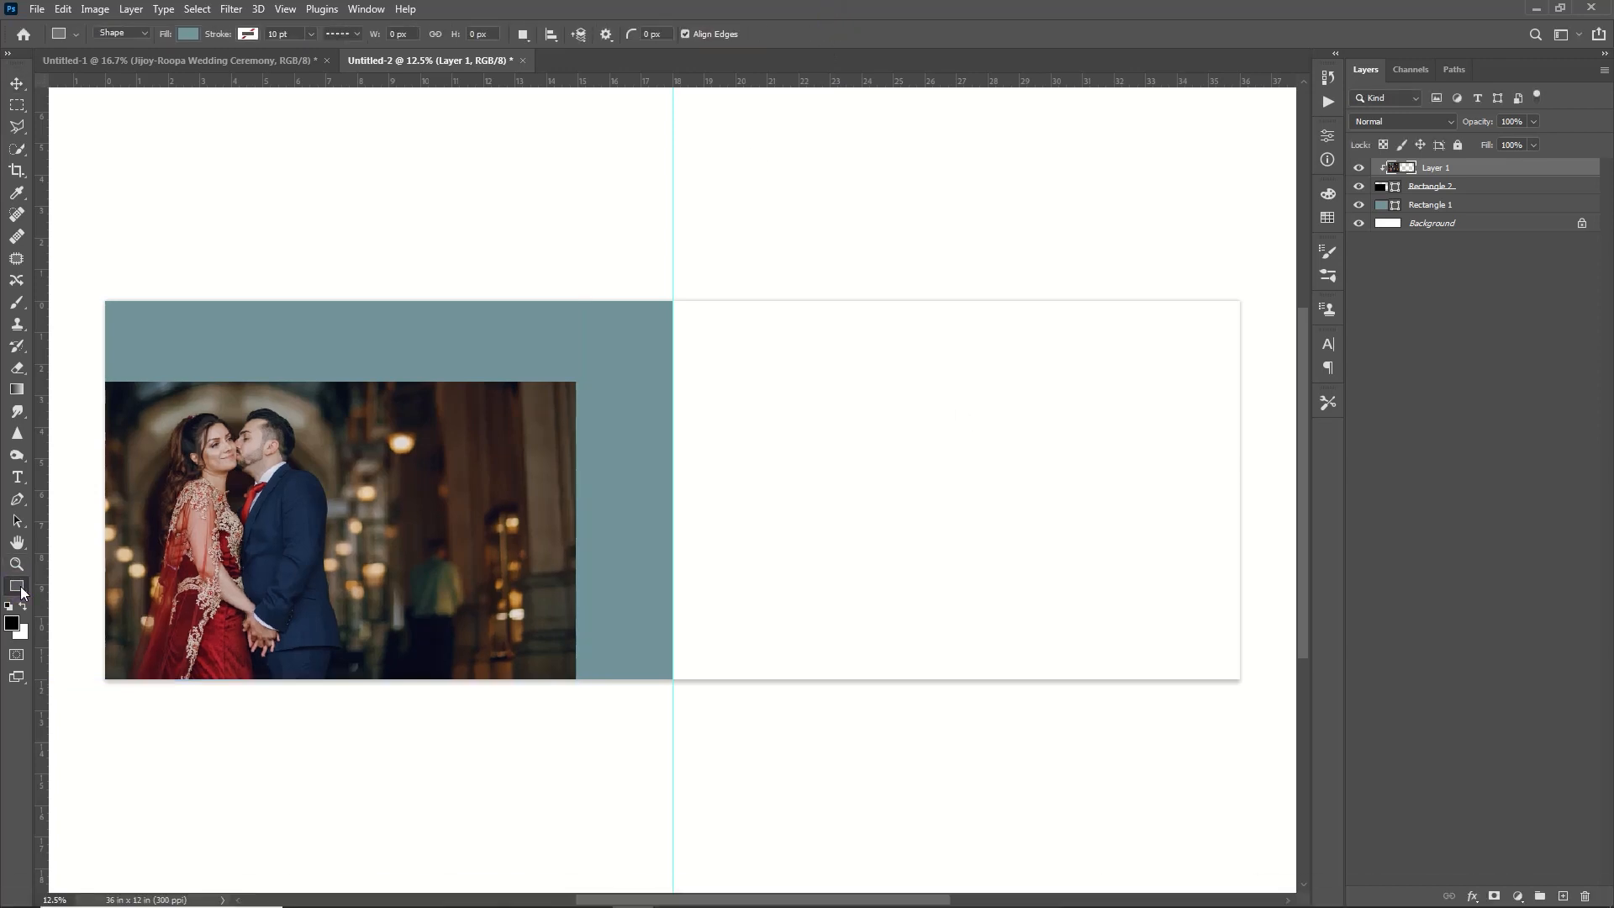
pyautogui.moveTo(373, 674)
pyautogui.mouseDown()
pyautogui.moveTo(613, 516)
pyautogui.moveTo(607, 532)
pyautogui.mouseUp()
pyautogui.moveTo(486, 677); pyautogui.dragTo(486, 681)
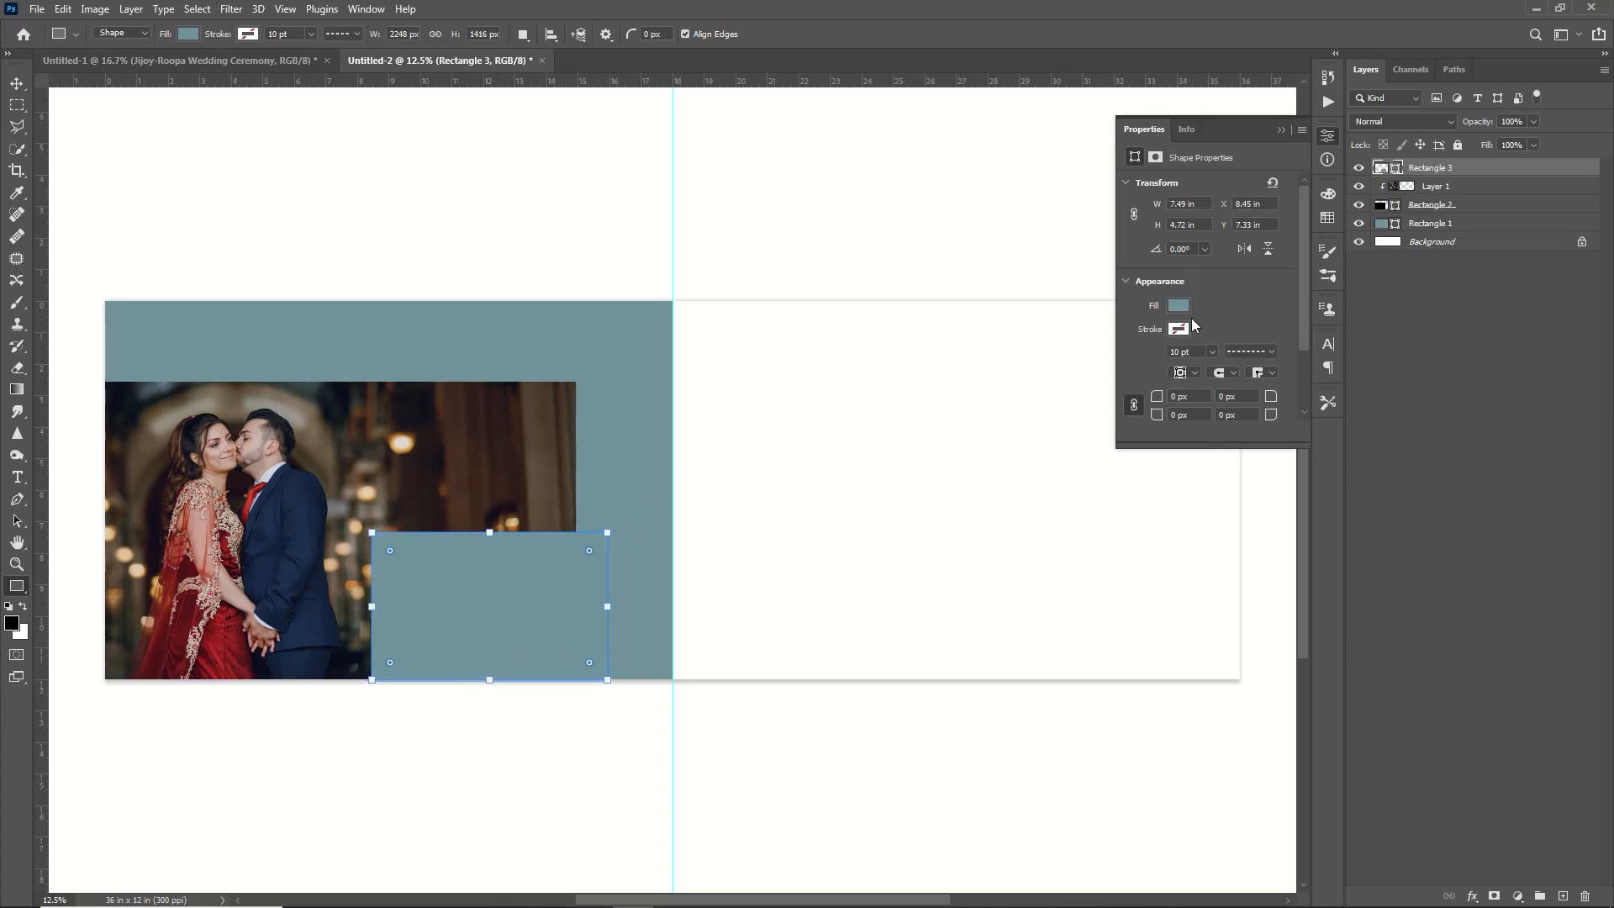
# Step: Fill the small rectangle over the photo with white and lower its layer opacity to 32%
pyautogui.click(1178, 305)
pyautogui.click(1195, 394)
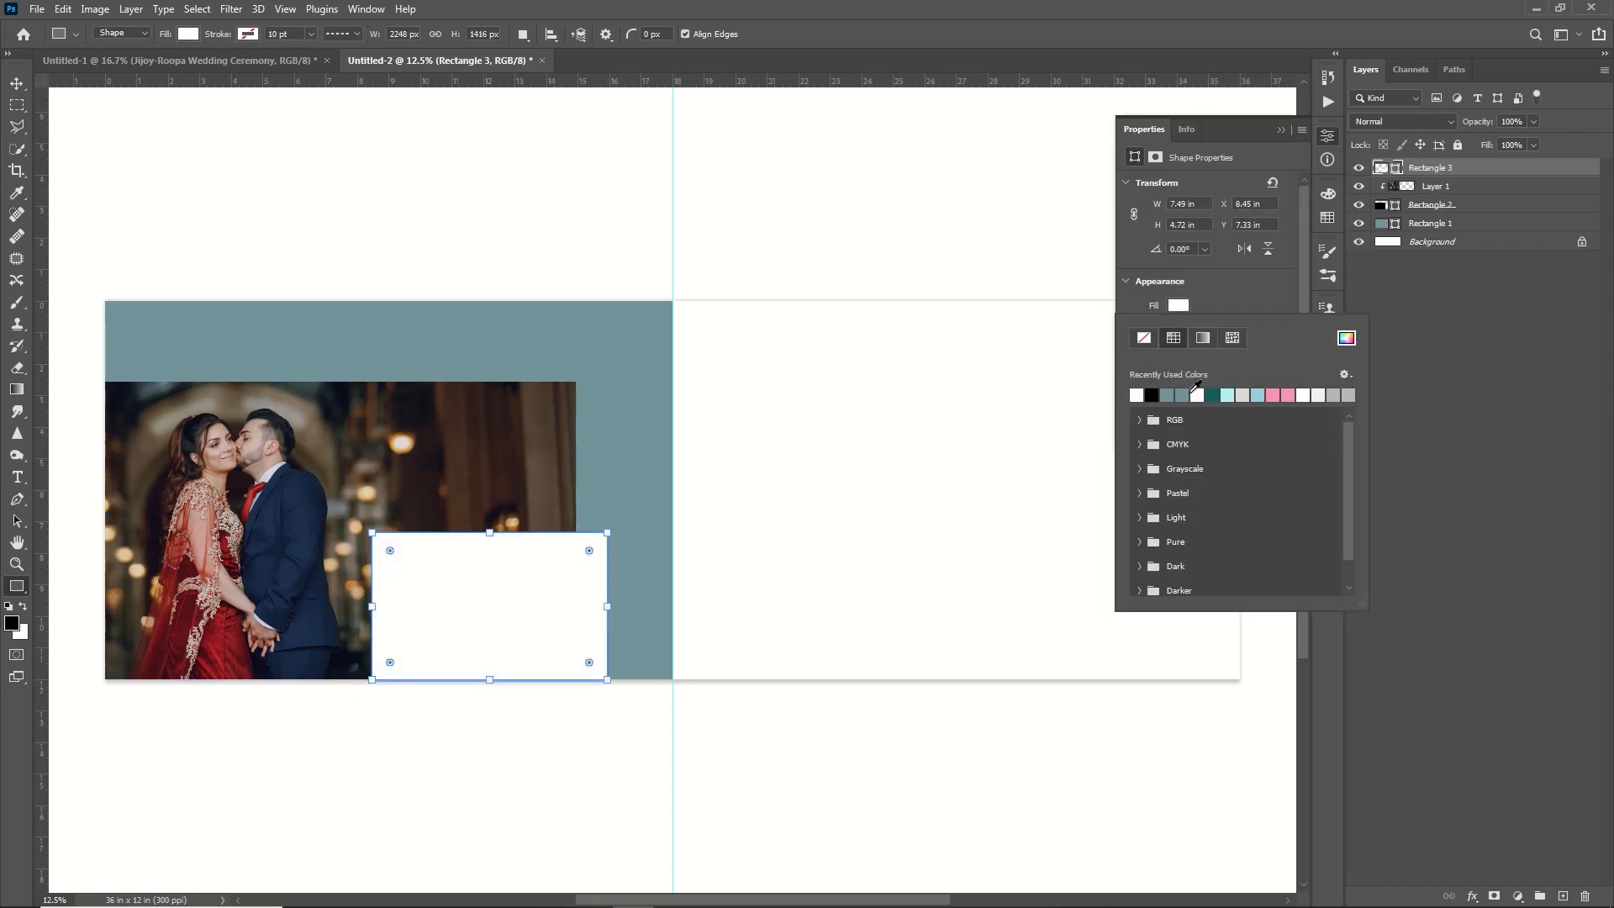
pyautogui.click(1281, 130)
pyautogui.moveTo(1477, 121); pyautogui.dragTo(1420, 144)
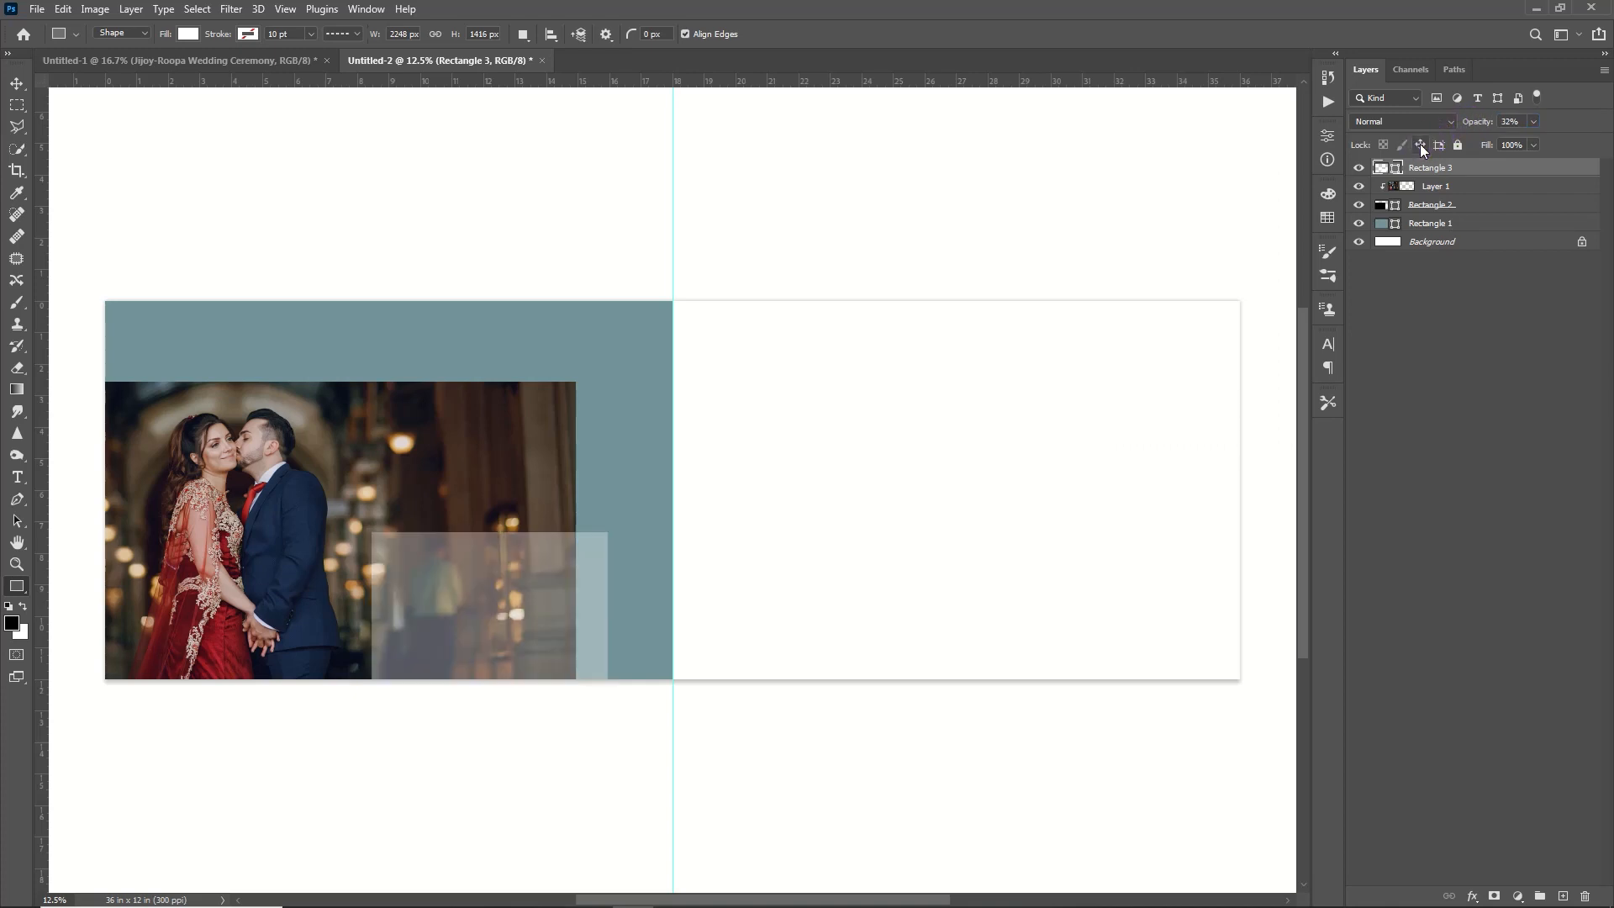
# Step: Add the horizontal text "i'll Forever" near the top of the translucent white rectangle
pyautogui.click(22, 477)
pyautogui.click(74, 477)
pyautogui.click(414, 567)
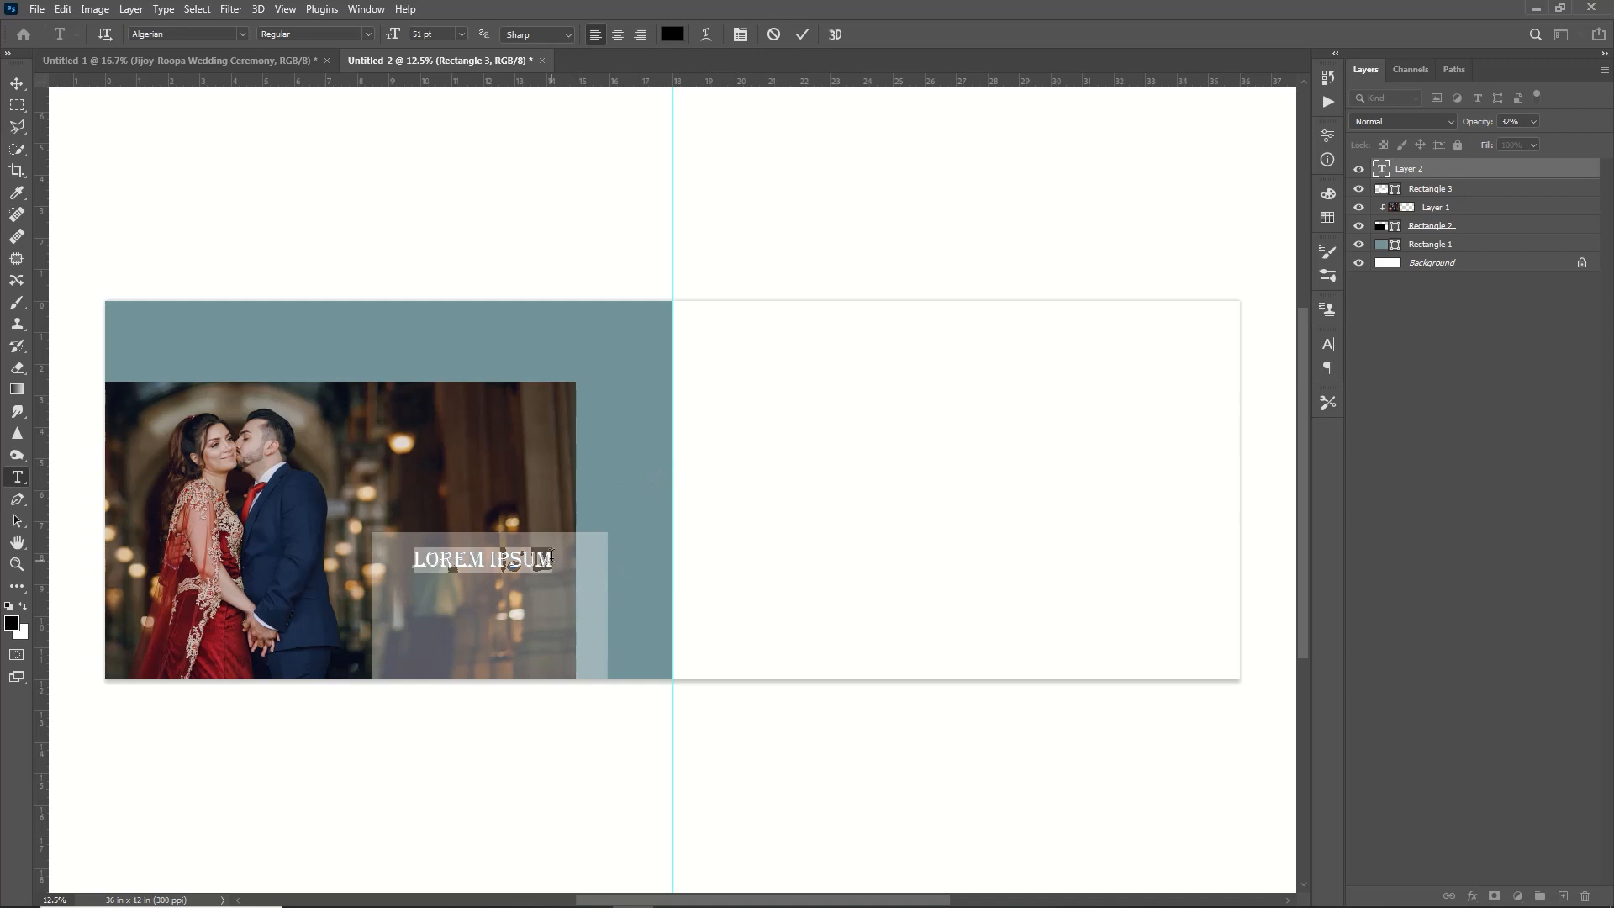
pyautogui.press('BackSpace')
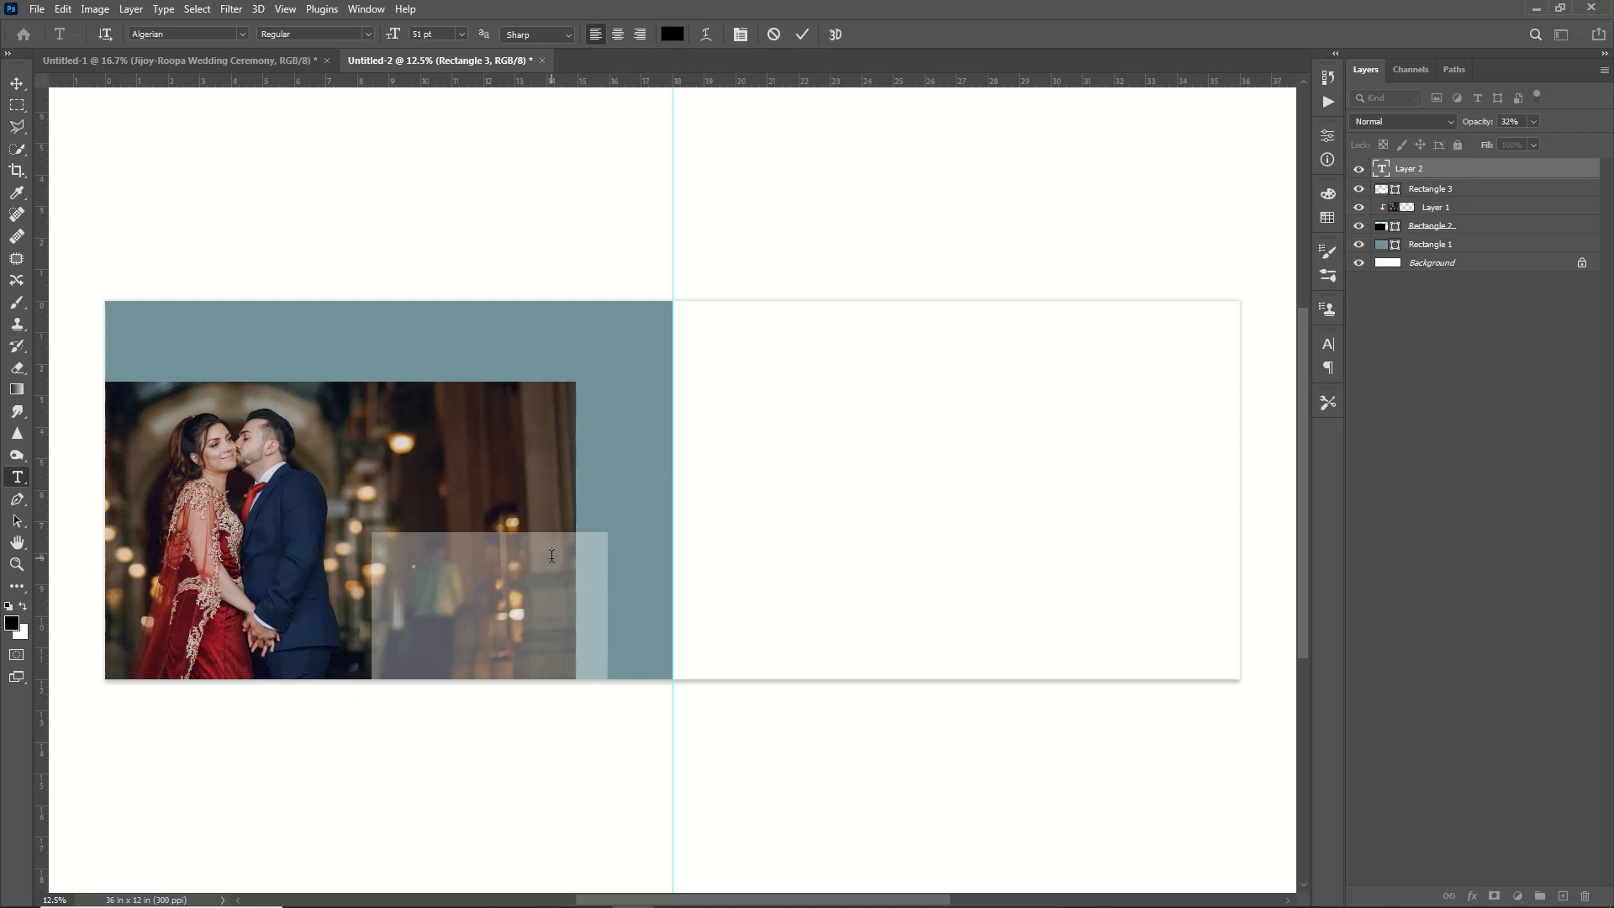
pyautogui.write("I'LL FOREVER")
# Step: Change the font of the "i'll Forever" text to Advice Lys
pyautogui.moveTo(553, 559); pyautogui.dragTo(410, 559)
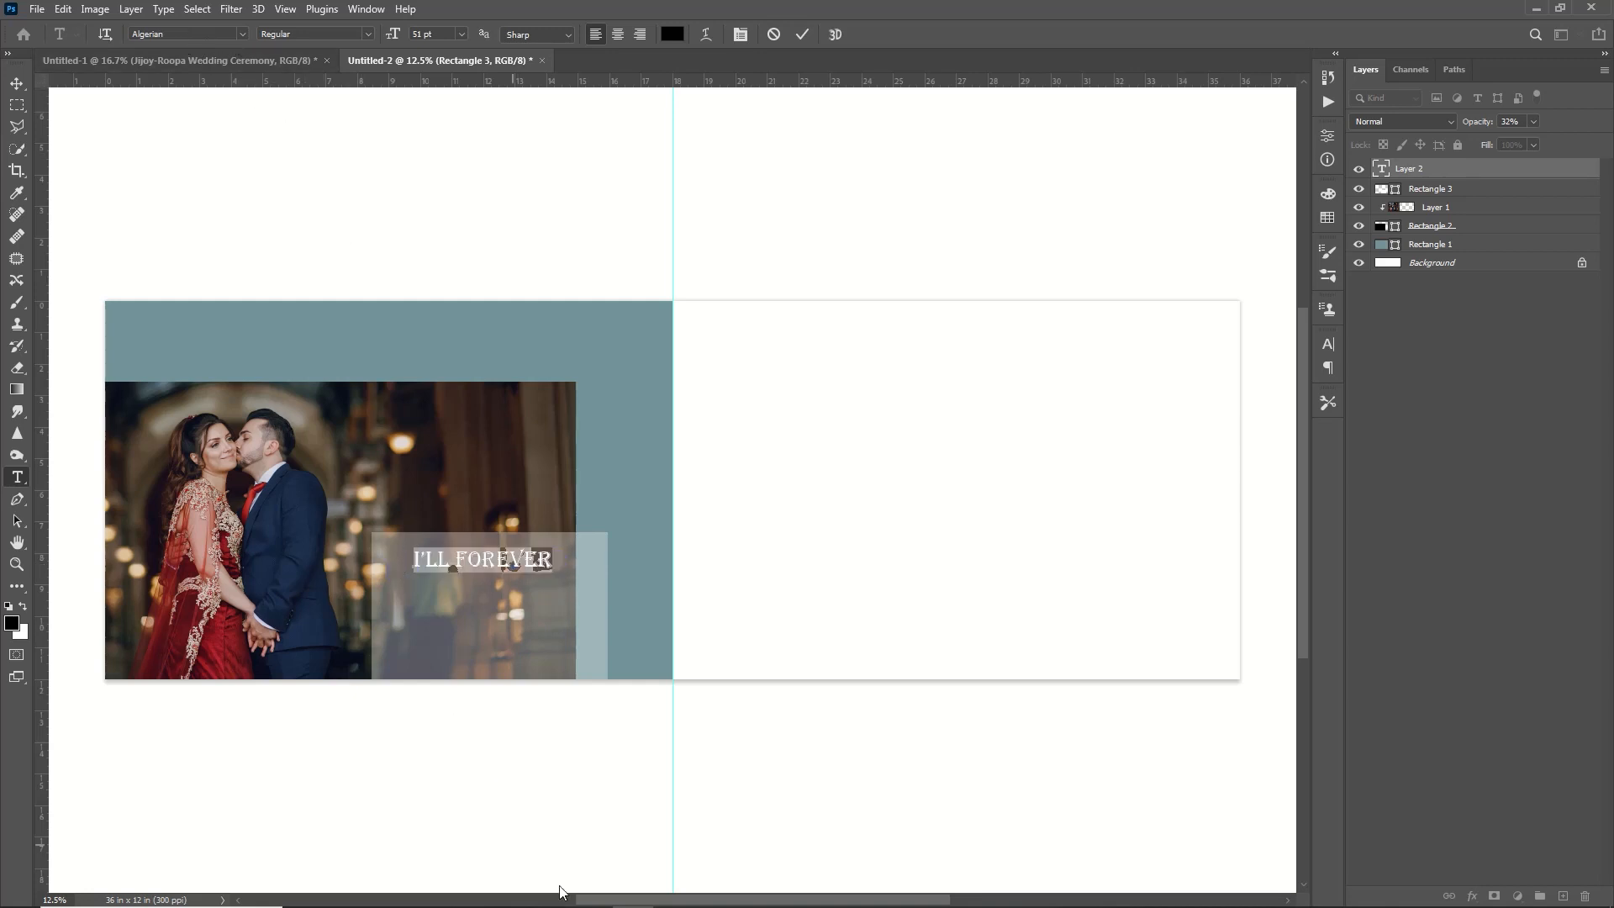
pyautogui.moveTo(730, 900); pyautogui.dragTo(674, 898)
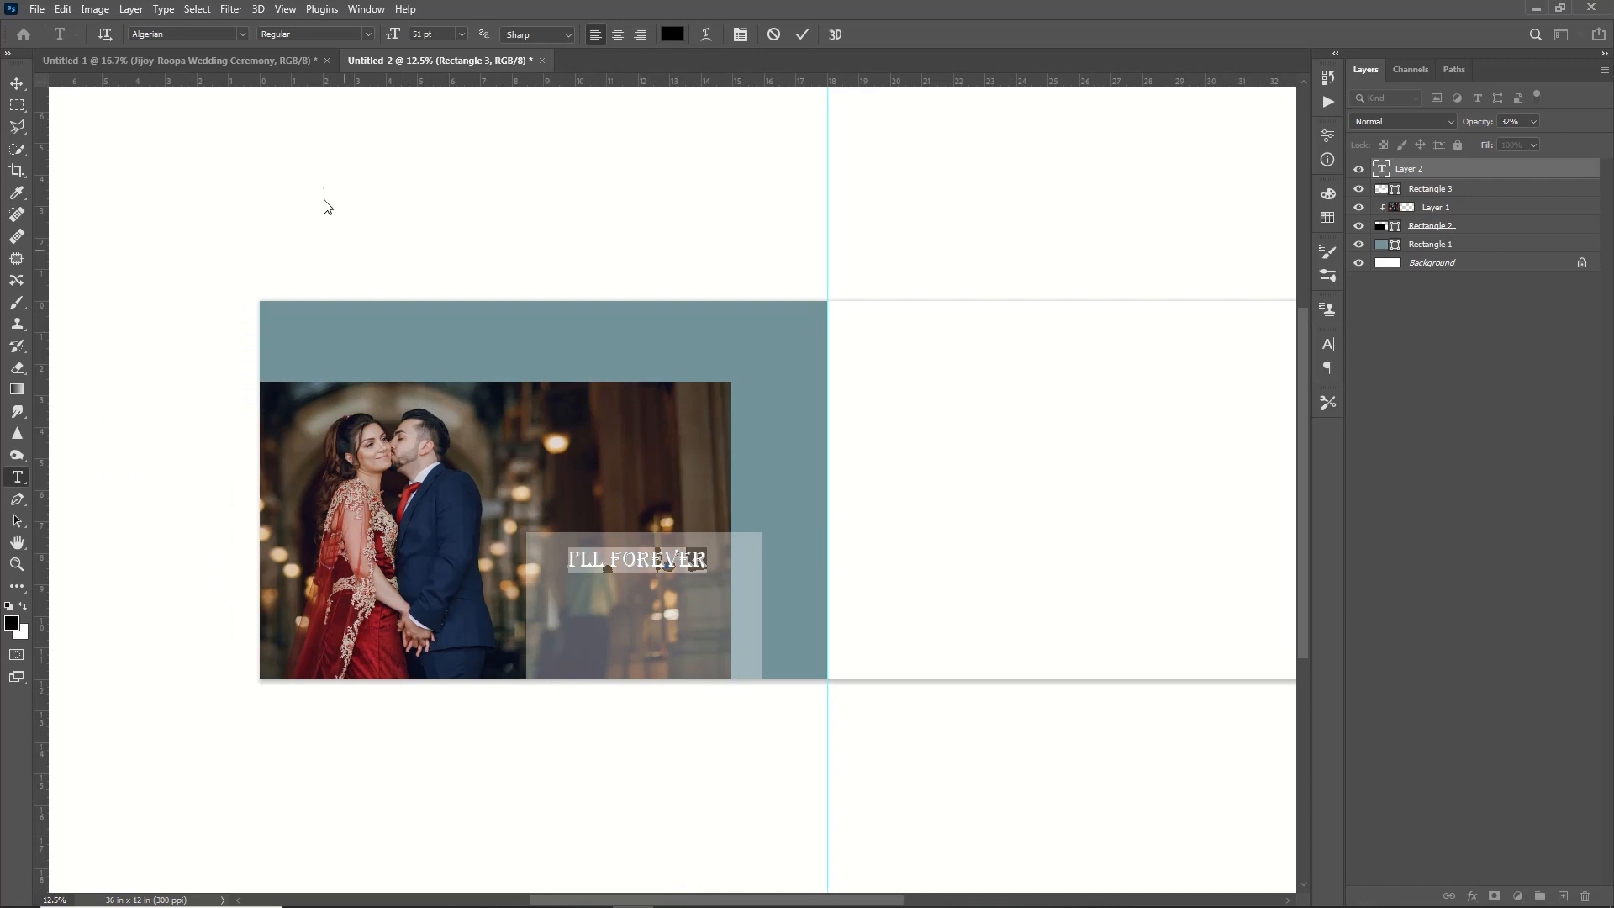
pyautogui.click(240, 33)
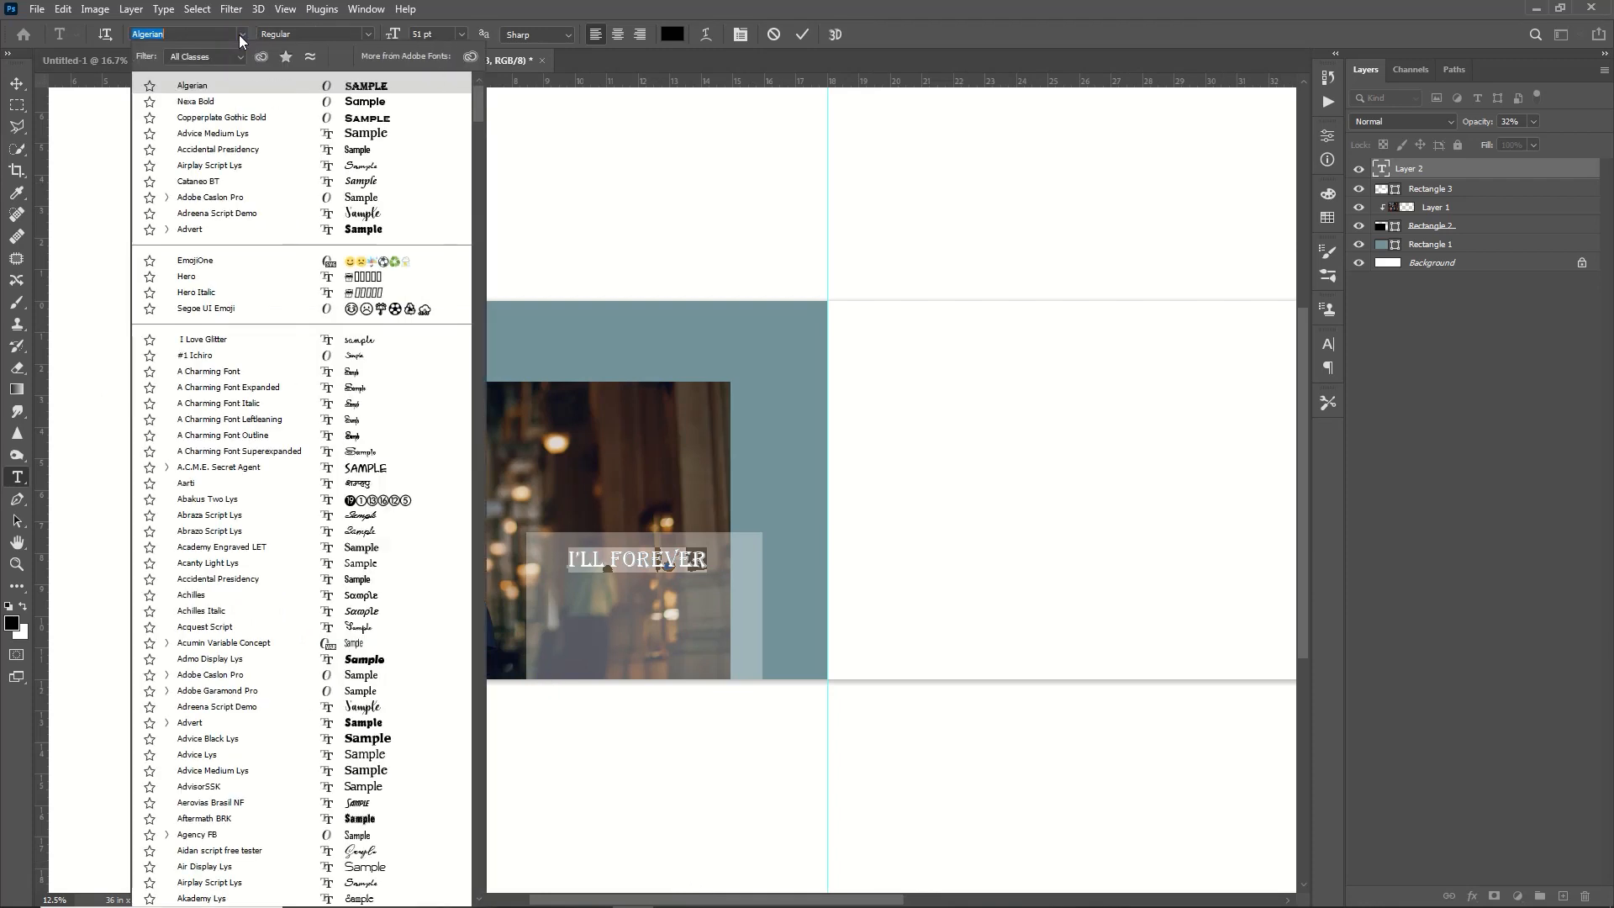
pyautogui.click(383, 762)
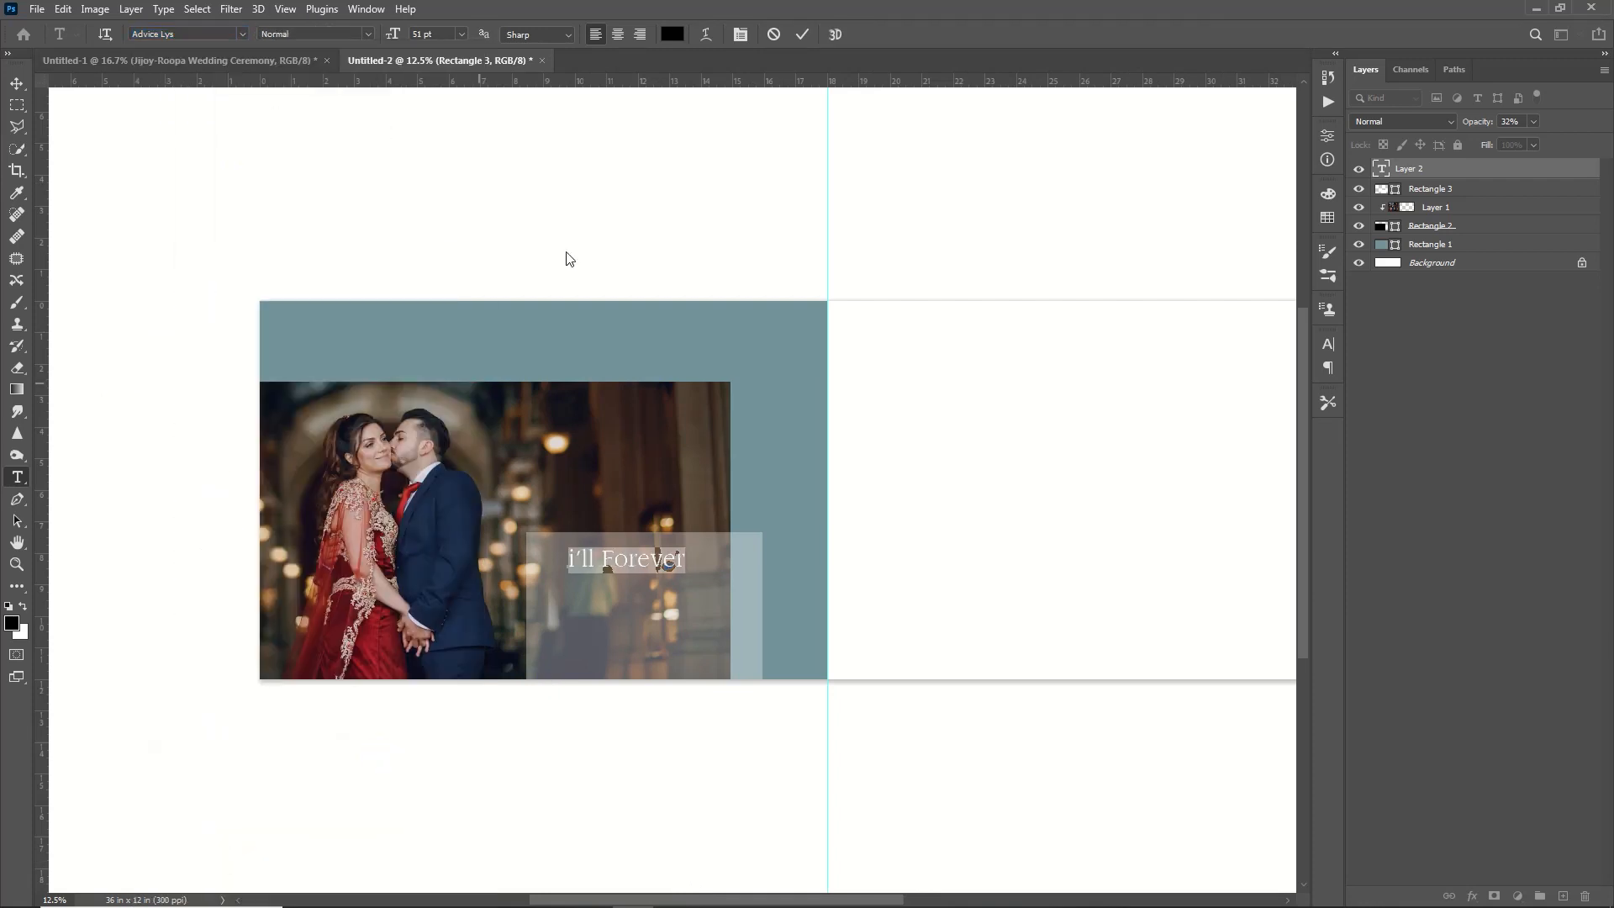
pyautogui.click(805, 35)
# Step: Add a second text reading "Carry You" at 89 pt just below "i'll Forever"
pyautogui.click(550, 586)
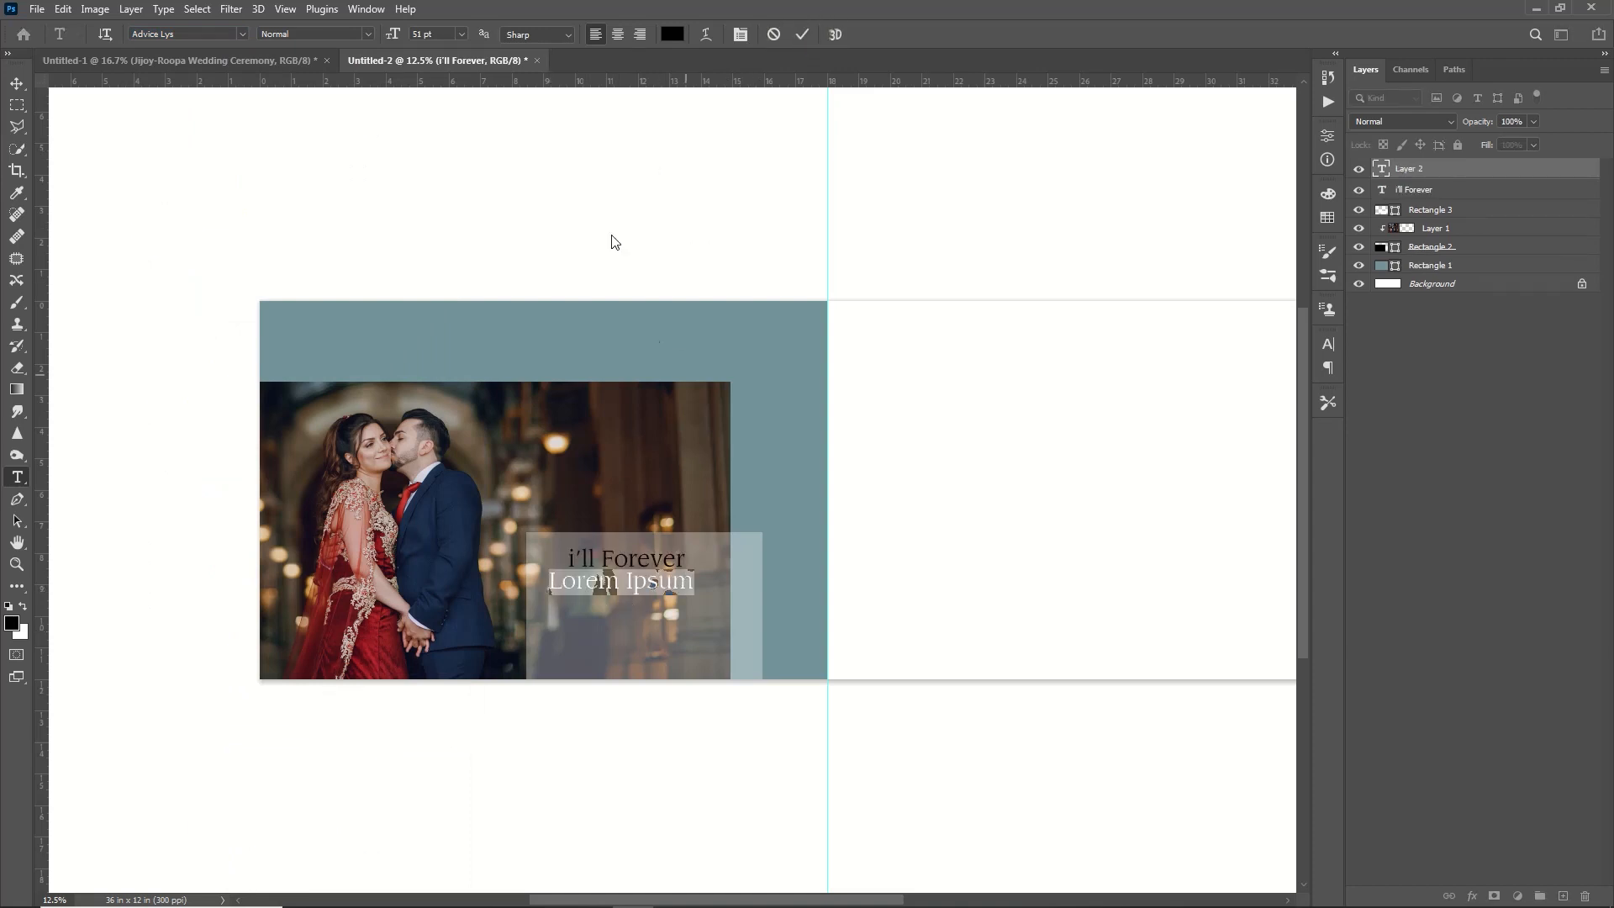
pyautogui.moveTo(398, 31); pyautogui.dragTo(426, 53)
pyautogui.click(798, 583)
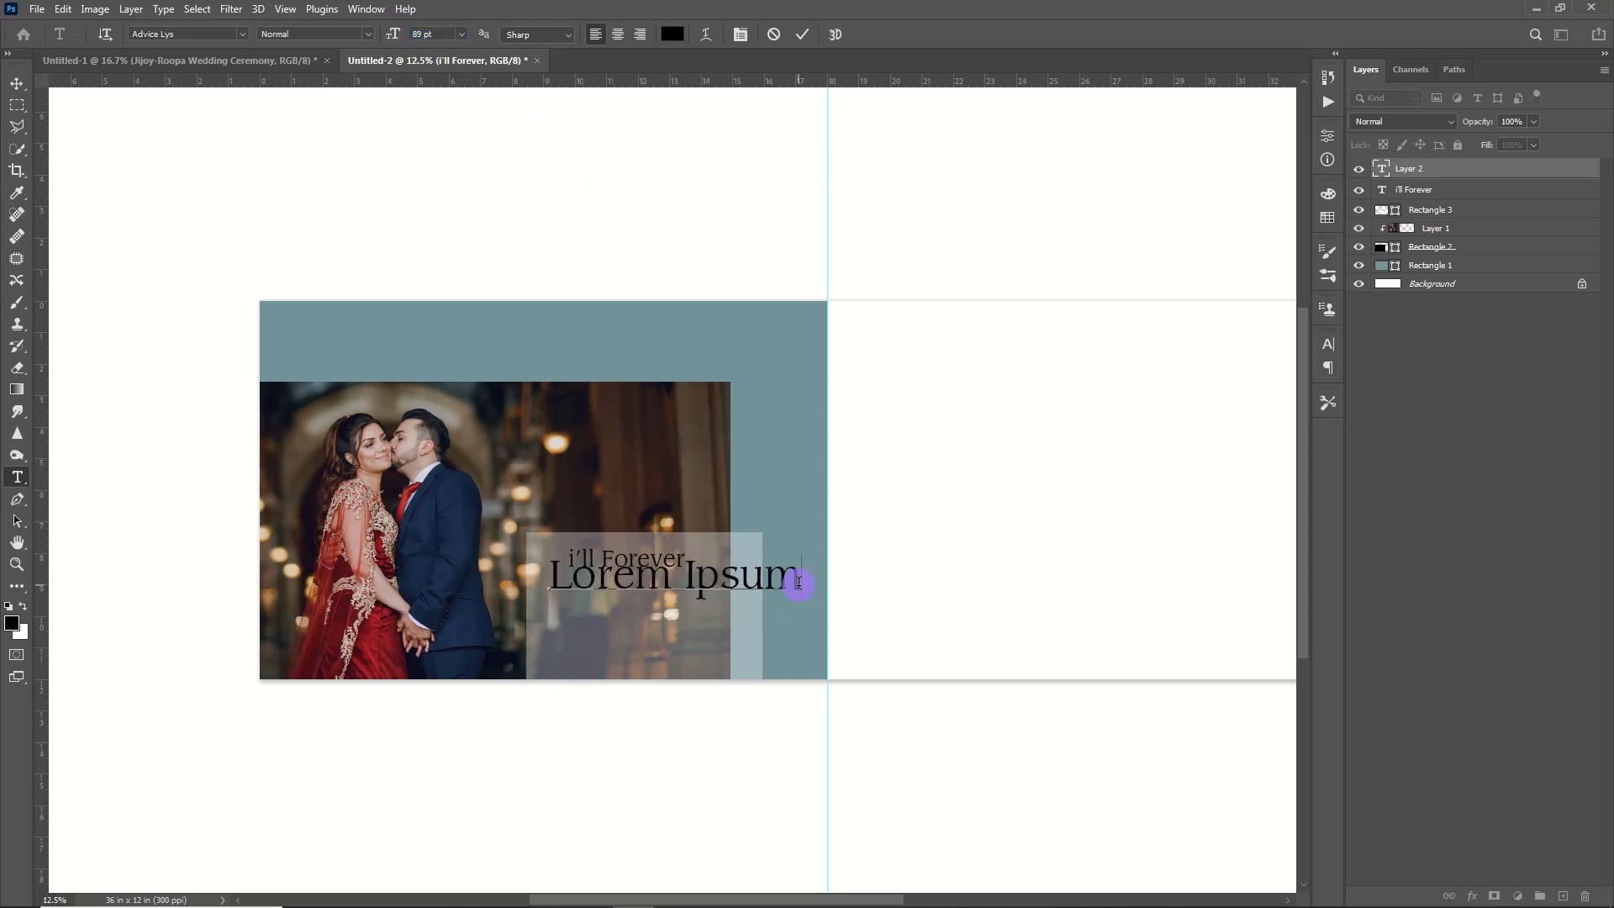
pyautogui.press('BackSpace')
pyautogui.press('BackSpace')
pyautogui.press('BackSpace')
pyautogui.press('BackSpace')
pyautogui.press('BackSpace')
pyautogui.press('BackSpace')
pyautogui.press('BackSpace')
pyautogui.press('BackSpace')
pyautogui.press('BackSpace')
pyautogui.press('BackSpace')
pyautogui.press('BackSpace')
pyautogui.write('Carry You')
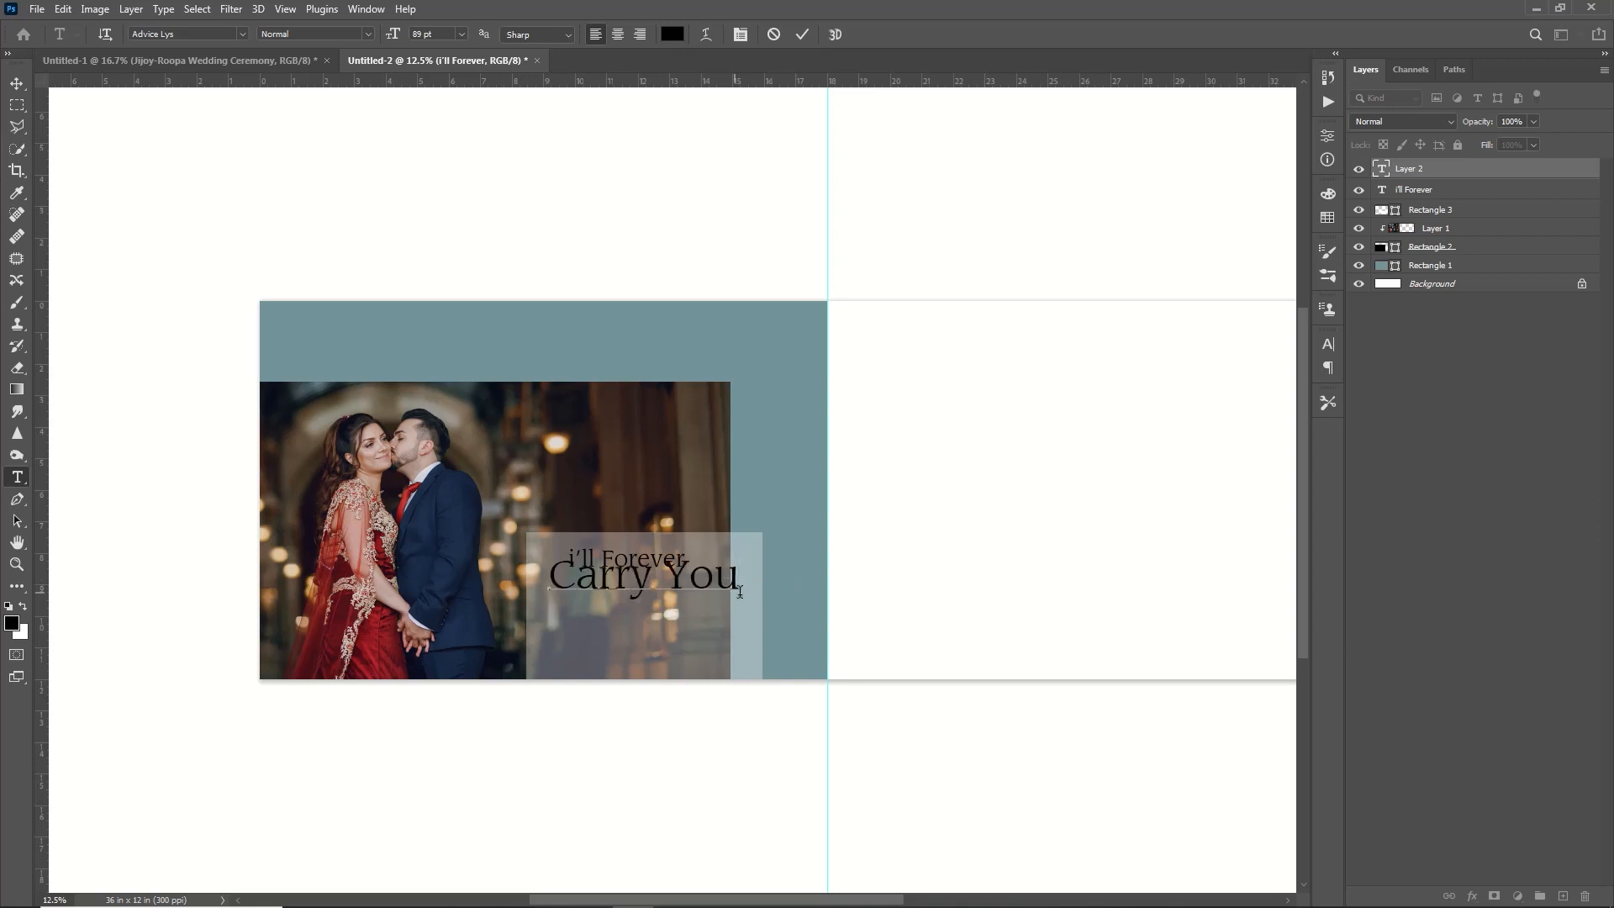
# Step: Format the "Carry You" text in Asyiela Demo with faux bold at 119 pt
pyautogui.moveTo(736, 577); pyautogui.dragTo(538, 586)
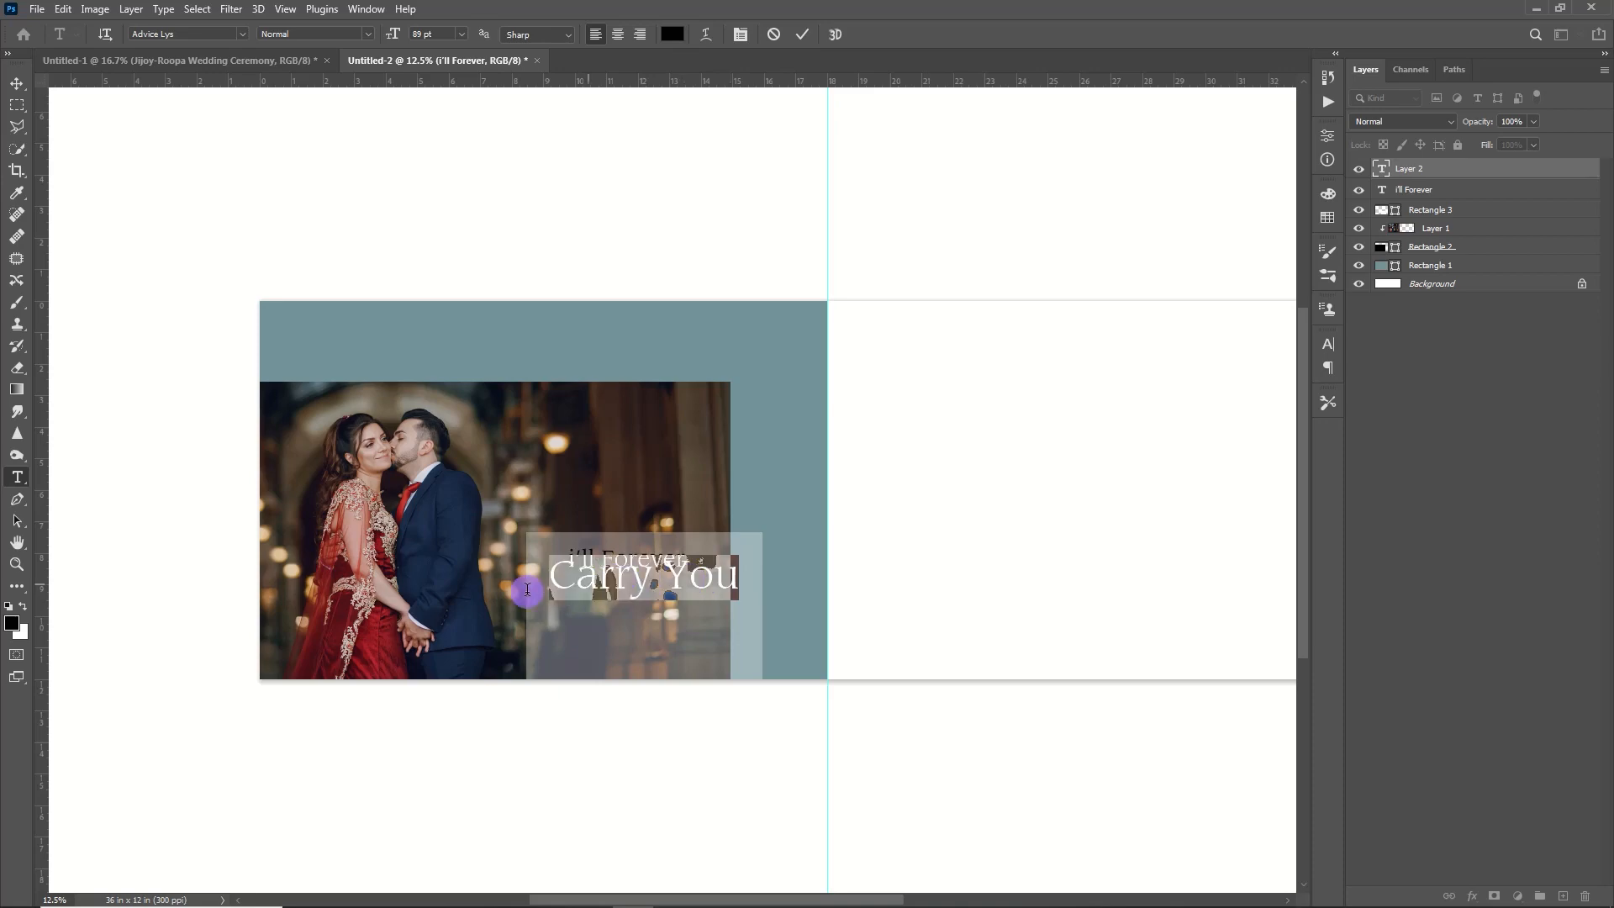
pyautogui.click(245, 39)
pyautogui.click(375, 696)
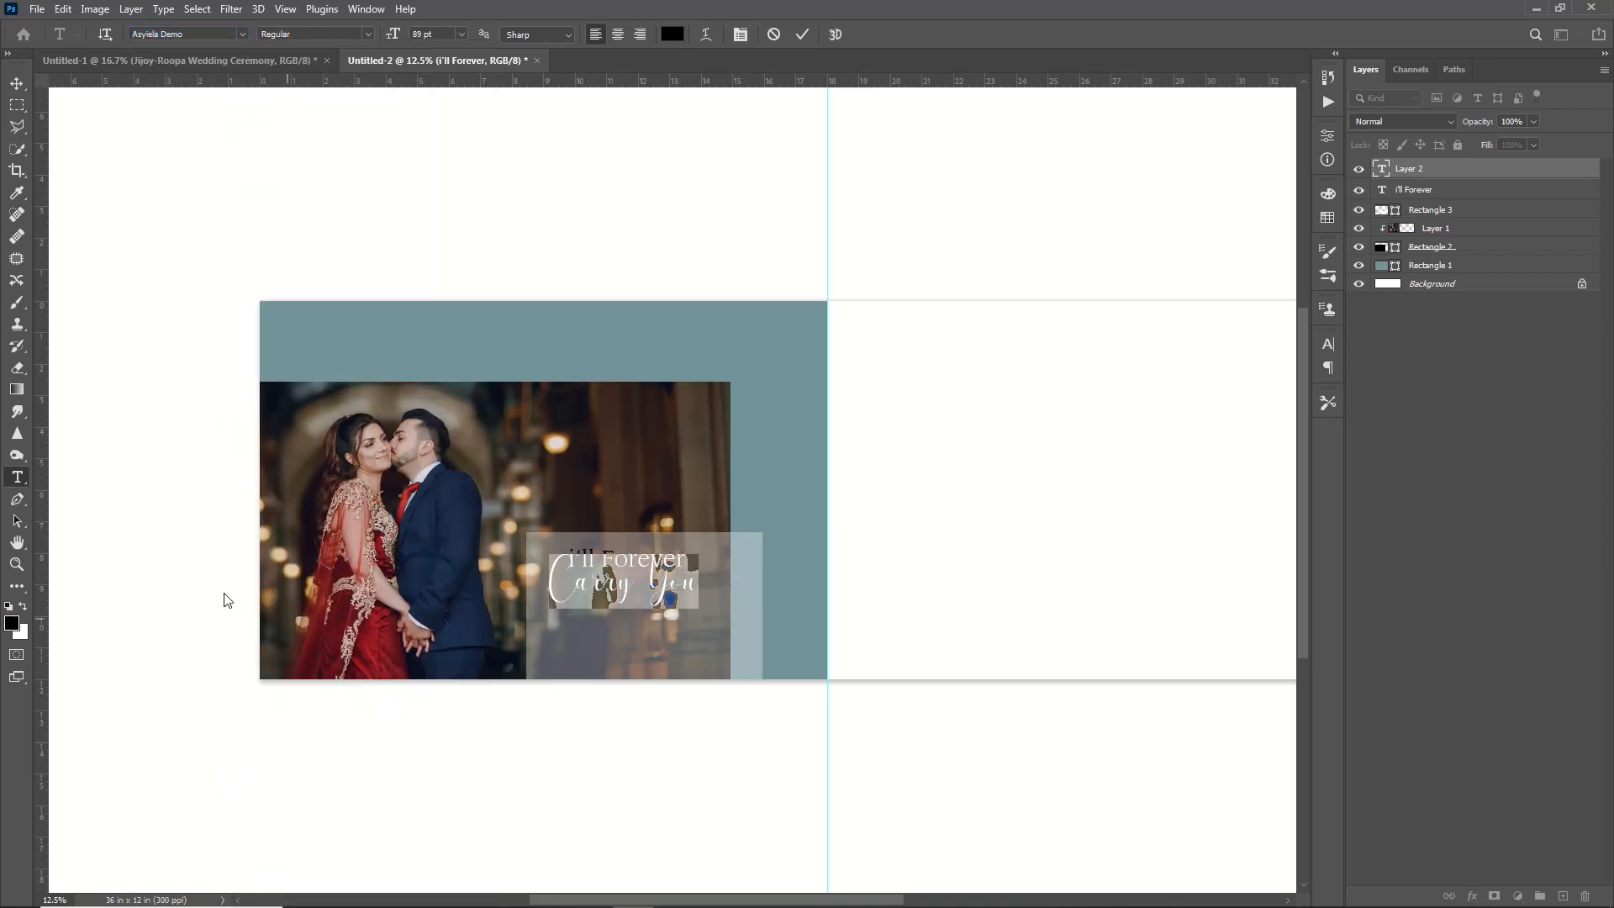
pyautogui.click(1328, 346)
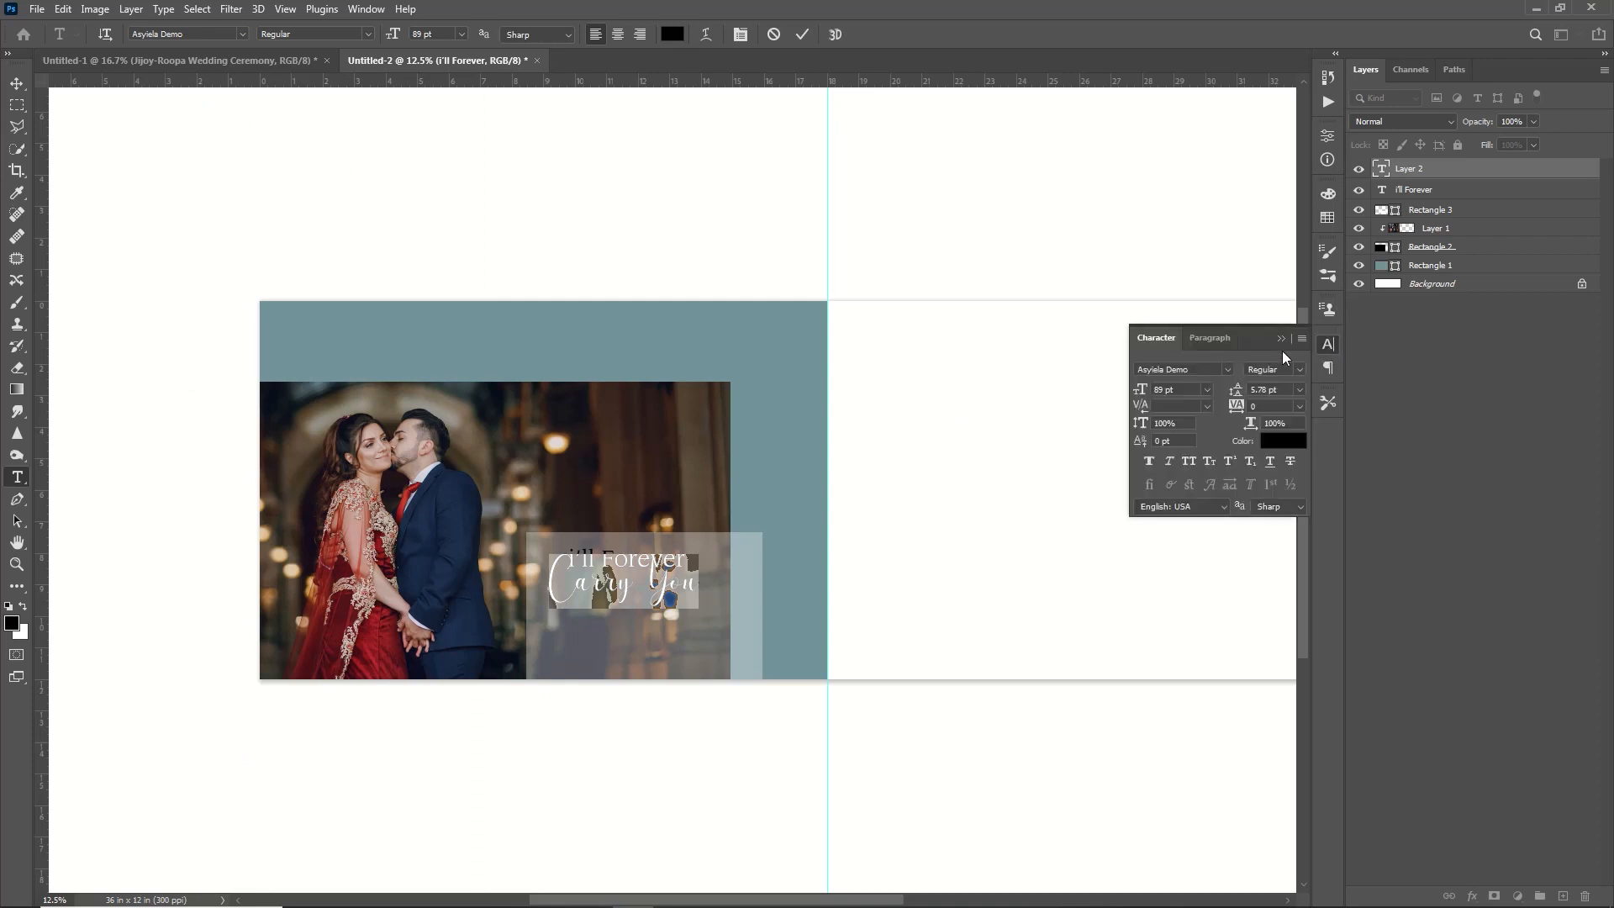
pyautogui.click(1148, 462)
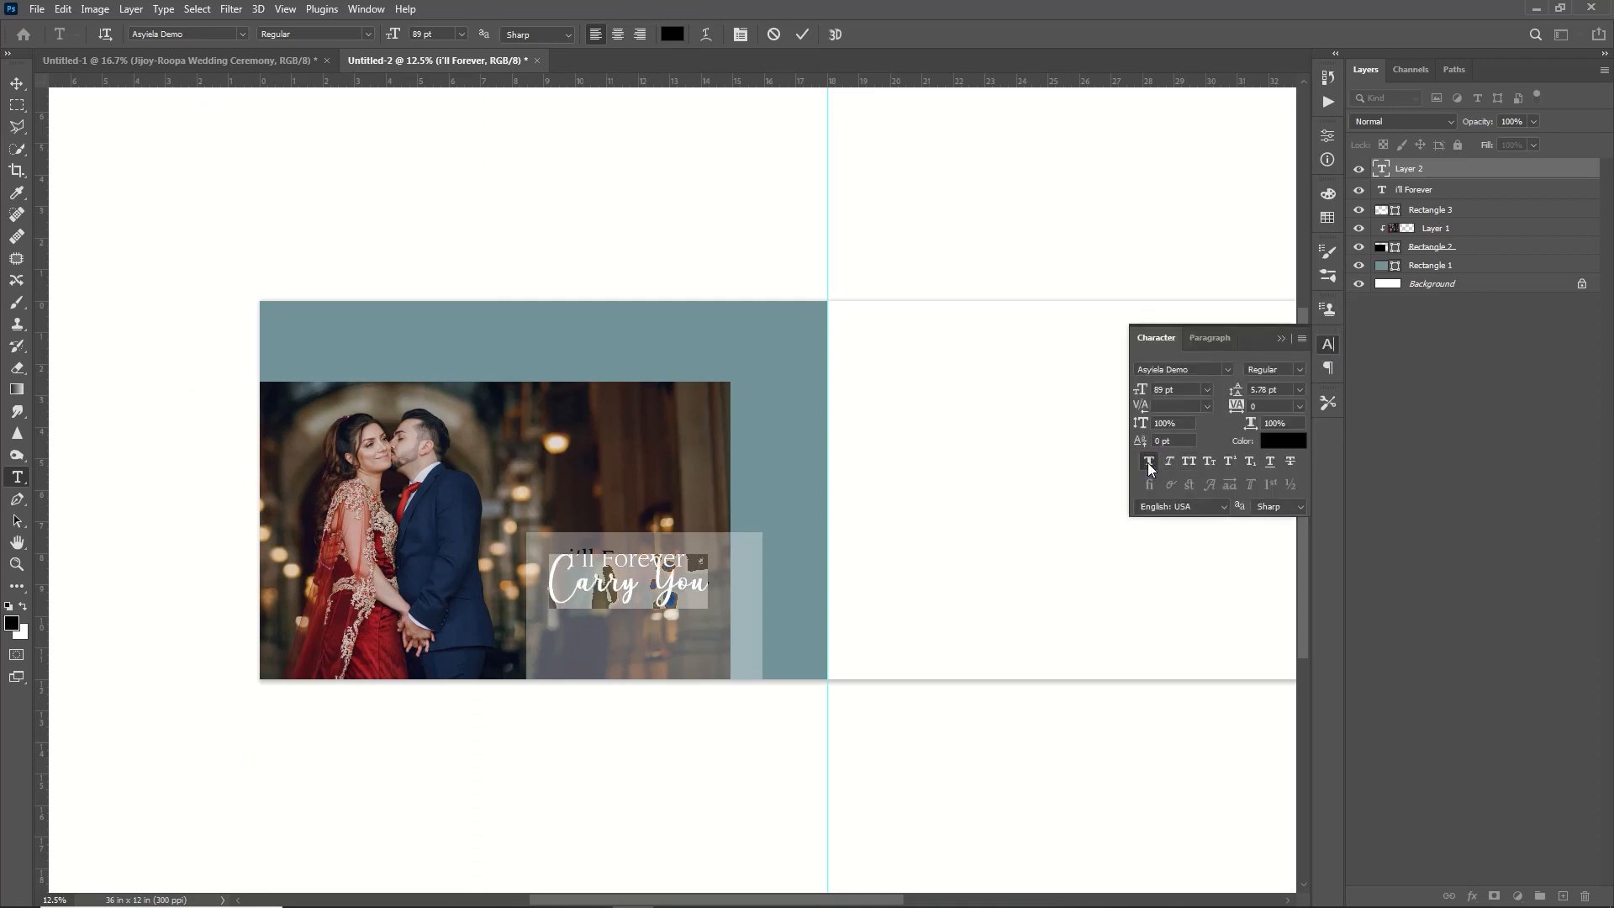
pyautogui.click(1280, 339)
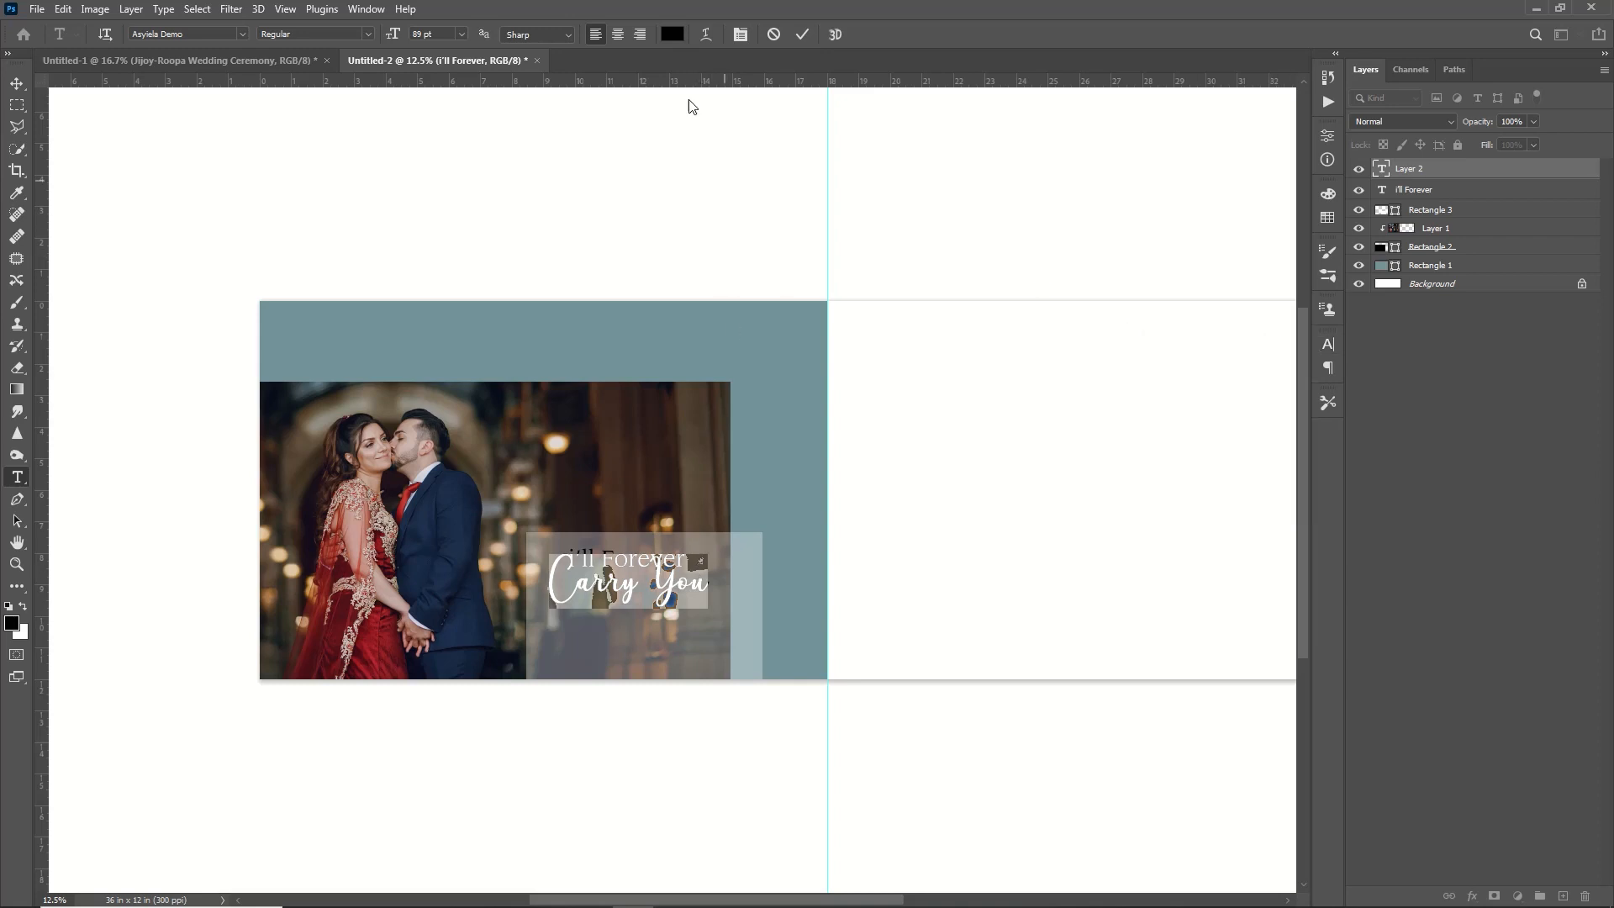
pyautogui.moveTo(389, 32); pyautogui.dragTo(435, 73)
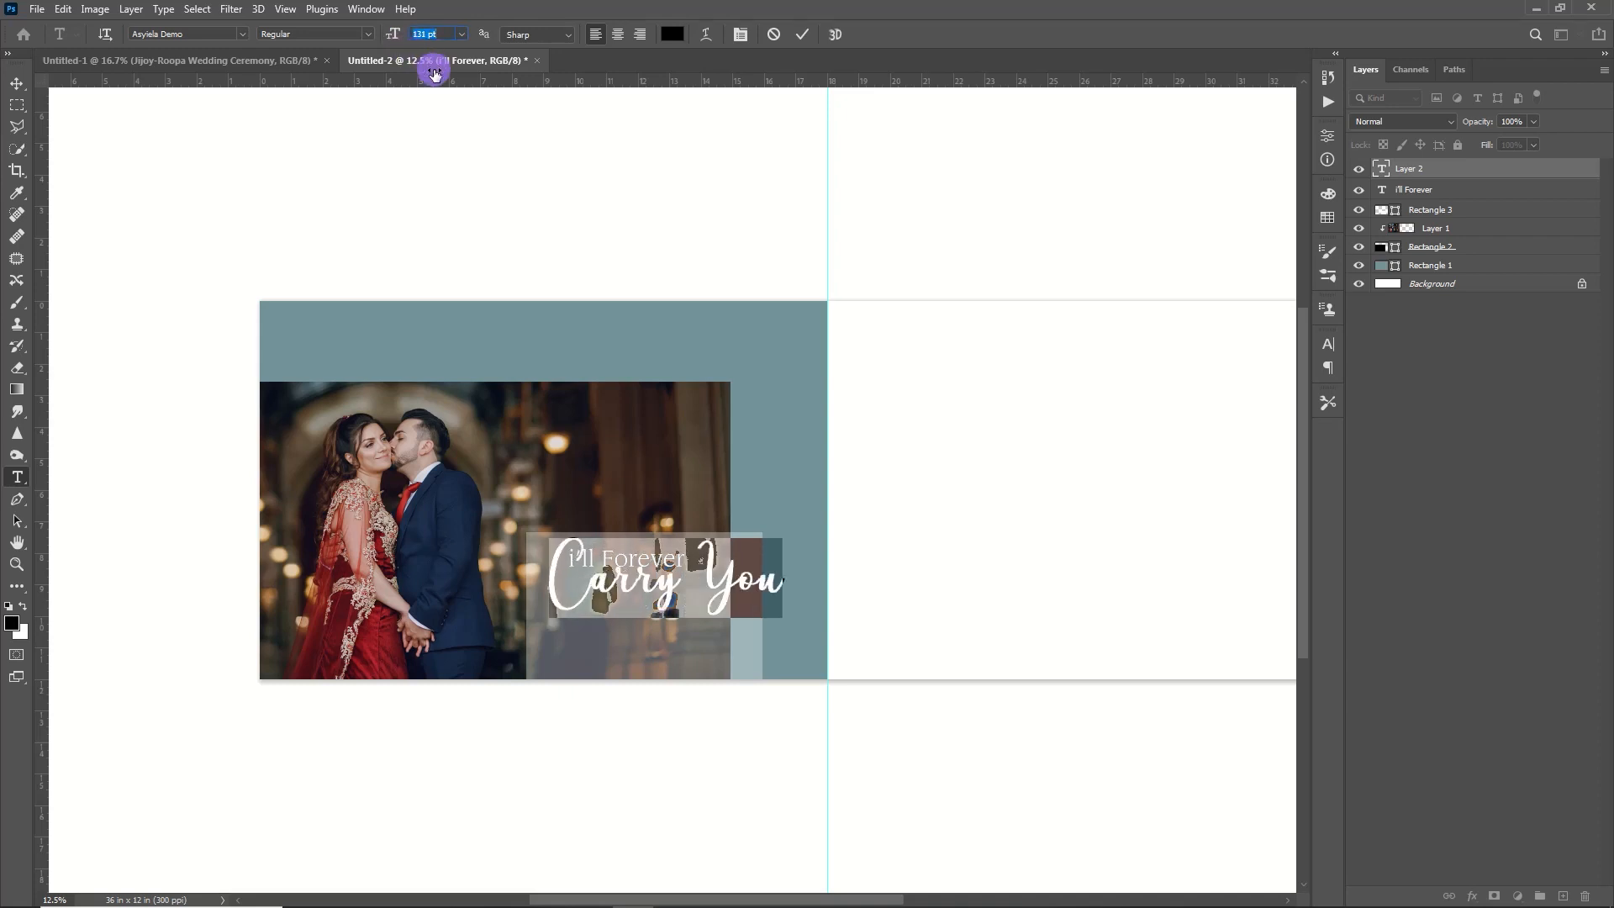
pyautogui.click(802, 34)
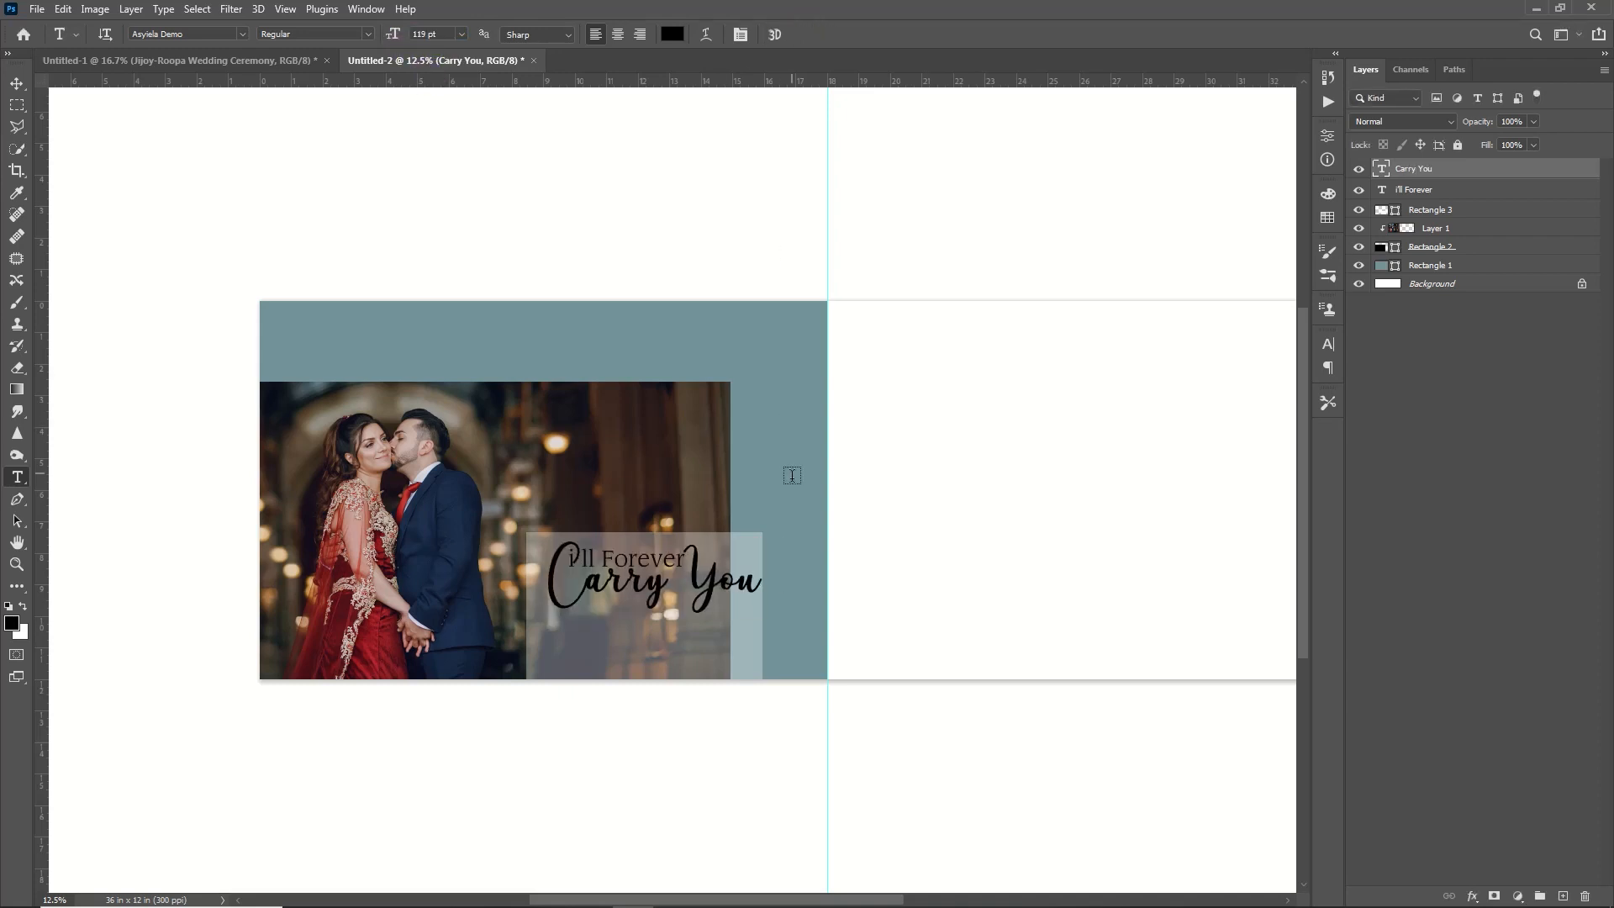
# Step: Scale the "i'll Forever" text down to about 81% and nudge it right, clear of the large C in "Carry You"
pyautogui.click(1409, 192)
pyautogui.press('v')
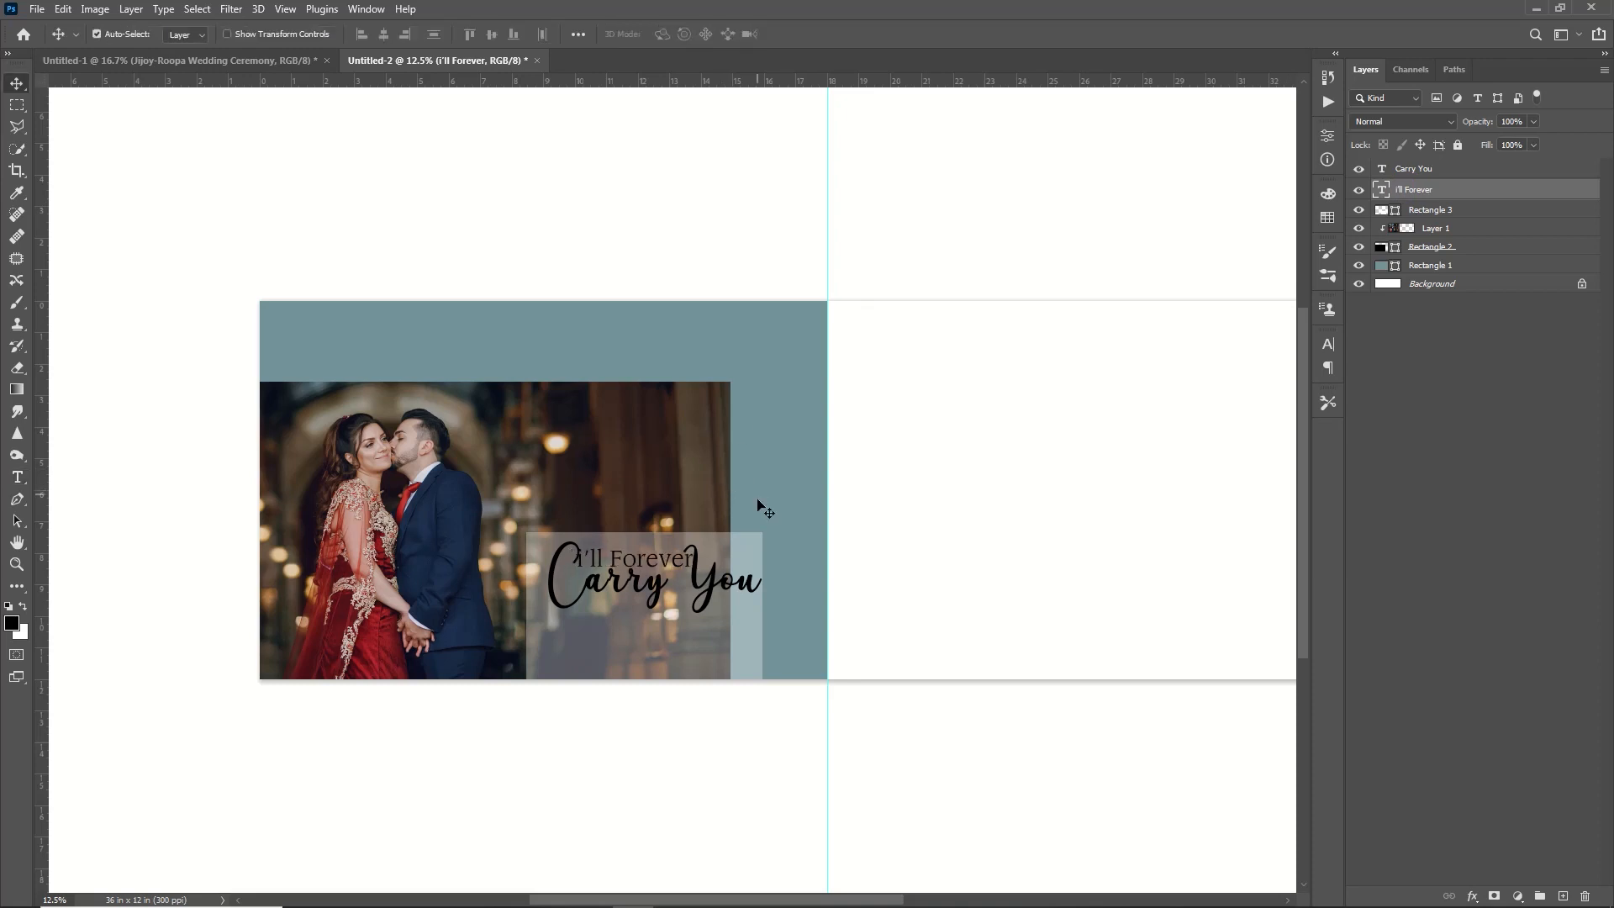
pyautogui.hotkey('ctrl', 't')
pyautogui.moveTo(693, 572); pyautogui.dragTo(672, 567)
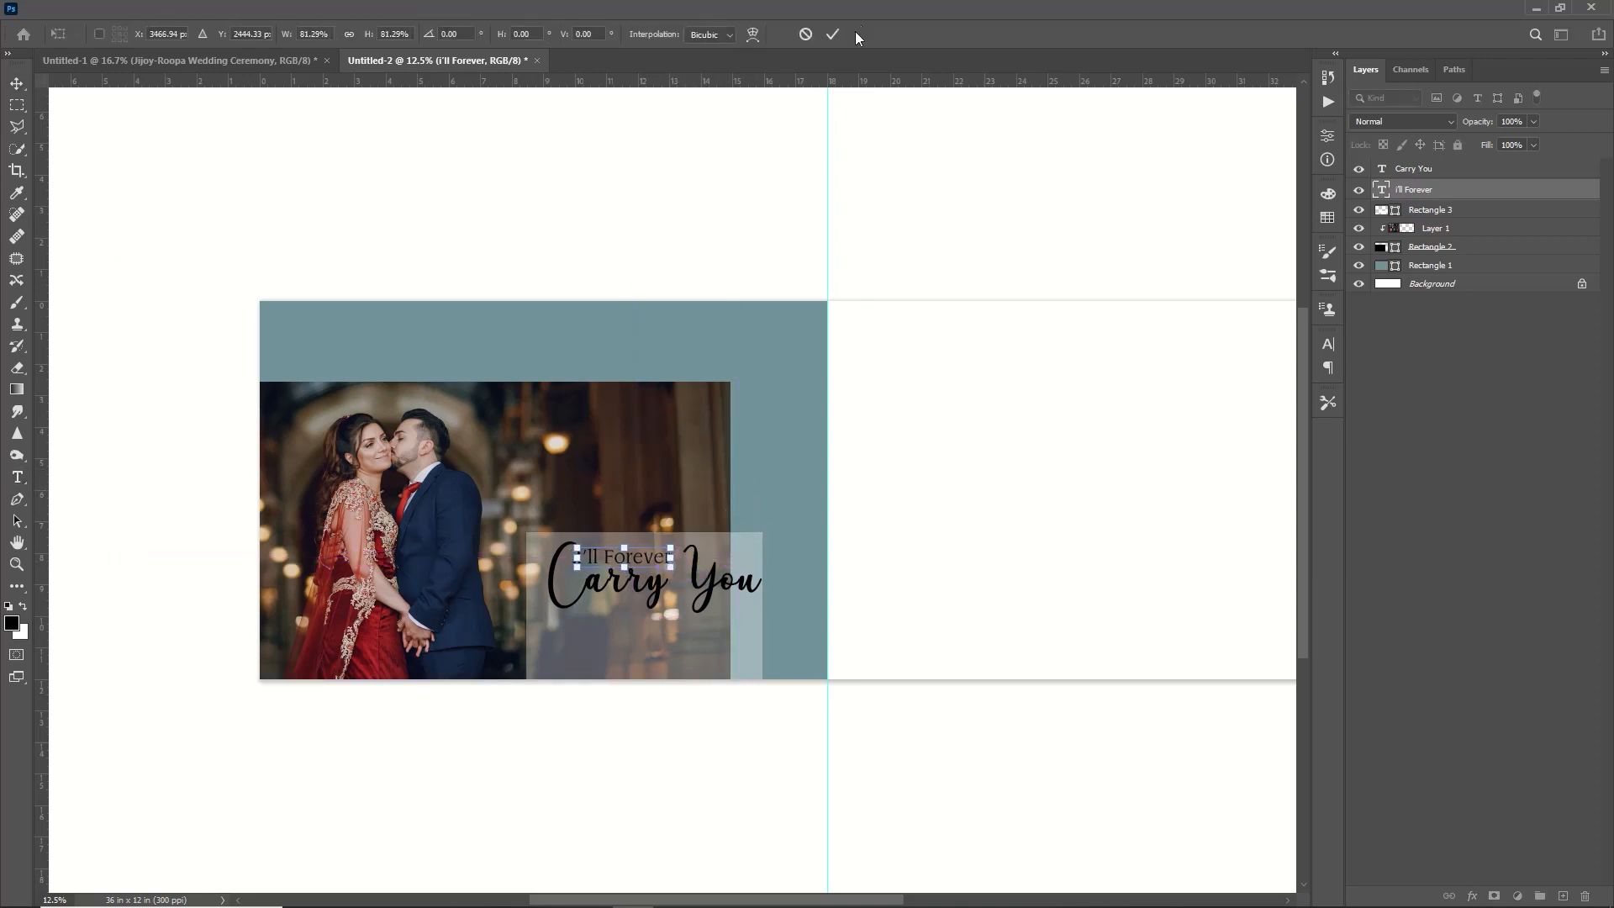
pyautogui.click(833, 34)
pyautogui.hotkey('shift', 'Right')
pyautogui.hotkey('shift', 'Right')
pyautogui.hotkey('shift', 'Right')
pyautogui.hotkey('shift', 'Right')
pyautogui.hotkey('shift', 'Right')
pyautogui.hotkey('shift', 'Right')
pyautogui.hotkey('shift', 'Right')
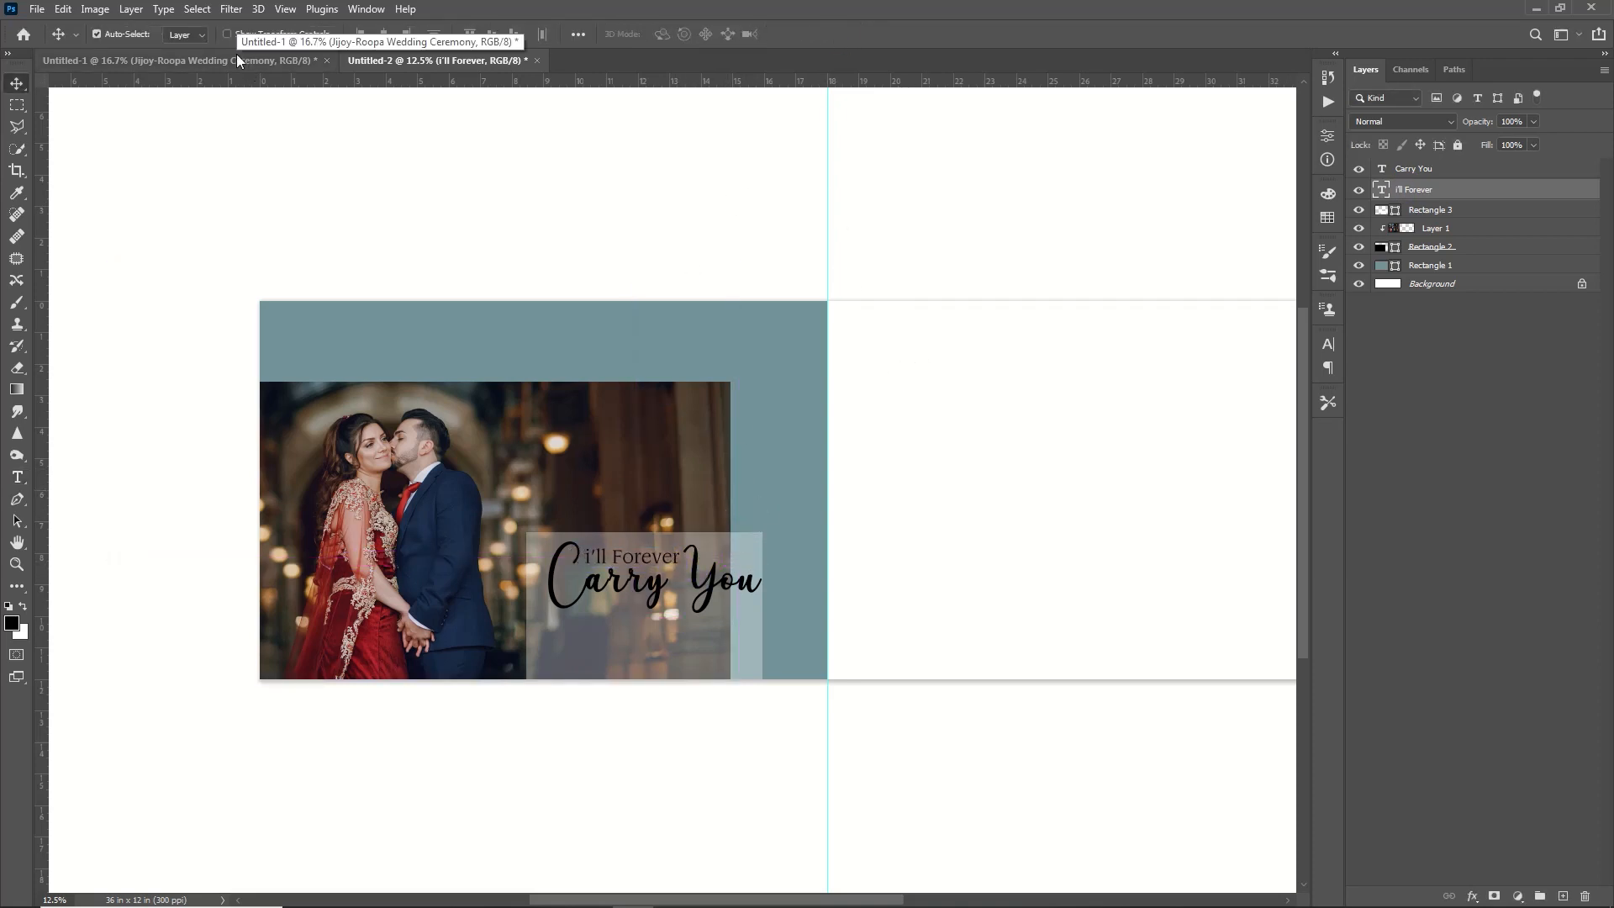
# Step: Copy the engagement ceremony line from Untitled-1 to just below "Carry You" and give it a Color Overlay of 2e3a3c
pyautogui.click(236, 56)
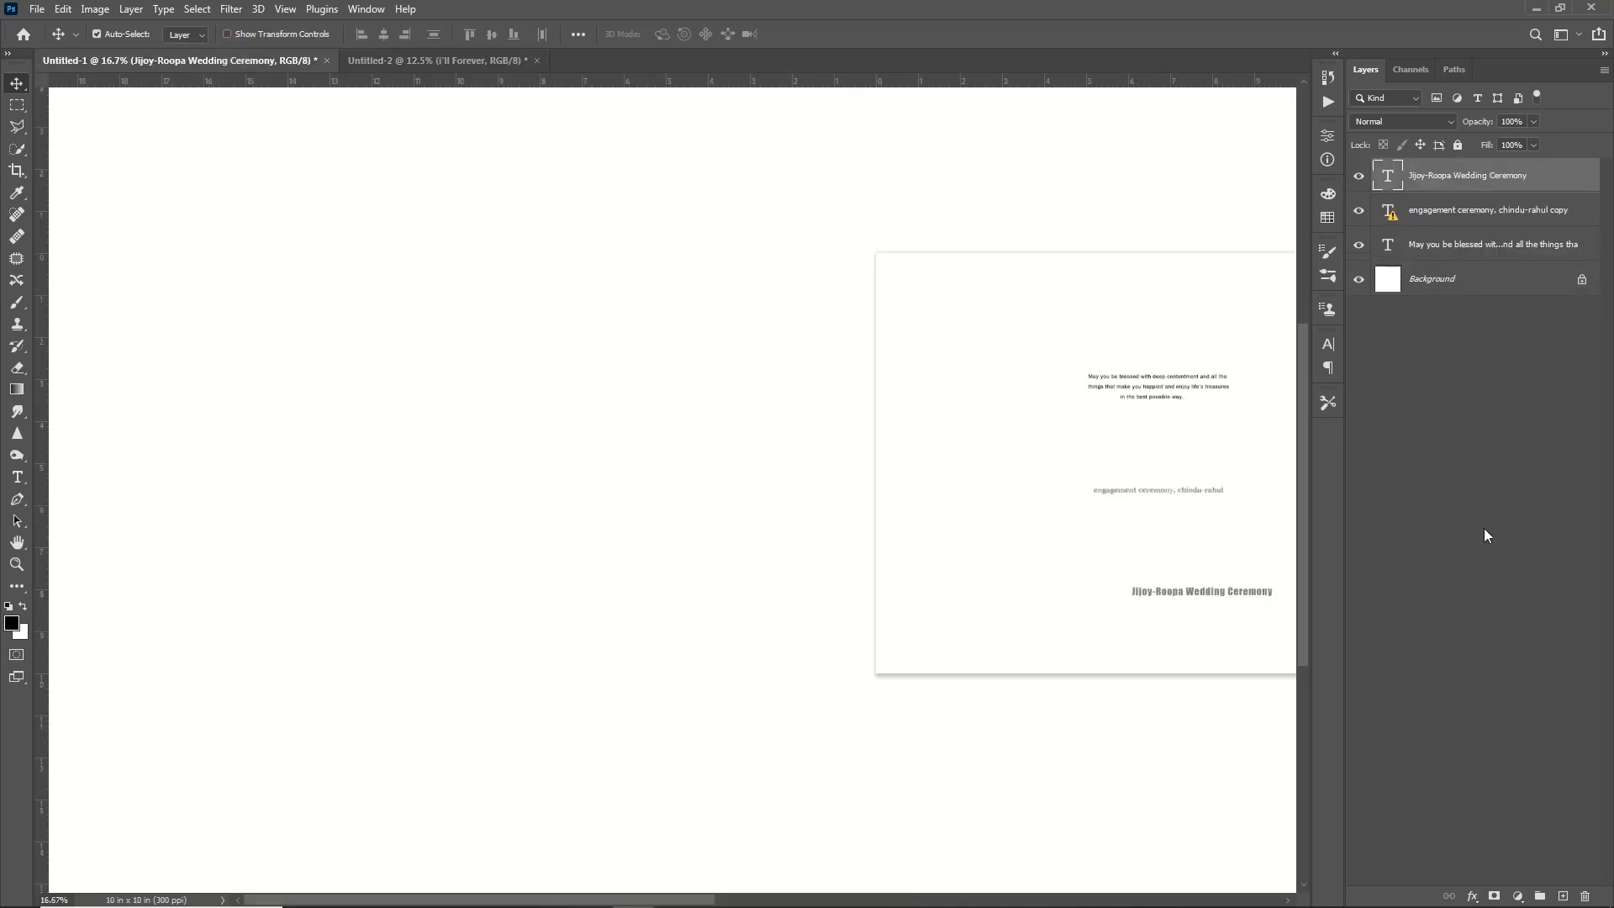
pyautogui.moveTo(1164, 494); pyautogui.dragTo(521, 610)
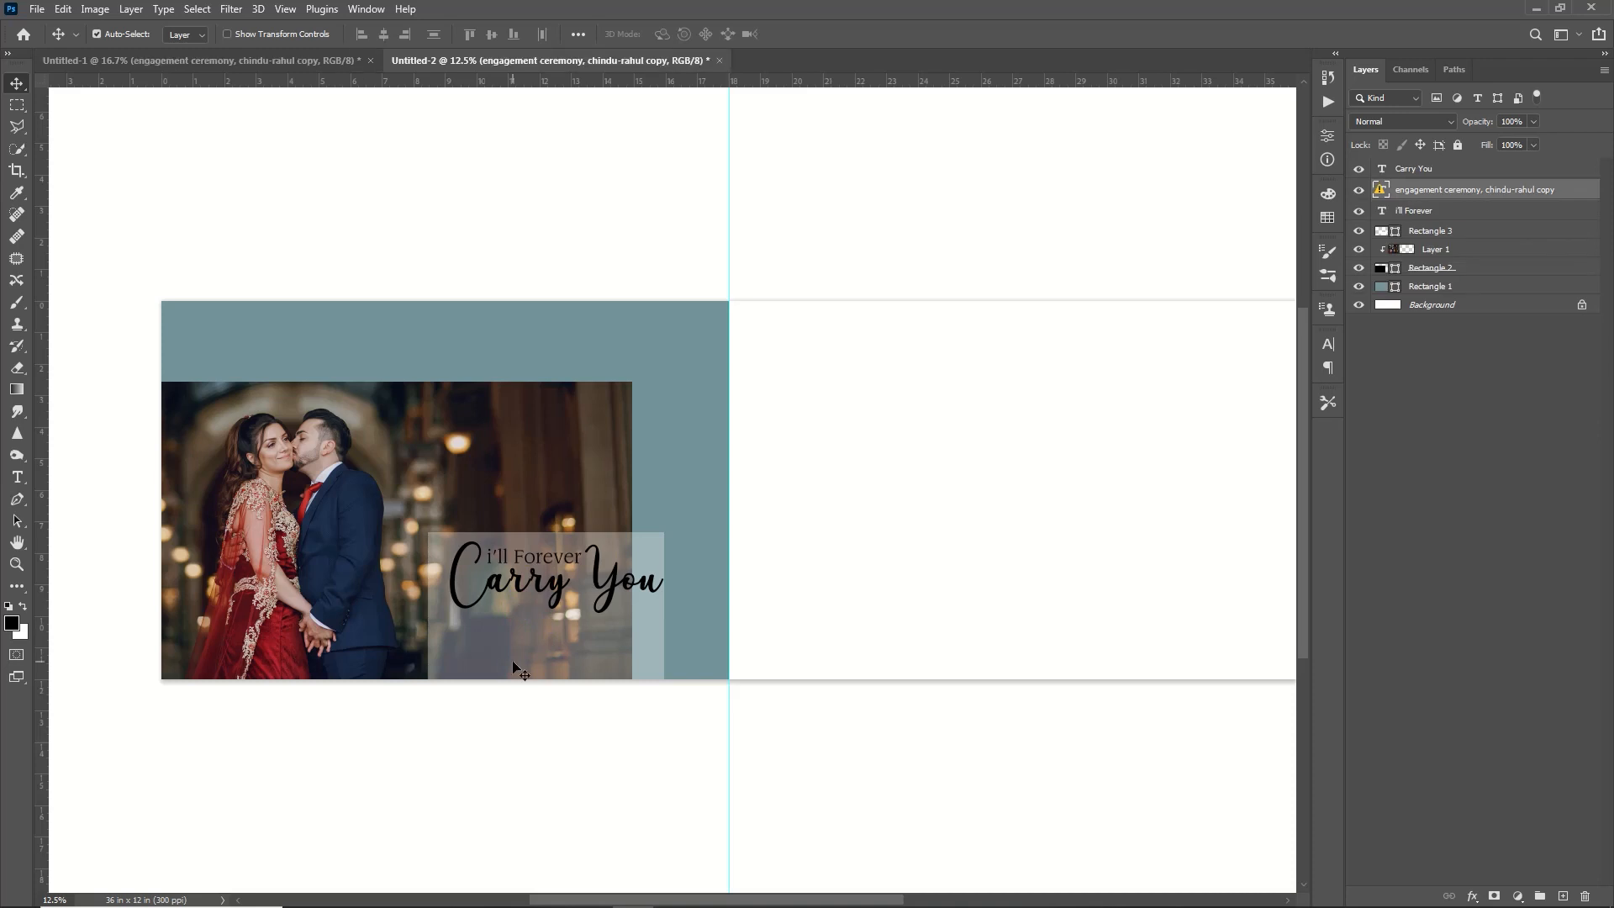
pyautogui.click(1596, 194)
pyautogui.doubleClick(1595, 194)
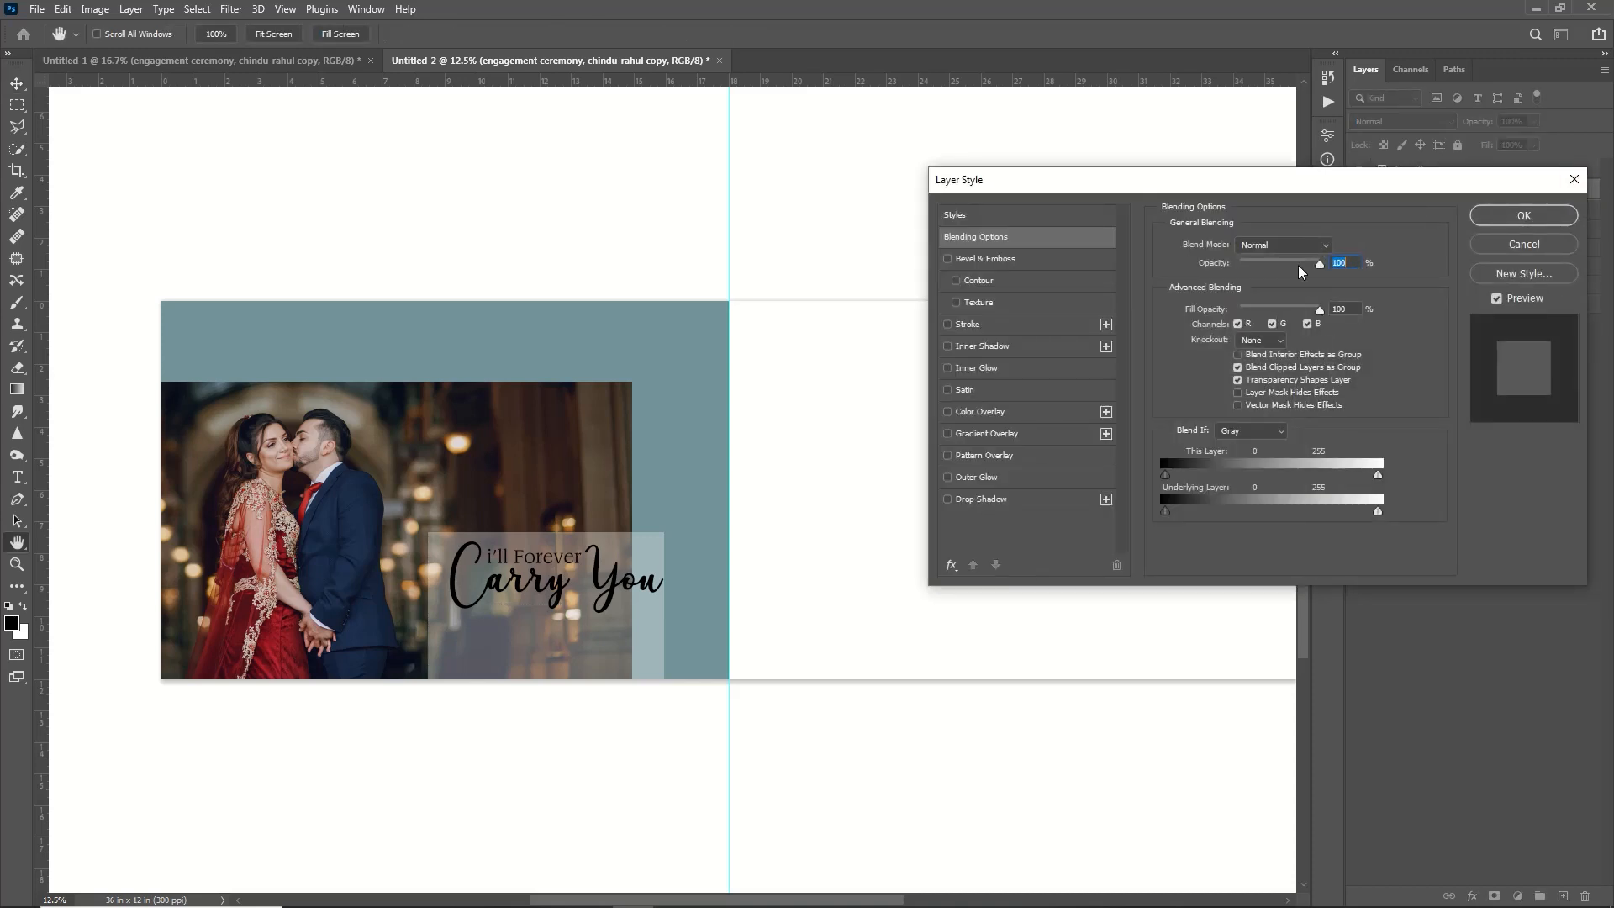
pyautogui.click(1011, 414)
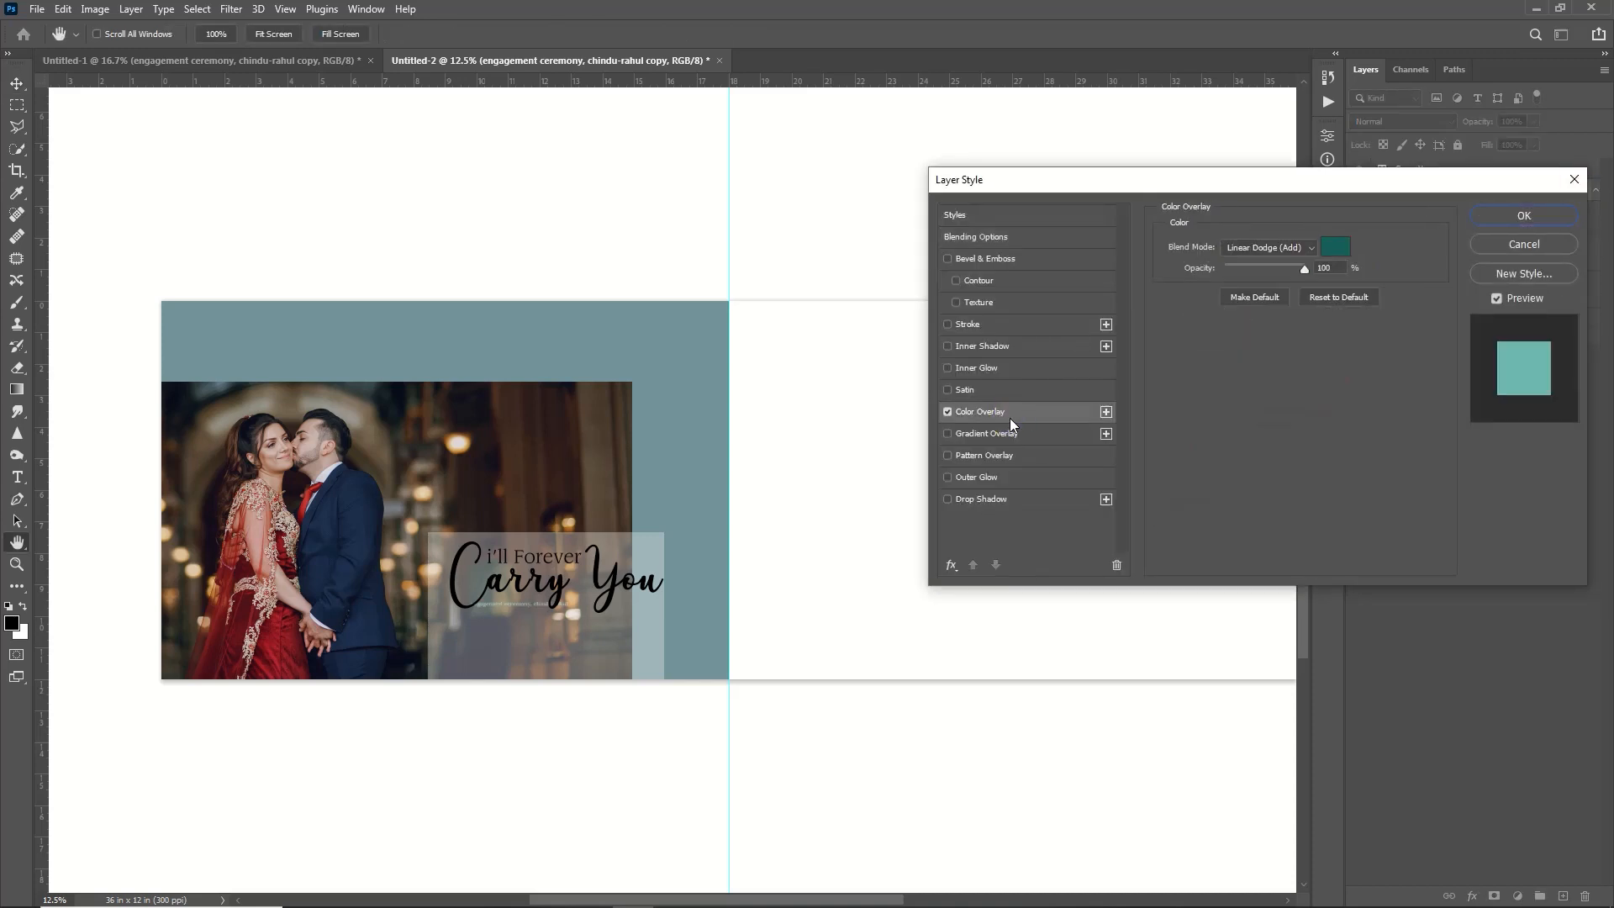
pyautogui.click(1333, 247)
pyautogui.click(1087, 711)
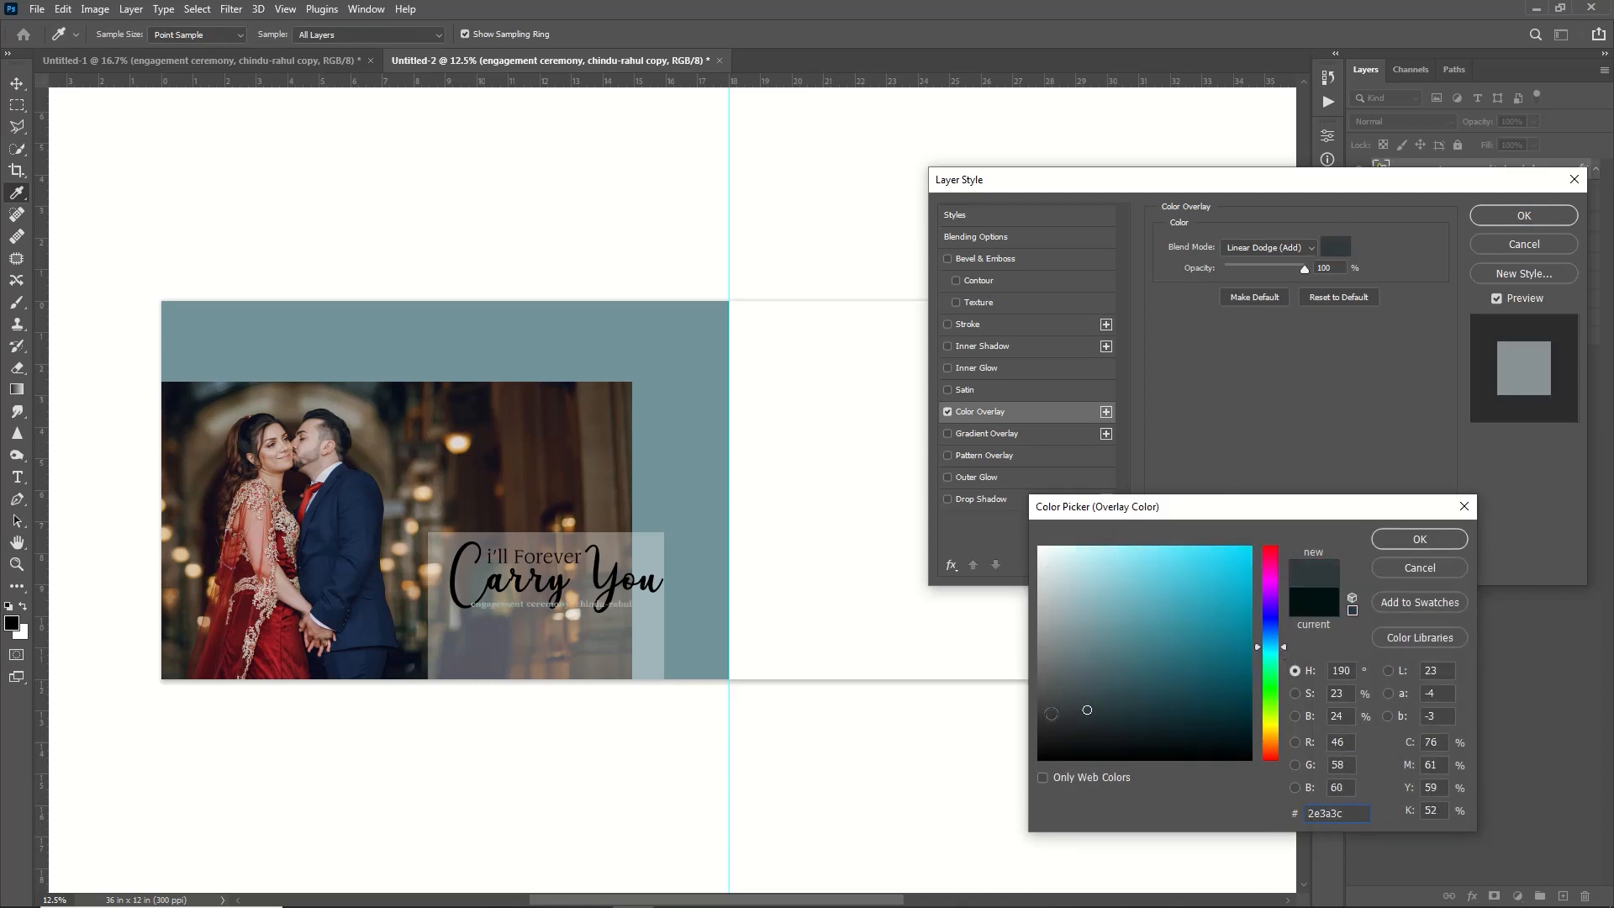
pyautogui.click(1409, 540)
pyautogui.click(1518, 215)
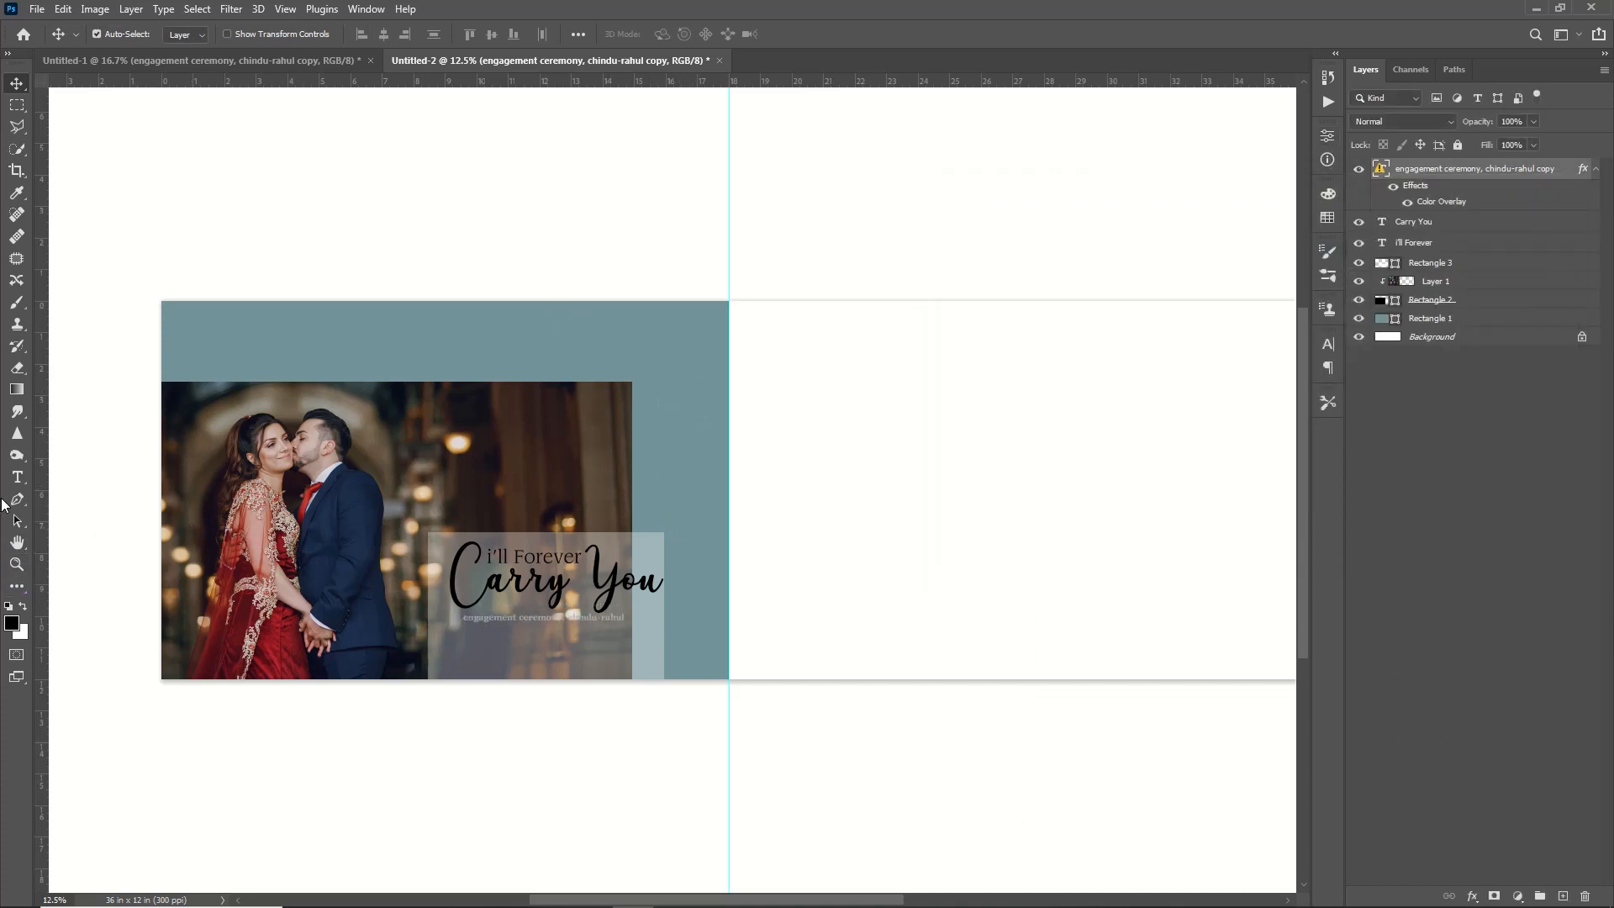
# Step: Draw a small rectangle about 896 × 240 px beneath the engagement ceremony line, with no fill
pyautogui.click(27, 580)
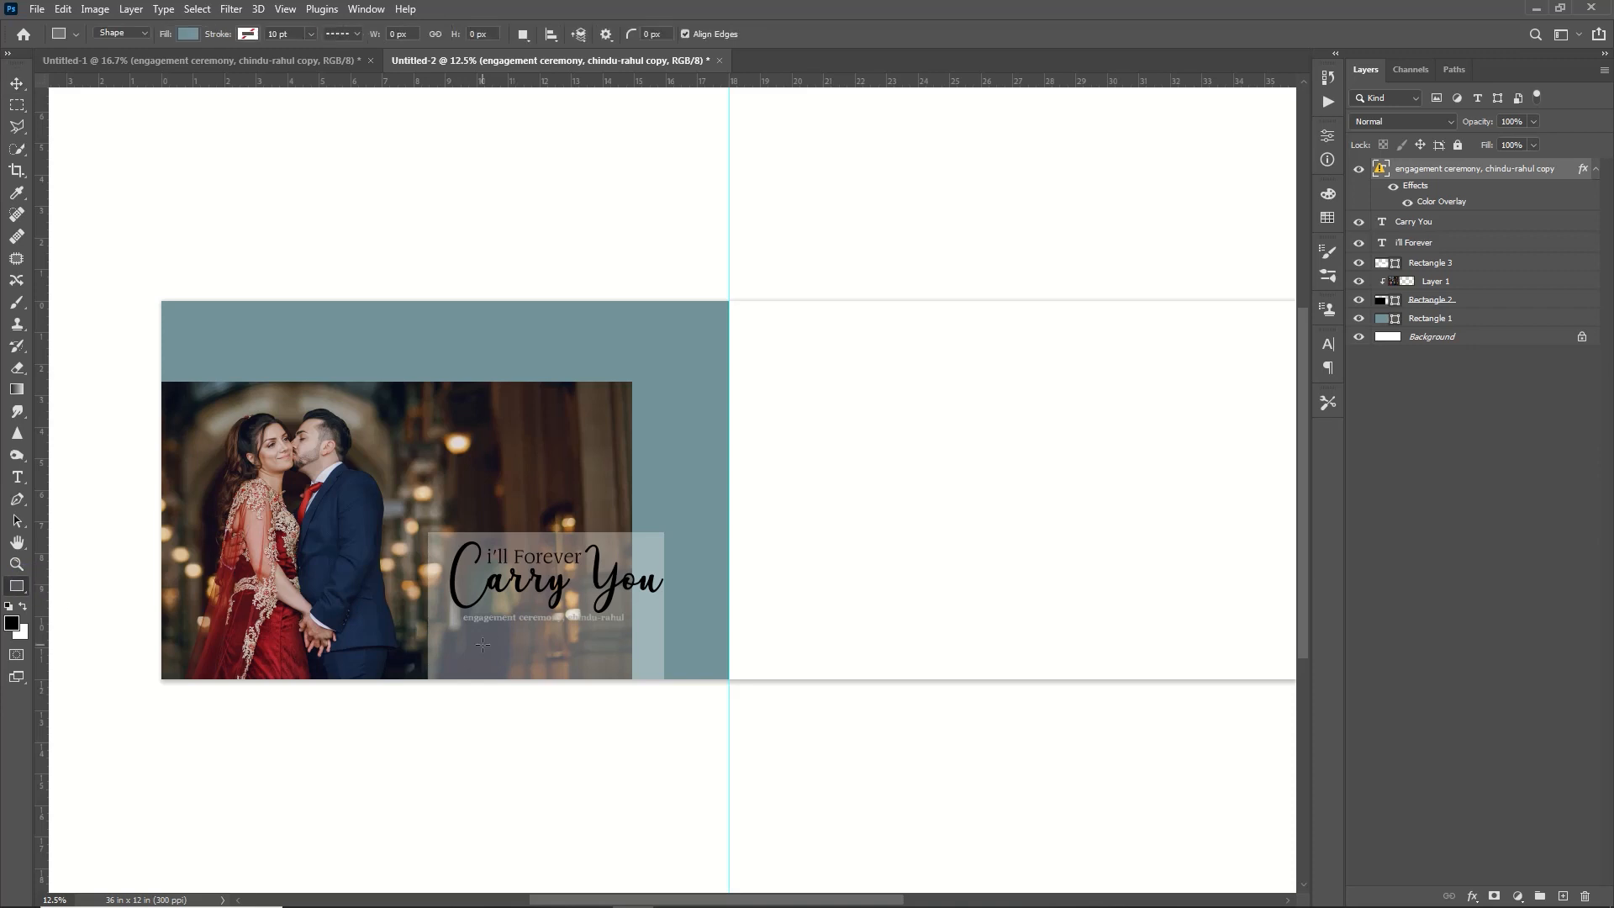
pyautogui.moveTo(440, 638); pyautogui.dragTo(533, 663)
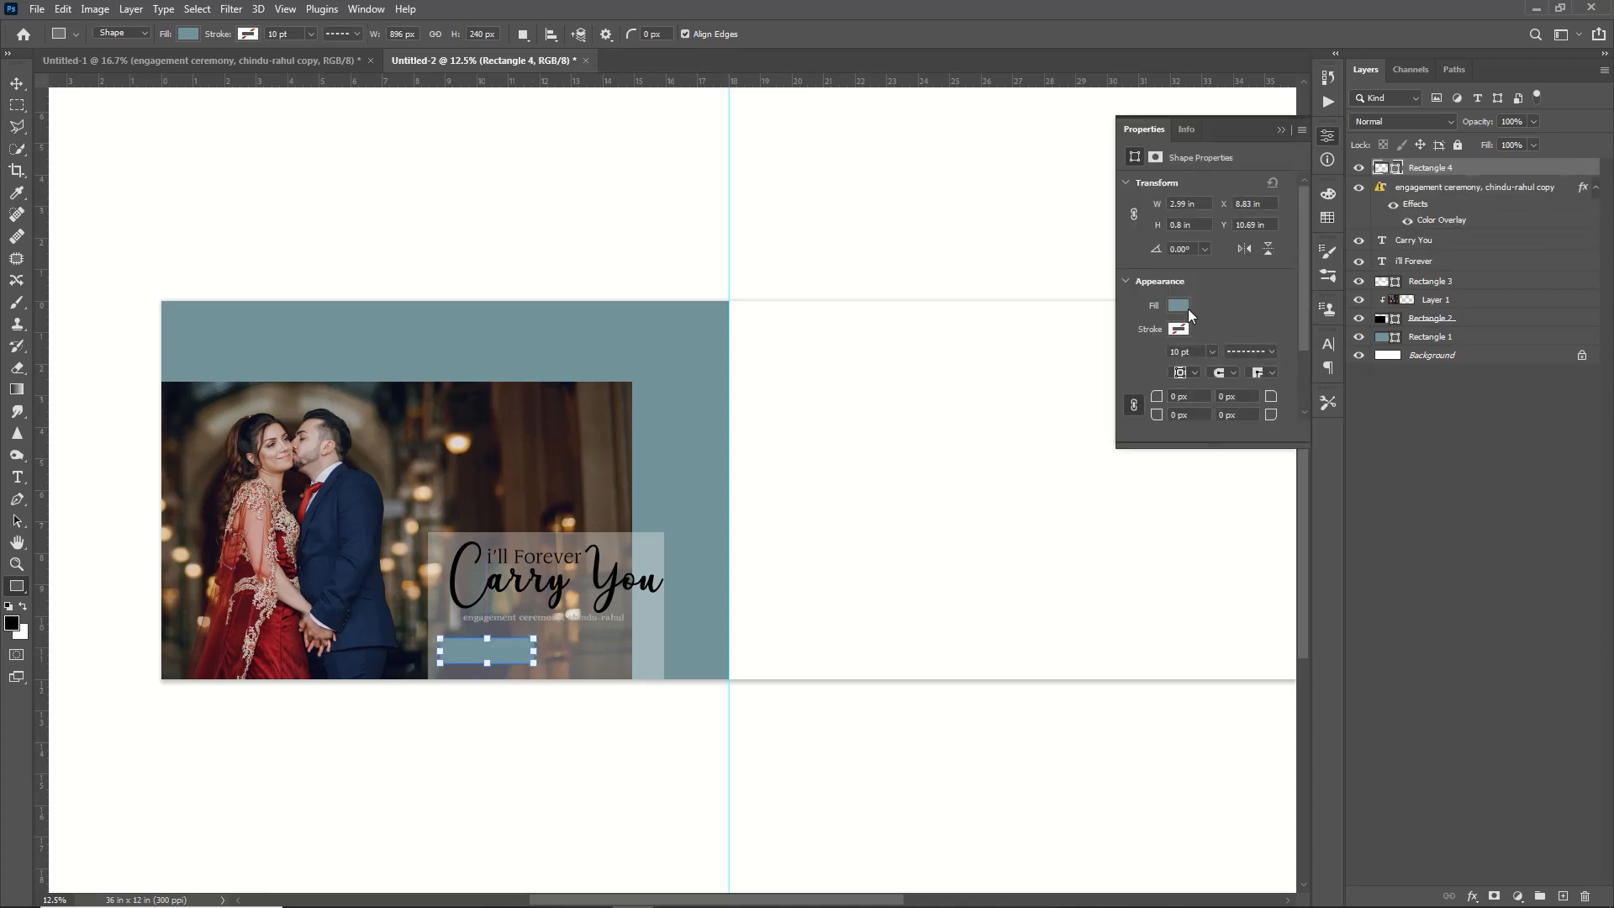
pyautogui.click(1181, 306)
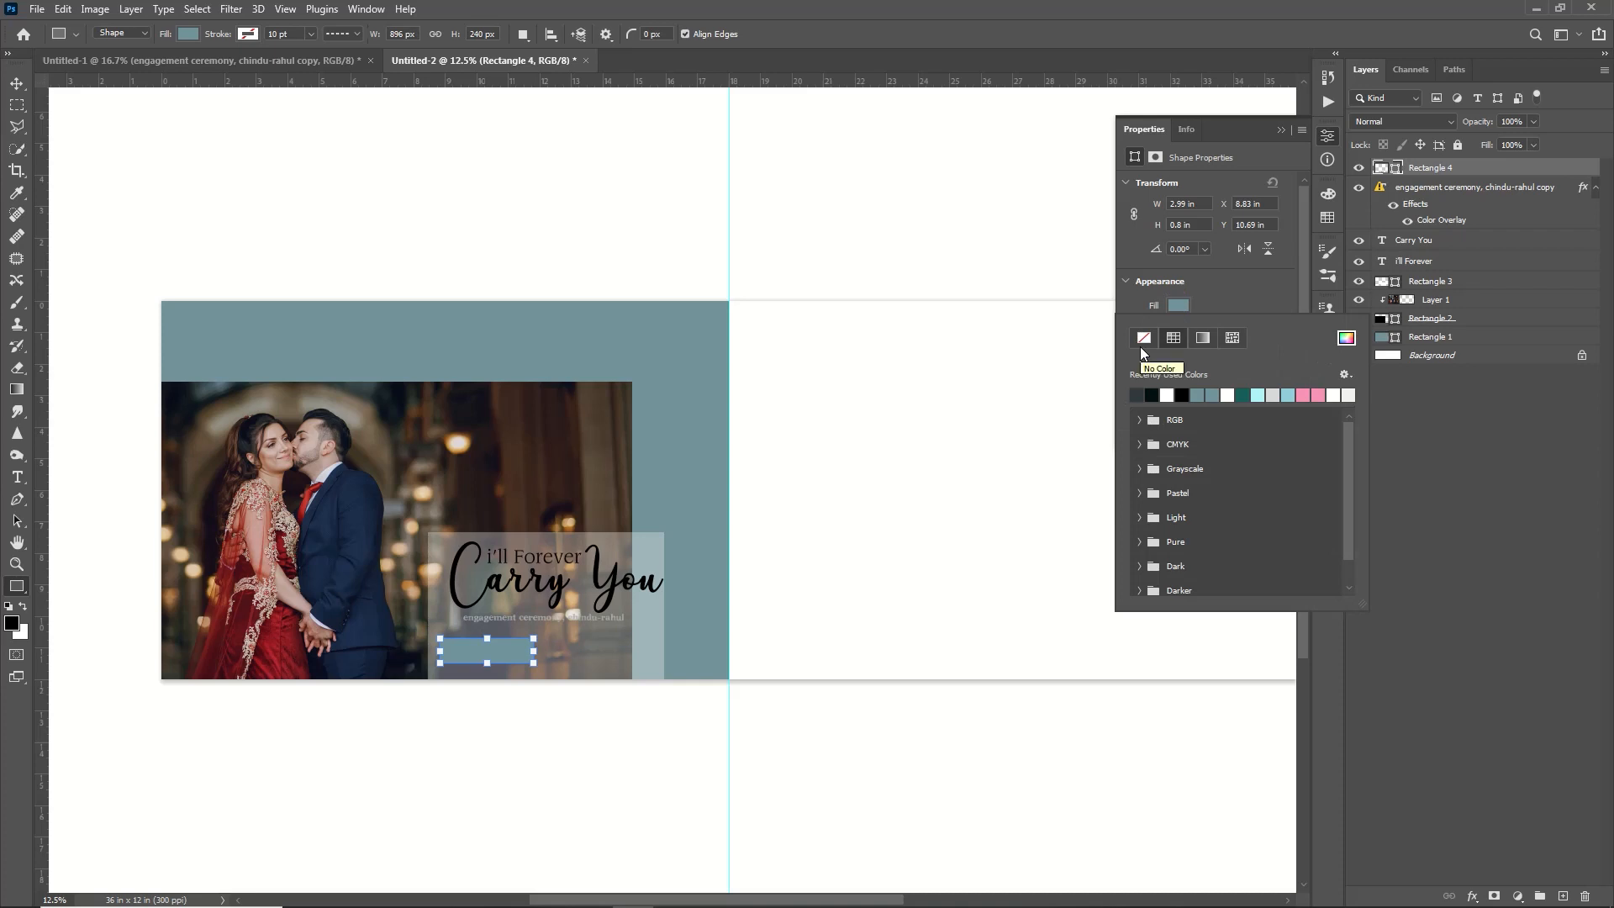
pyautogui.click(1144, 338)
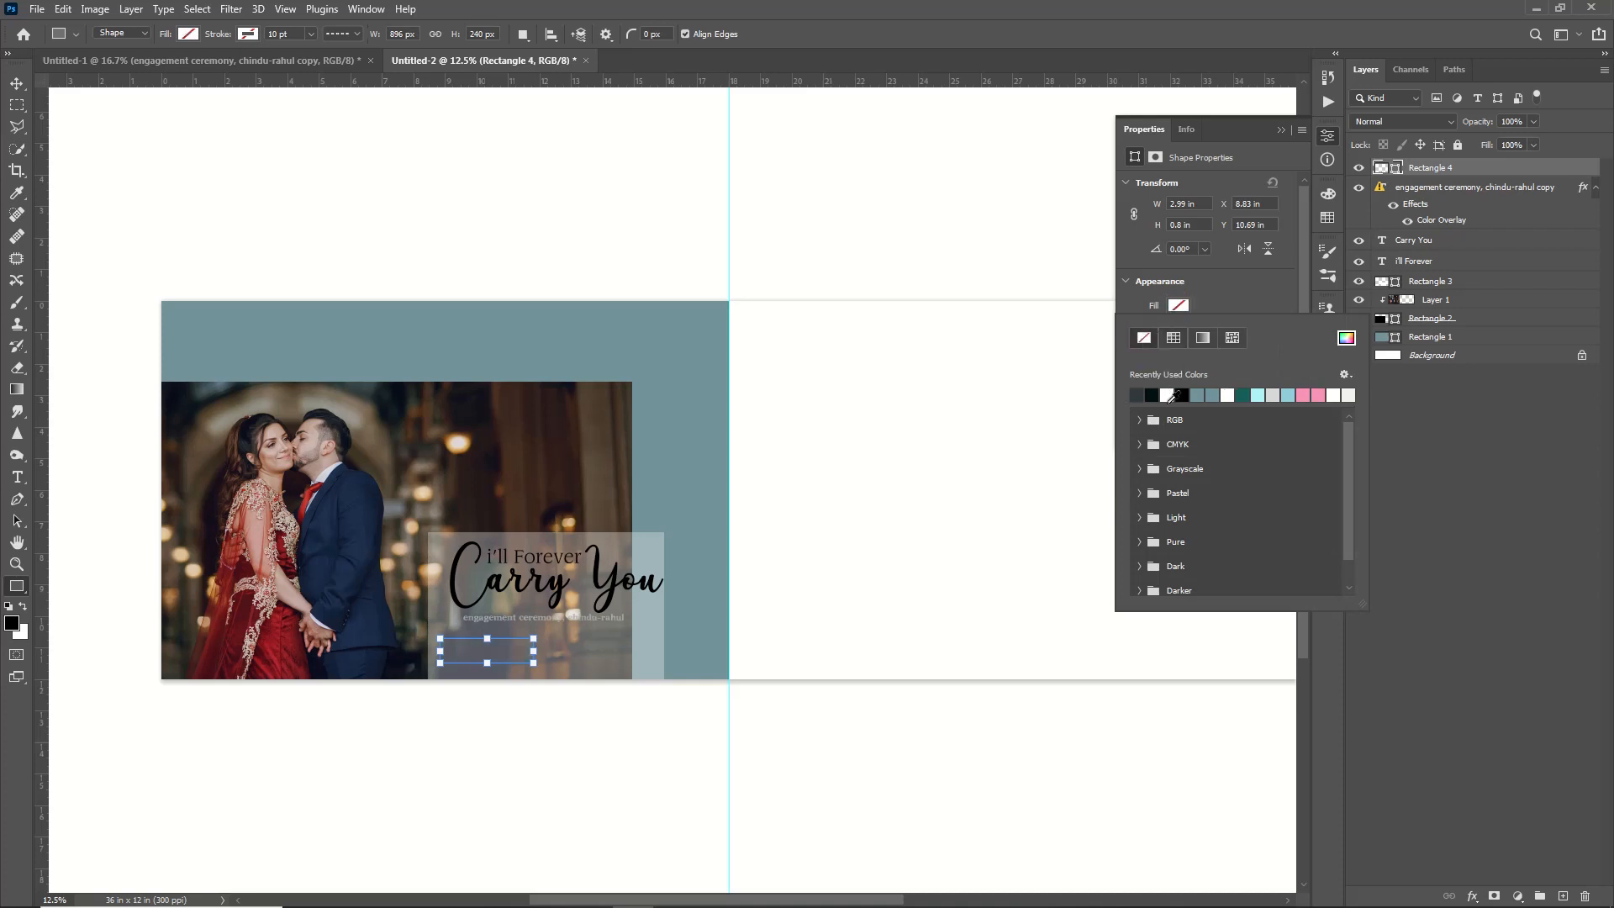
pyautogui.click(1251, 326)
# Step: Give the small rectangle a solid white stroke of 3.74 pt and lower its layer opacity to 40%
pyautogui.click(1179, 329)
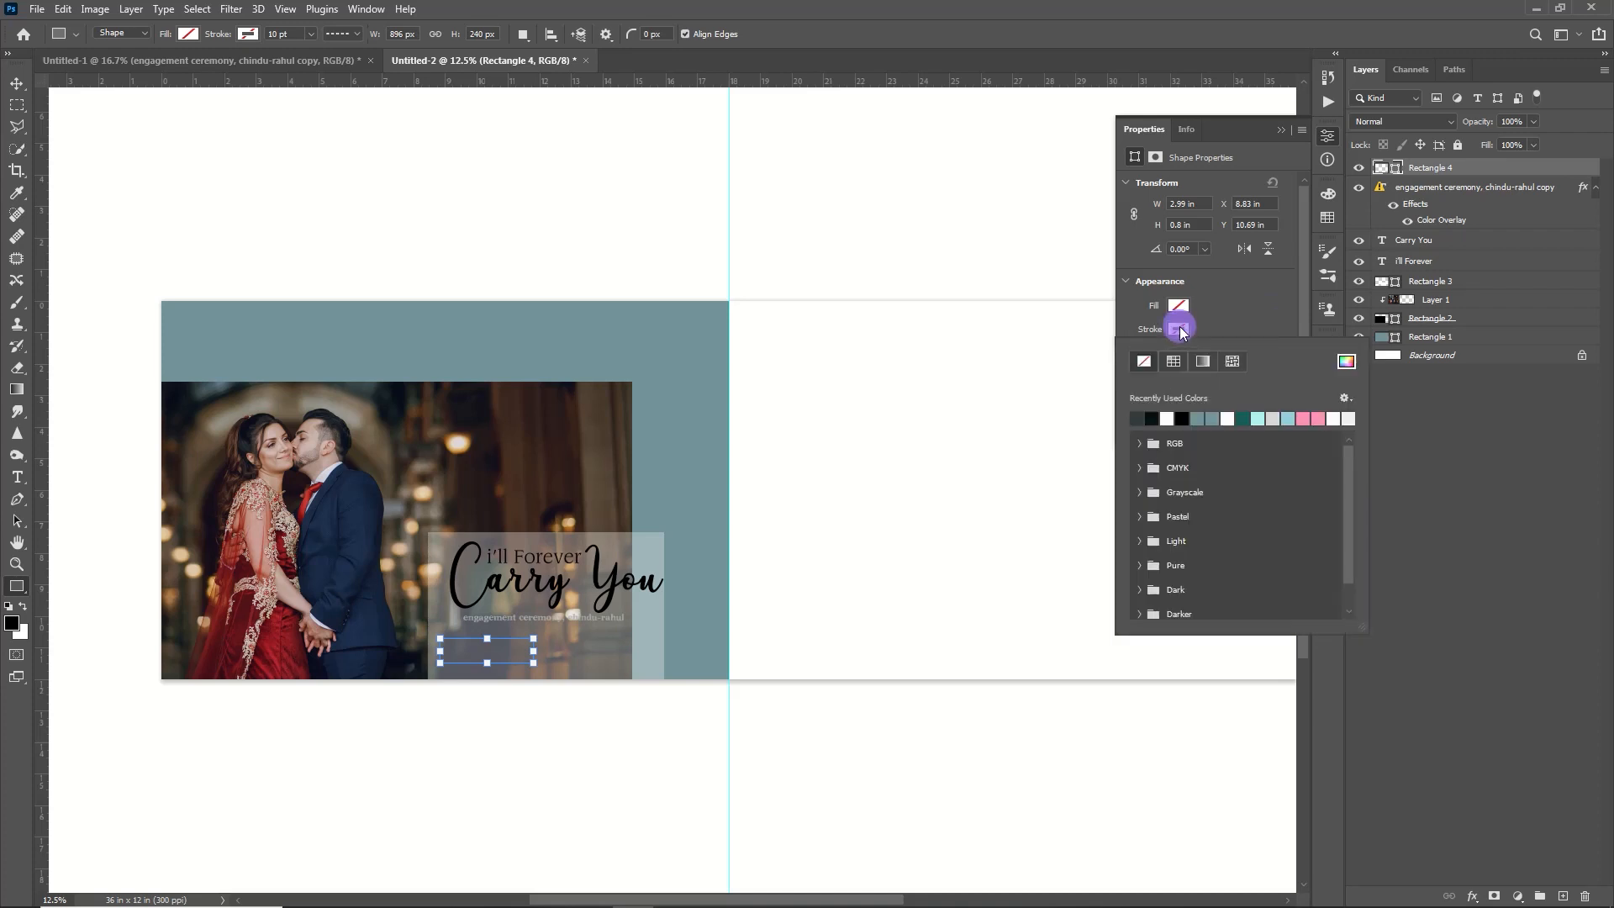
pyautogui.click(1169, 419)
pyautogui.click(1245, 314)
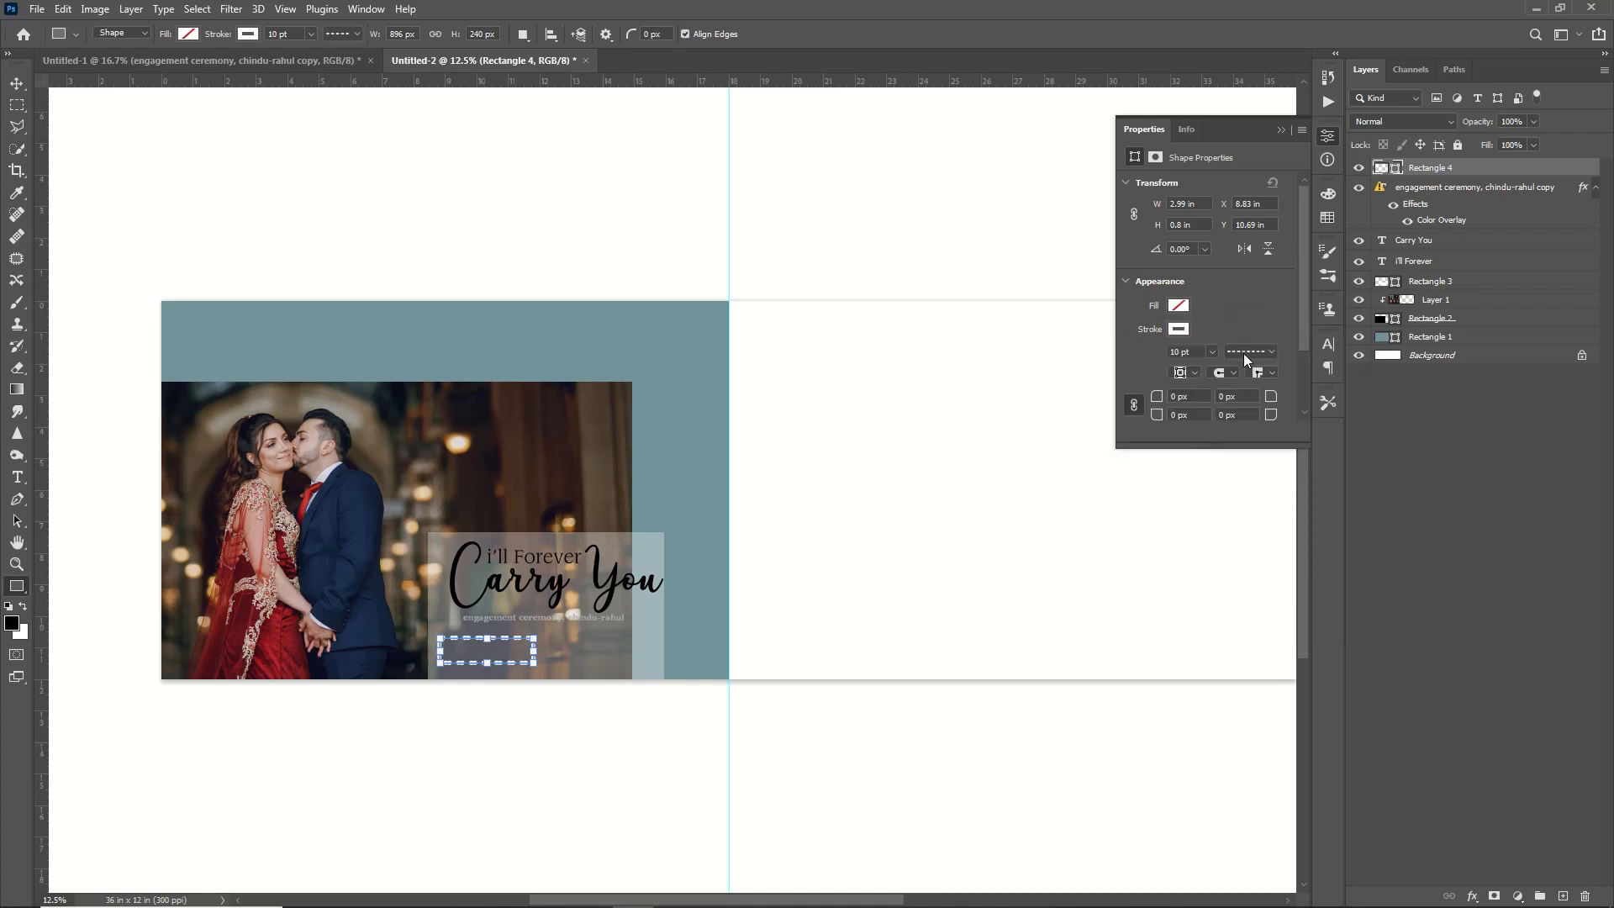
pyautogui.click(1244, 353)
pyautogui.click(1217, 411)
pyautogui.click(1221, 326)
pyautogui.click(1211, 353)
pyautogui.click(1204, 375)
pyautogui.click(1505, 109)
pyautogui.moveTo(1484, 122)
pyautogui.mouseDown()
pyautogui.moveTo(1452, 133)
pyautogui.moveTo(1486, 128)
pyautogui.moveTo(1470, 136)
pyautogui.mouseUp()
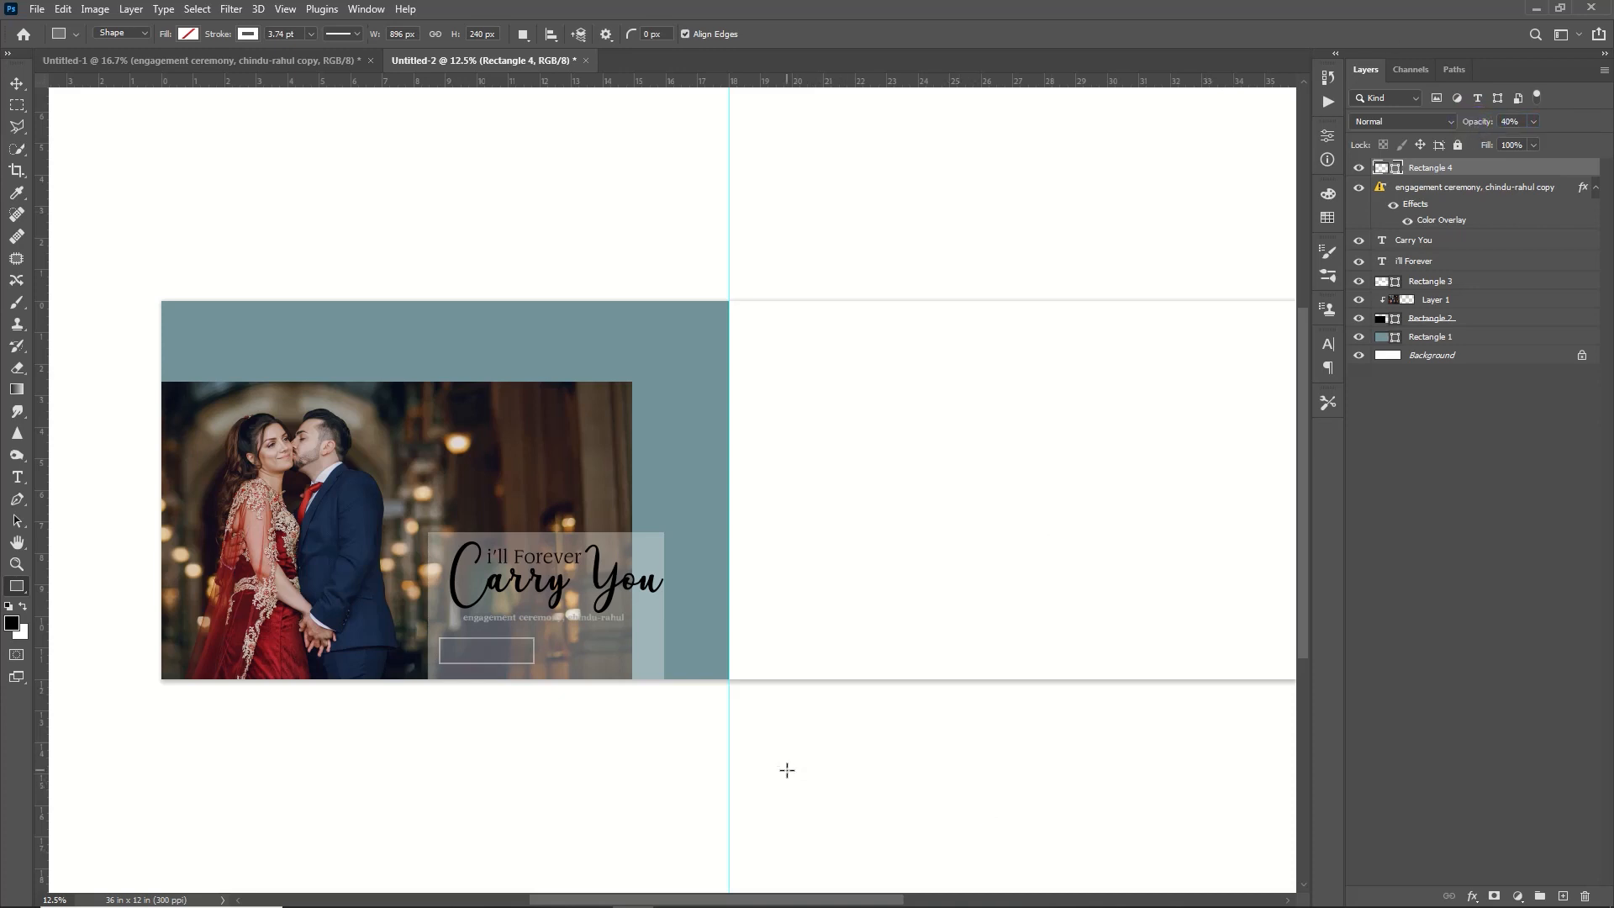
# Step: Duplicate the small outlined rectangle and move the copy right until it sits beside the original
pyautogui.hotkey('ctrl', 'j')
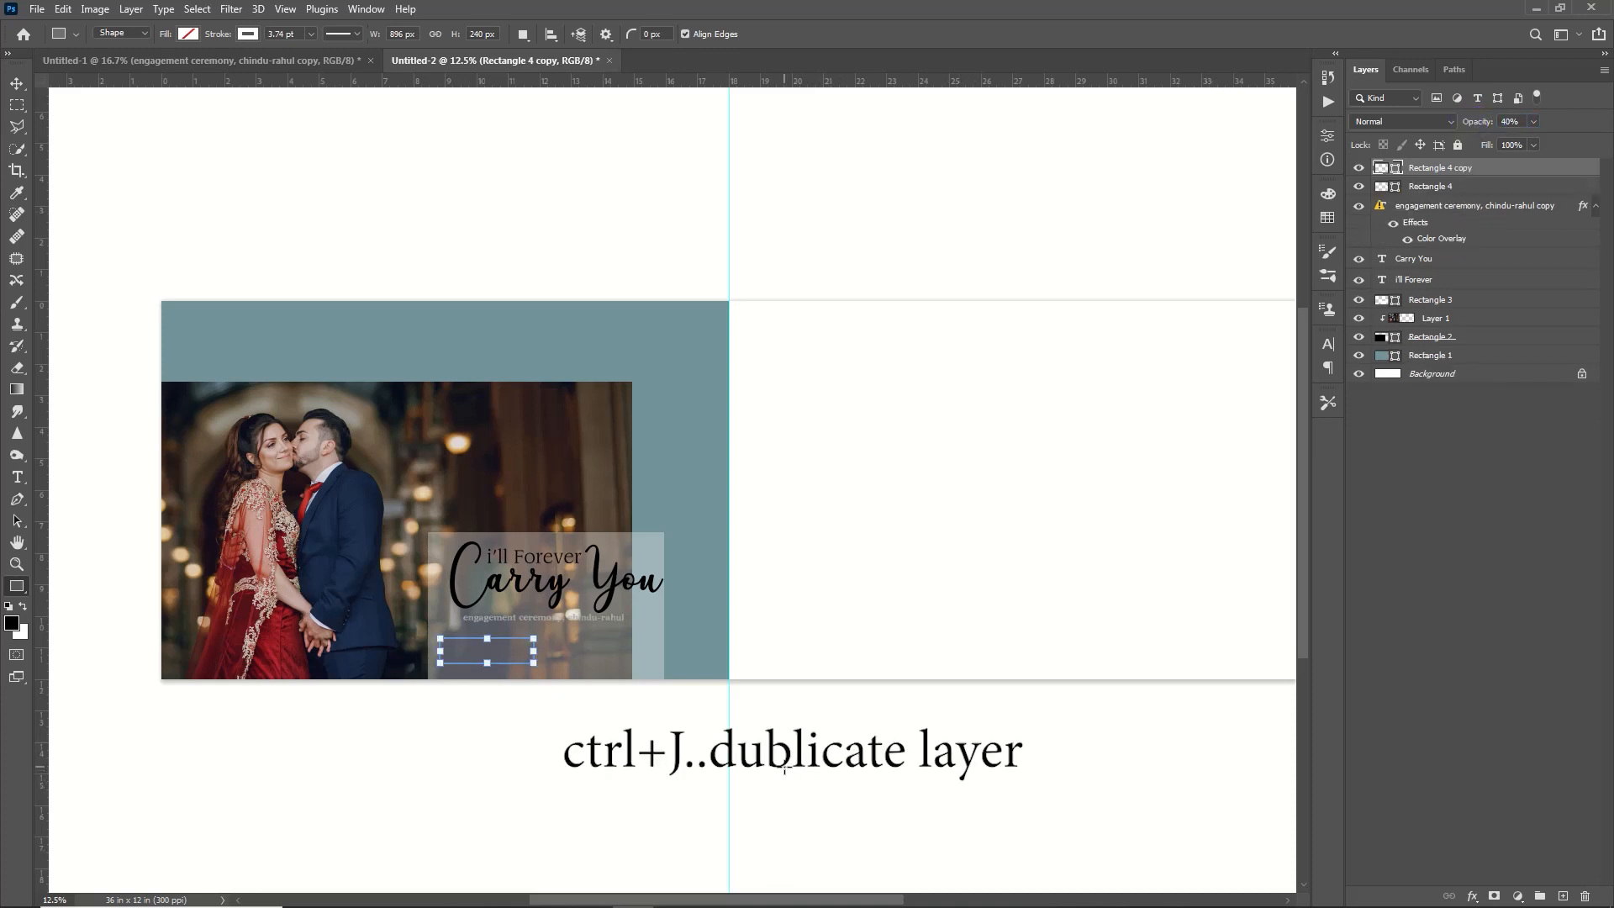
pyautogui.press('Return')
pyautogui.press('v')
pyautogui.hotkey('shift', 'Right')
pyautogui.hotkey('shift', 'Right')
pyautogui.hotkey('shift', 'Right')
pyautogui.hotkey('shift', 'Right')
pyautogui.hotkey('shift', 'Right')
pyautogui.hotkey('shift', 'Right')
pyautogui.hotkey('shift', 'Right')
pyautogui.hotkey('shift', 'Right')
pyautogui.hotkey('shift', 'Right')
pyautogui.hotkey('shift', 'Right')
pyautogui.hotkey('shift', 'Right')
pyautogui.click(589, 651)
# Step: Add near-white text reading "sweet" at 41 pt inside the left outlined rectangle
pyautogui.click(16, 479)
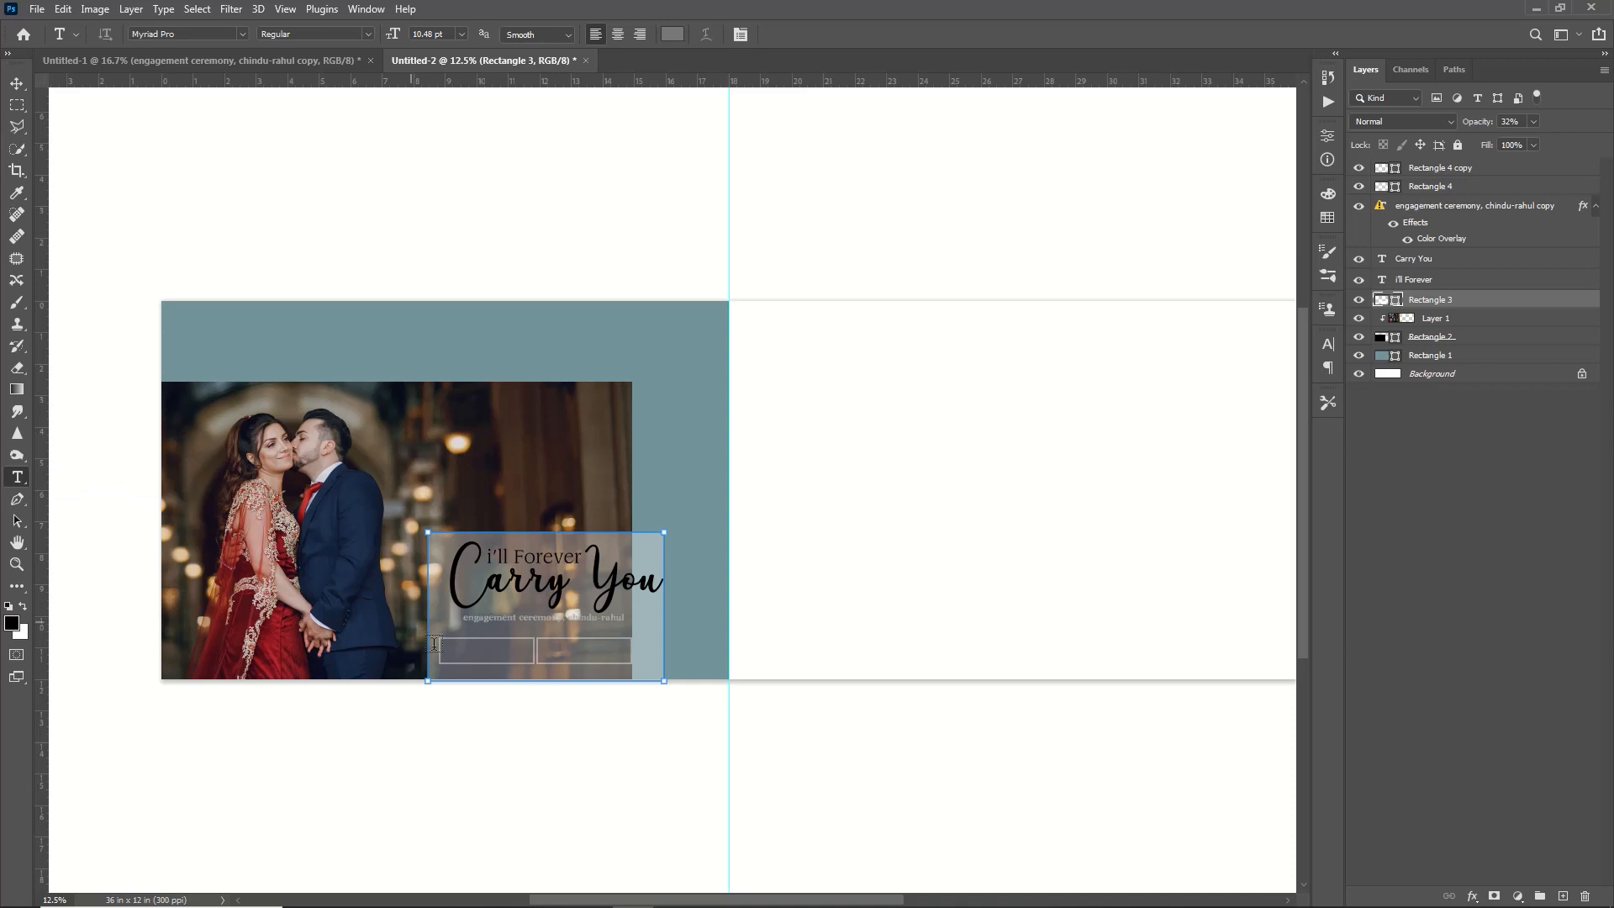
pyautogui.click(451, 653)
pyautogui.press('Escape')
pyautogui.click(1440, 168)
pyautogui.click(457, 656)
pyautogui.moveTo(396, 34); pyautogui.dragTo(424, 40)
pyautogui.click(672, 35)
pyautogui.click(1045, 548)
pyautogui.press('Return')
pyautogui.write('sweet')
# Step: Change the "sweet" text to the Air Display Lys font and lower its layer opacity to 59%
pyautogui.moveTo(501, 655); pyautogui.dragTo(444, 661)
pyautogui.hscroll(-3, 444, 661)
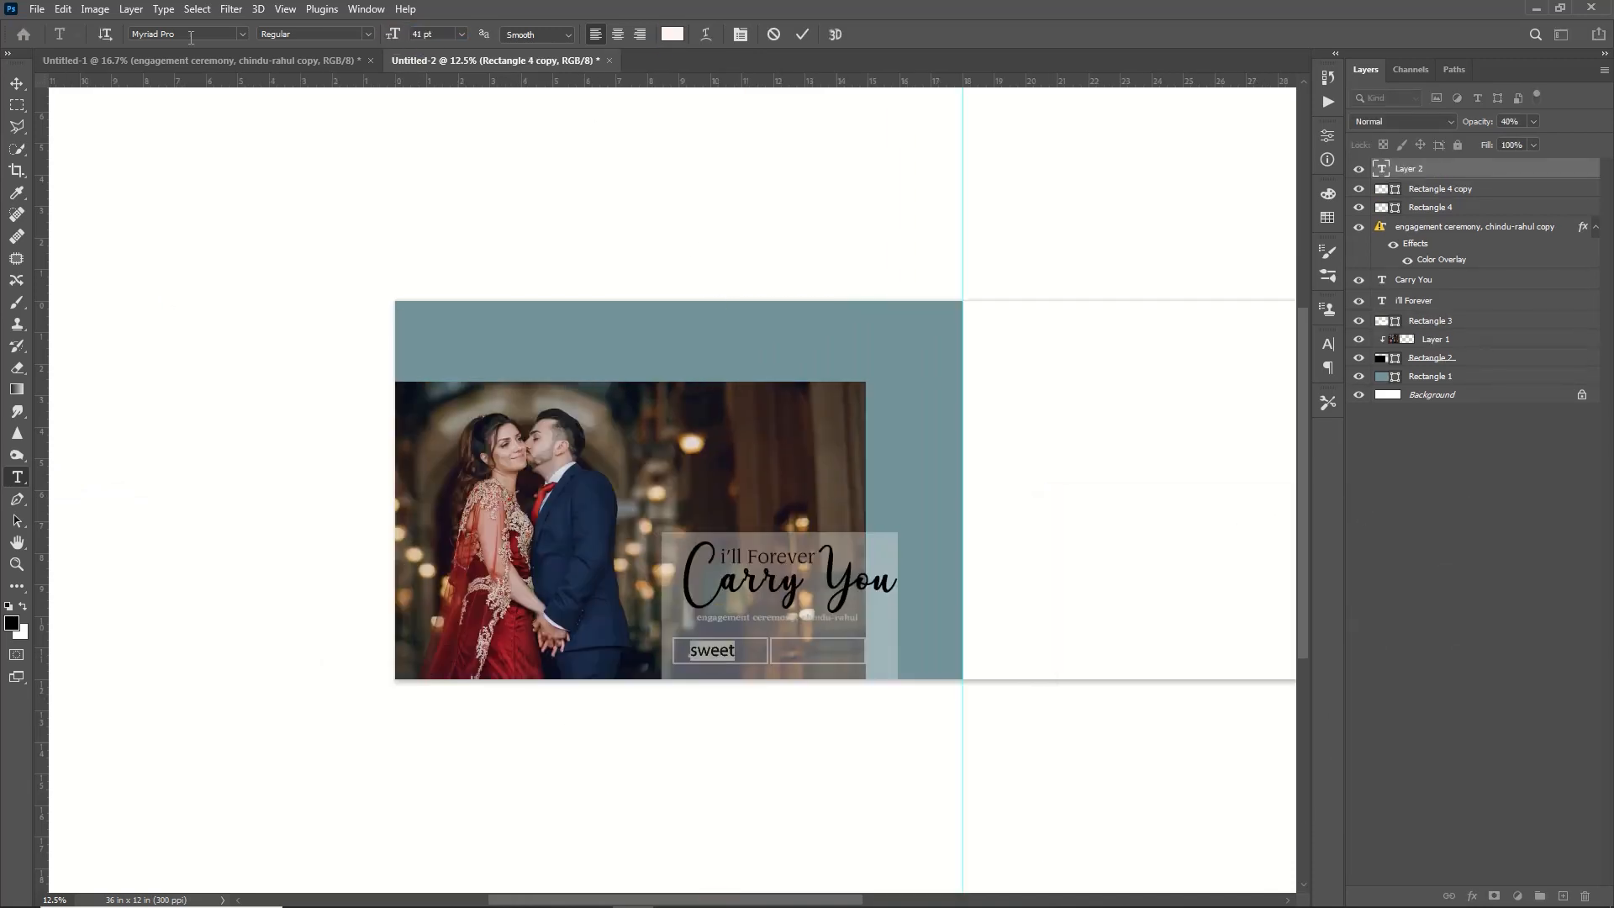
pyautogui.click(242, 35)
pyautogui.click(193, 252)
pyautogui.click(802, 35)
pyautogui.moveTo(1483, 124)
pyautogui.mouseDown()
pyautogui.moveTo(1451, 120)
pyautogui.moveTo(1452, 134)
pyautogui.mouseUp()
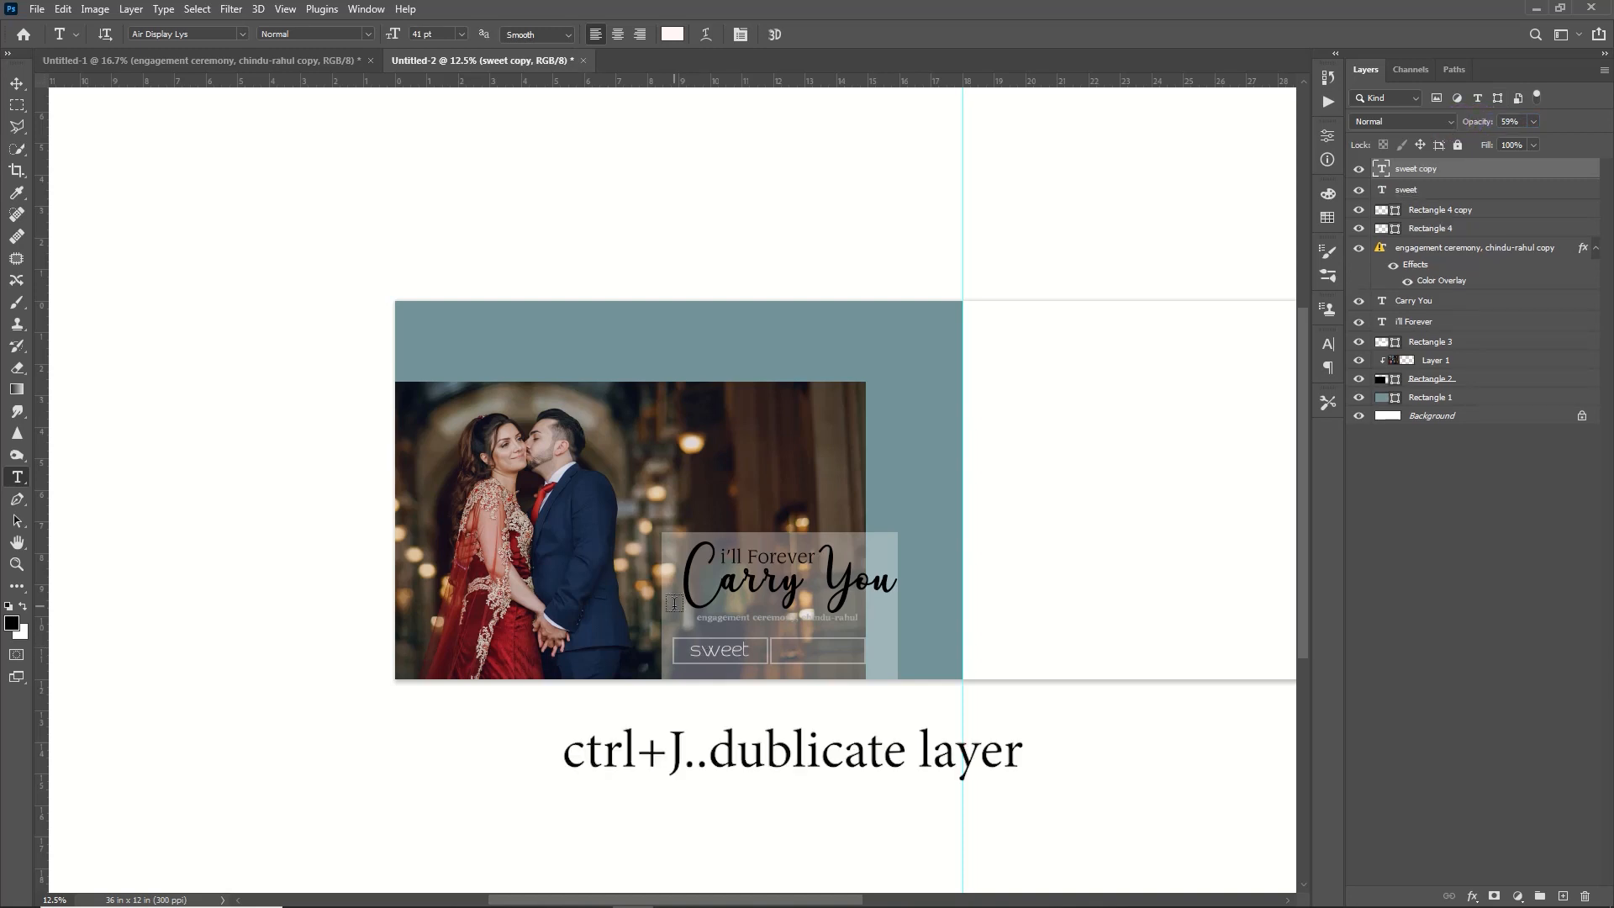
# Step: Duplicate the "sweet" text and move the copy right into the second outlined rectangle
pyautogui.press('v')
pyautogui.hotkey('shift', 'Right')
pyautogui.hotkey('shift', 'Right')
pyautogui.hotkey('shift', 'Right')
pyautogui.hotkey('shift', 'Right')
pyautogui.hotkey('shift', 'Right')
pyautogui.hotkey('shift', 'Right')
pyautogui.hotkey('shift', 'Right')
pyautogui.hotkey('shift', 'Right')
pyautogui.hotkey('shift', 'Right')
pyautogui.hotkey('shift', 'Right')
pyautogui.hotkey('shift', 'Right')
pyautogui.hotkey('shift', 'Right')
pyautogui.hotkey('shift', 'Right')
pyautogui.hotkey('shift', 'Right')
pyautogui.hotkey('shift', 'Right')
pyautogui.hotkey('shift', 'Right')
pyautogui.hotkey('shift', 'Right')
pyautogui.hotkey('shift', 'Right')
pyautogui.hotkey('shift', 'Right')
pyautogui.hotkey('shift', 'Right')
# Step: Replace the copied text in the right outlined rectangle with "moments"
pyautogui.click(17, 477)
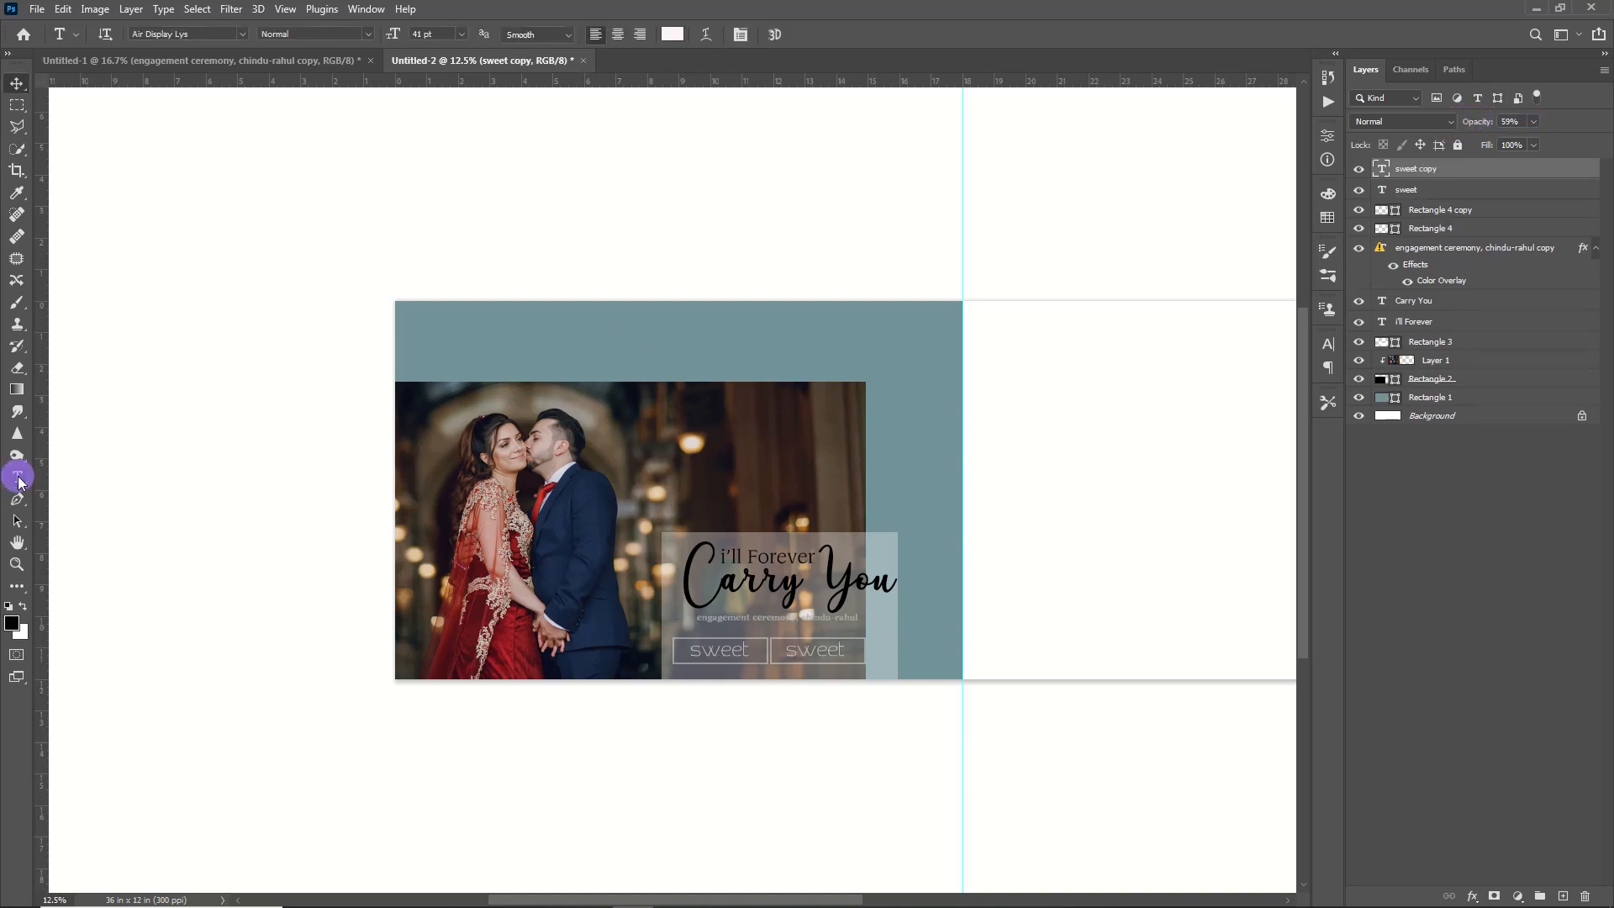
pyautogui.click(835, 649)
pyautogui.press('BackSpace')
pyautogui.press('BackSpace')
pyautogui.press('BackSpace')
pyautogui.press('BackSpace')
pyautogui.press('Delete')
pyautogui.write('moments')
pyautogui.click(1461, 170)
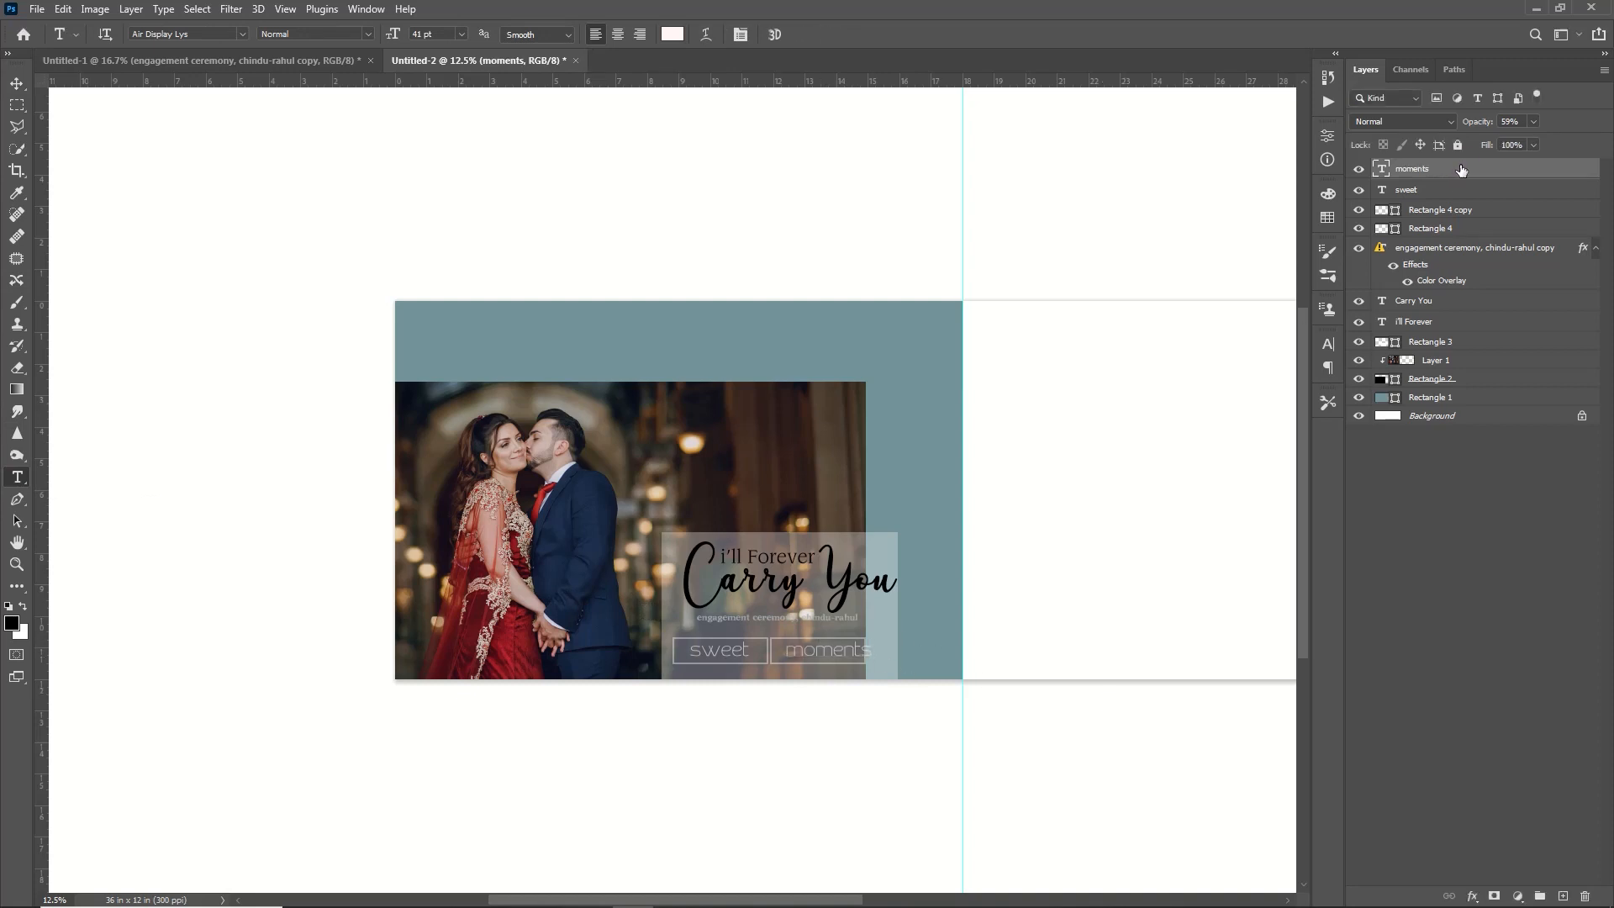
# Step: Scale down "moments" to fit inside its outlined rectangle and slightly shrink "sweet" as well
pyautogui.hotkey('ctrl', 't')
pyautogui.moveTo(865, 659); pyautogui.dragTo(850, 656)
pyautogui.press('Return')
pyautogui.click(730, 654)
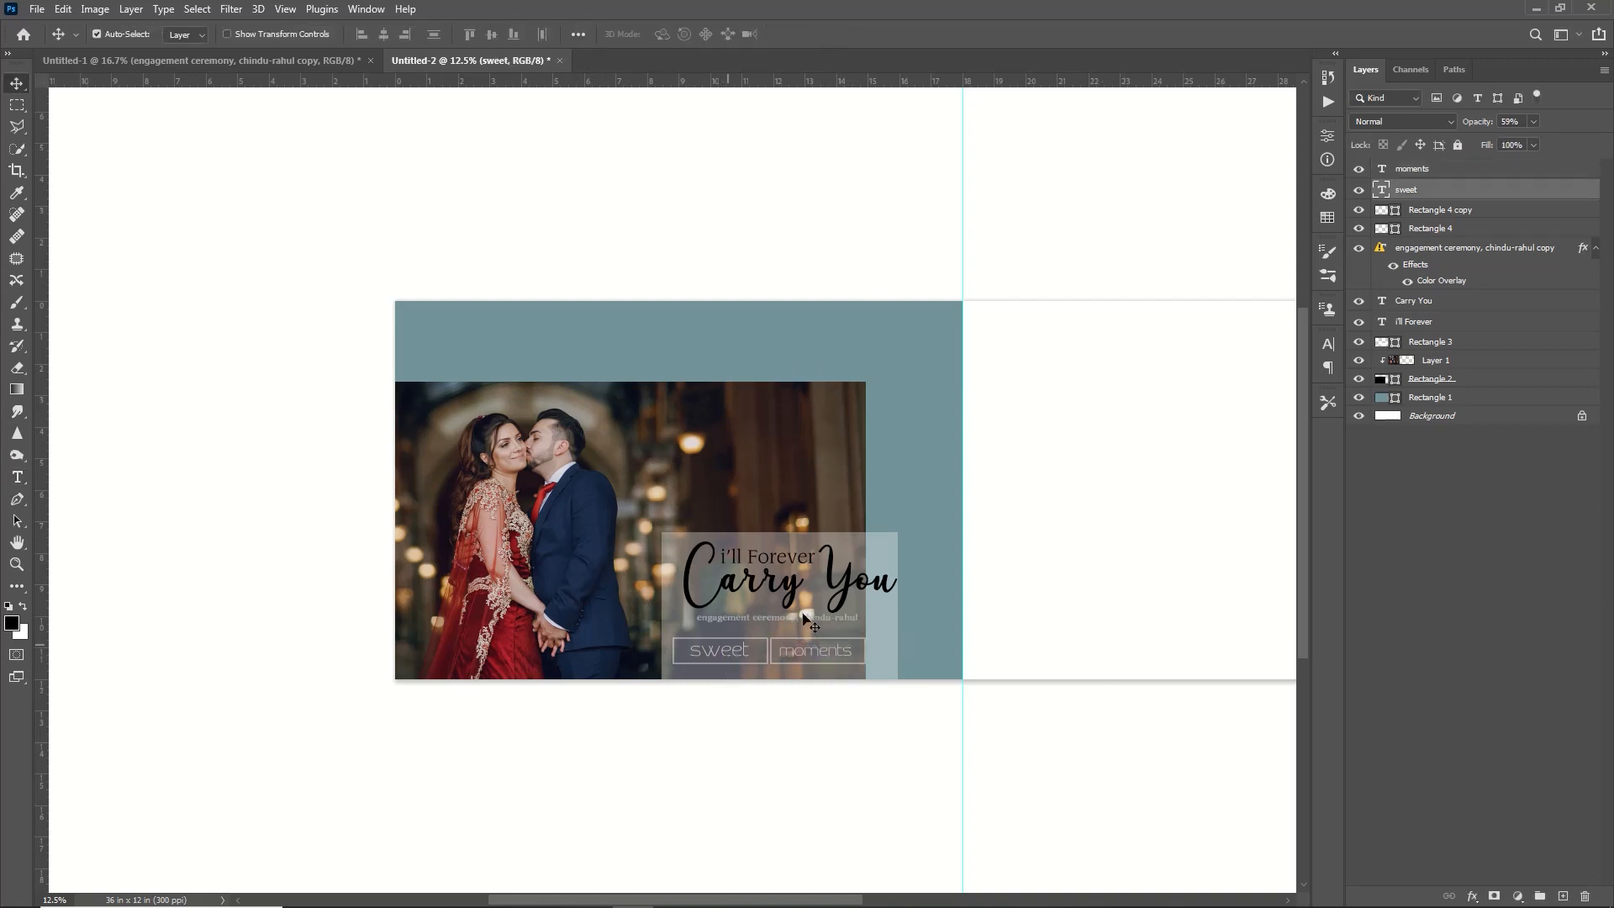
pyautogui.hotkey('ctrl', 't')
pyautogui.moveTo(748, 660); pyautogui.dragTo(741, 657)
pyautogui.press('Return')
# Step: Copy the three-line "May you be blessed" text from Untitled-1 onto the teal area above the couple photo
pyautogui.click(266, 60)
pyautogui.moveTo(1172, 412); pyautogui.dragTo(670, 296)
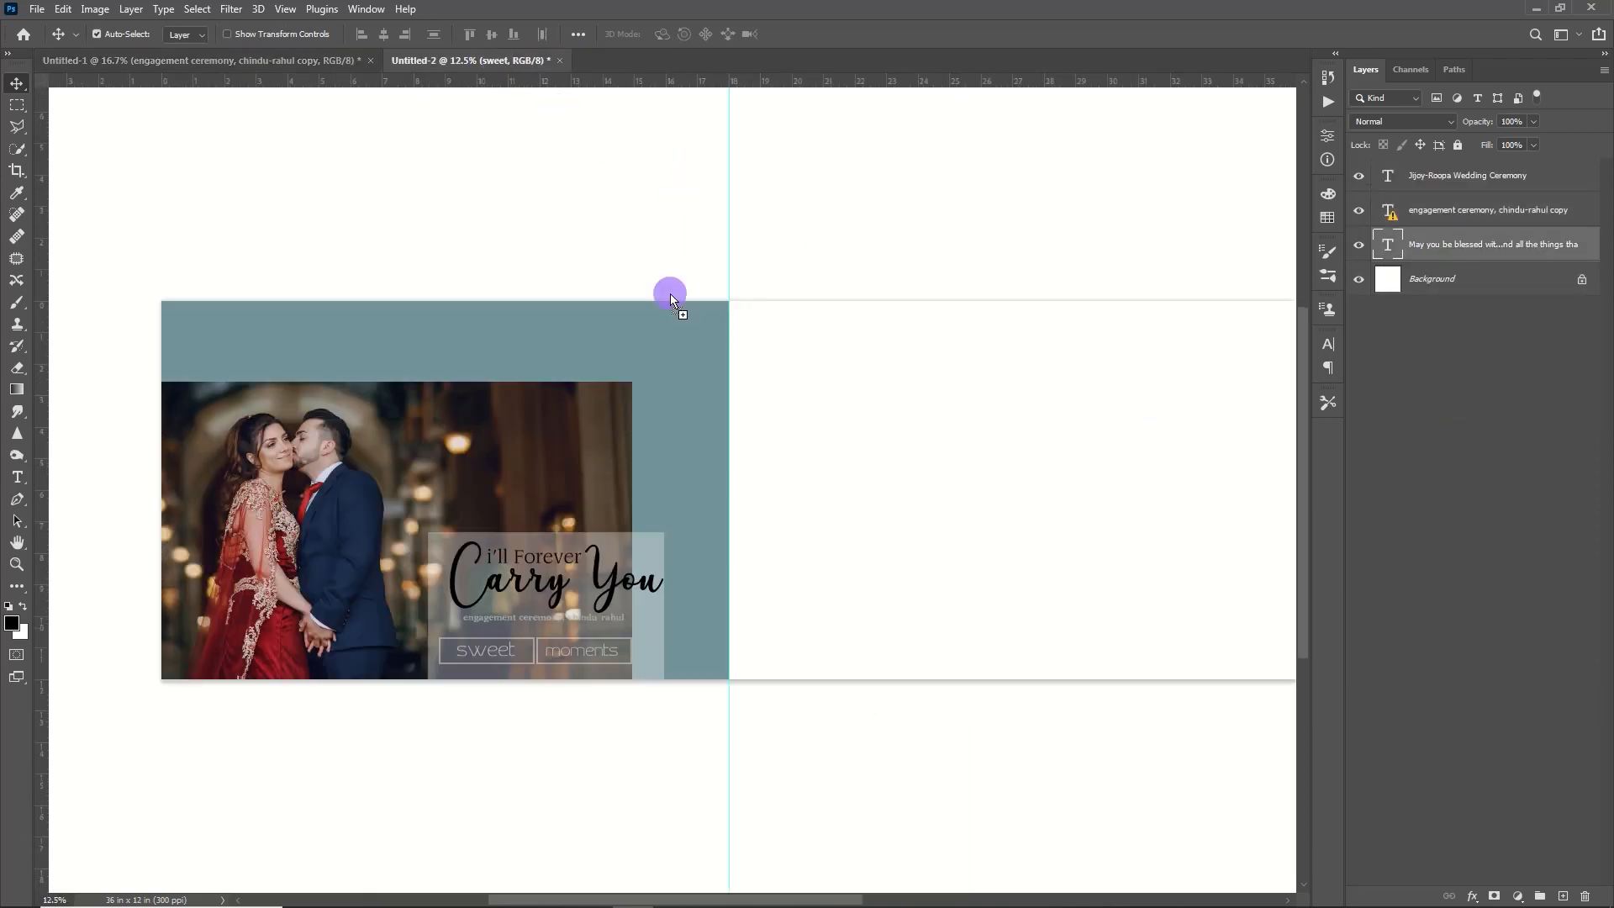
pyautogui.moveTo(514, 351); pyautogui.dragTo(515, 352)
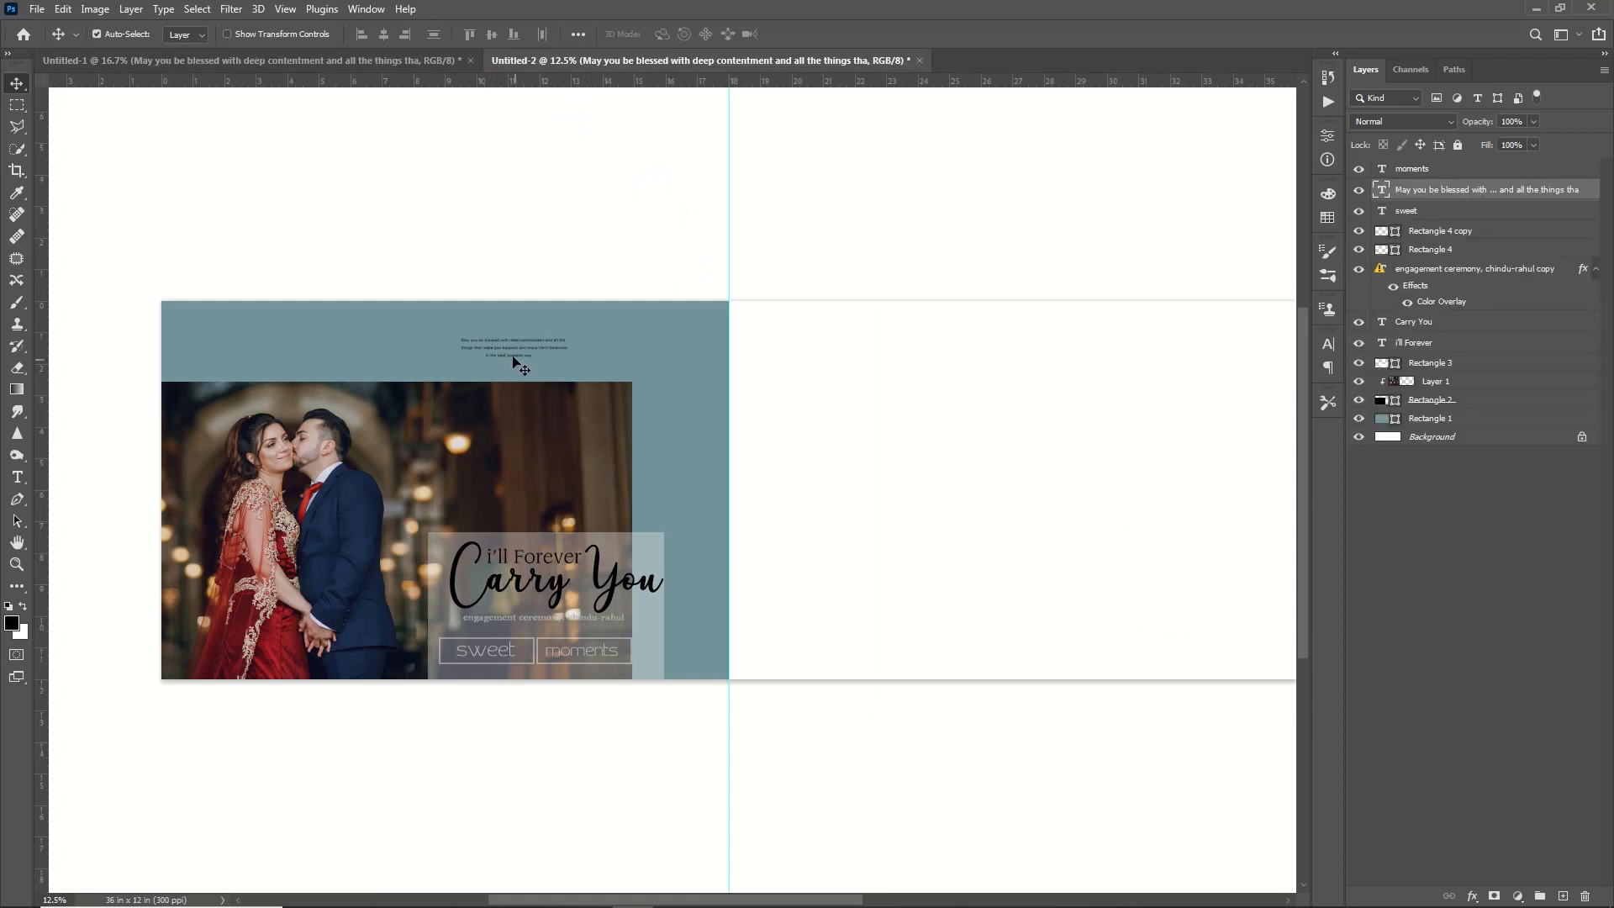
# Step: Apply a white Color Overlay to the "May you be blessed" text and set its layer opacity to 68%
pyautogui.doubleClick(1581, 191)
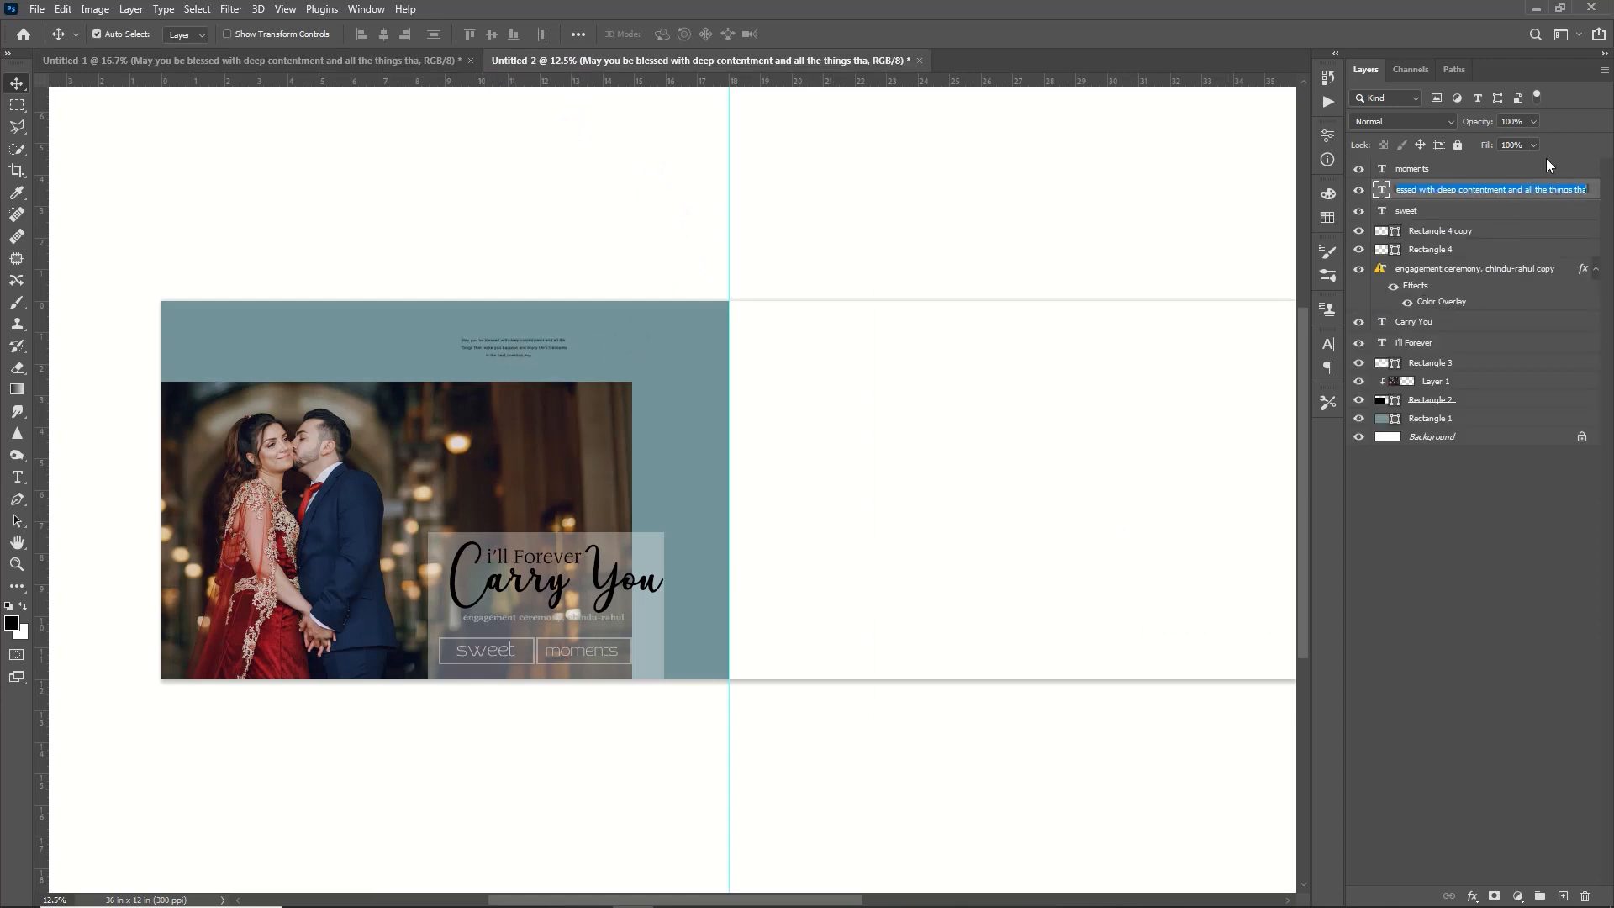
pyautogui.doubleClick(1595, 189)
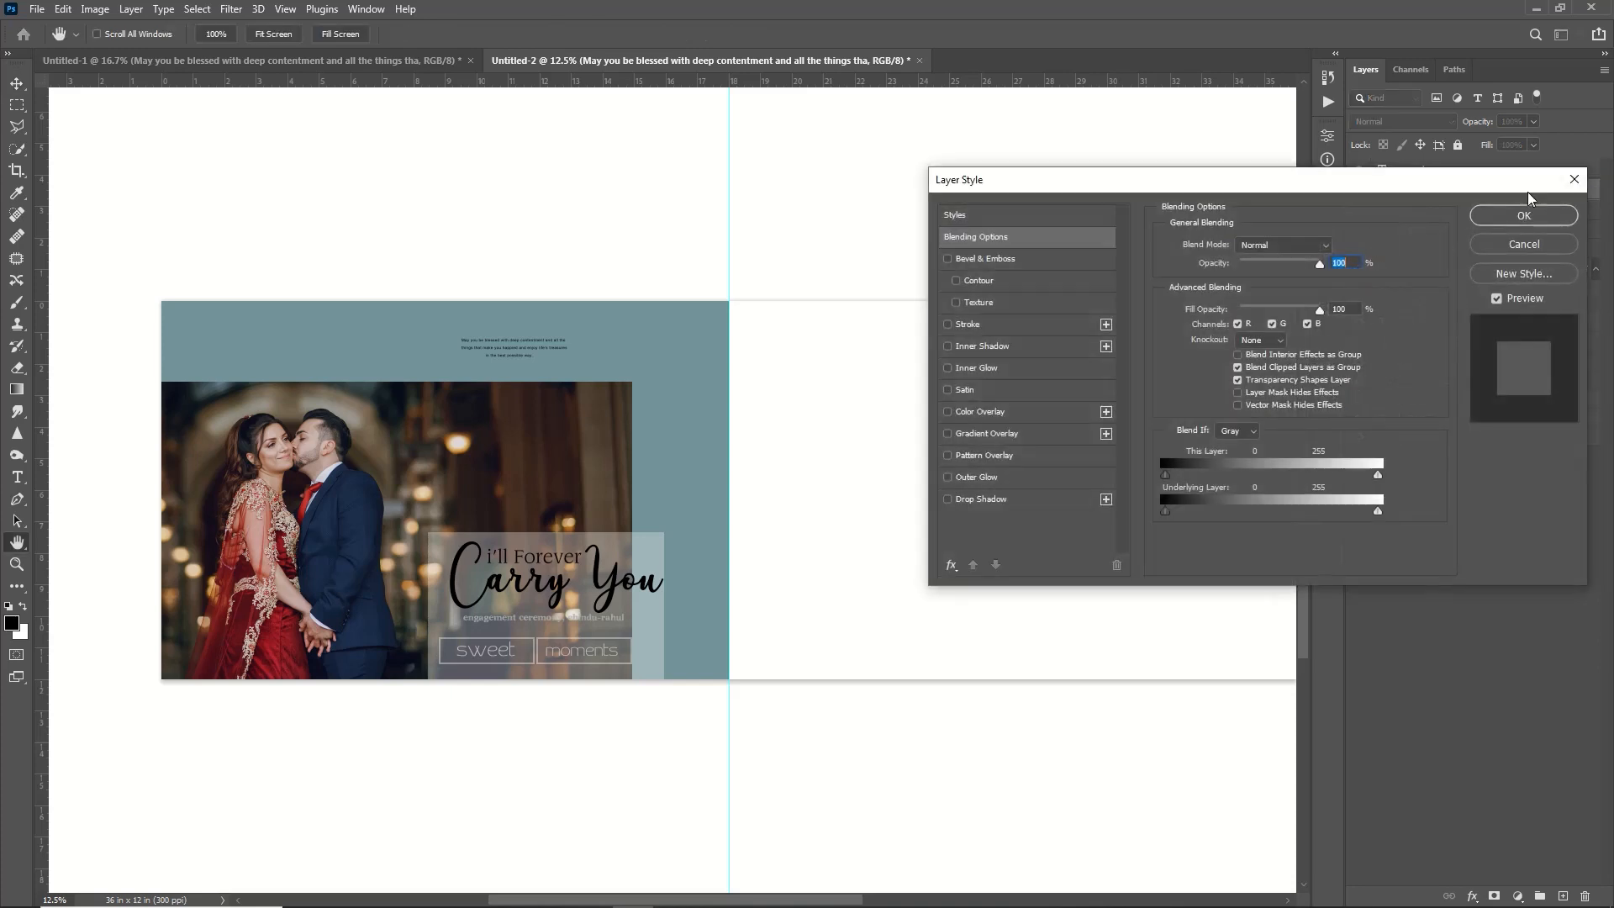
pyautogui.click(972, 414)
pyautogui.click(1337, 247)
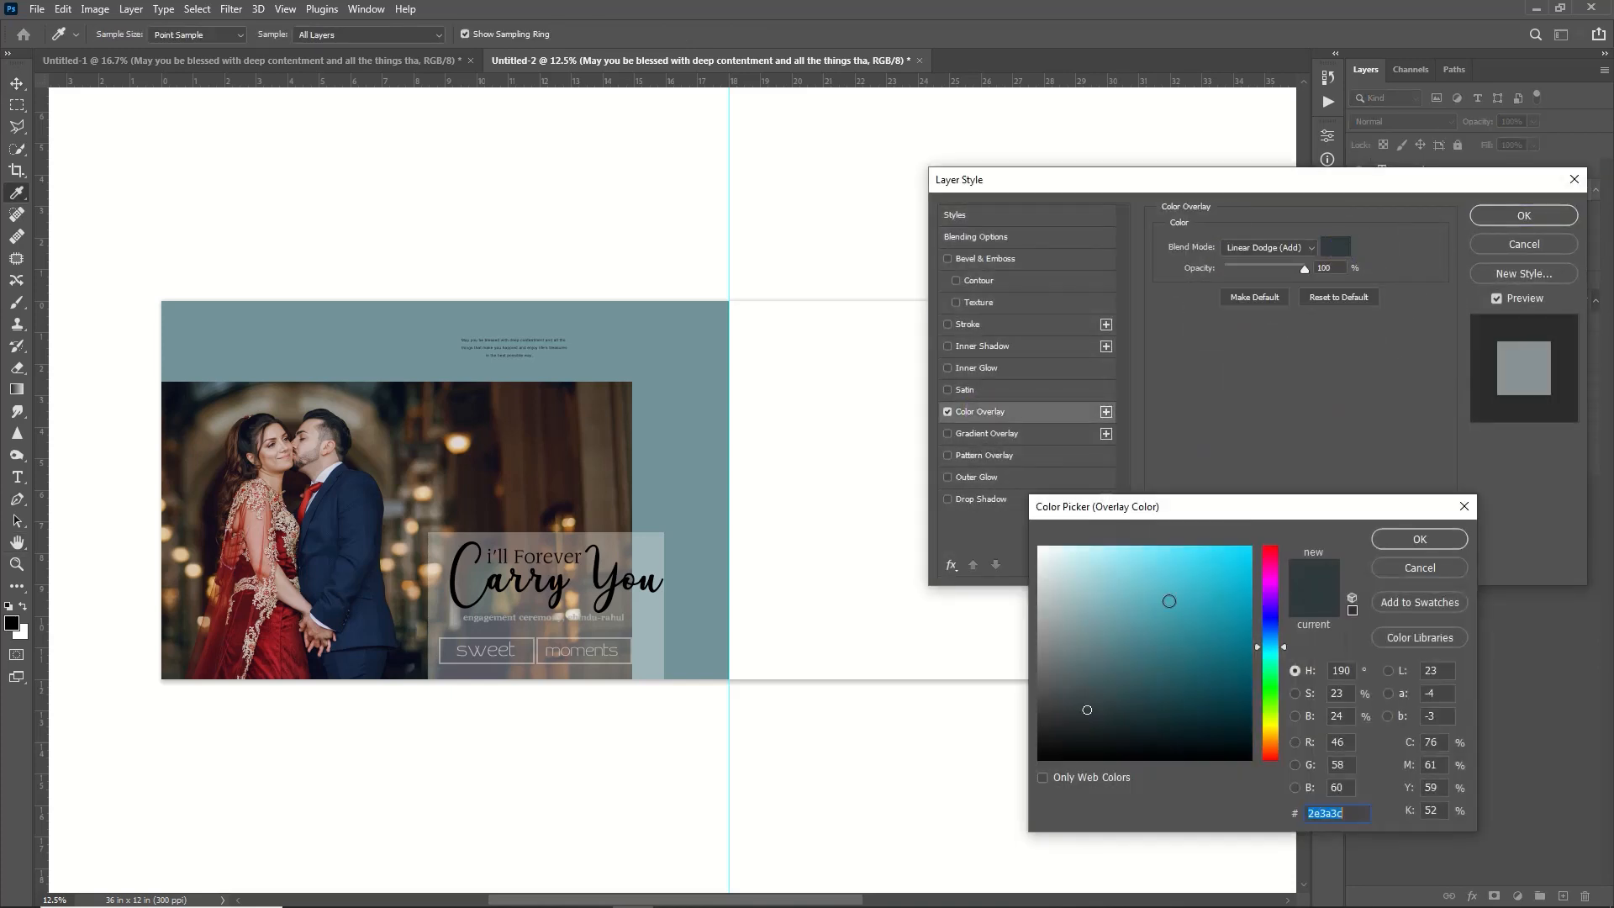
pyautogui.moveTo(1169, 601); pyautogui.dragTo(1020, 551)
pyautogui.click(1434, 540)
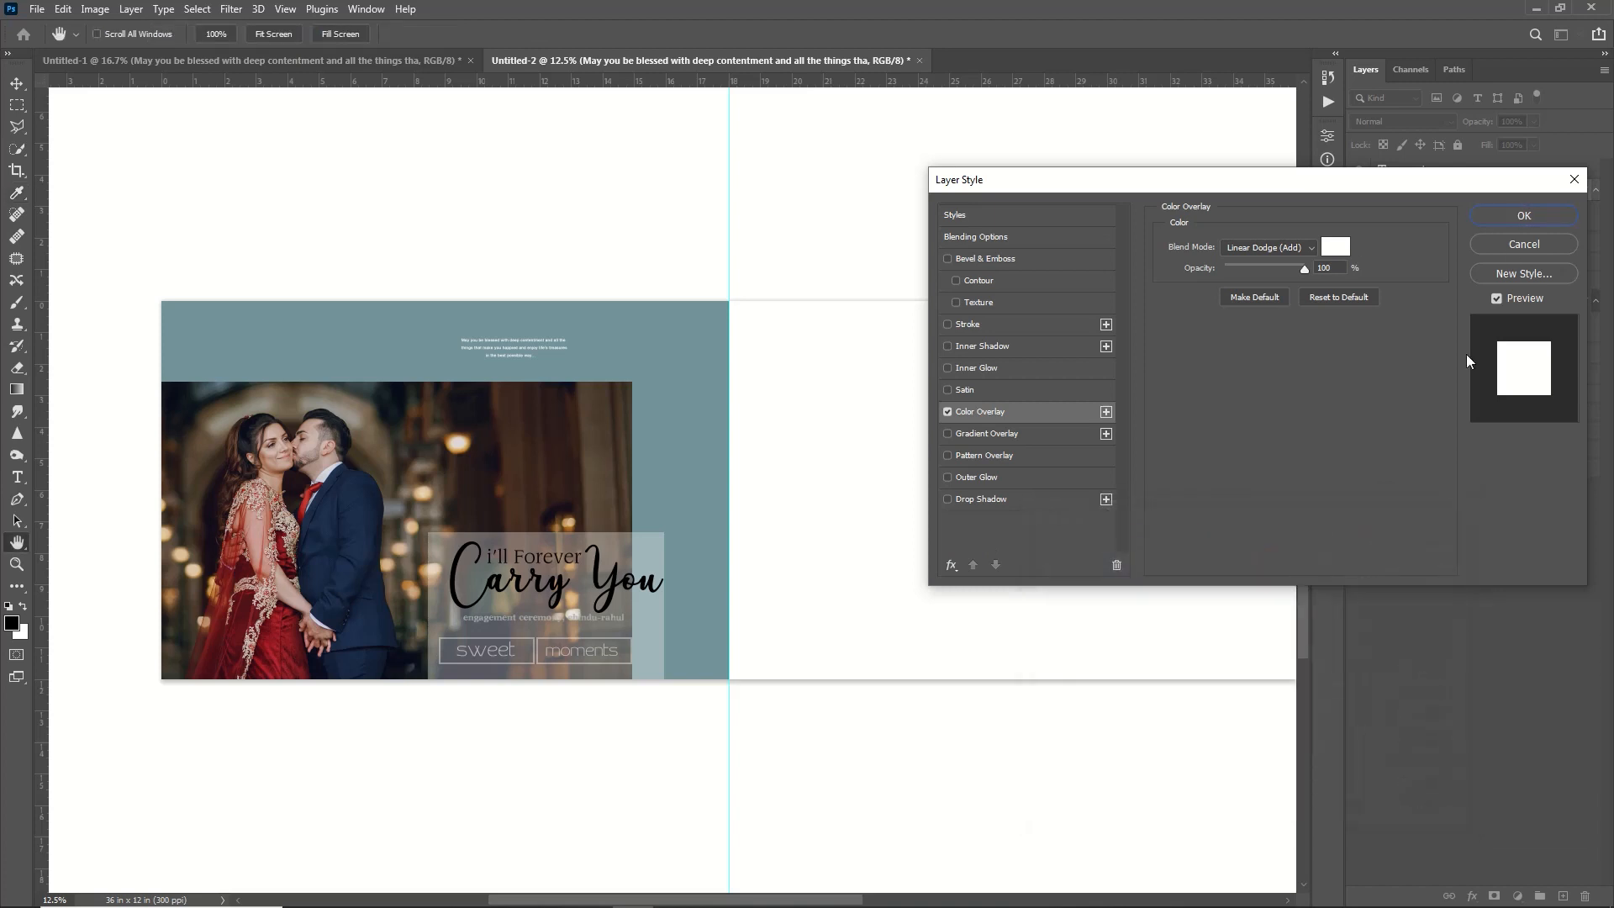
pyautogui.click(1545, 220)
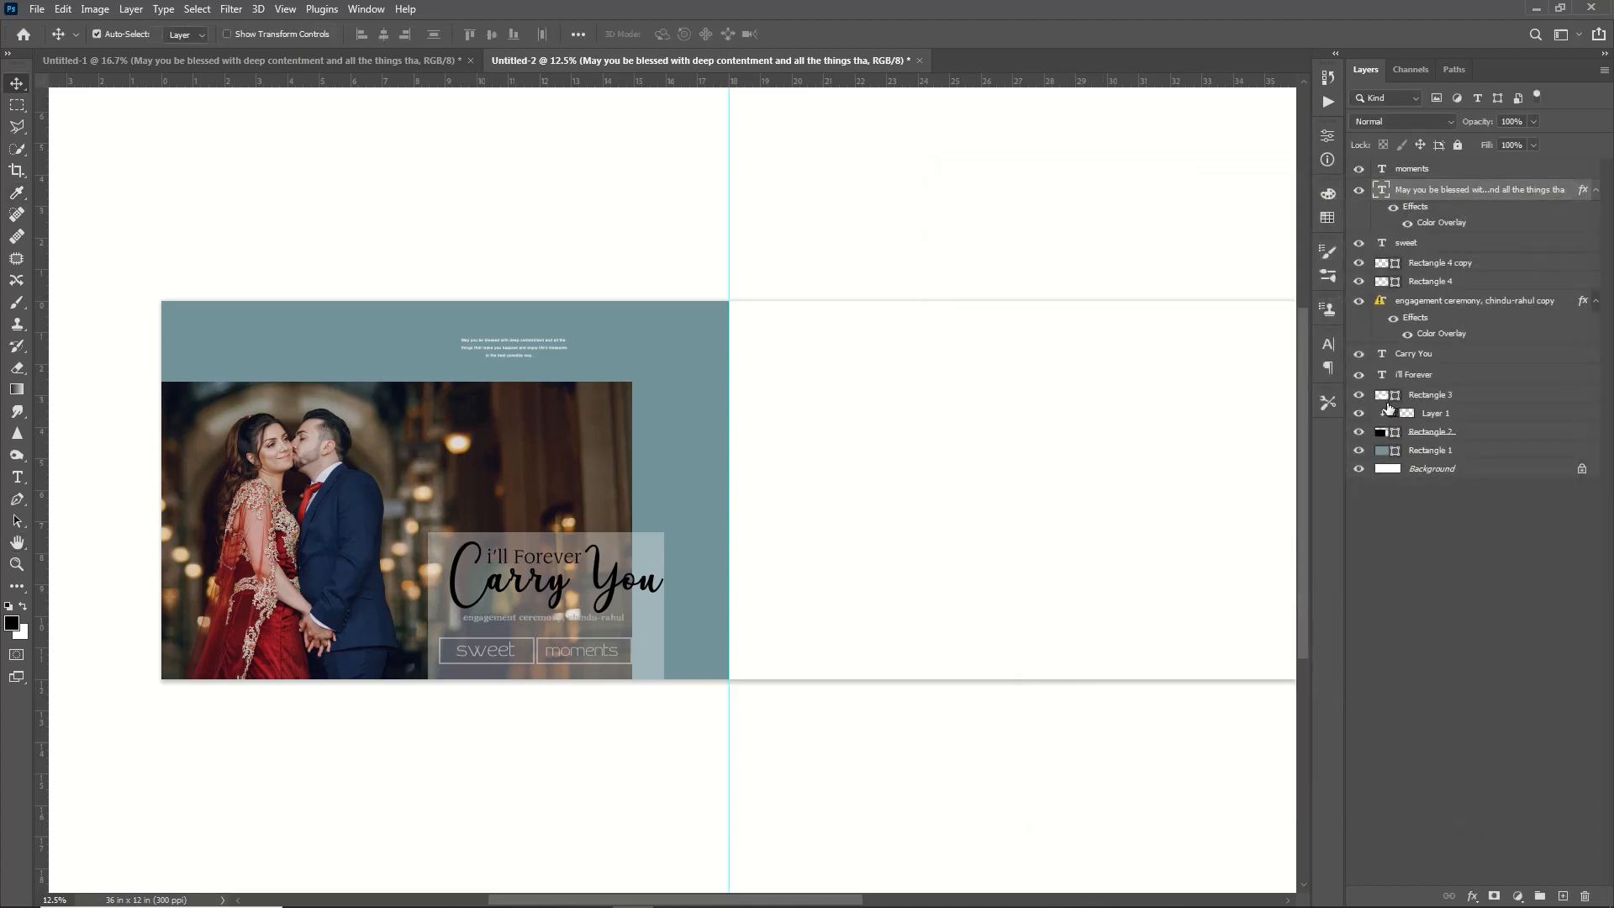
pyautogui.click(1470, 132)
pyautogui.moveTo(1468, 134); pyautogui.dragTo(1449, 137)
# Step: Enlarge the "May you be blessed" text and move it down and right, just above the photo's upper right part
pyautogui.hotkey('ctrl', 't')
pyautogui.moveTo(568, 360); pyautogui.dragTo(606, 373)
pyautogui.press('Return')
pyautogui.hotkey('shift', 'Down')
pyautogui.hotkey('shift', 'Down')
pyautogui.hotkey('shift', 'Down')
pyautogui.hotkey('shift', 'Down')
pyautogui.hotkey('shift', 'Down')
pyautogui.hotkey('shift', 'Down')
pyautogui.hotkey('shift', 'Down')
pyautogui.hotkey('shift', 'Down')
pyautogui.hotkey('shift', 'Down')
pyautogui.hotkey('shift', 'Down')
pyautogui.hotkey('shift', 'Down')
pyautogui.hotkey('shift', 'Down')
pyautogui.hotkey('shift', 'Right')
pyautogui.hotkey('shift', 'Right')
pyautogui.hotkey('shift', 'Right')
pyautogui.hotkey('shift', 'Right')
pyautogui.hotkey('shift', 'Right')
pyautogui.hotkey('shift', 'Right')
pyautogui.hotkey('shift', 'Right')
pyautogui.hotkey('shift', 'Right')
pyautogui.hotkey('shift', 'Right')
pyautogui.hotkey('shift', 'Right')
pyautogui.hotkey('shift', 'Right')
pyautogui.hotkey('shift', 'Right')
pyautogui.hotkey('shift', 'Right')
pyautogui.hotkey('shift', 'Right')
pyautogui.hotkey('shift', 'Right')
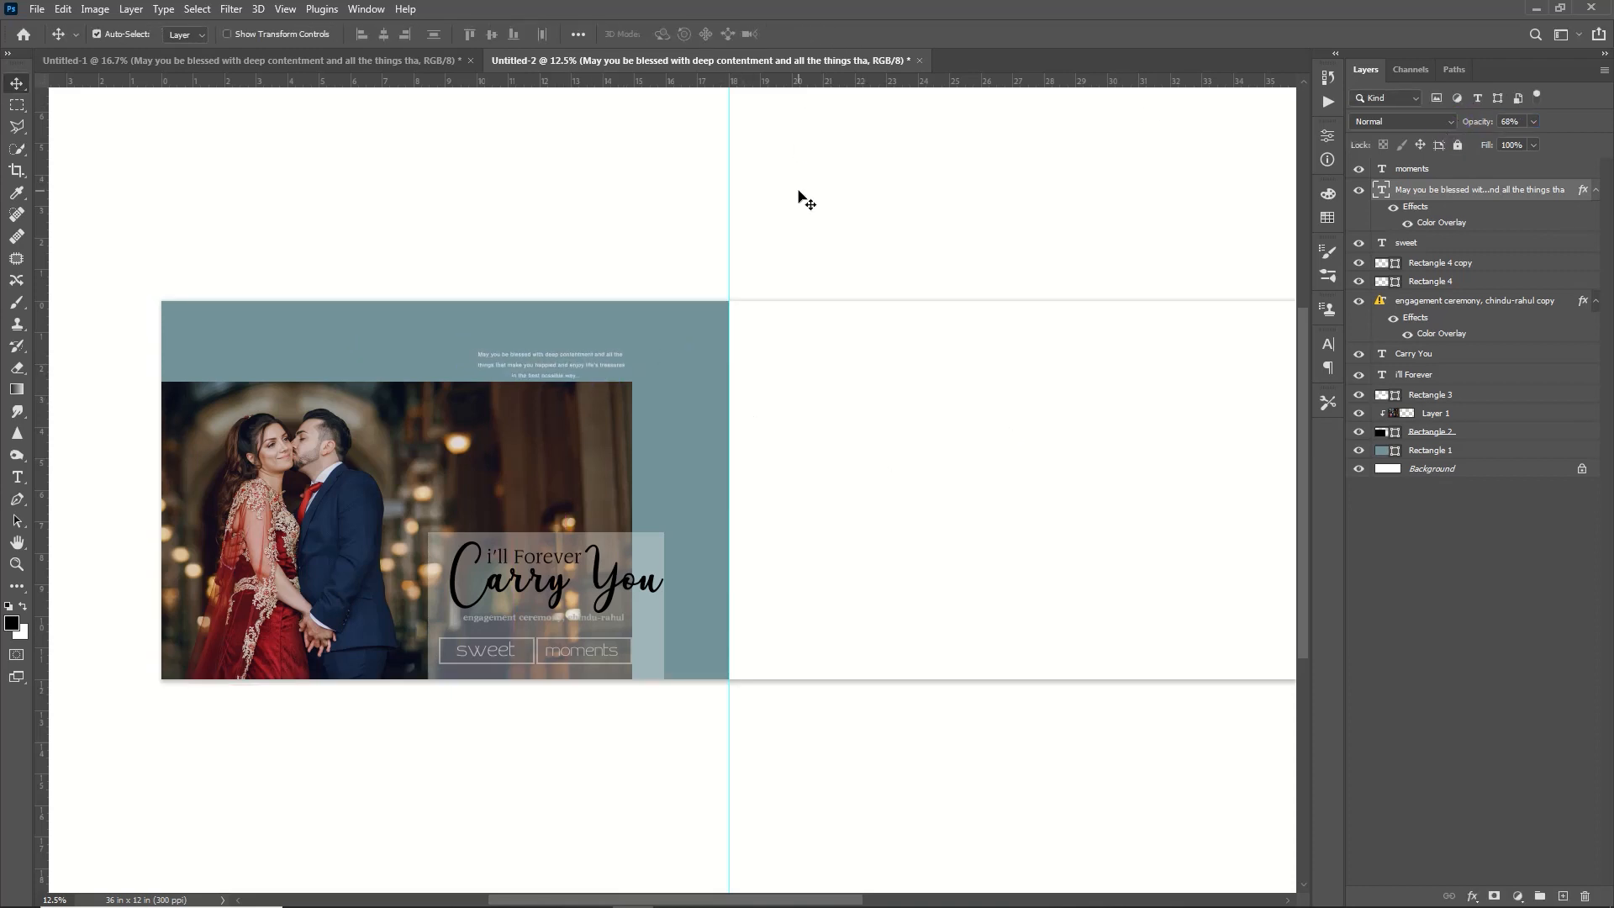
# Step: Draw a rectangle about 19.04 × 13.84 in covering the whole right page from the center guide and fill it light cyan
pyautogui.hscroll(2, 805, 201)
pyautogui.click(17, 586)
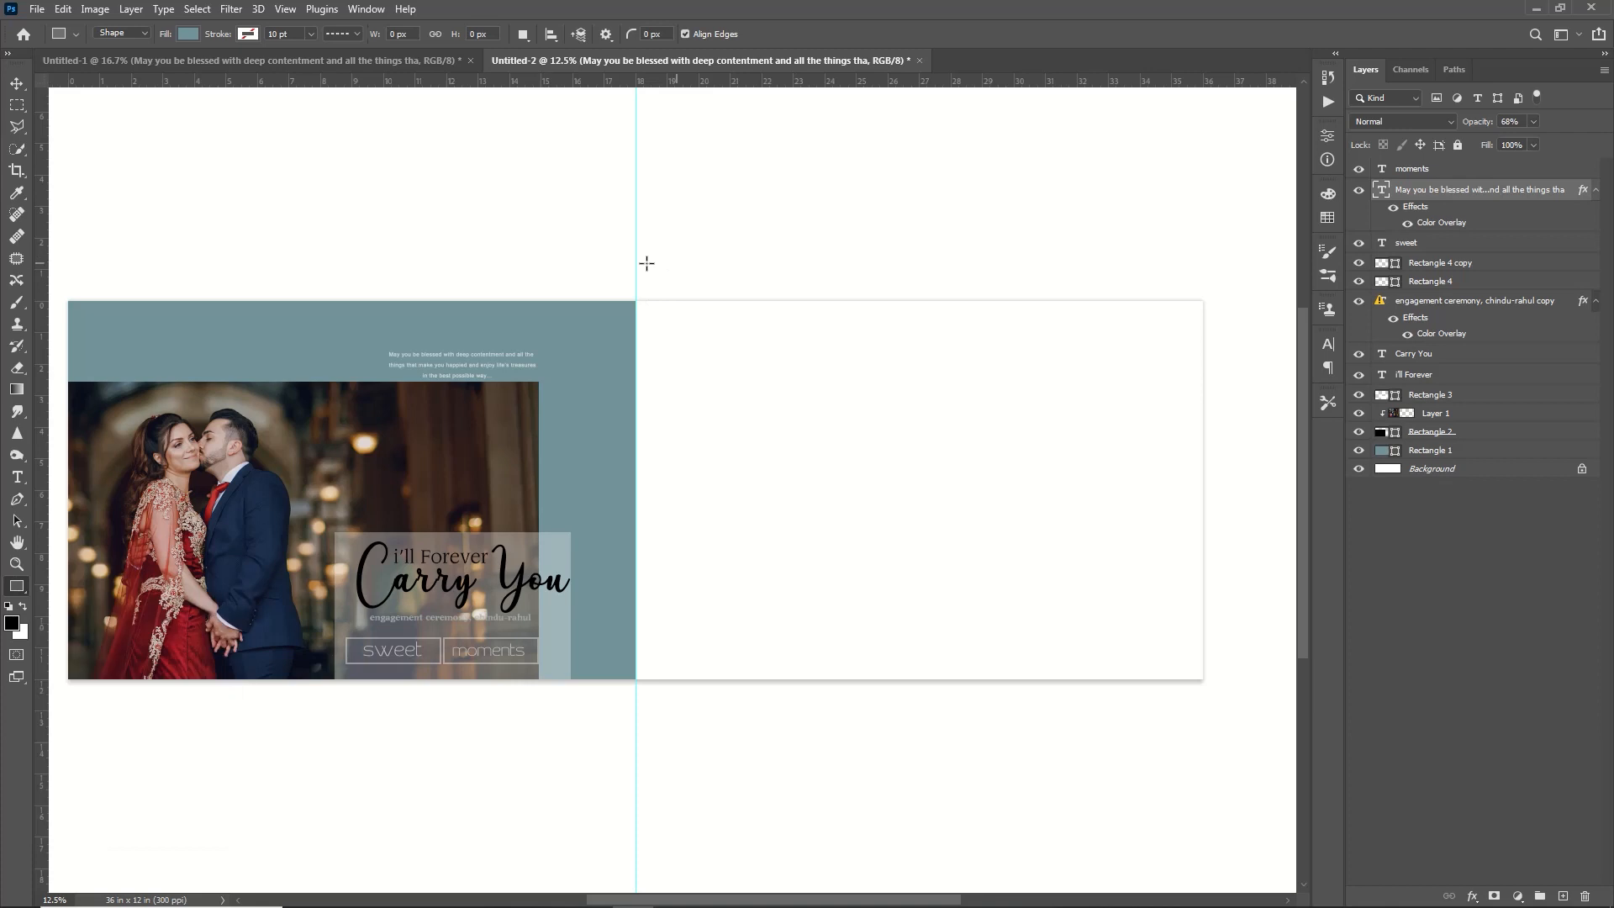
pyautogui.moveTo(636, 283); pyautogui.dragTo(1235, 718)
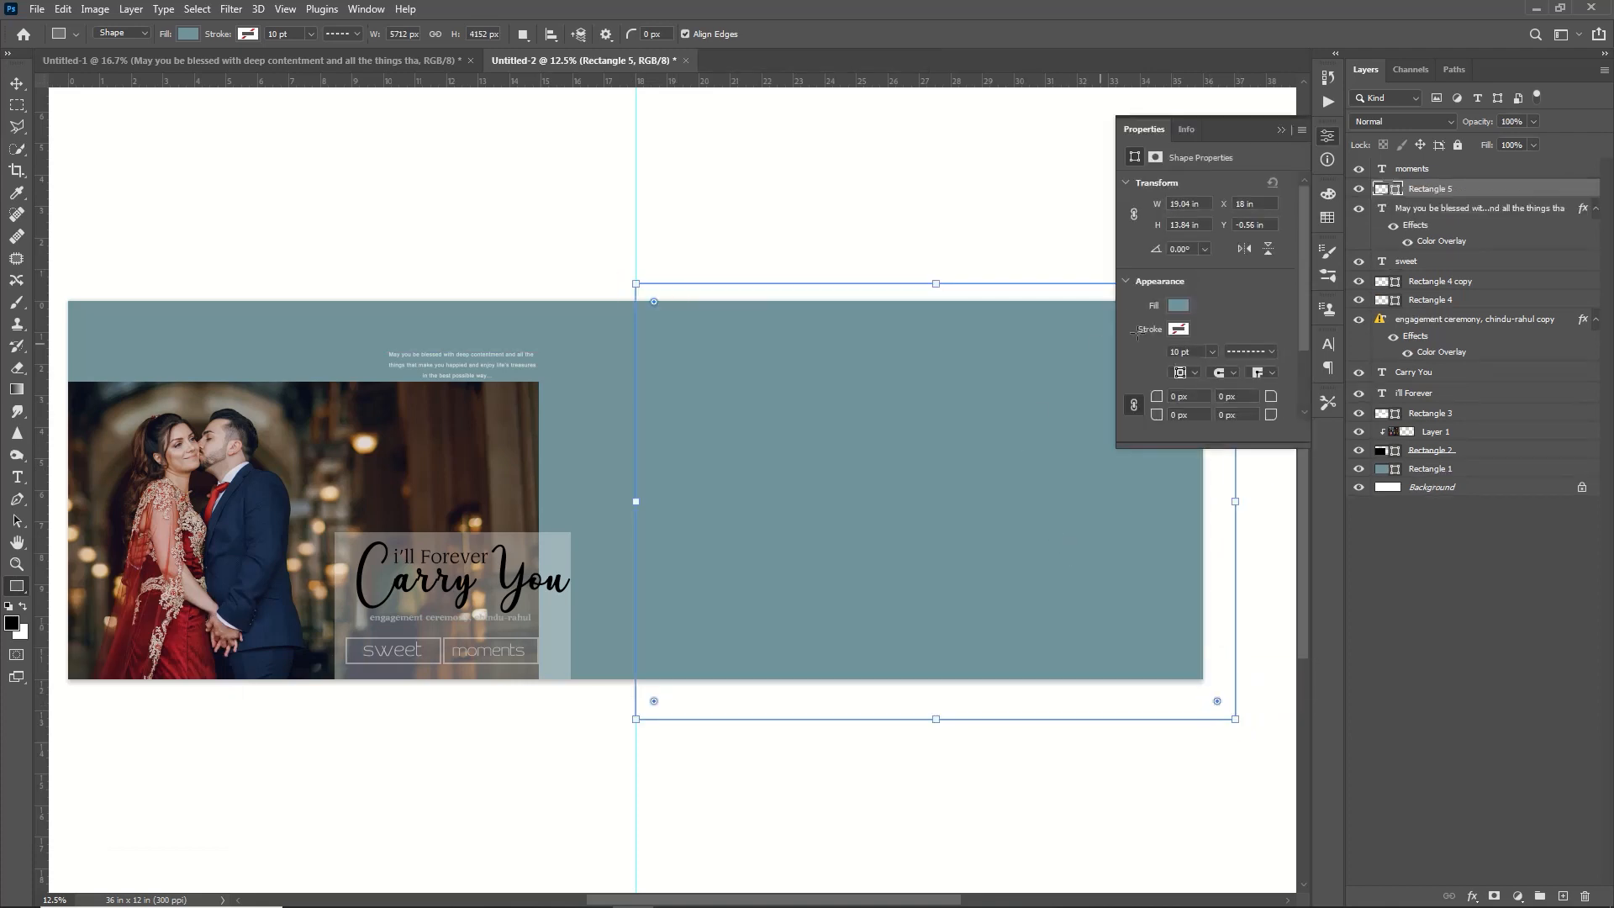
pyautogui.click(1175, 307)
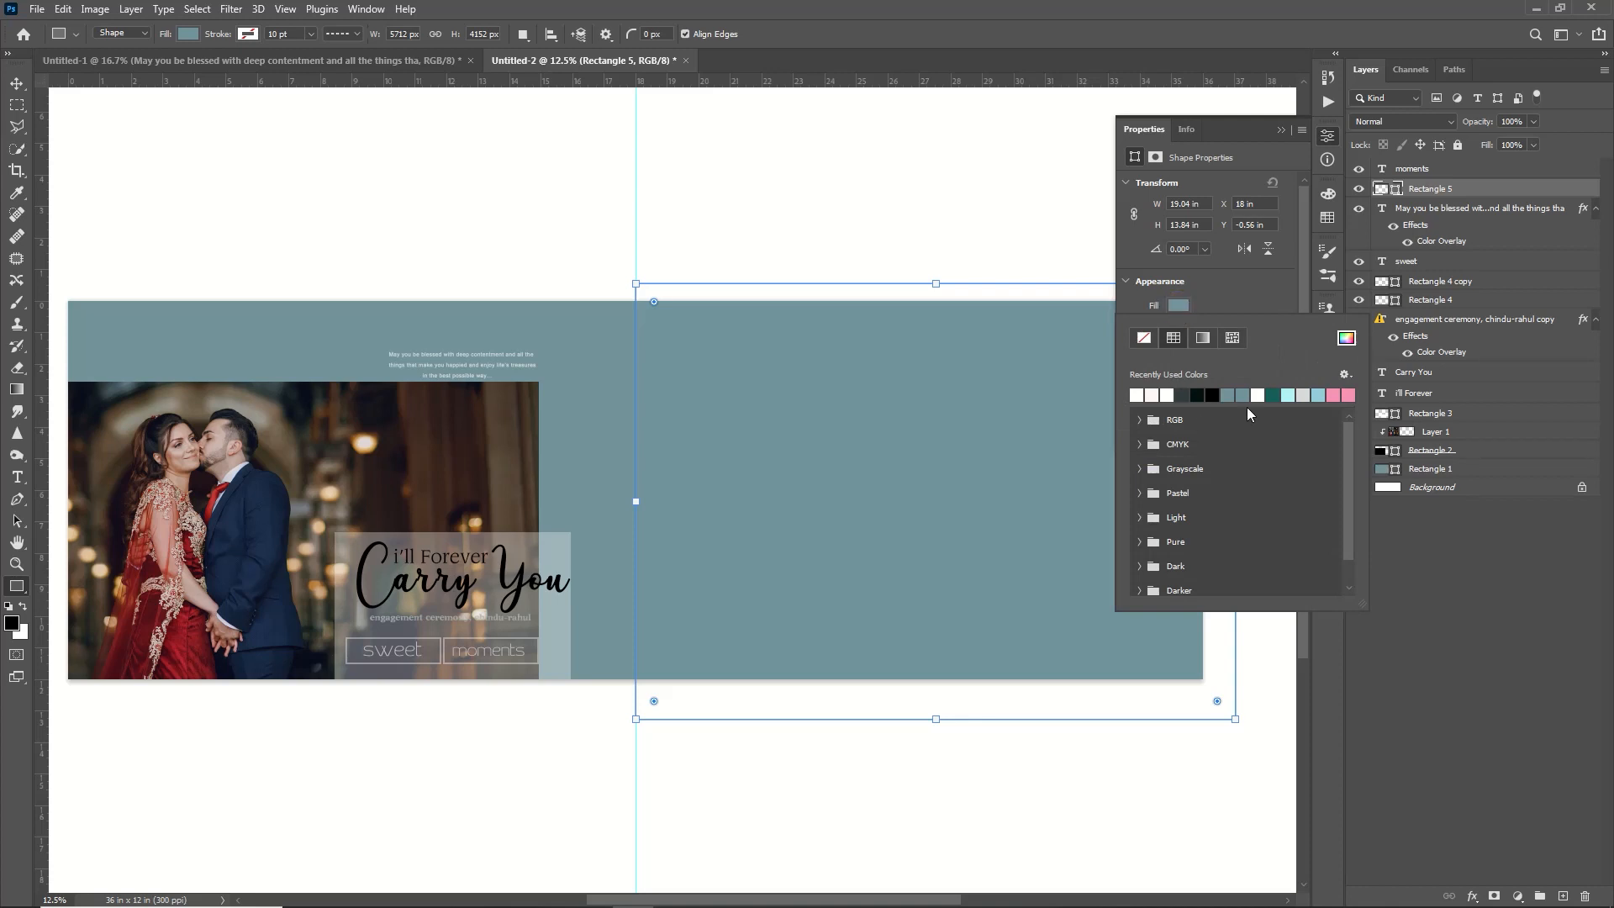
pyautogui.click(1291, 393)
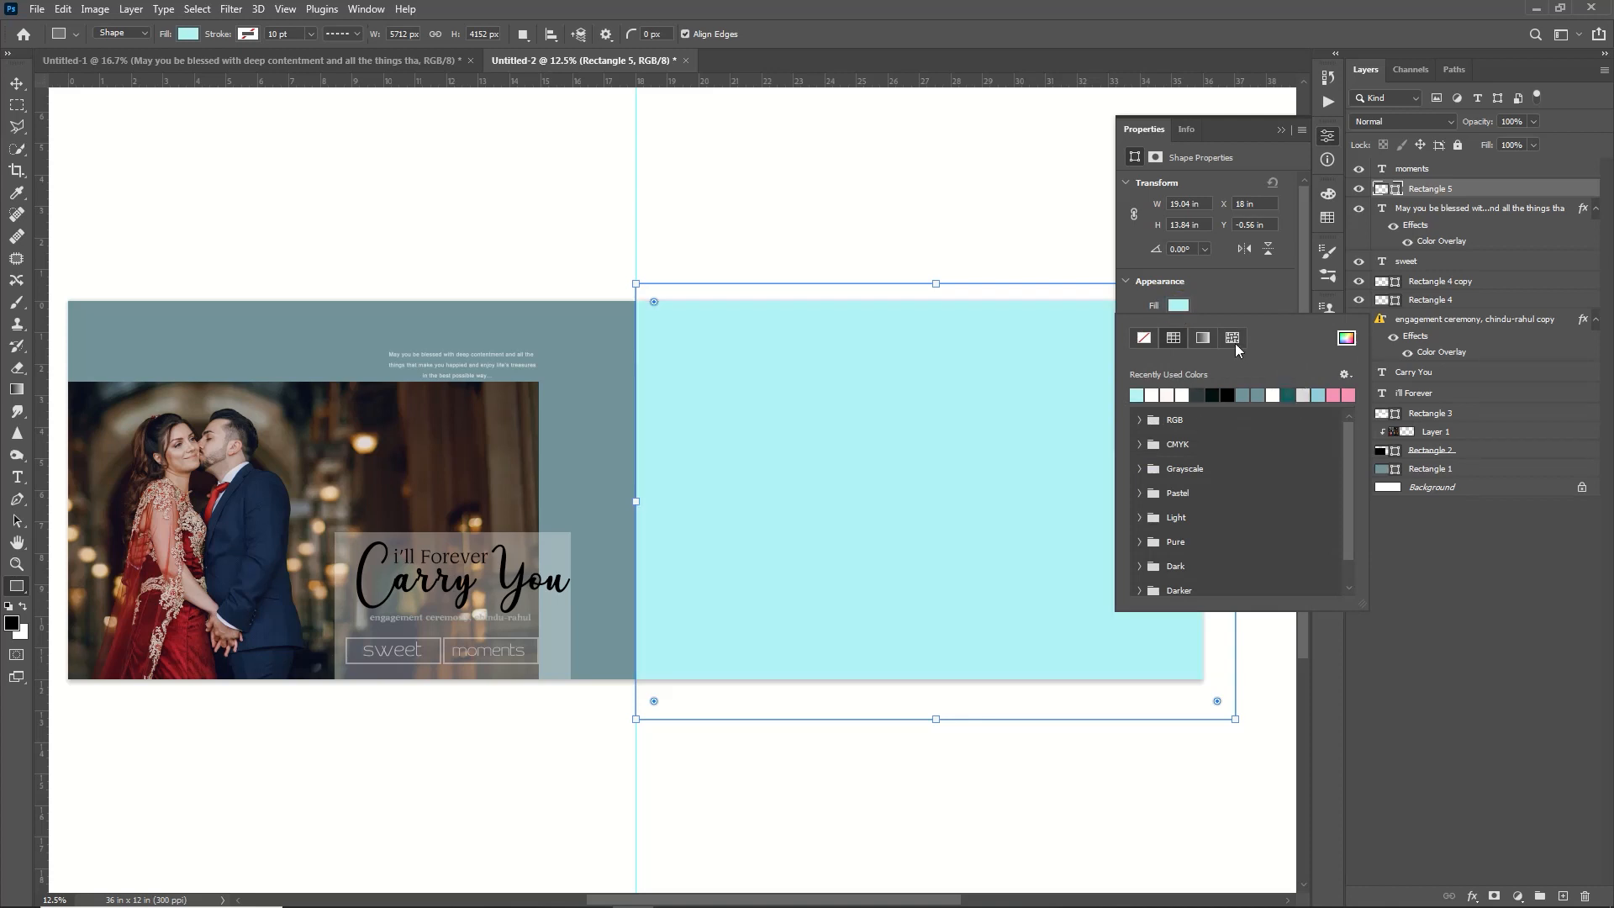
# Step: Change the right page rectangle's fill to the pale cyan c4eaed
pyautogui.click(1345, 340)
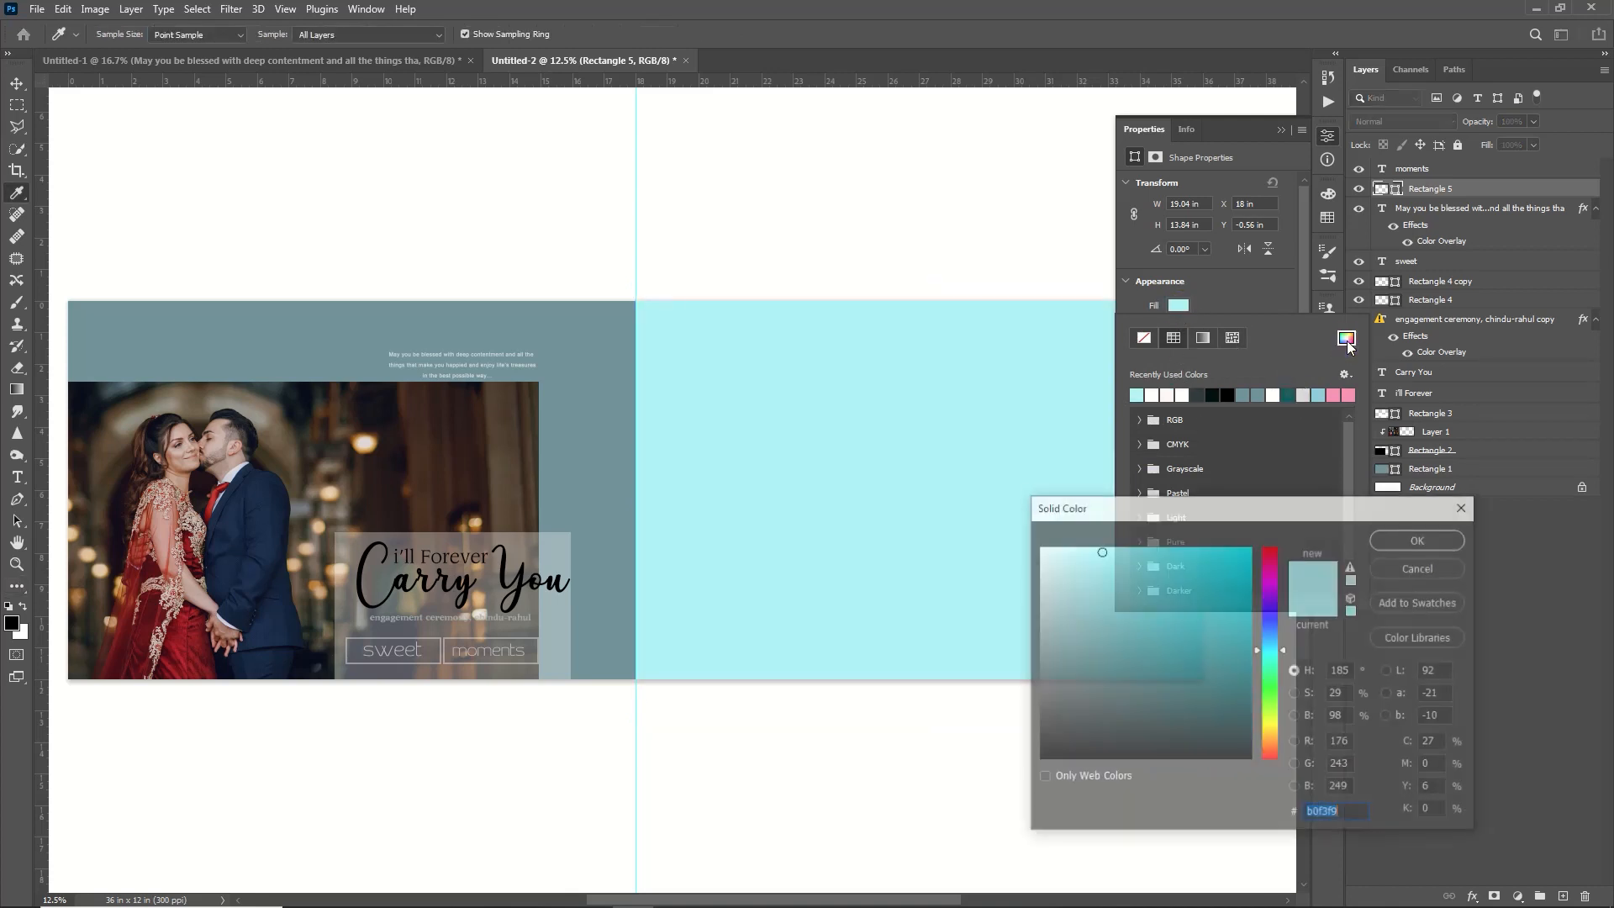
pyautogui.click(1074, 561)
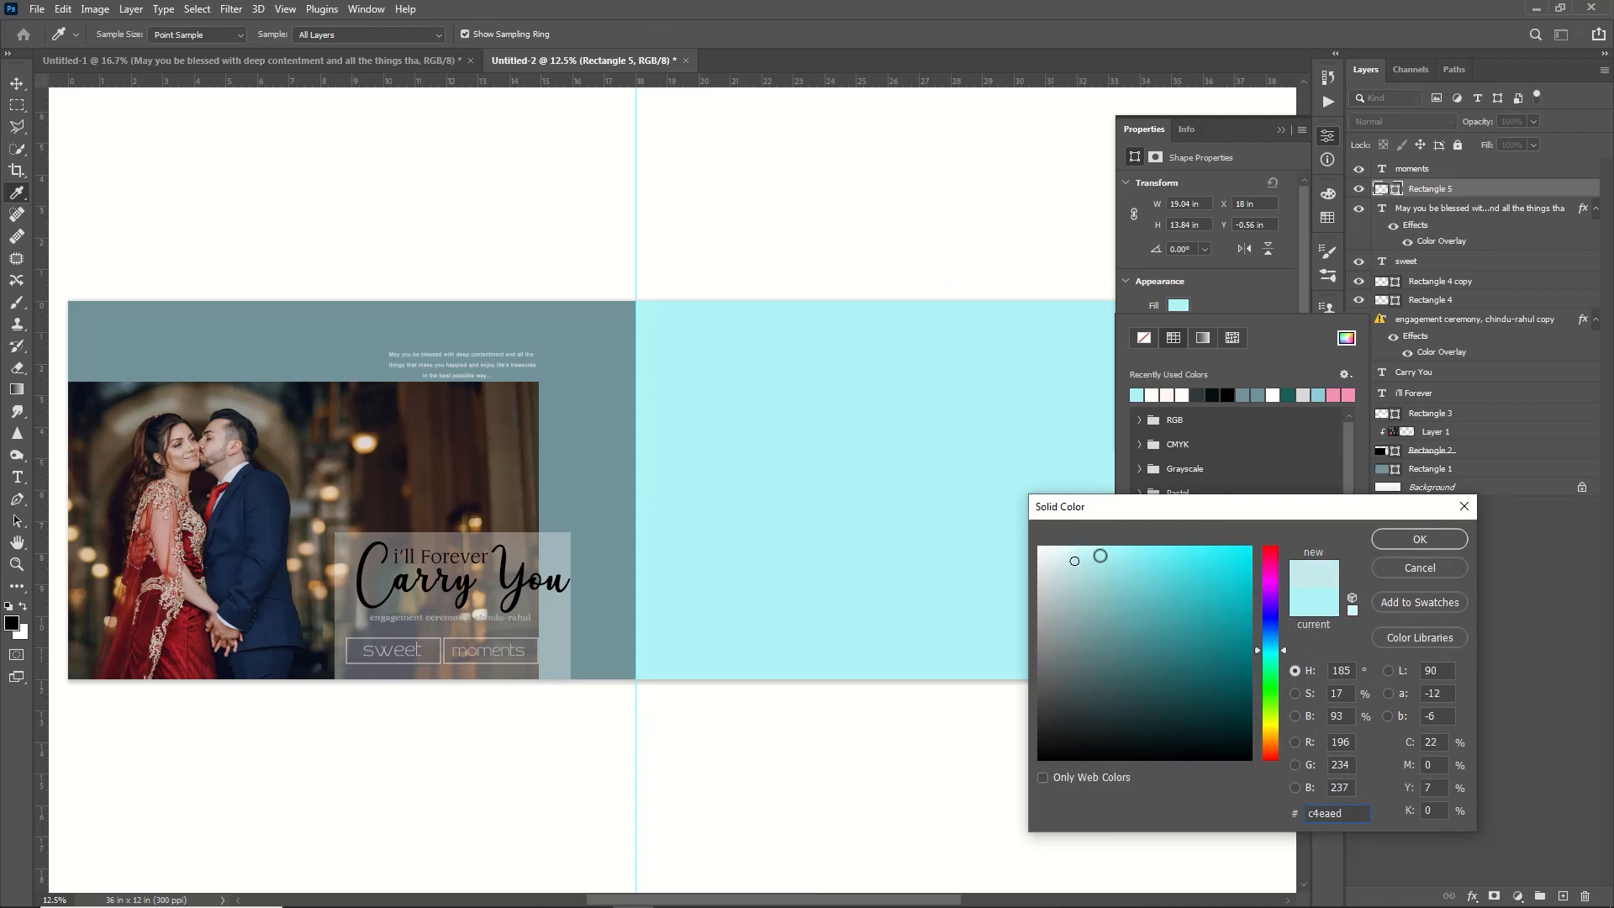
pyautogui.click(1401, 536)
pyautogui.press('v')
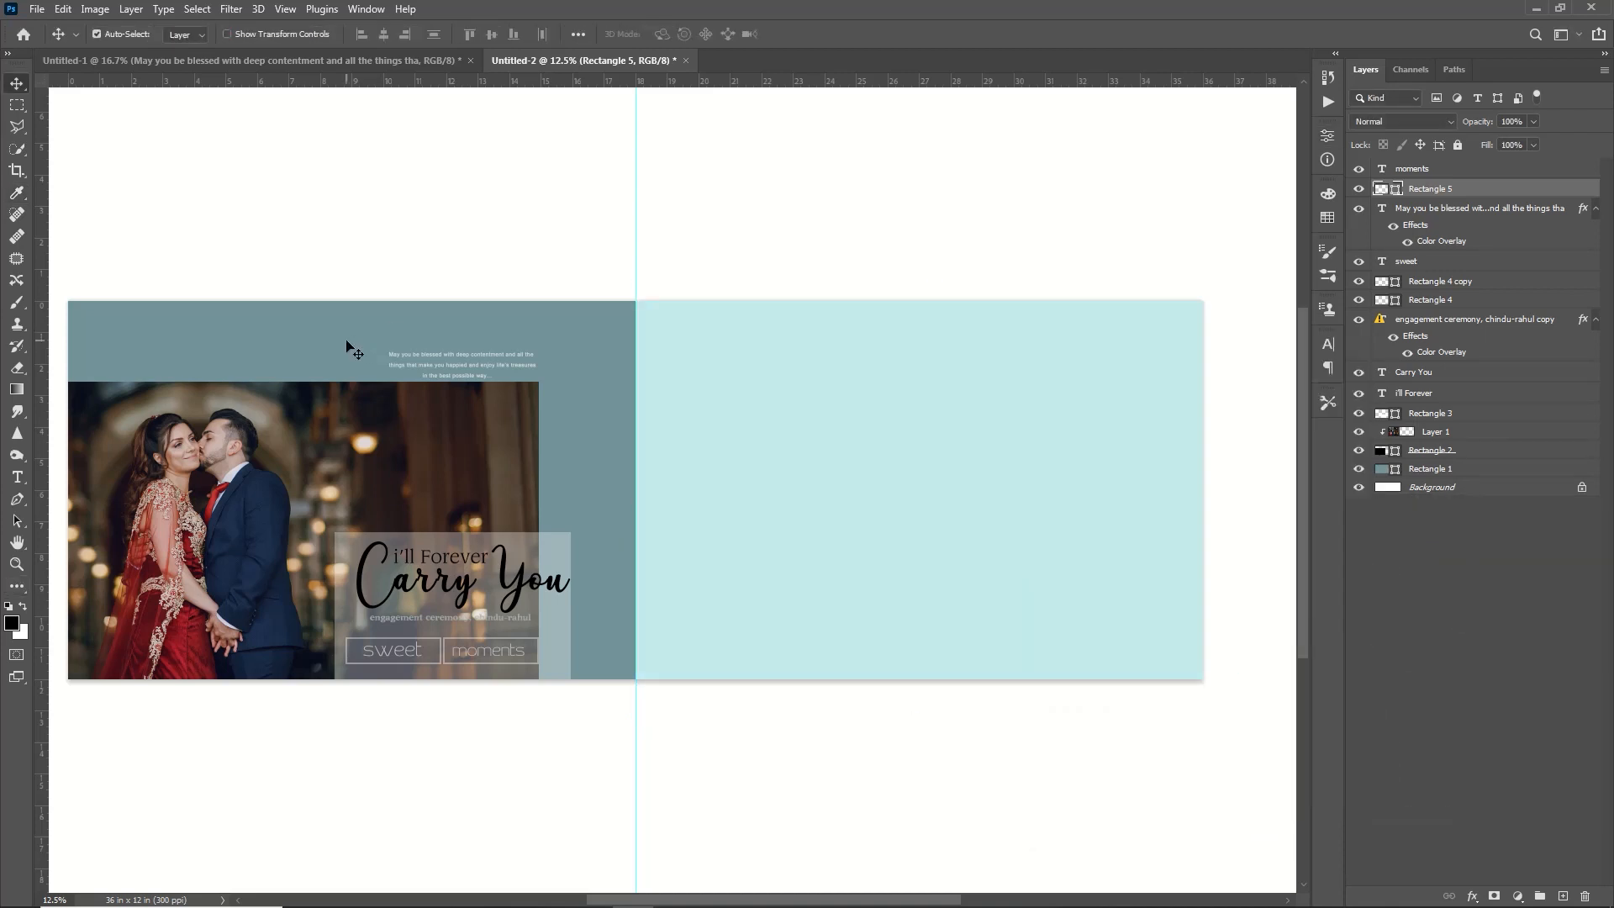
# Step: Recolor the left page rectangle to the lighter teal 84acb5
pyautogui.click(347, 341)
pyautogui.doubleClick(1399, 469)
pyautogui.click(1095, 608)
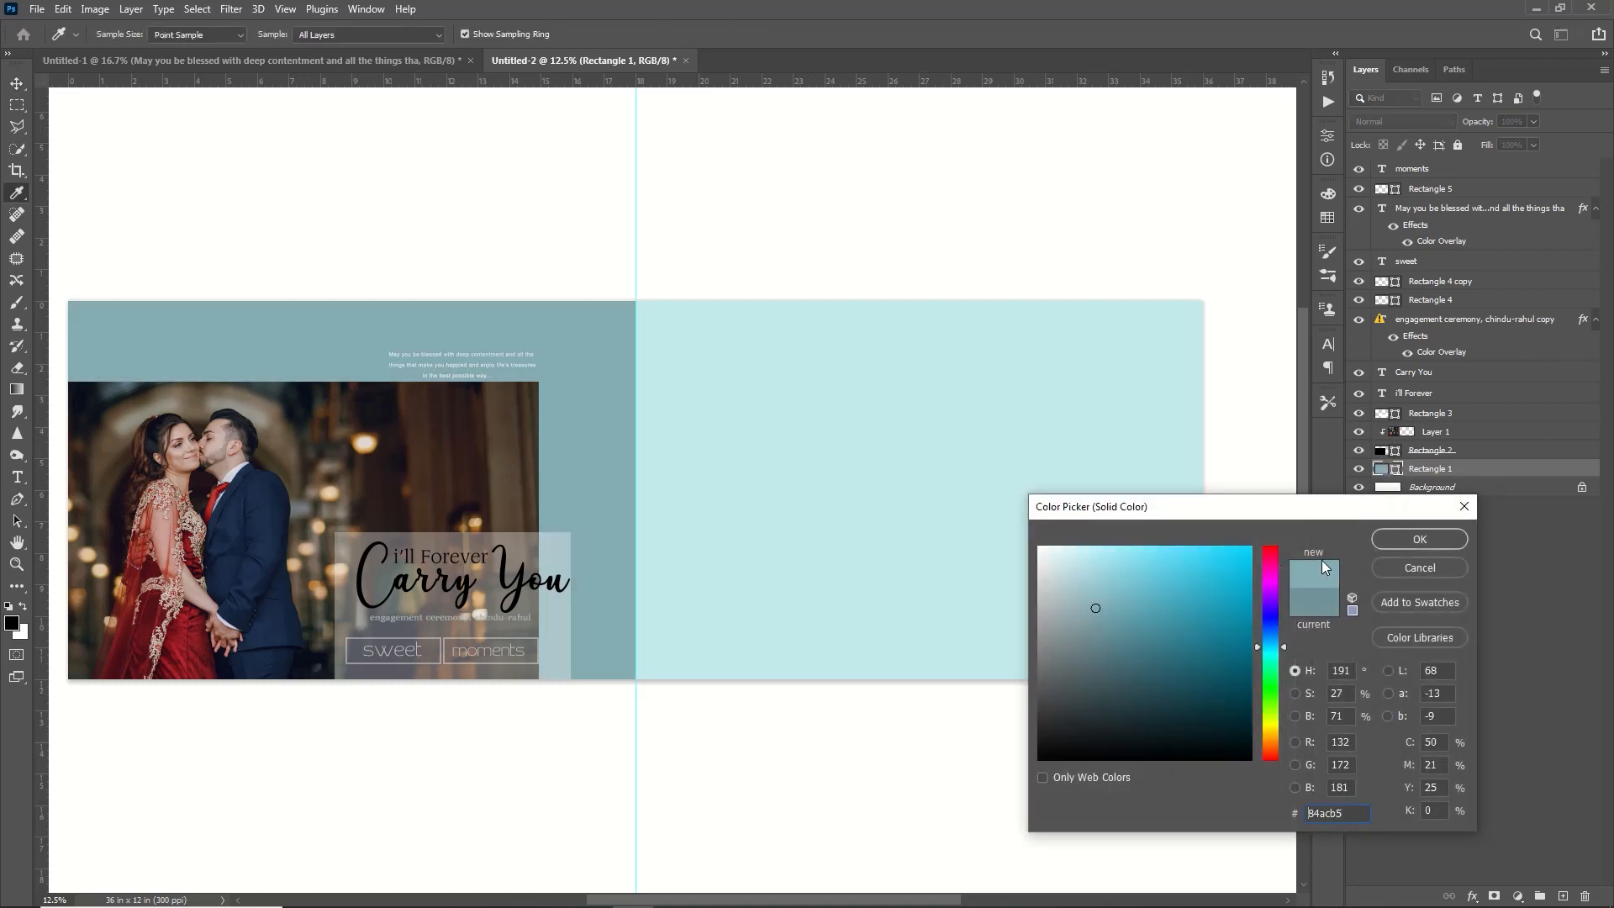
pyautogui.click(1419, 538)
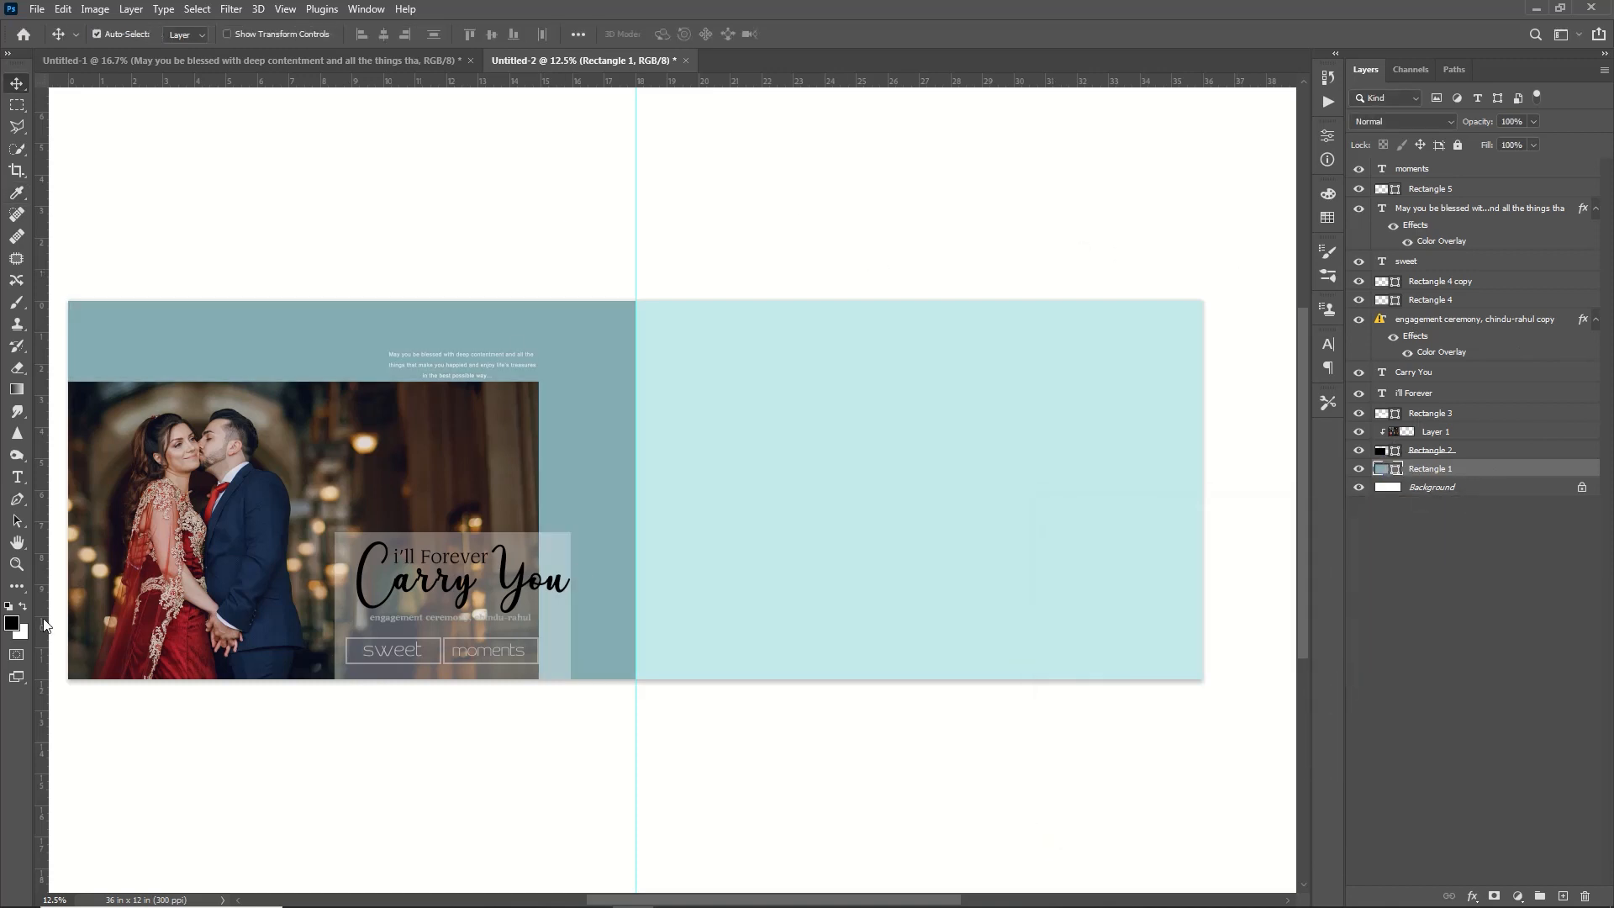
# Step: Draw a rectangle about 8.67 × 12.43 in on the right page's outer half, fill it near-black and move its layer to the top
pyautogui.press('u')
pyautogui.moveTo(929, 300); pyautogui.dragTo(1203, 691)
pyautogui.click(1189, 311)
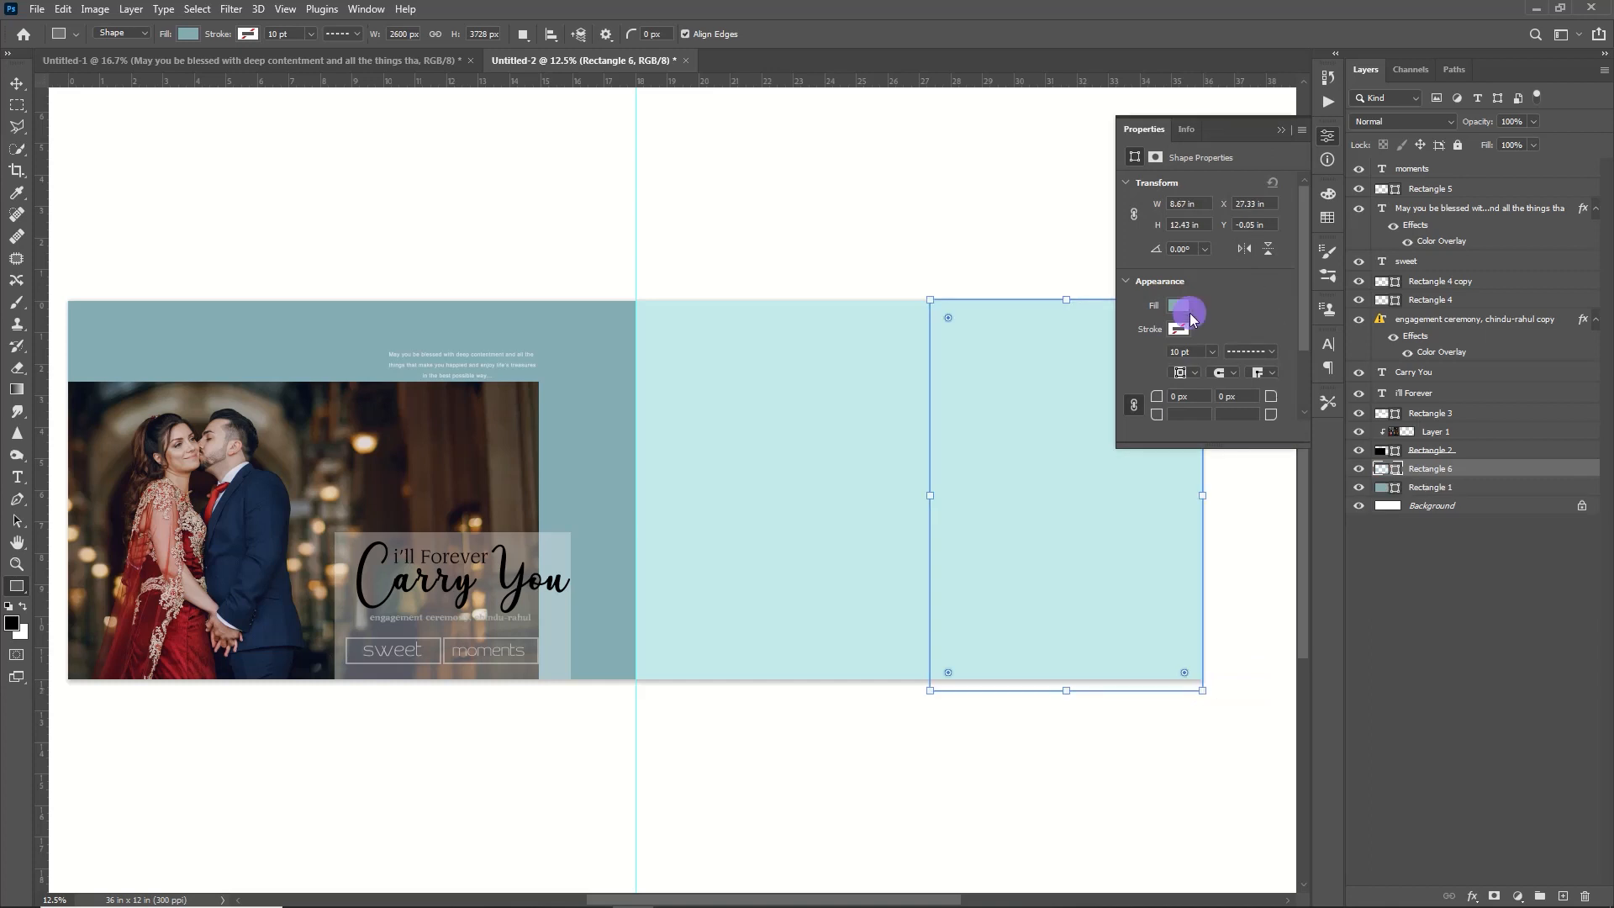
pyautogui.click(1246, 397)
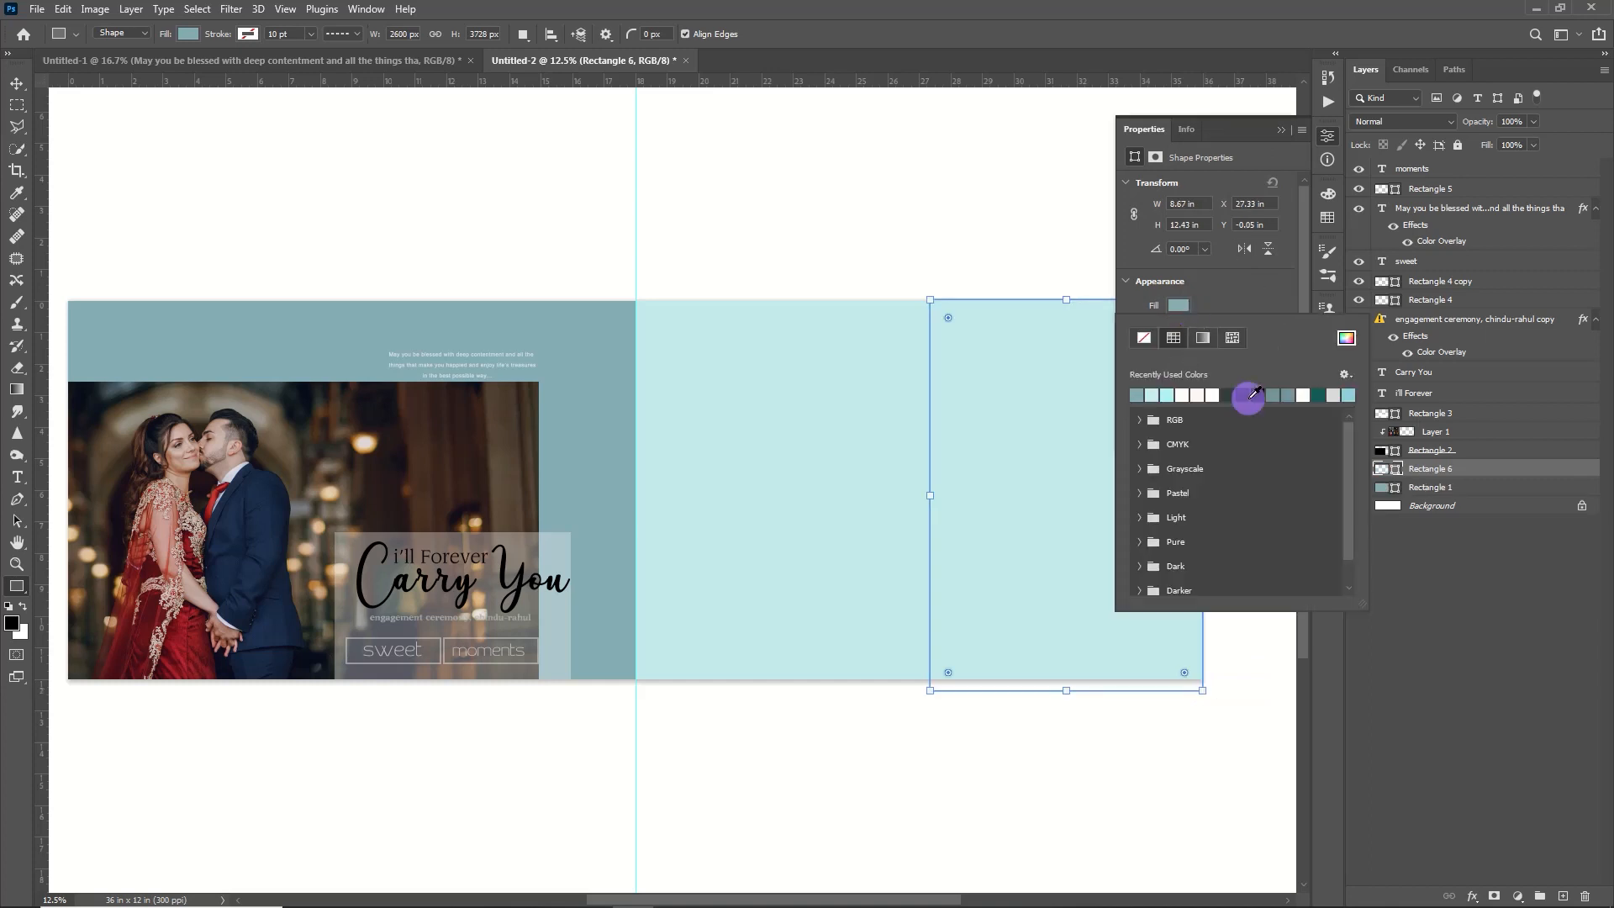
pyautogui.click(1283, 132)
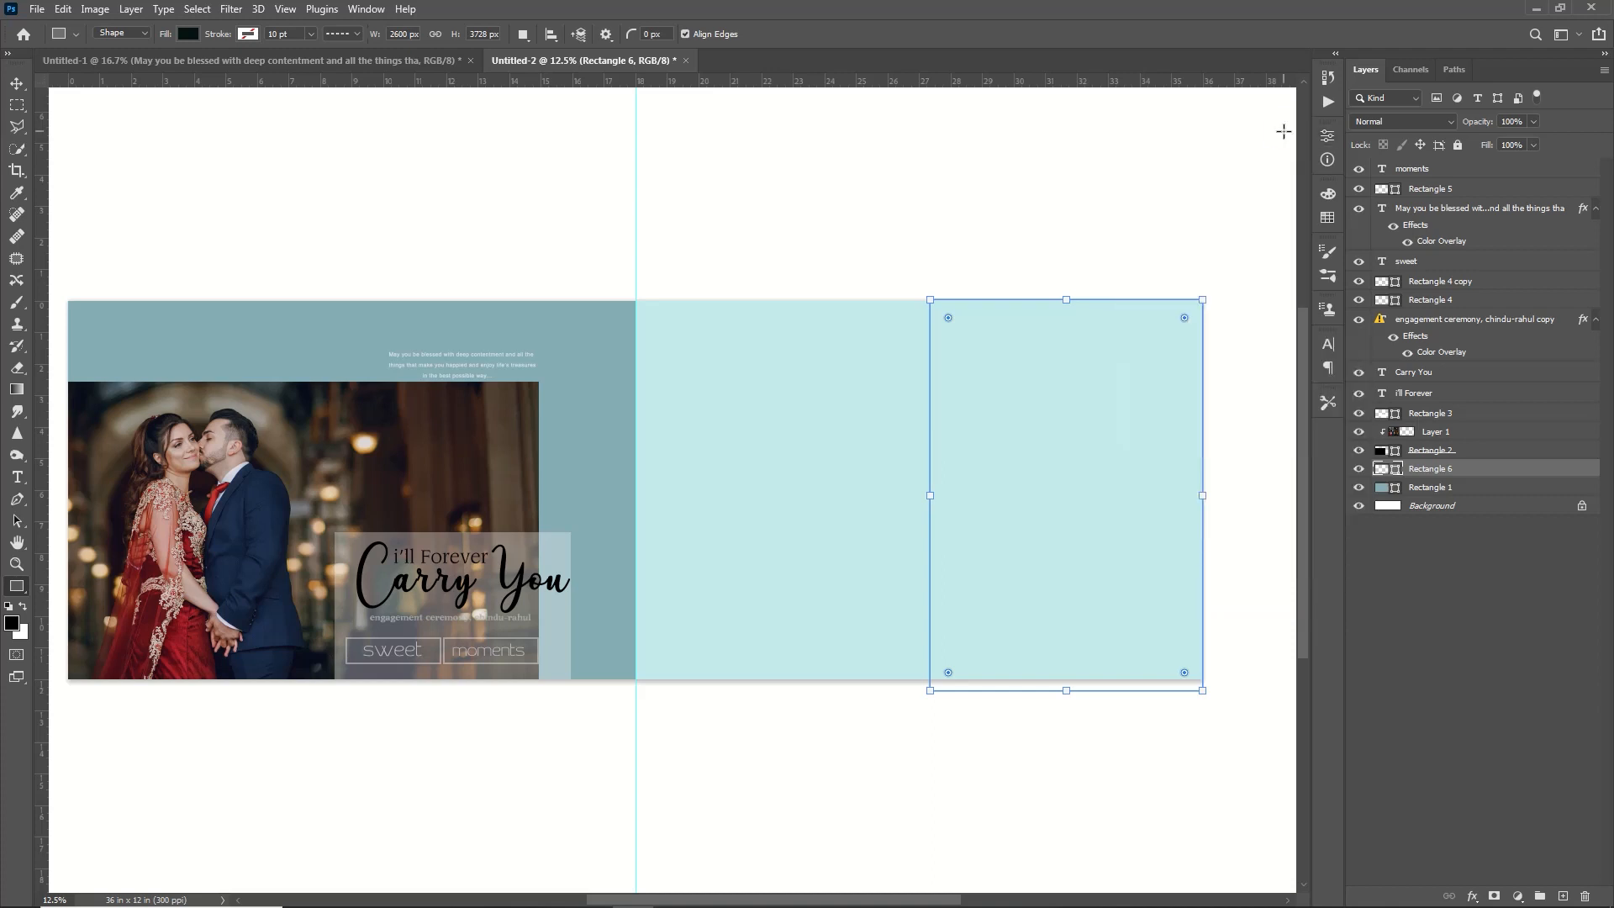
pyautogui.click(1475, 475)
pyautogui.moveTo(1475, 475); pyautogui.dragTo(1472, 169)
# Step: Draw a large near-black circle with the Ellipse tool on the pale cyan area and nudge it left to centre it there
pyautogui.click(17, 585)
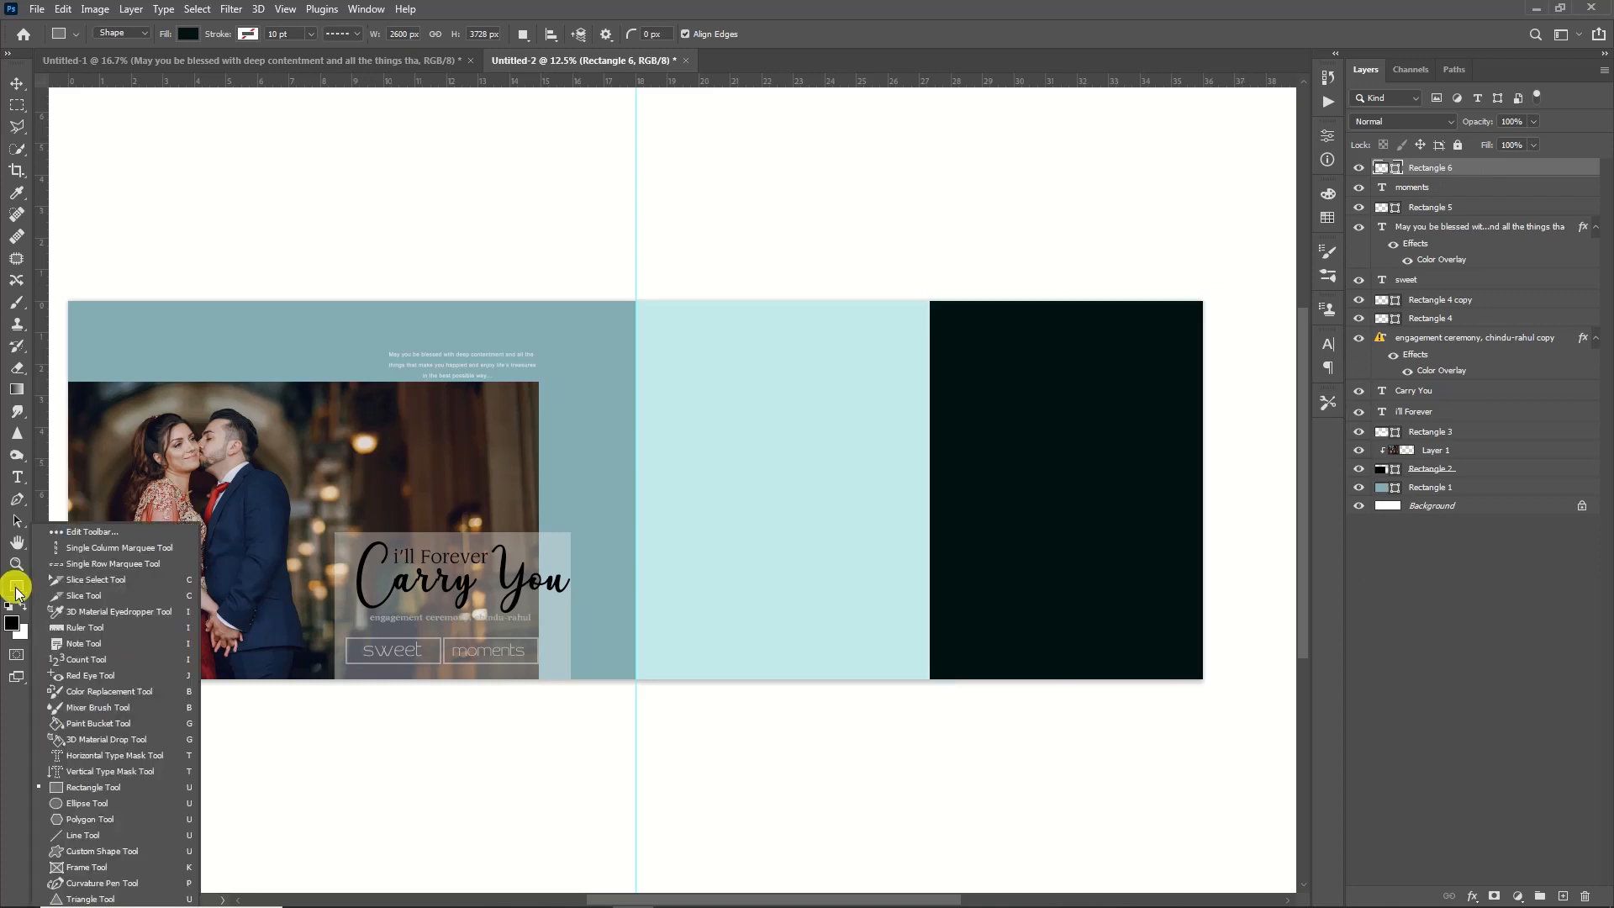
pyautogui.click(87, 799)
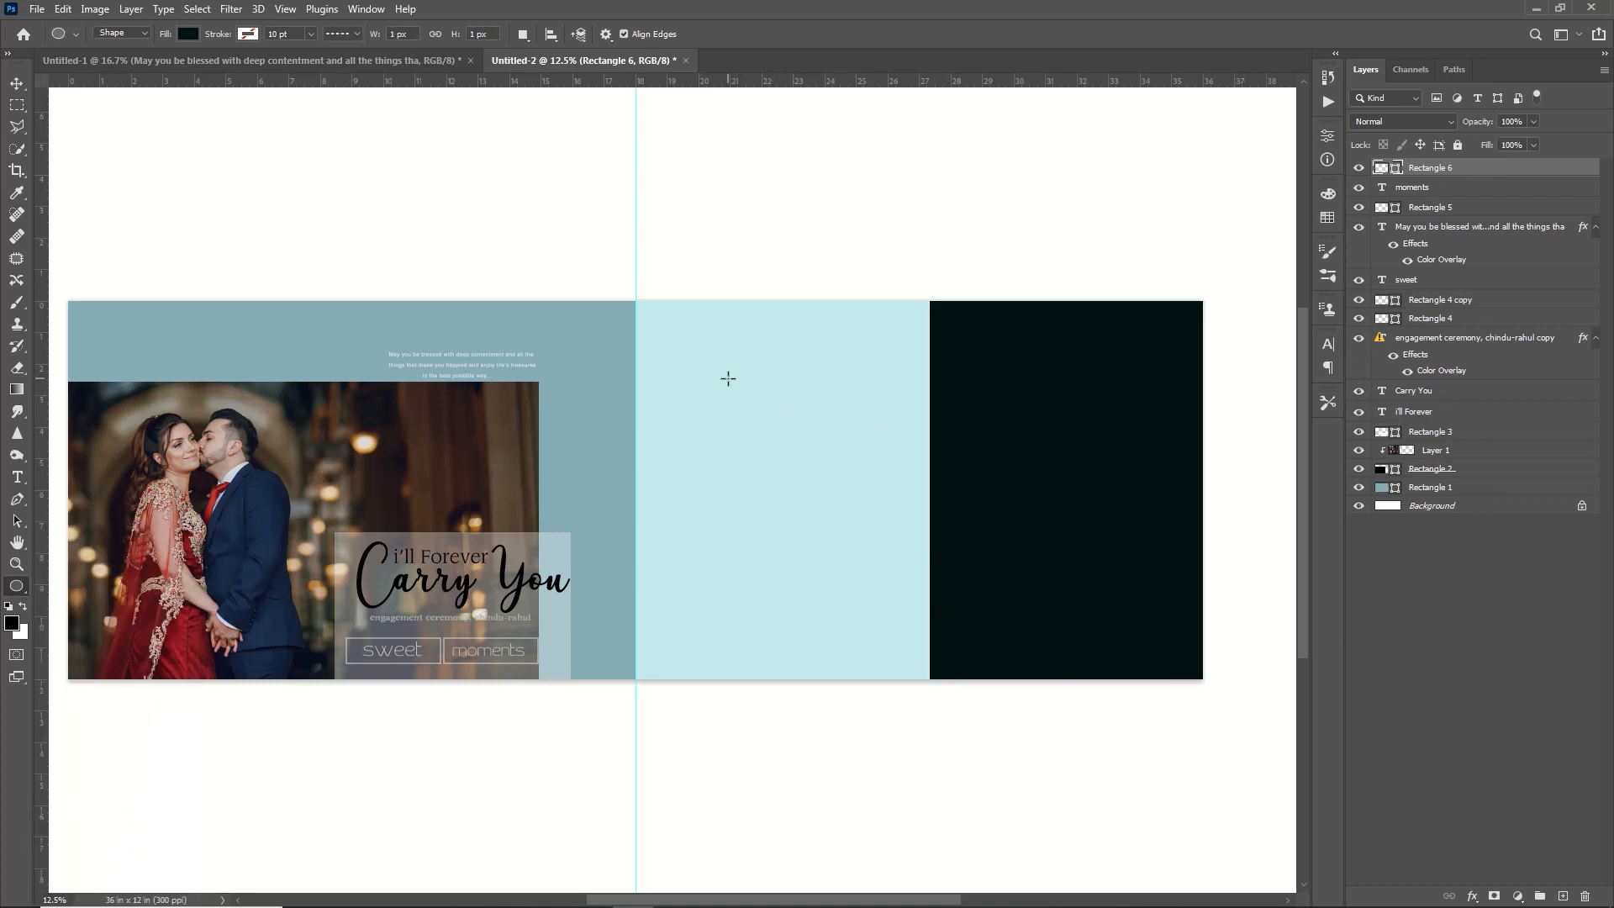
pyautogui.moveTo(724, 371); pyautogui.dragTo(921, 569)
pyautogui.press('v')
pyautogui.hotkey('shift', 'Left')
pyautogui.hotkey('shift', 'Left')
pyautogui.hotkey('shift', 'Left')
pyautogui.hotkey('shift', 'Left')
pyautogui.hotkey('shift', 'Left')
pyautogui.hotkey('shift', 'Left')
pyautogui.hotkey('shift', 'Left')
pyautogui.hotkey('shift', 'Left')
pyautogui.hotkey('shift', 'Left')
pyautogui.hotkey('shift', 'Left')
pyautogui.hotkey('shift', 'Left')
pyautogui.hotkey('shift', 'Left')
pyautogui.hotkey('shift', 'Left')
pyautogui.hotkey('shift', 'Left')
pyautogui.hotkey('shift', 'Left')
pyautogui.hotkey('shift', 'Left')
pyautogui.hotkey('shift', 'Left')
pyautogui.hotkey('shift', 'Left')
pyautogui.hotkey('shift', 'Left')
pyautogui.hotkey('shift', 'Left')
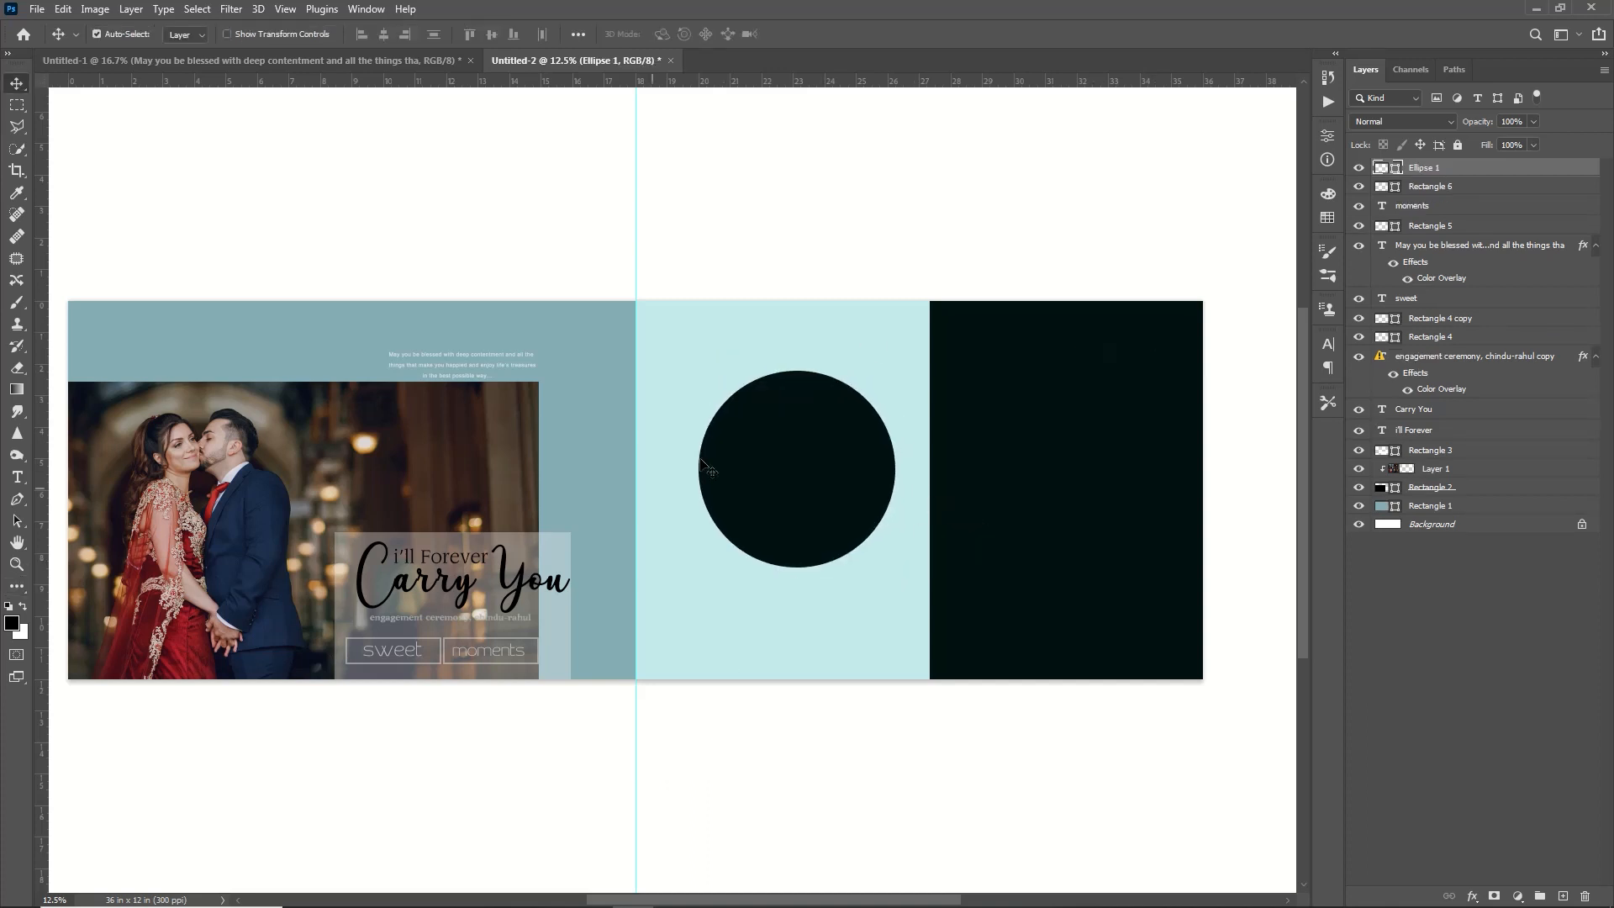
# Step: Duplicate the circle twice, placing a small copy at its lower right edge and a slightly larger copy at its upper left
pyautogui.hotkey('ctrl', 'j')
pyautogui.moveTo(810, 522); pyautogui.dragTo(849, 620)
pyautogui.hotkey('ctrl', 't')
pyautogui.moveTo(936, 471); pyautogui.dragTo(863, 630)
pyautogui.moveTo(788, 610); pyautogui.dragTo(704, 334)
pyautogui.press('Return')
pyautogui.hotkey('ctrl', 'j')
pyautogui.hotkey('ctrl', 't')
pyautogui.moveTo(738, 392); pyautogui.dragTo(707, 363)
pyautogui.press('Return')
# Step: Draw a circle about 7.47 in wide behind the large circle, with no fill and a near-black stroke
pyautogui.click(674, 436)
pyautogui.press('u')
pyautogui.moveTo(690, 362); pyautogui.dragTo(925, 598)
pyautogui.click(1176, 329)
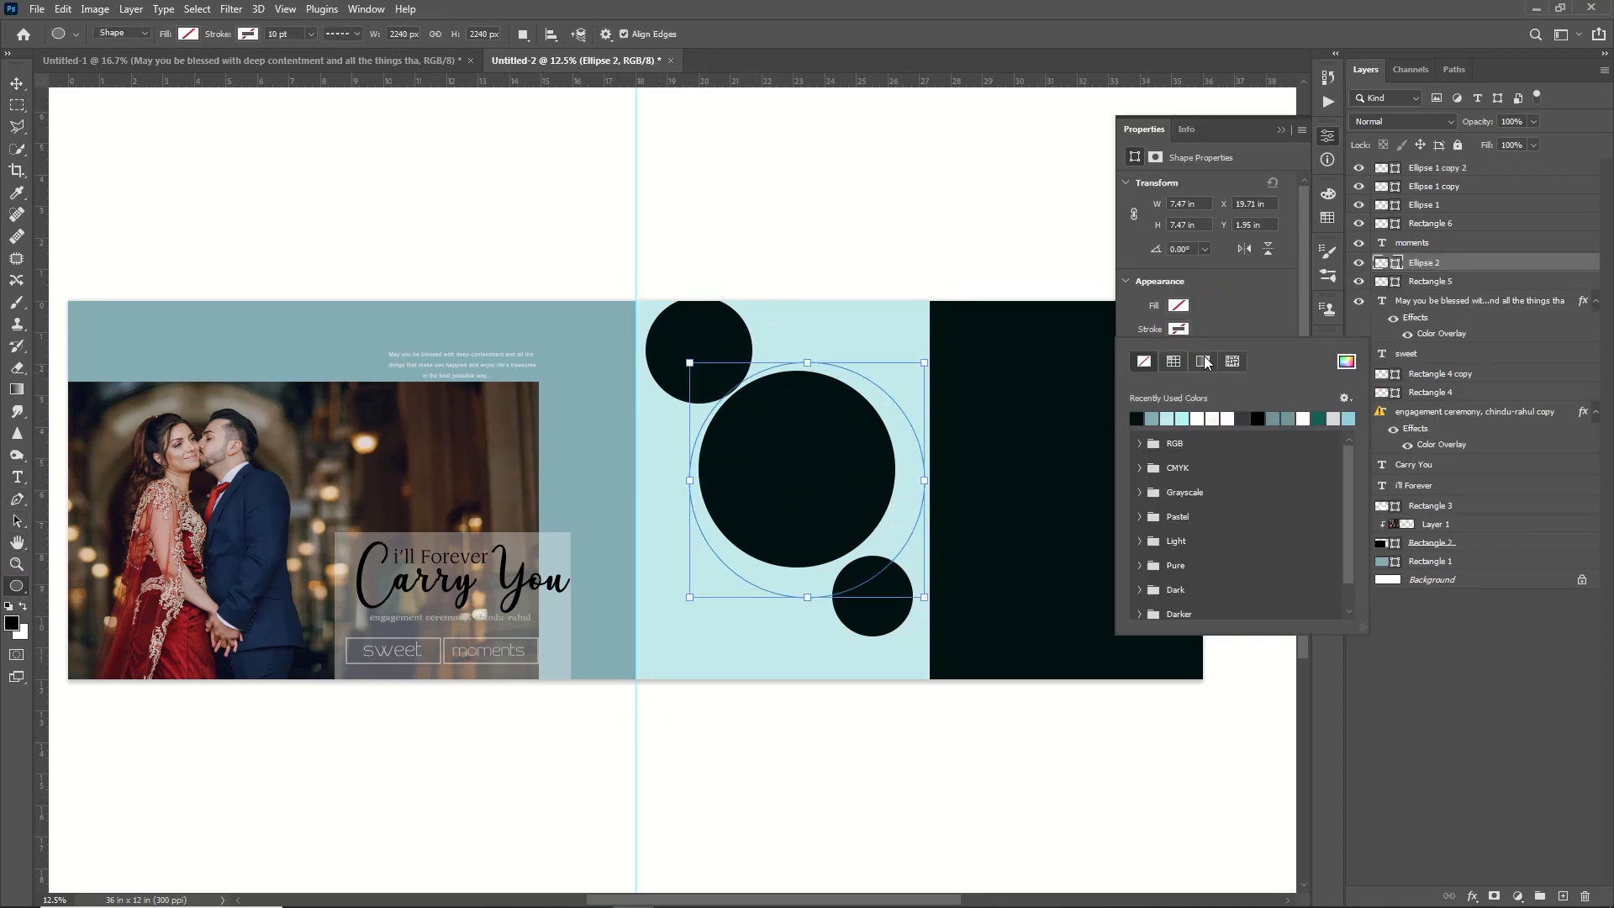
pyautogui.click(1135, 418)
# Step: Set the circle outline's stroke to a solid line 3.74 pt wide
pyautogui.click(1237, 319)
pyautogui.click(1232, 353)
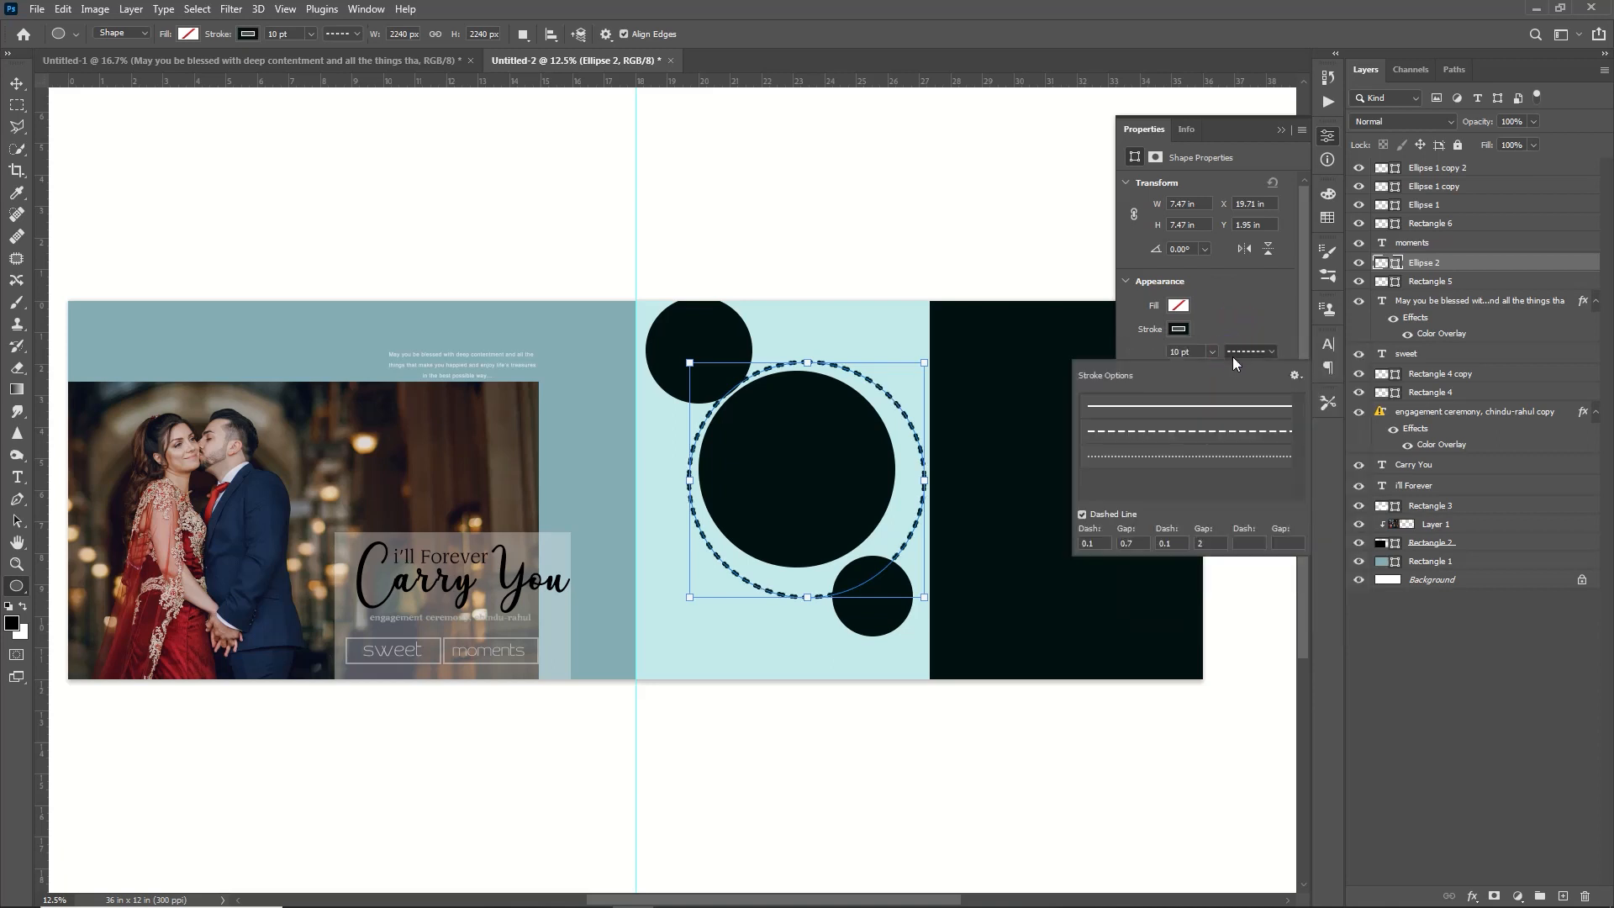
pyautogui.click(1235, 407)
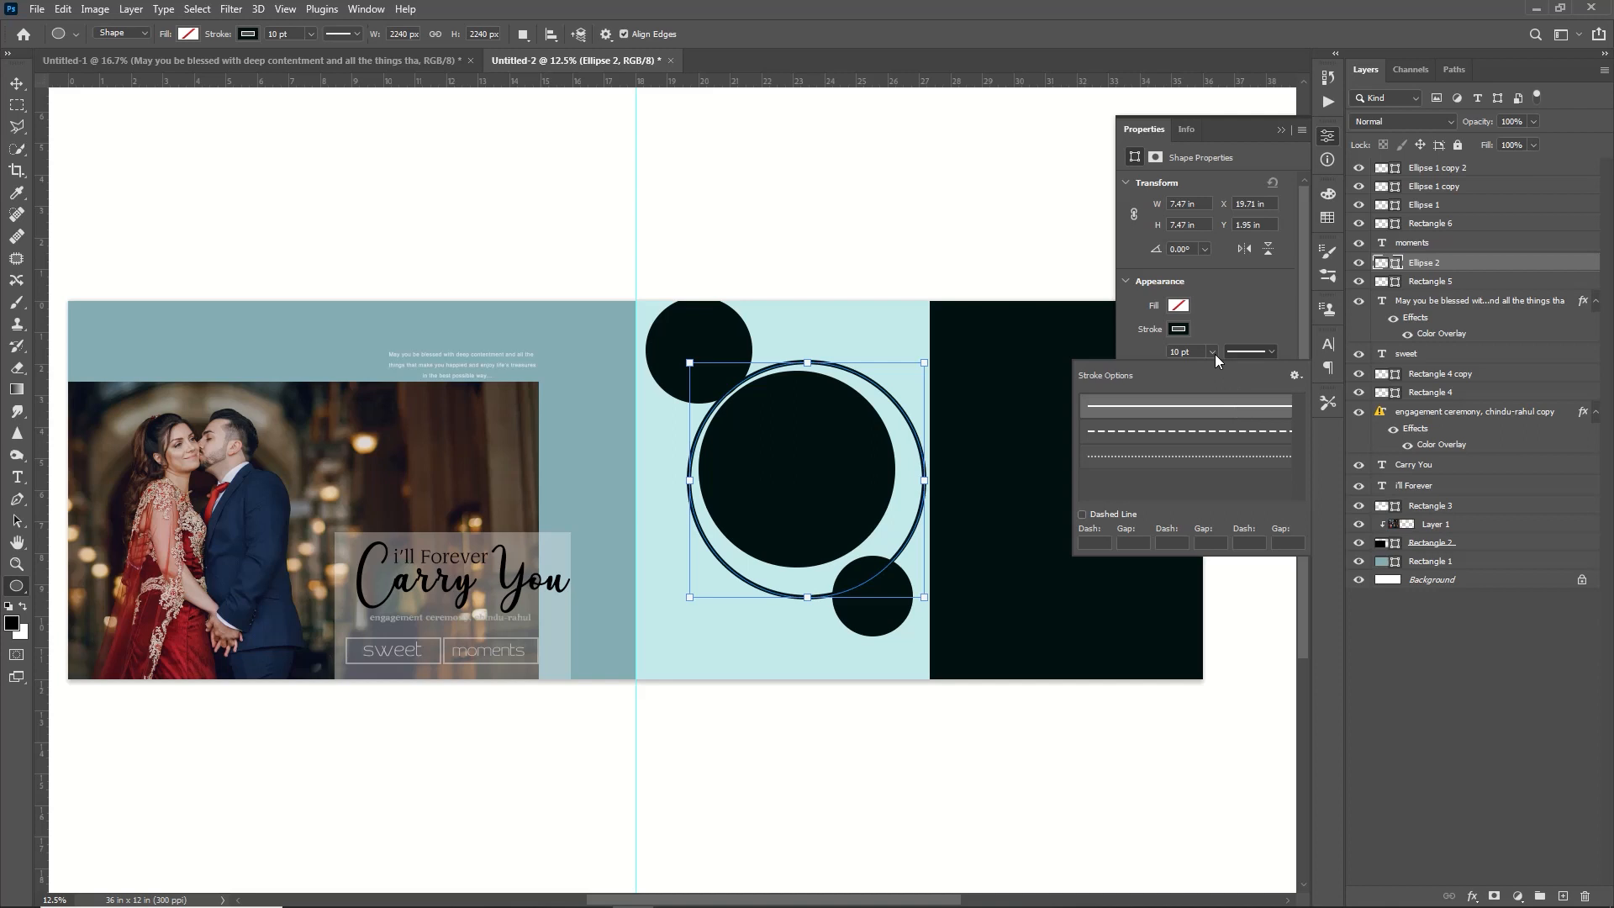
pyautogui.click(1211, 353)
pyautogui.moveTo(1192, 366); pyautogui.dragTo(1192, 366)
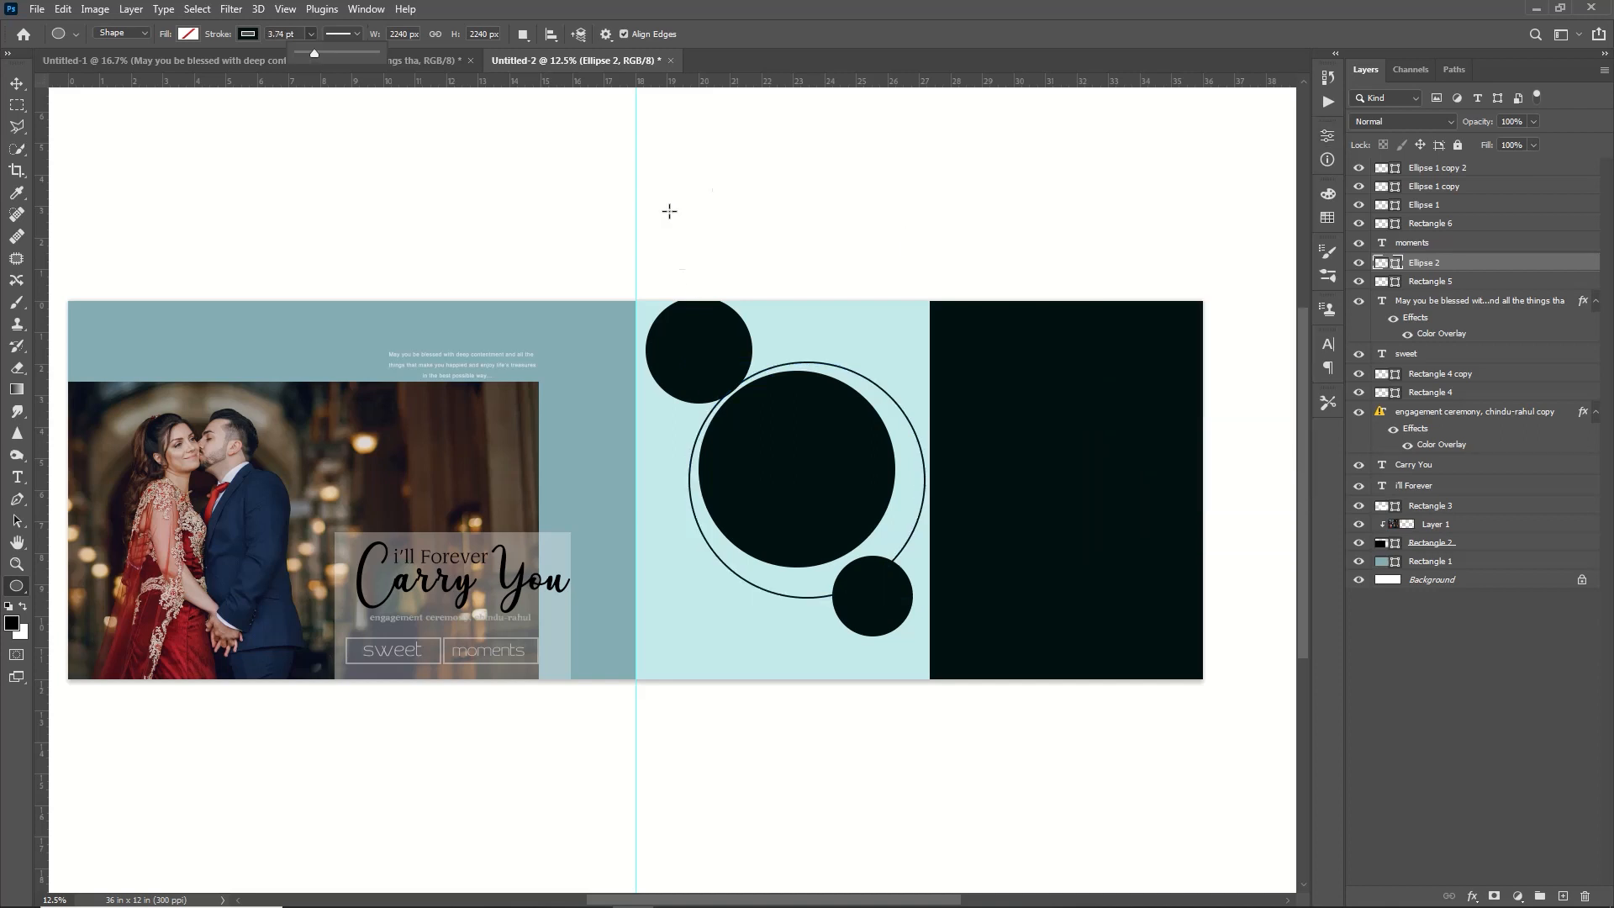
pyautogui.click(796, 381)
# Step: Rasterize the circle outline's layer, delete its left half with a rectangular selection and deselect
pyautogui.click(17, 106)
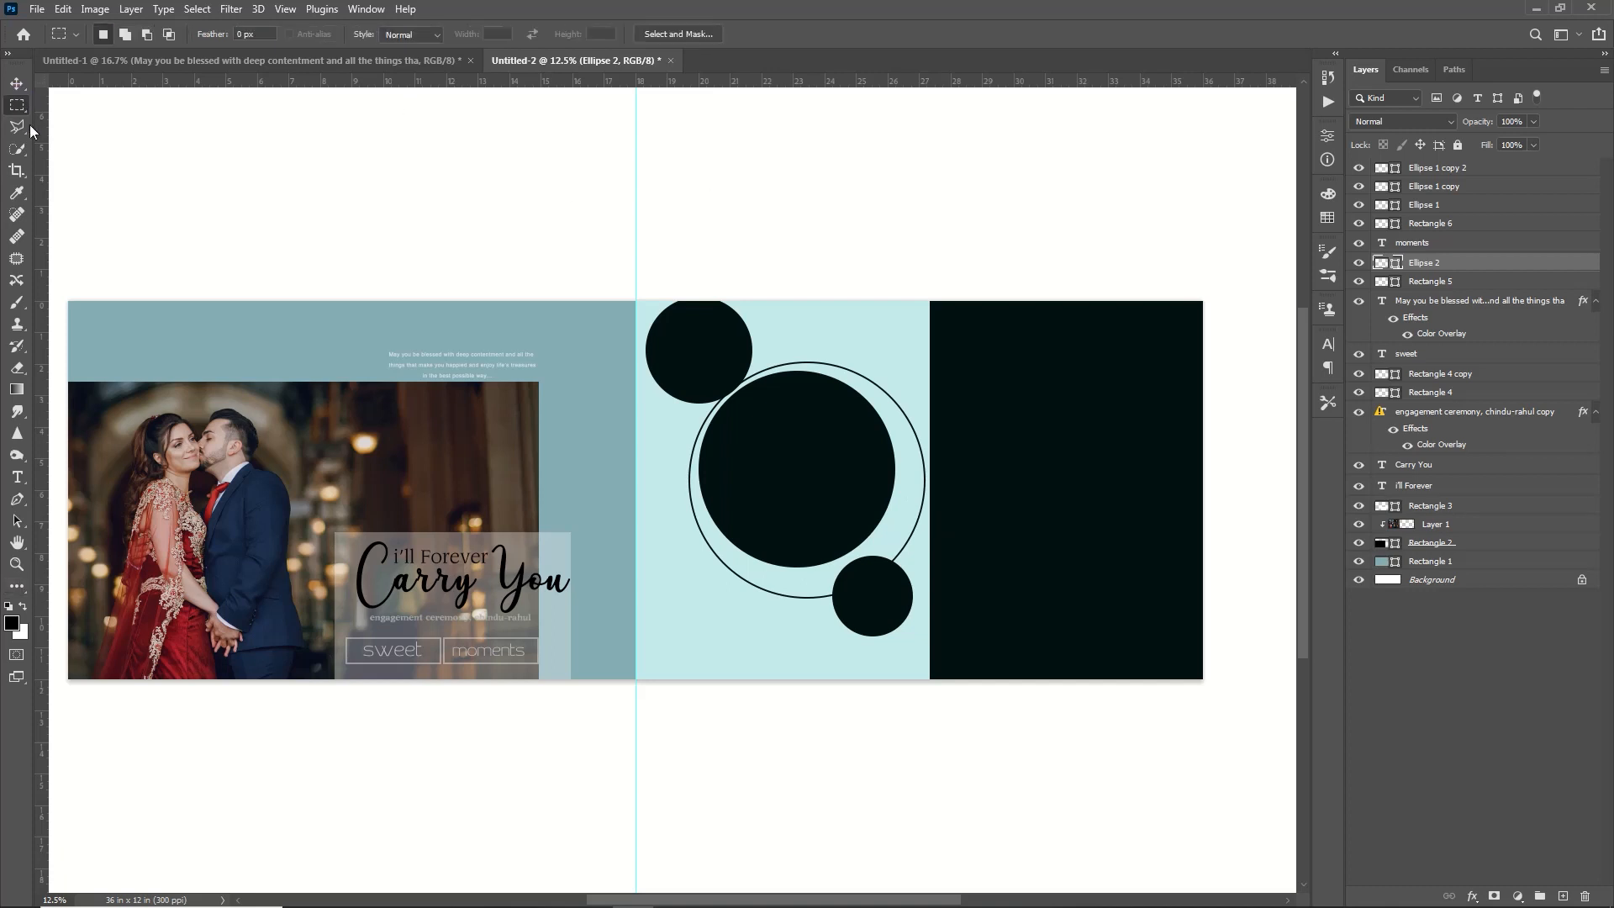
pyautogui.moveTo(657, 323); pyautogui.dragTo(793, 663)
pyautogui.rightClick(1446, 267)
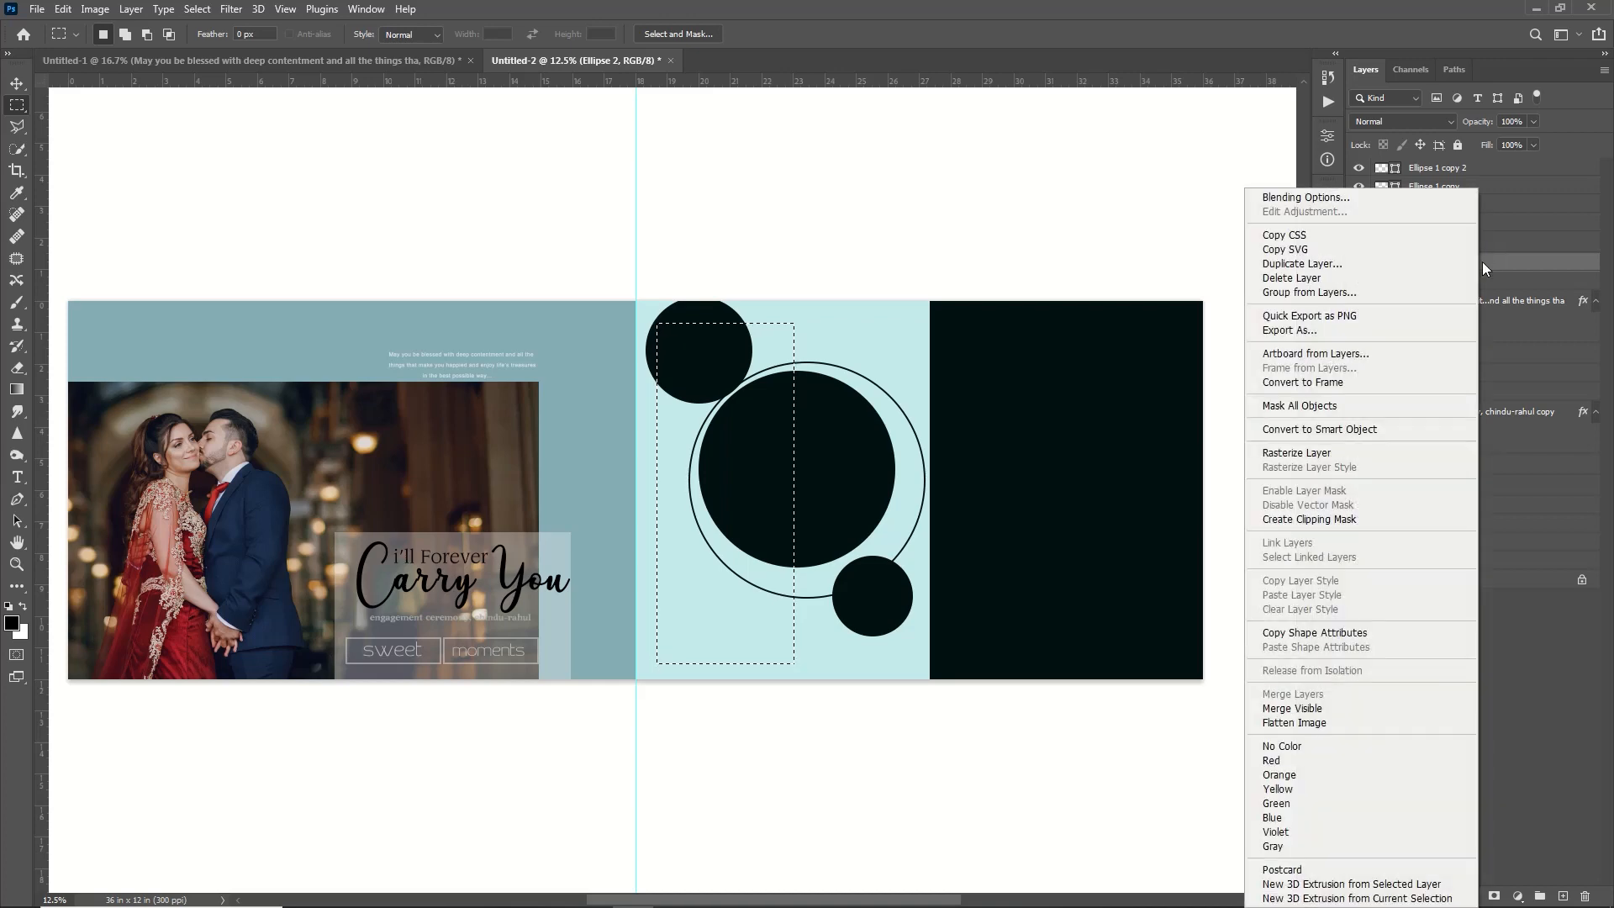
pyautogui.click(1320, 452)
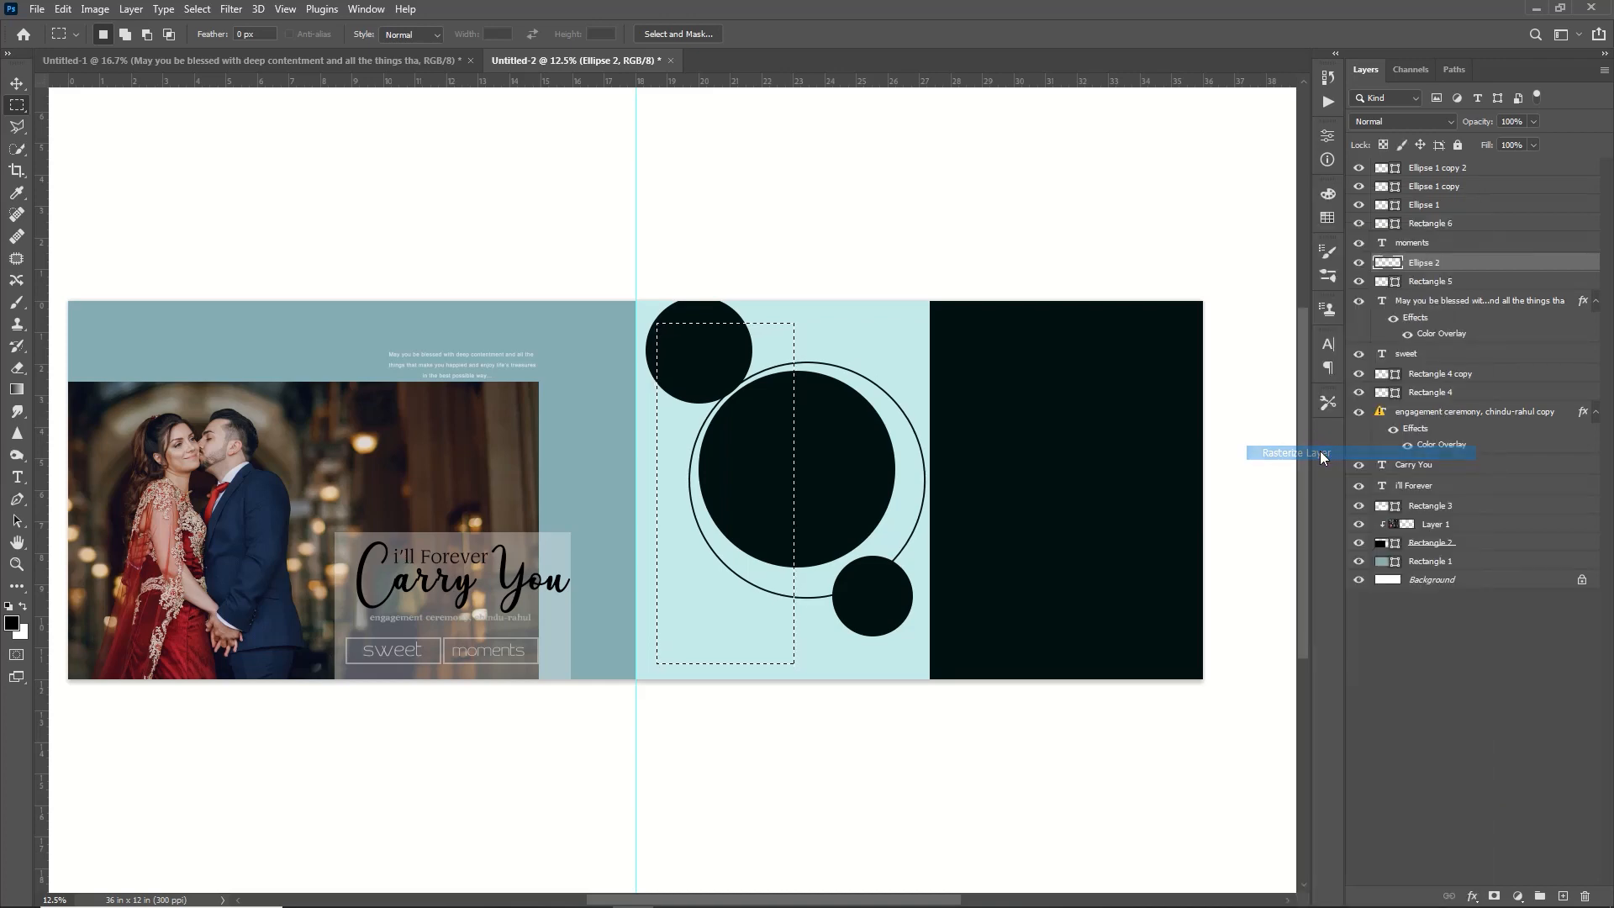
pyautogui.press('Delete')
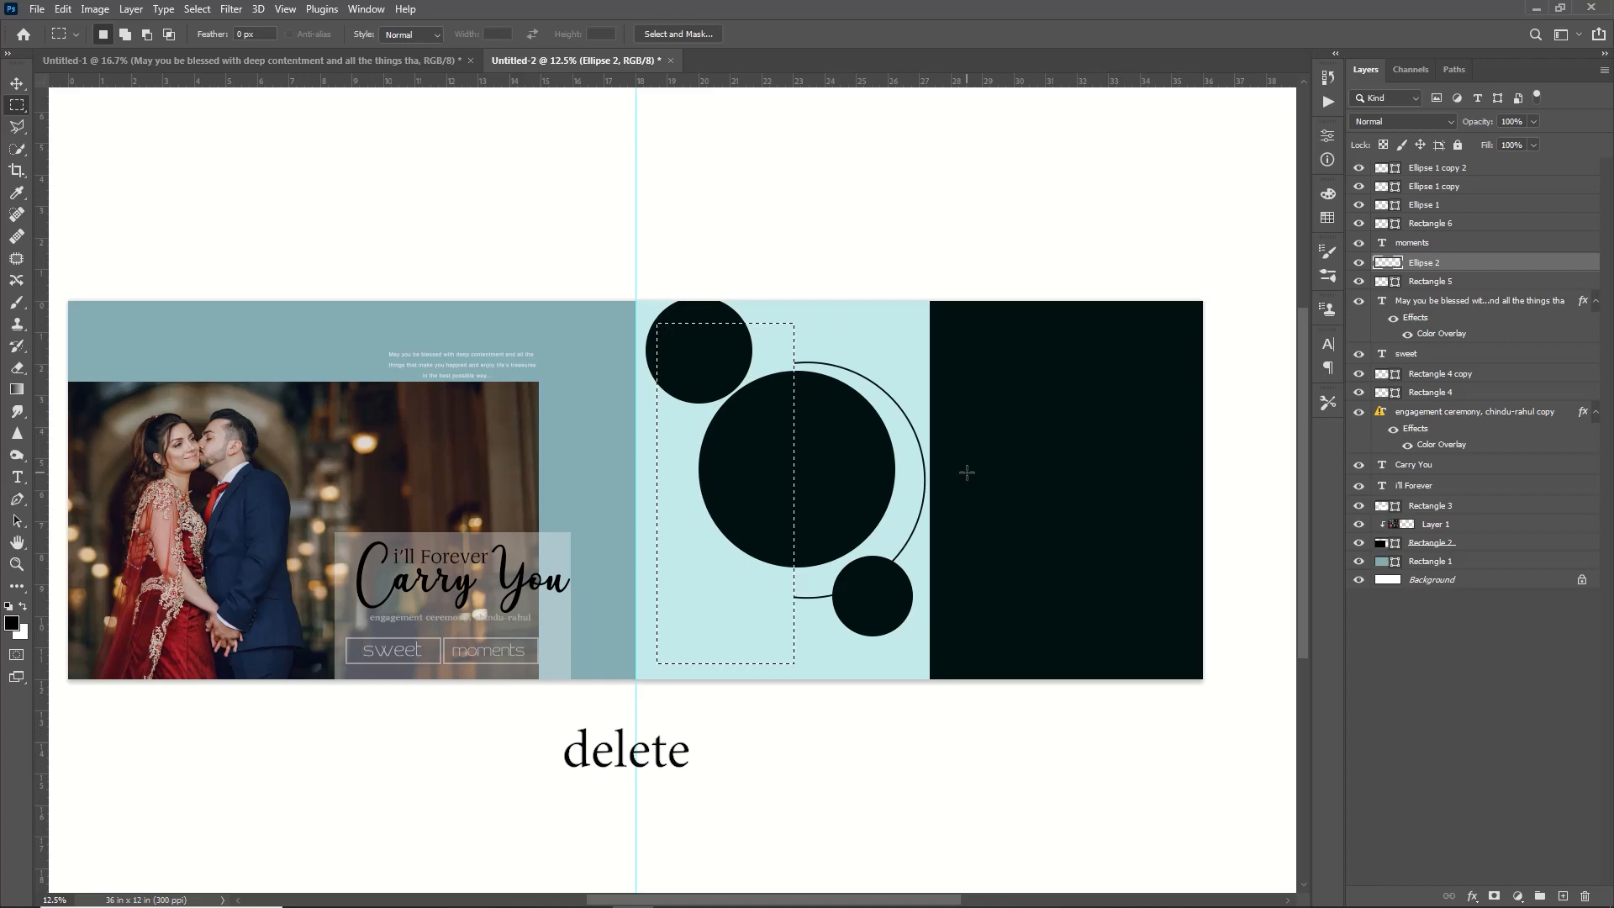
pyautogui.hotkey('ctrl', 'd')
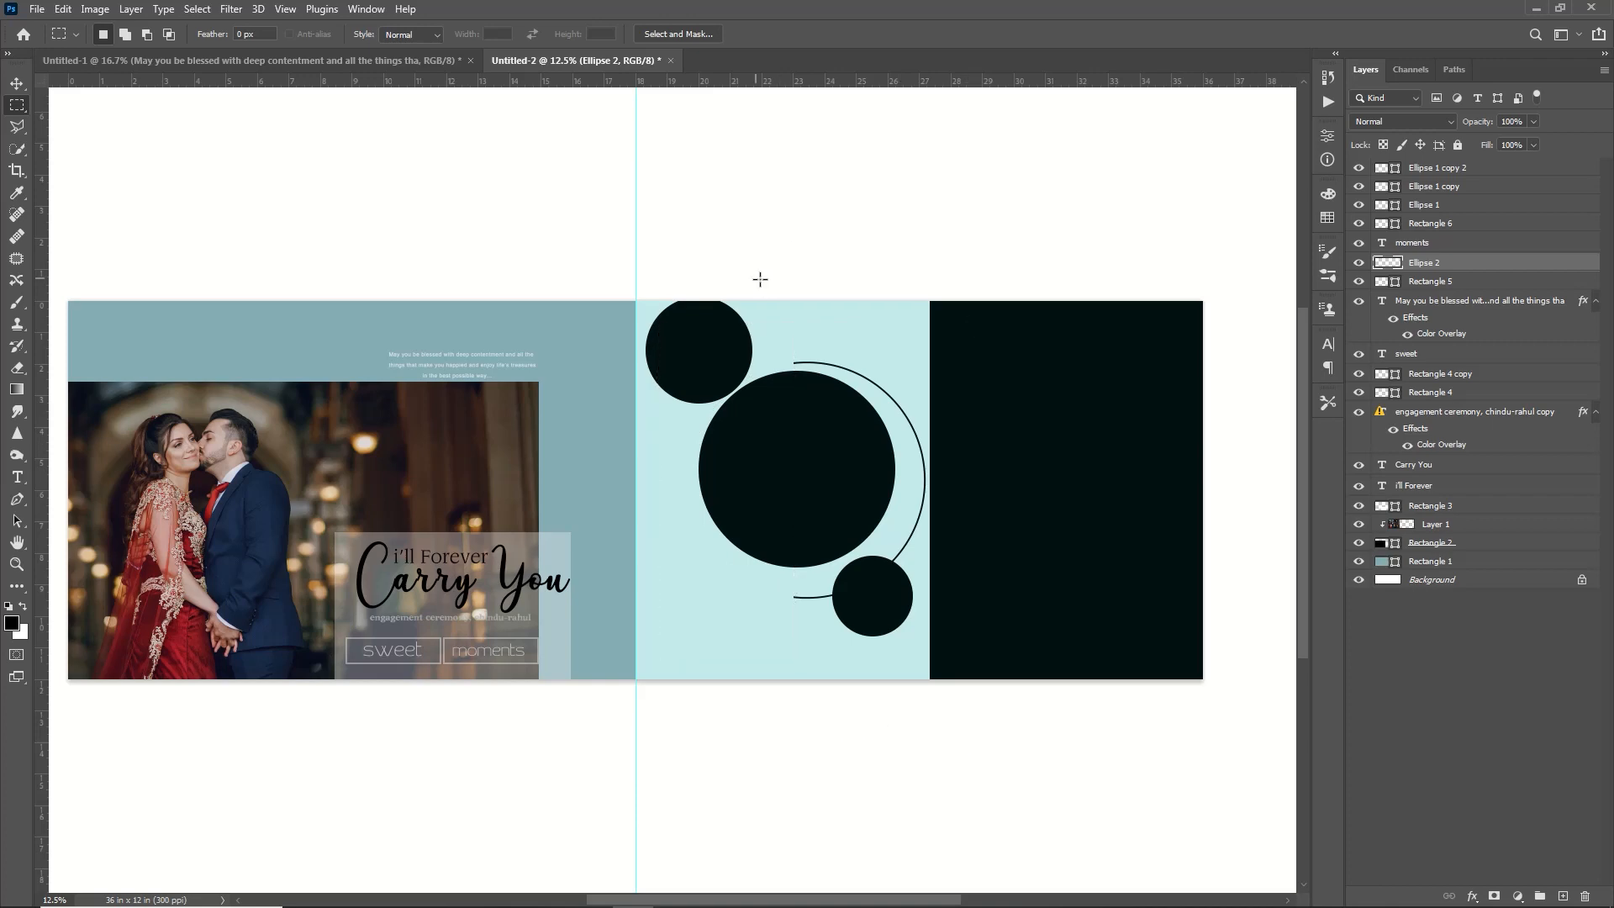
# Step: Open the photo of the embracing couple, place it over the large circle and clip it to that circle
pyautogui.click(36, 9)
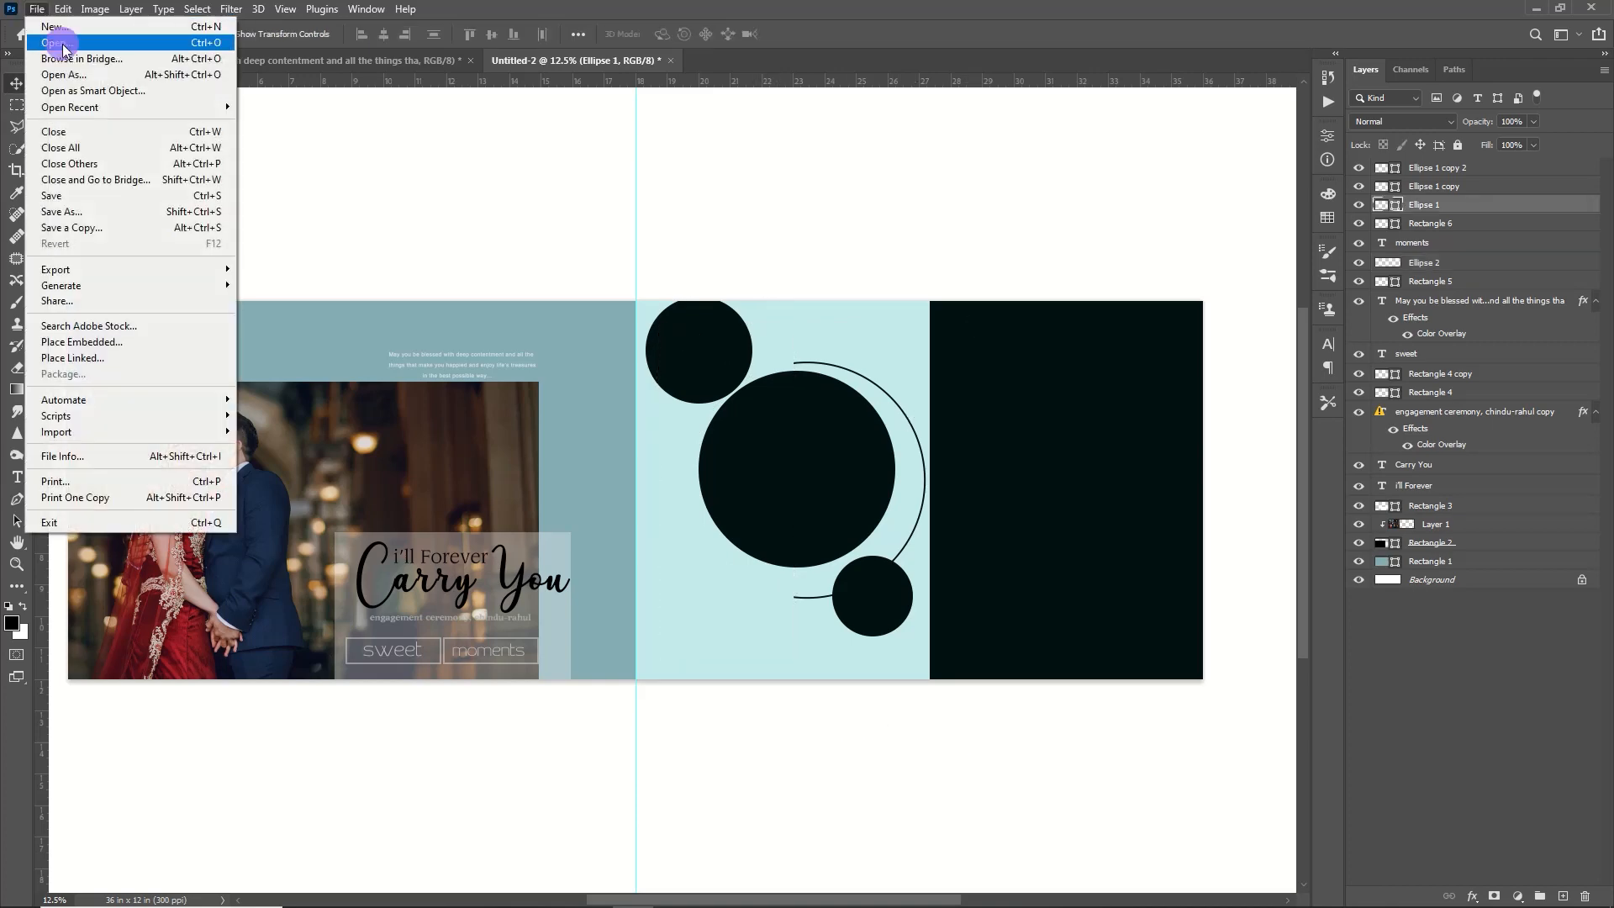
pyautogui.click(34, 43)
pyautogui.doubleClick(262, 154)
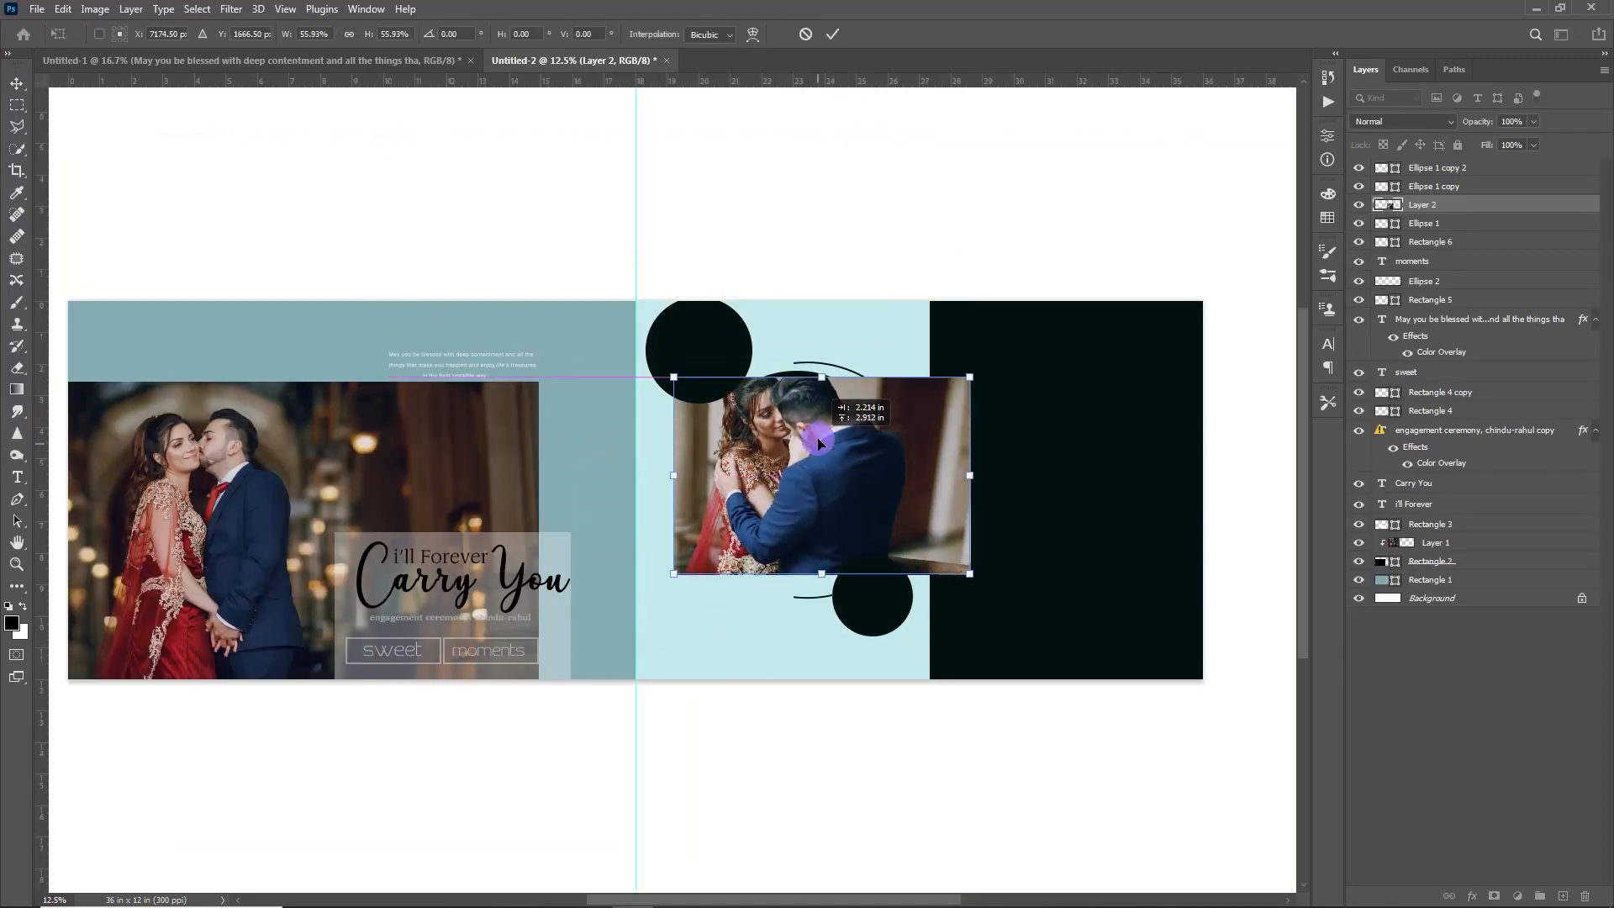
pyautogui.rightClick(1436, 204)
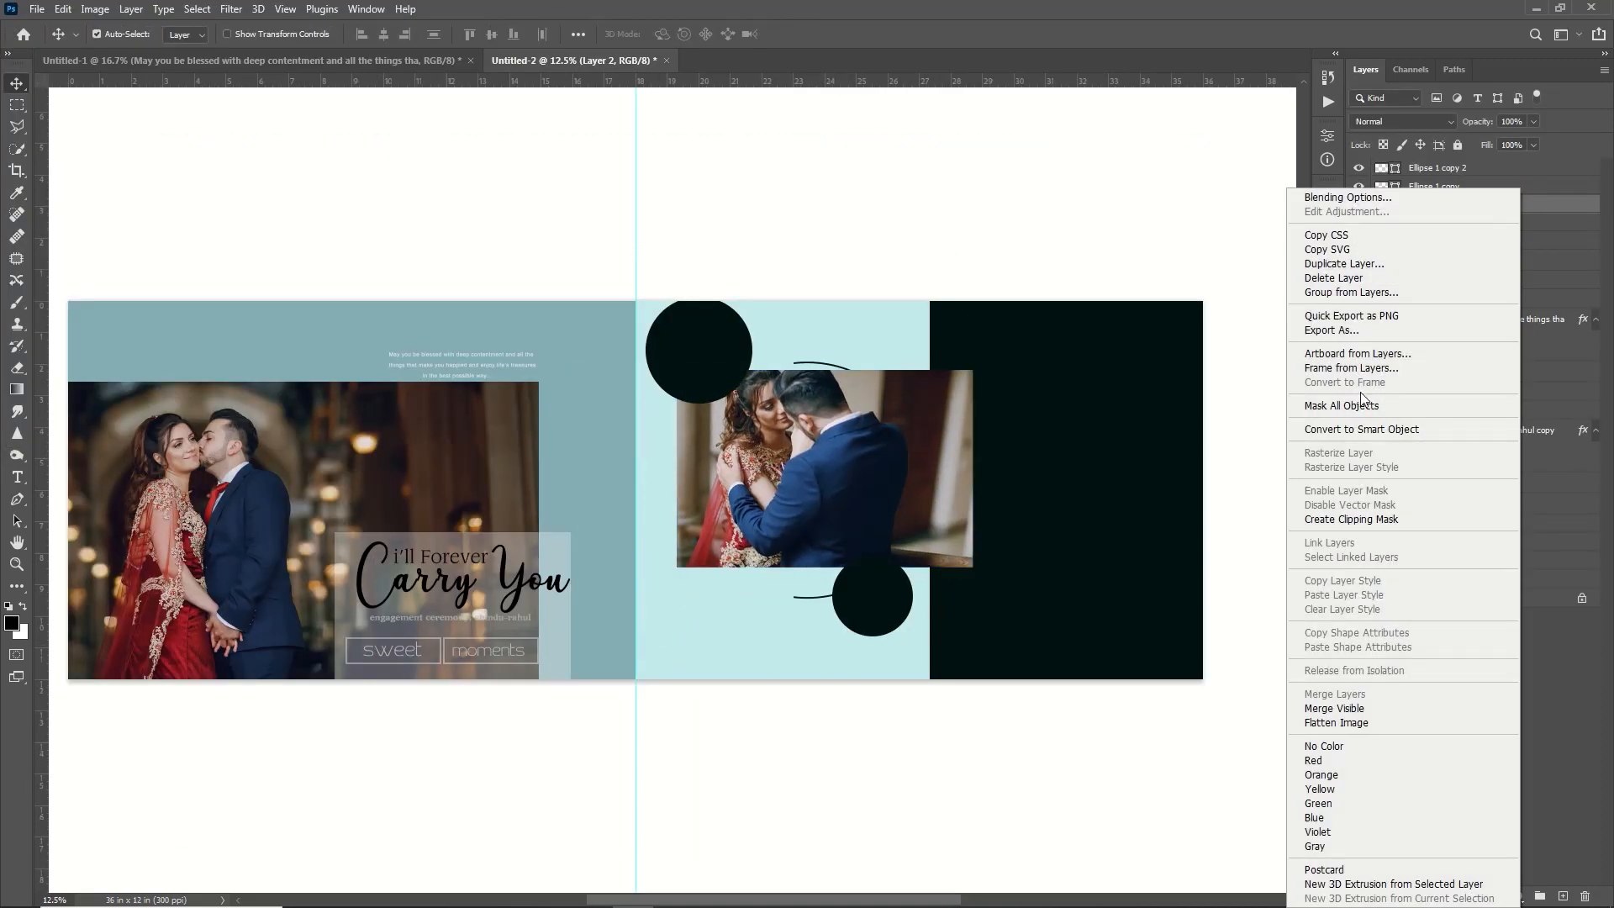
pyautogui.click(1395, 576)
# Step: Open the red bouquet photo, place it over the upper left circle and clip it to that circle
pyautogui.hotkey('ctrl', 'o')
pyautogui.doubleClick(472, 144)
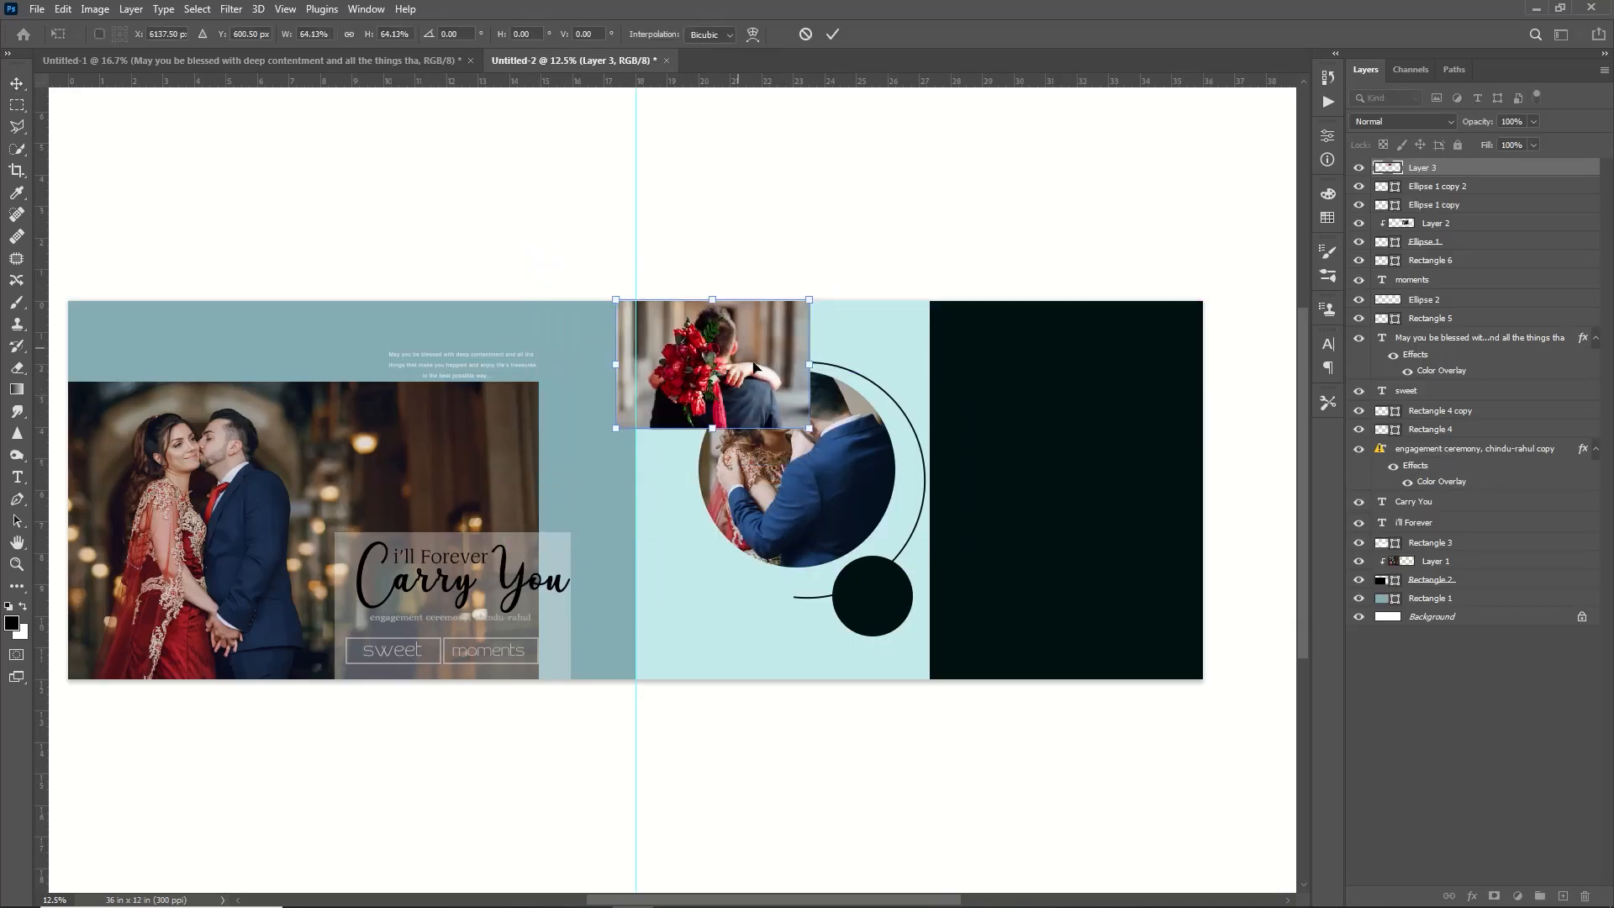
pyautogui.press('Return')
pyautogui.hotkey('ctrl', 'alt', 'g')
# Step: Bring WallpaperDog-10797218.jpg into the spread, clip it to the small lower right circle and scale it to 136.33% with the bouquet inside the circle
pyautogui.click(37, 9)
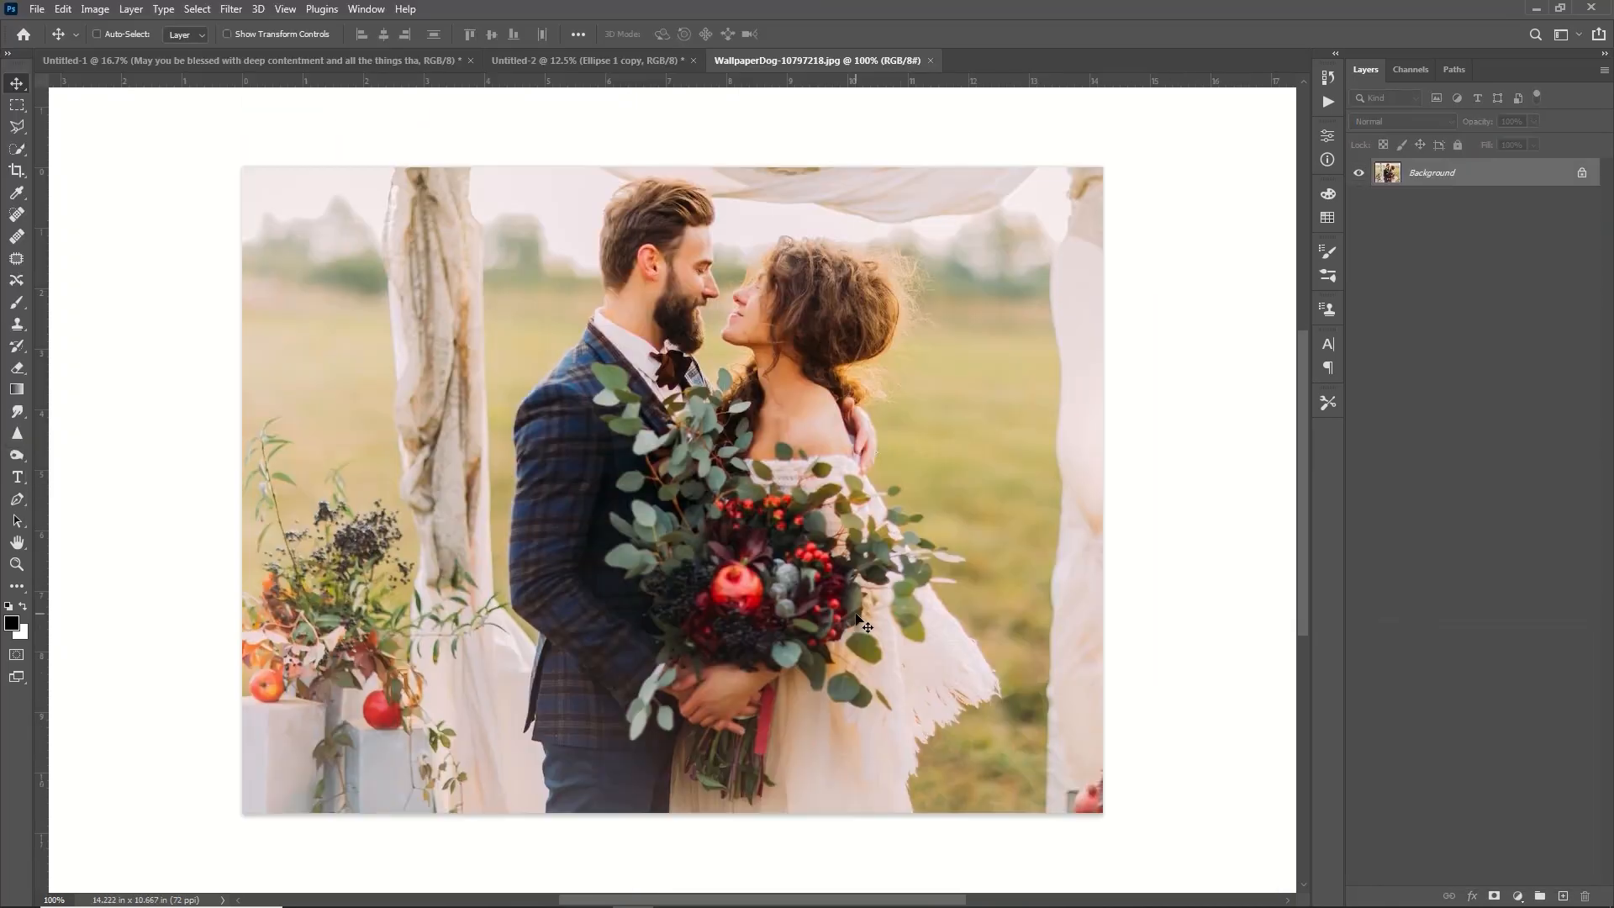
pyautogui.moveTo(861, 622); pyautogui.dragTo(931, 60)
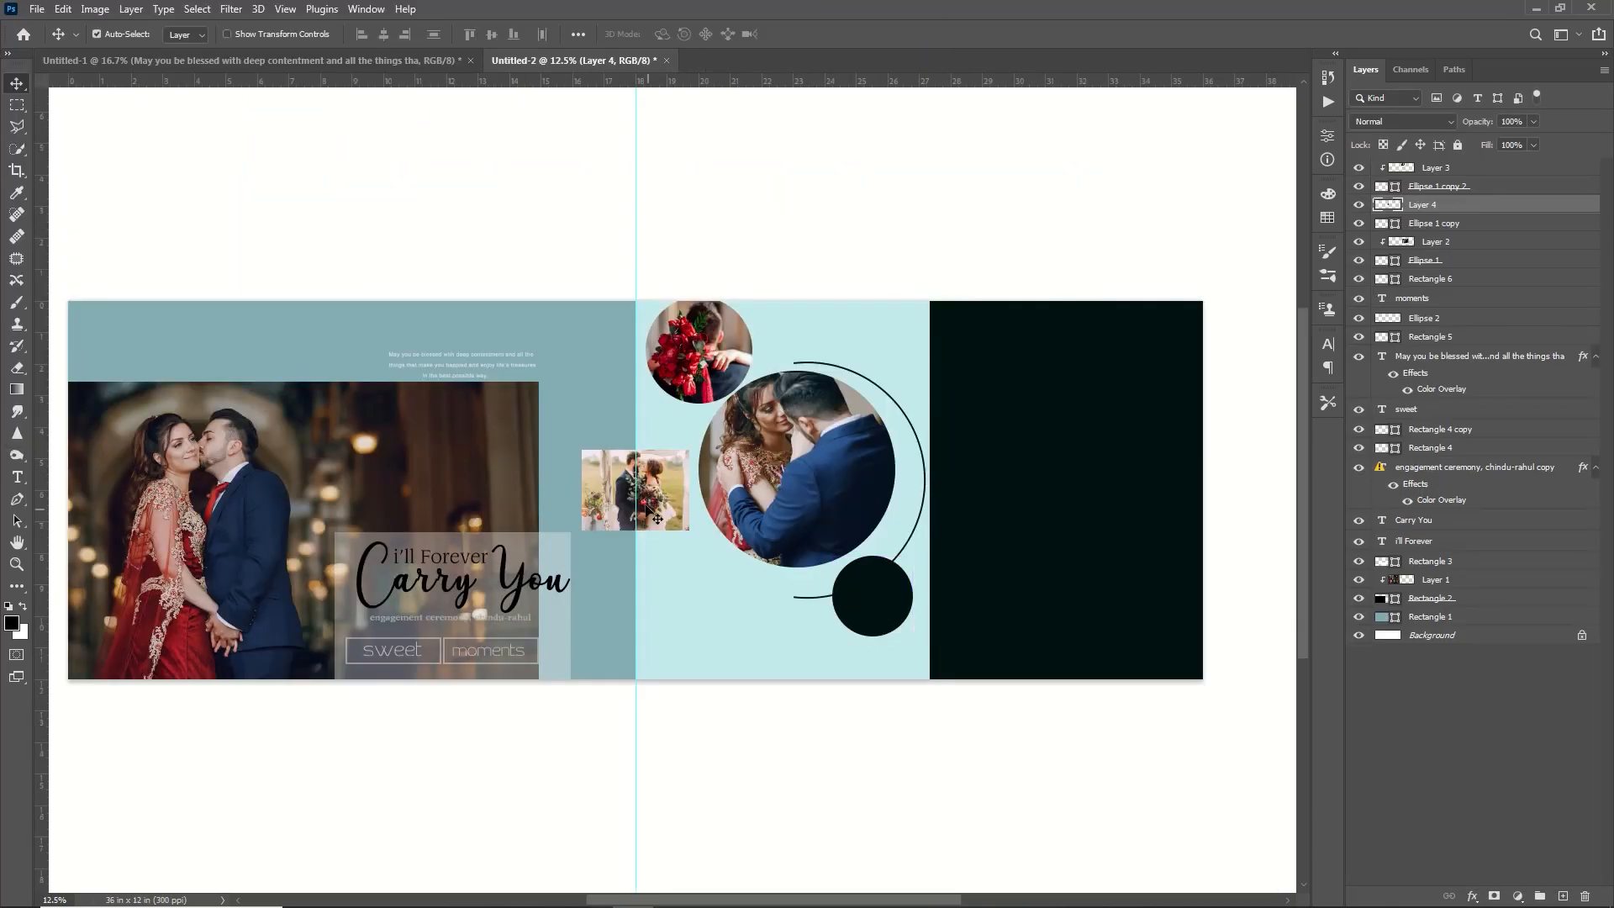
pyautogui.rightClick(1446, 202)
pyautogui.hotkey('ctrl', 'alt', 'g')
pyautogui.hotkey('ctrl', 't')
pyautogui.moveTo(914, 555); pyautogui.dragTo(951, 515)
pyautogui.moveTo(925, 612); pyautogui.dragTo(917, 613)
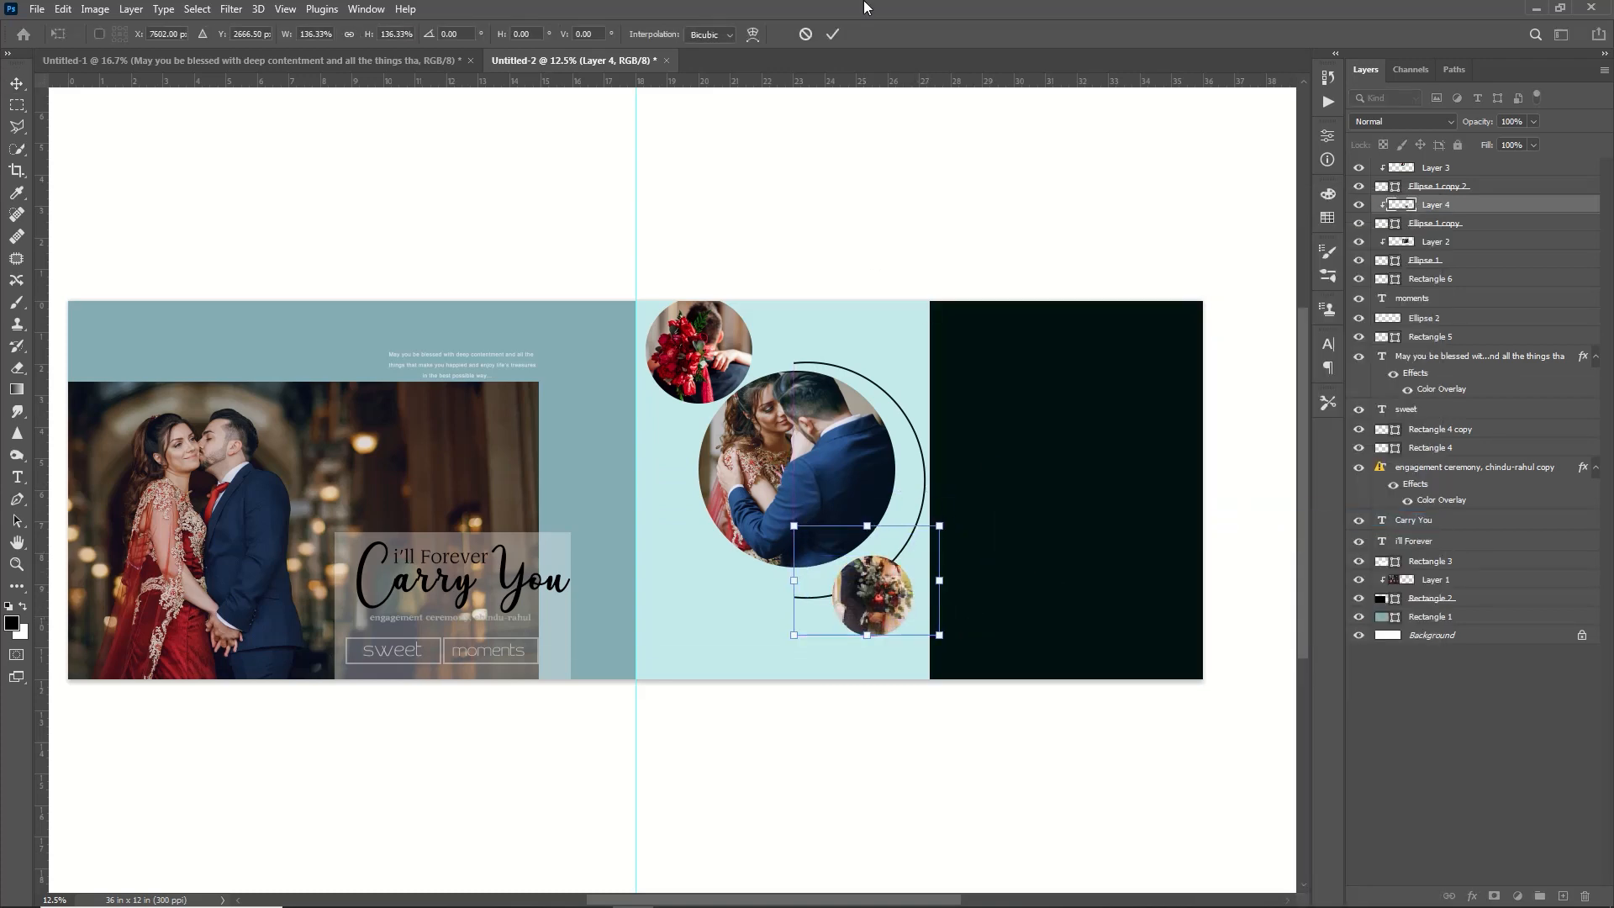
pyautogui.click(832, 35)
# Step: Move the upper left circle together with its bouquet photo down and slightly left so it overlaps the large circle's edge
pyautogui.click(724, 353)
pyautogui.keyDown('shift'); pyautogui.click(1450, 187); pyautogui.keyUp('shift')
pyautogui.hotkey('shift', 'Right')
pyautogui.hotkey('shift', 'Right')
pyautogui.hotkey('shift', 'Right')
pyautogui.hotkey('shift', 'Right')
pyautogui.hotkey('shift', 'Right')
pyautogui.hotkey('shift', 'Right')
pyautogui.hotkey('shift', 'Right')
pyautogui.hotkey('shift', 'Right')
pyautogui.hotkey('shift', 'Down')
pyautogui.hotkey('shift', 'Down')
pyautogui.hotkey('shift', 'Down')
pyautogui.hotkey('shift', 'Down')
pyautogui.hotkey('shift', 'Down')
pyautogui.hotkey('shift', 'Down')
pyautogui.hotkey('shift', 'Down')
pyautogui.hotkey('shift', 'Down')
pyautogui.hotkey('shift', 'Down')
pyautogui.hotkey('shift', 'Down')
pyautogui.hotkey('shift', 'Down')
pyautogui.hotkey('shift', 'Down')
pyautogui.hotkey('shift', 'Down')
pyautogui.hotkey('shift', 'Down')
pyautogui.hotkey('shift', 'Down')
pyautogui.hotkey('shift', 'Down')
pyautogui.hotkey('shift', 'Down')
pyautogui.hotkey('shift', 'Down')
pyautogui.hotkey('shift', 'Down')
pyautogui.hotkey('shift', 'Down')
pyautogui.hotkey('shift', 'Left')
pyautogui.hotkey('shift', 'Left')
pyautogui.hotkey('shift', 'Left')
pyautogui.hotkey('shift', 'Left')
pyautogui.hotkey('shift', 'Left')
pyautogui.hotkey('shift', 'Left')
pyautogui.hotkey('shift', 'Left')
pyautogui.hotkey('shift', 'Left')
pyautogui.hotkey('shift', 'Left')
pyautogui.hotkey('shift', 'Left')
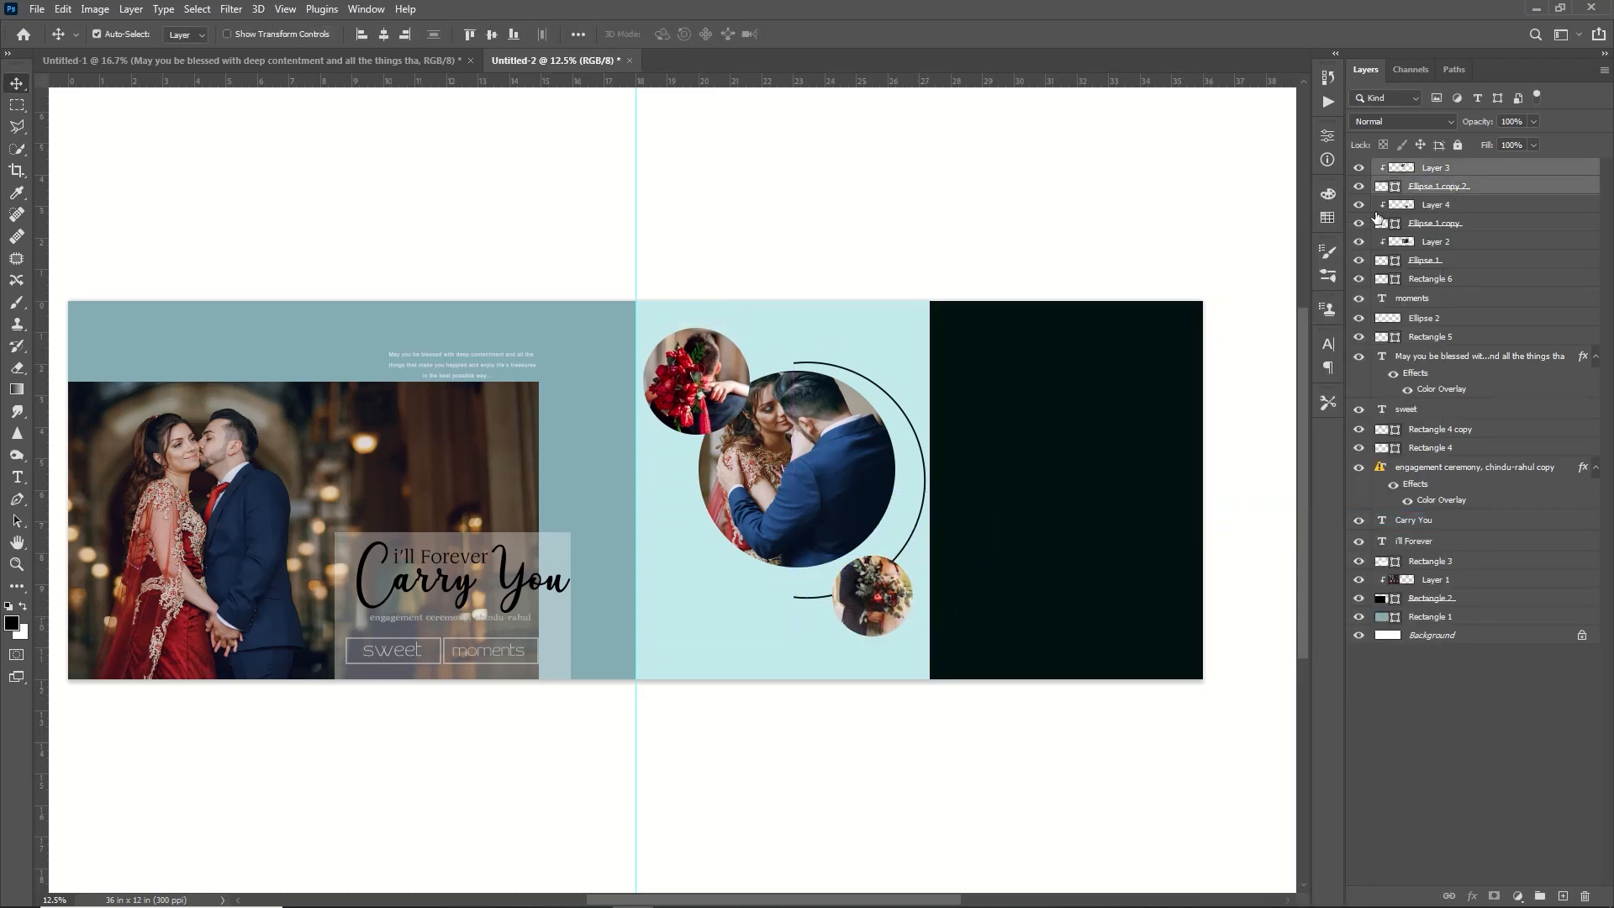
# Step: Move the small lower right circle together with its photo up and slightly left onto the large circle's edge
pyautogui.click(884, 580)
pyautogui.keyDown('shift'); pyautogui.click(1436, 223); pyautogui.keyUp('shift')
pyautogui.hotkey('shift', 'Up')
pyautogui.hotkey('shift', 'Up')
pyautogui.hotkey('shift', 'Up')
pyautogui.hotkey('shift', 'Up')
pyautogui.hotkey('shift', 'Up')
pyautogui.hotkey('shift', 'Up')
pyautogui.hotkey('shift', 'Up')
pyautogui.hotkey('shift', 'Up')
pyautogui.hotkey('shift', 'Up')
pyautogui.hotkey('shift', 'Up')
pyautogui.hotkey('shift', 'Up')
pyautogui.hotkey('shift', 'Up')
pyautogui.hotkey('shift', 'Up')
pyautogui.hotkey('shift', 'Up')
pyautogui.hotkey('shift', 'Up')
pyautogui.hotkey('shift', 'Up')
pyautogui.hotkey('shift', 'Up')
pyautogui.hotkey('shift', 'Up')
pyautogui.hotkey('shift', 'Up')
pyautogui.hotkey('shift', 'Up')
pyautogui.hotkey('shift', 'Left')
pyautogui.hotkey('shift', 'Left')
pyautogui.hotkey('shift', 'Left')
pyautogui.hotkey('shift', 'Left')
pyautogui.hotkey('shift', 'Left')
pyautogui.hotkey('shift', 'Left')
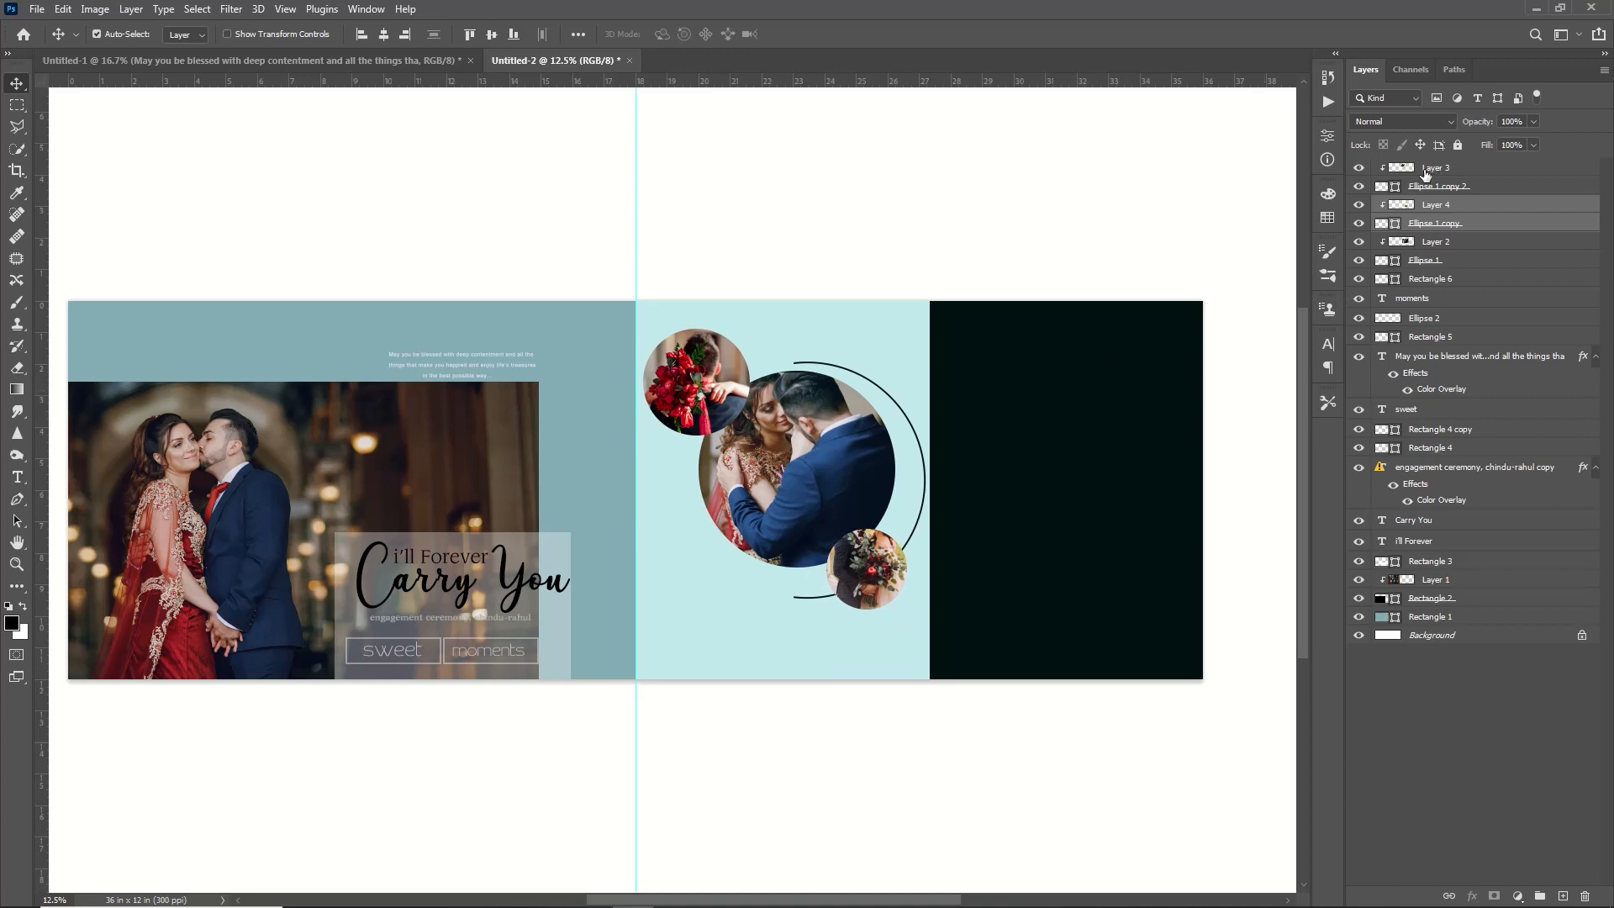
# Step: Rotate the half-circle outline by -24.91° and shift it up and left so it links the two small circles
pyautogui.click(912, 544)
pyautogui.press('ctrl')
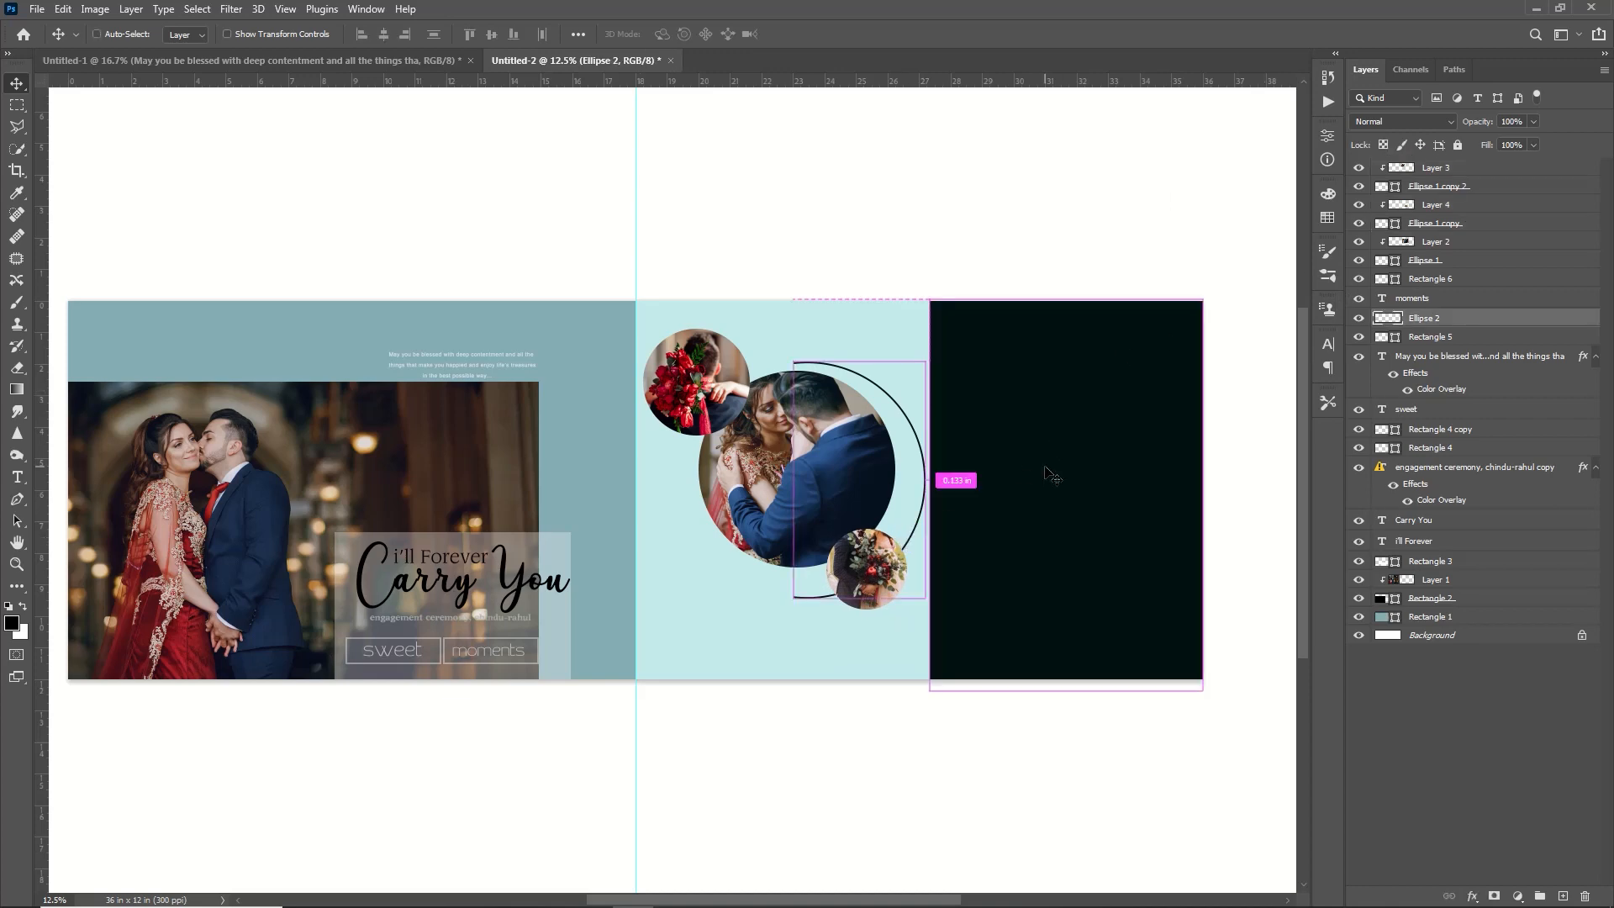
pyautogui.hotkey('ctrl', 't')
pyautogui.moveTo(776, 324); pyautogui.dragTo(748, 401)
pyautogui.moveTo(874, 469); pyautogui.dragTo(868, 428)
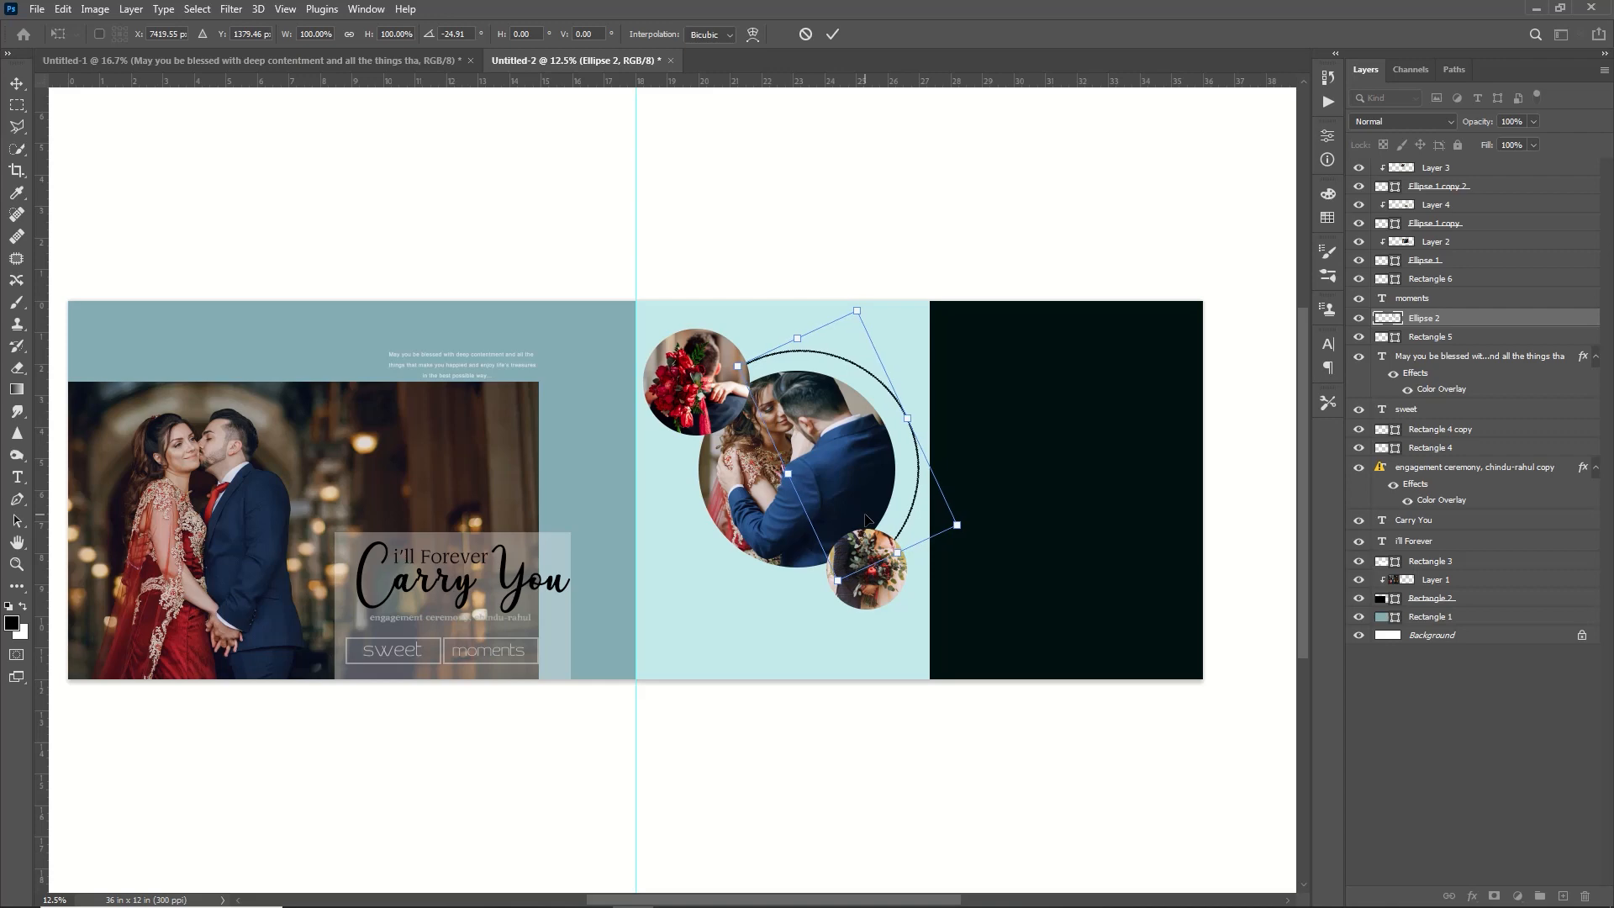
pyautogui.click(830, 34)
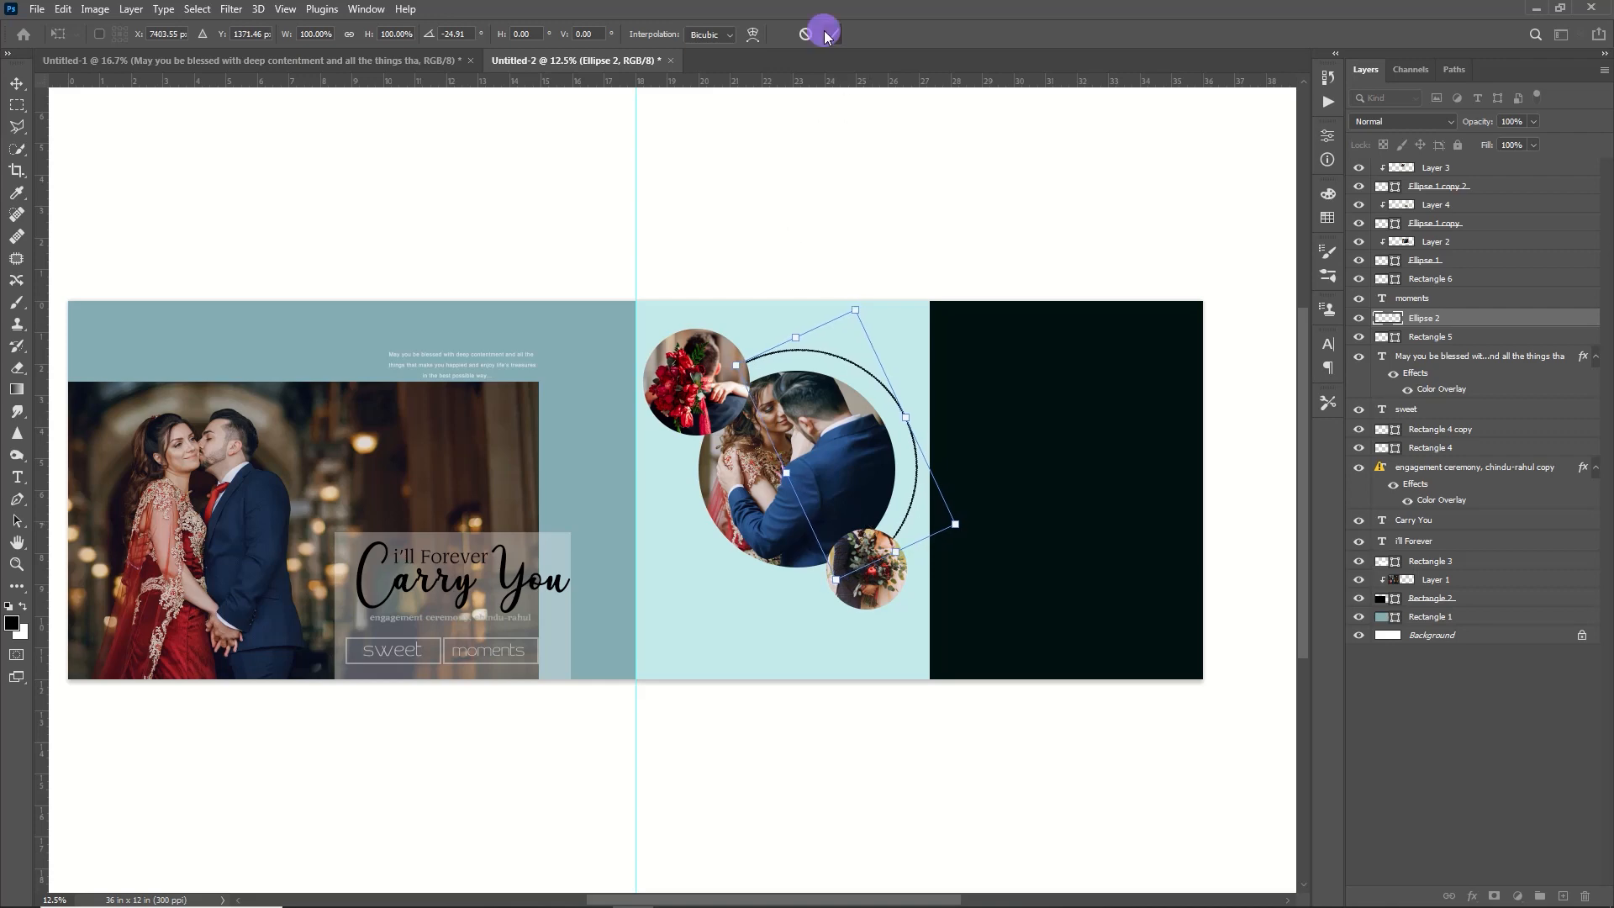
# Step: Bring the photo beautiful-woman-long-red-dress-walks-around-city-with-her-husband (2).jpg into the spread above the black rectangle, closing its source file unsaved
pyautogui.click(1004, 641)
pyautogui.hotkey('ctrl', 'o')
pyautogui.doubleClick(278, 151)
pyautogui.hotkey('ctrl', 'a')
pyautogui.hotkey('ctrl', 'x')
pyautogui.click(1132, 61)
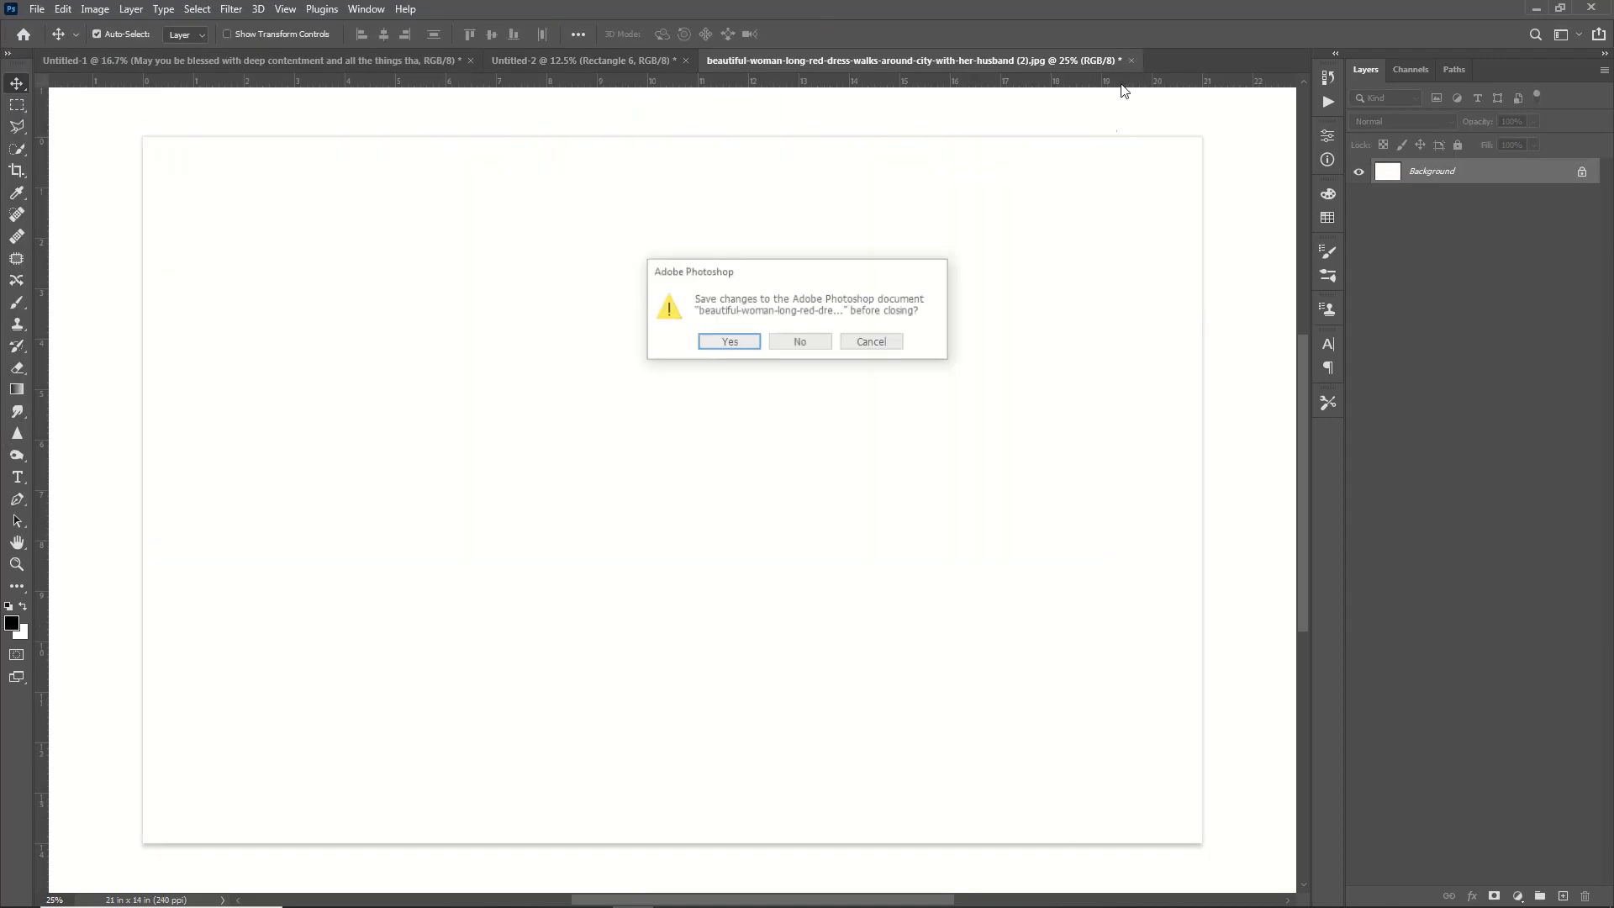
pyautogui.press('n')
pyautogui.hotkey('ctrl', 'v')
# Step: Position the couple photo over the black rectangle on the right page, scale it to 108.33% and clip it to that rectangle
pyautogui.moveTo(587, 464); pyautogui.dragTo(955, 454)
pyautogui.hotkey('ctrl', 't')
pyautogui.moveTo(1001, 656); pyautogui.dragTo(1004, 685)
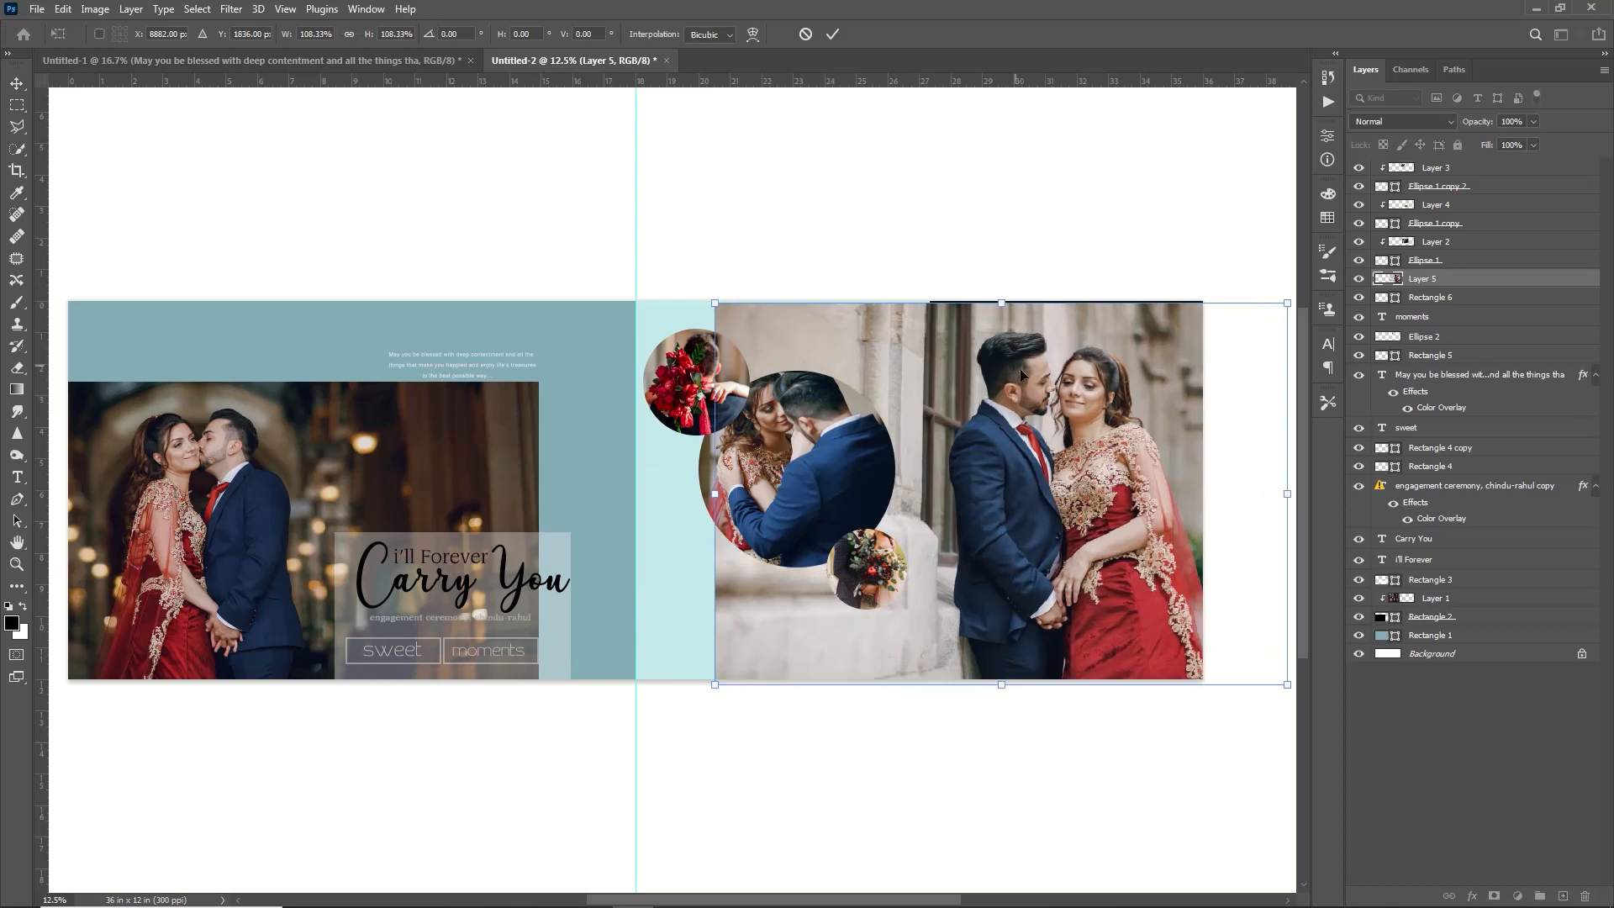
pyautogui.press('Return')
pyautogui.hotkey('ctrl', 'alt', 'g')
# Step: Draw a teal rectangle about 5.65 × 0.8 in at the pale page's upper edge and shift it right, above the large circle
pyautogui.press('u')
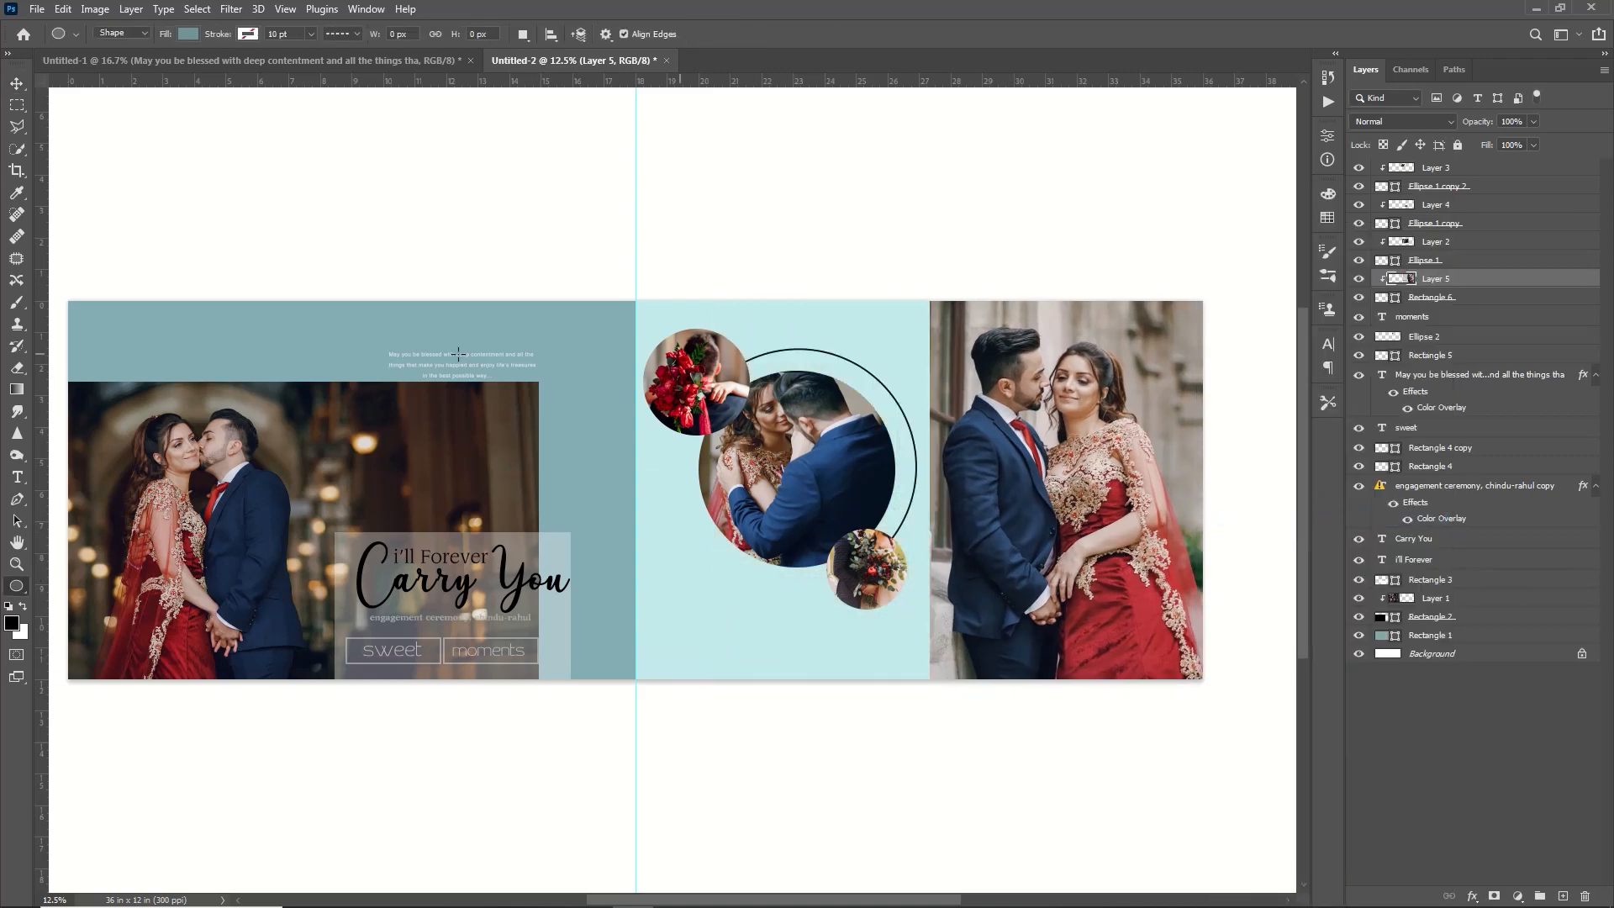
pyautogui.click(18, 586)
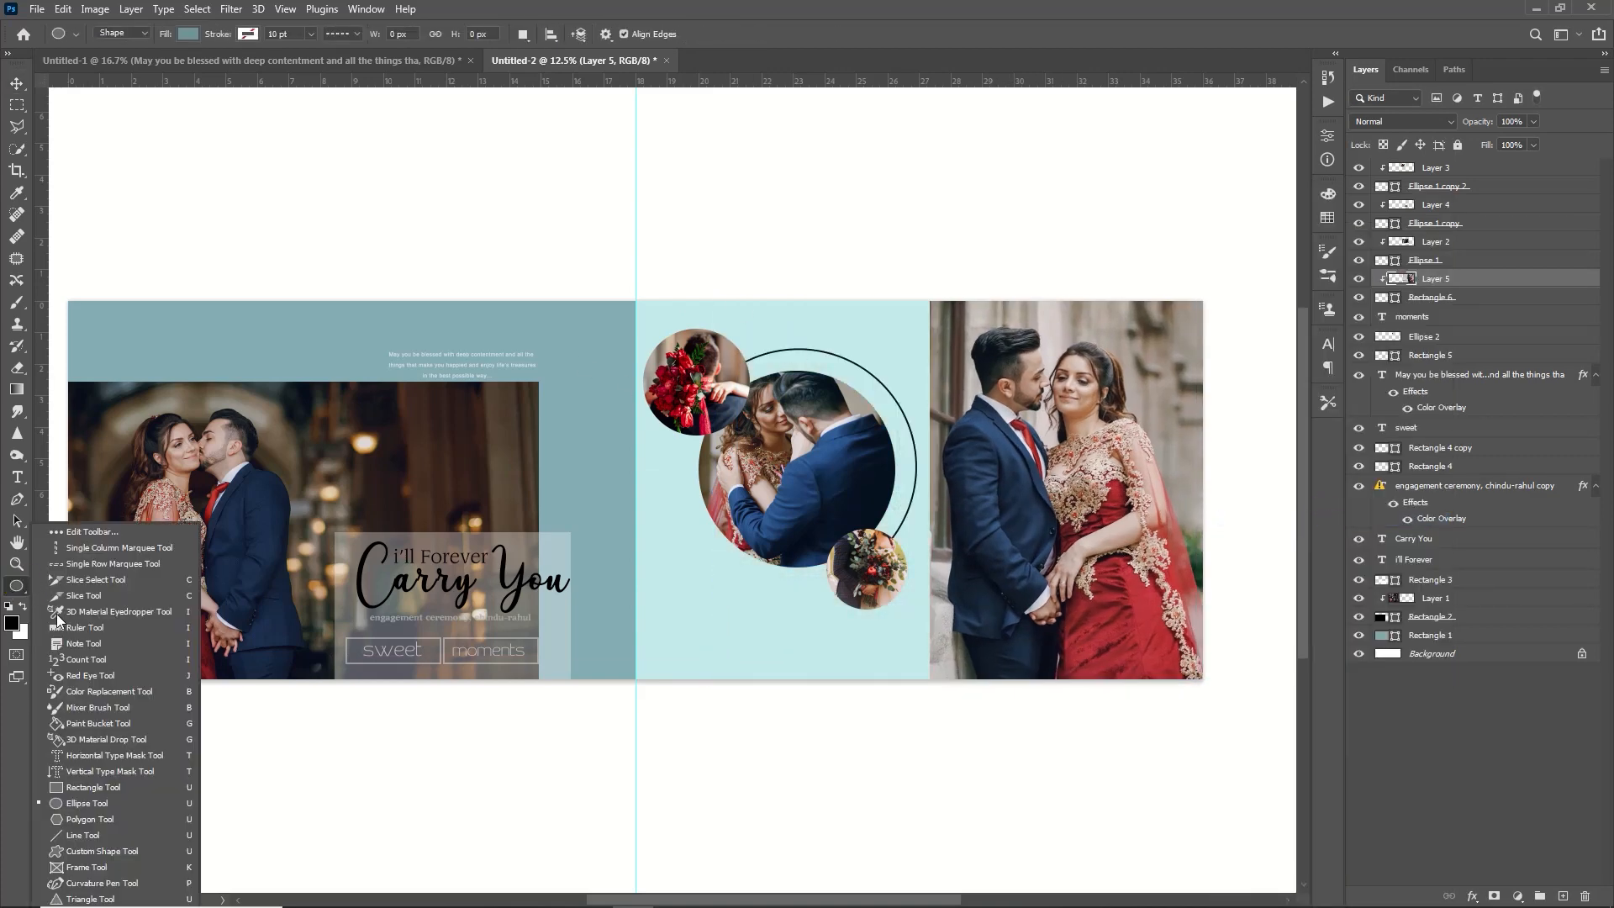
pyautogui.click(81, 771)
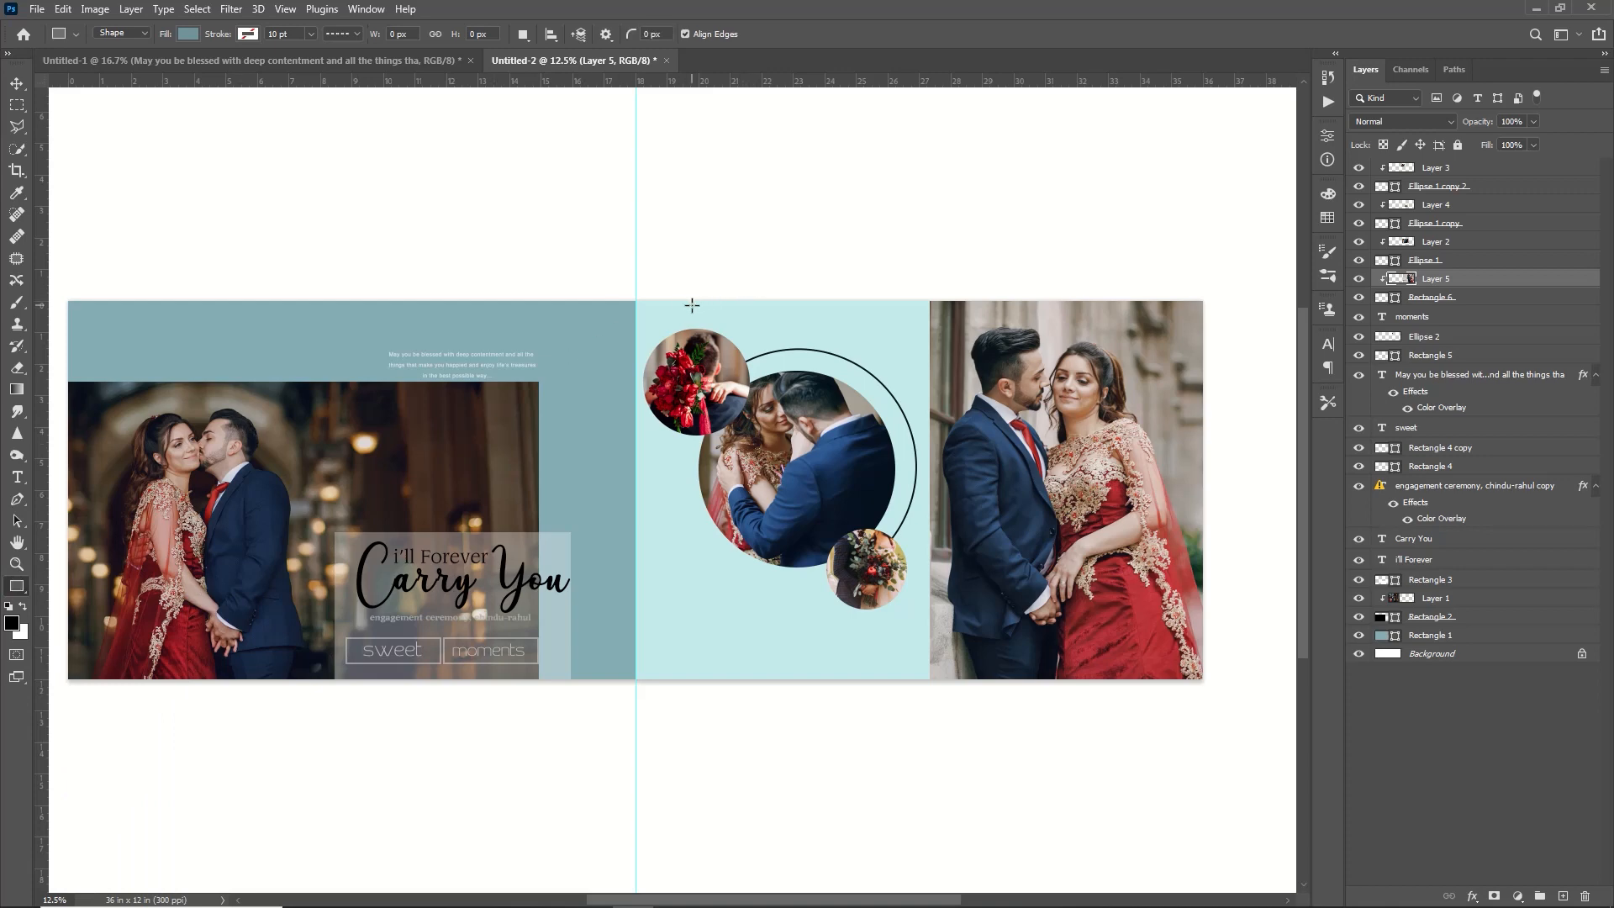
pyautogui.moveTo(689, 299); pyautogui.dragTo(874, 329)
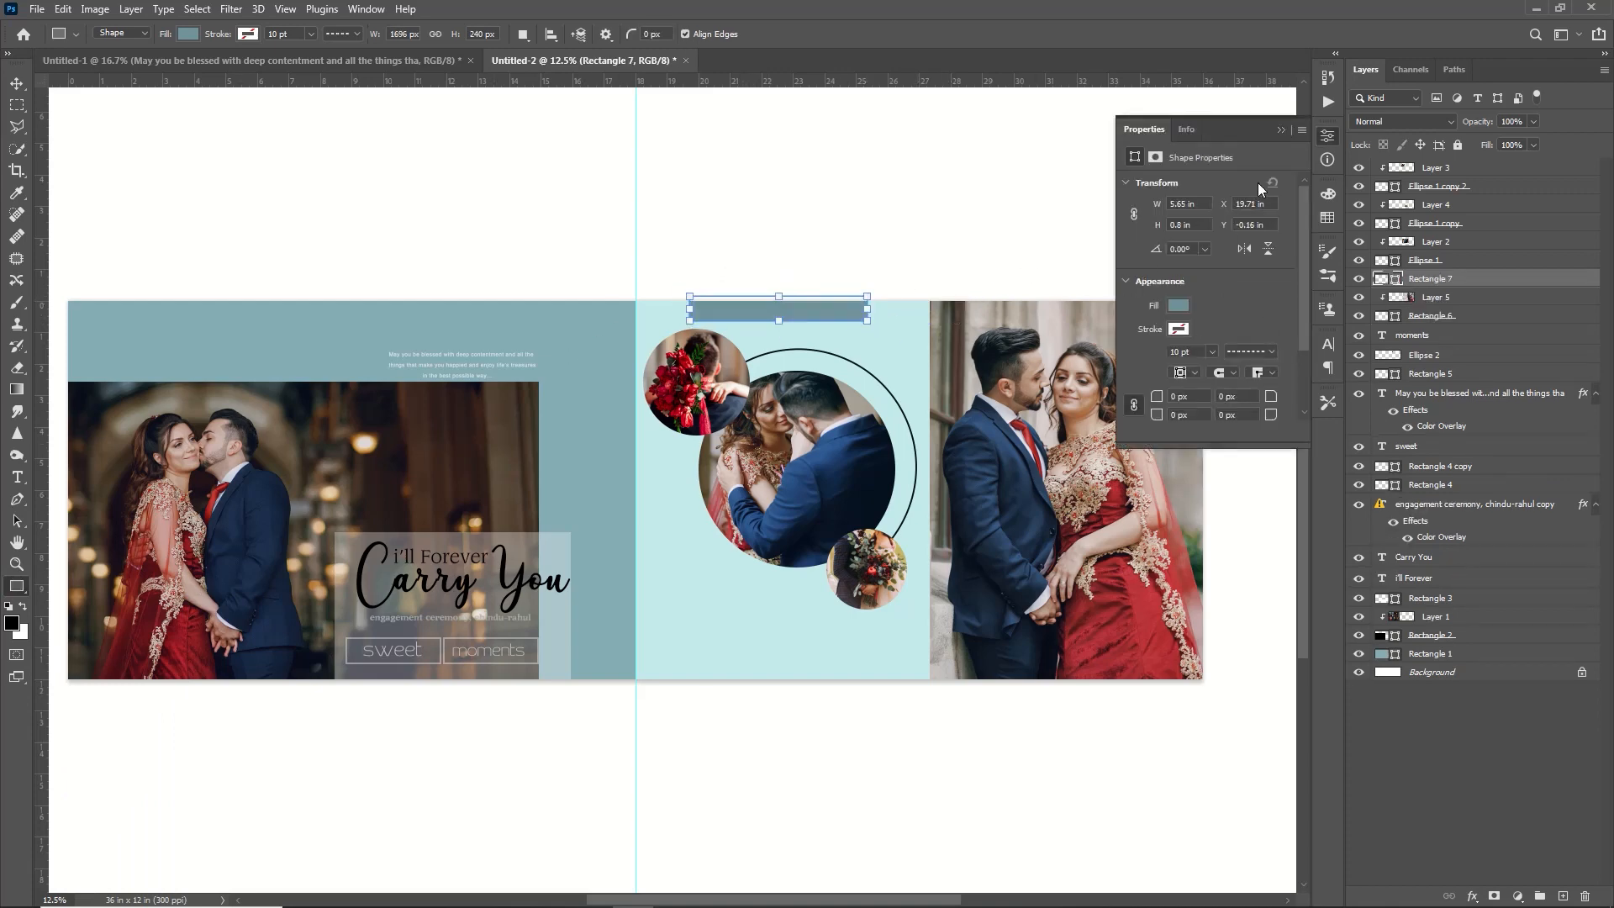
pyautogui.click(1287, 129)
pyautogui.press('v')
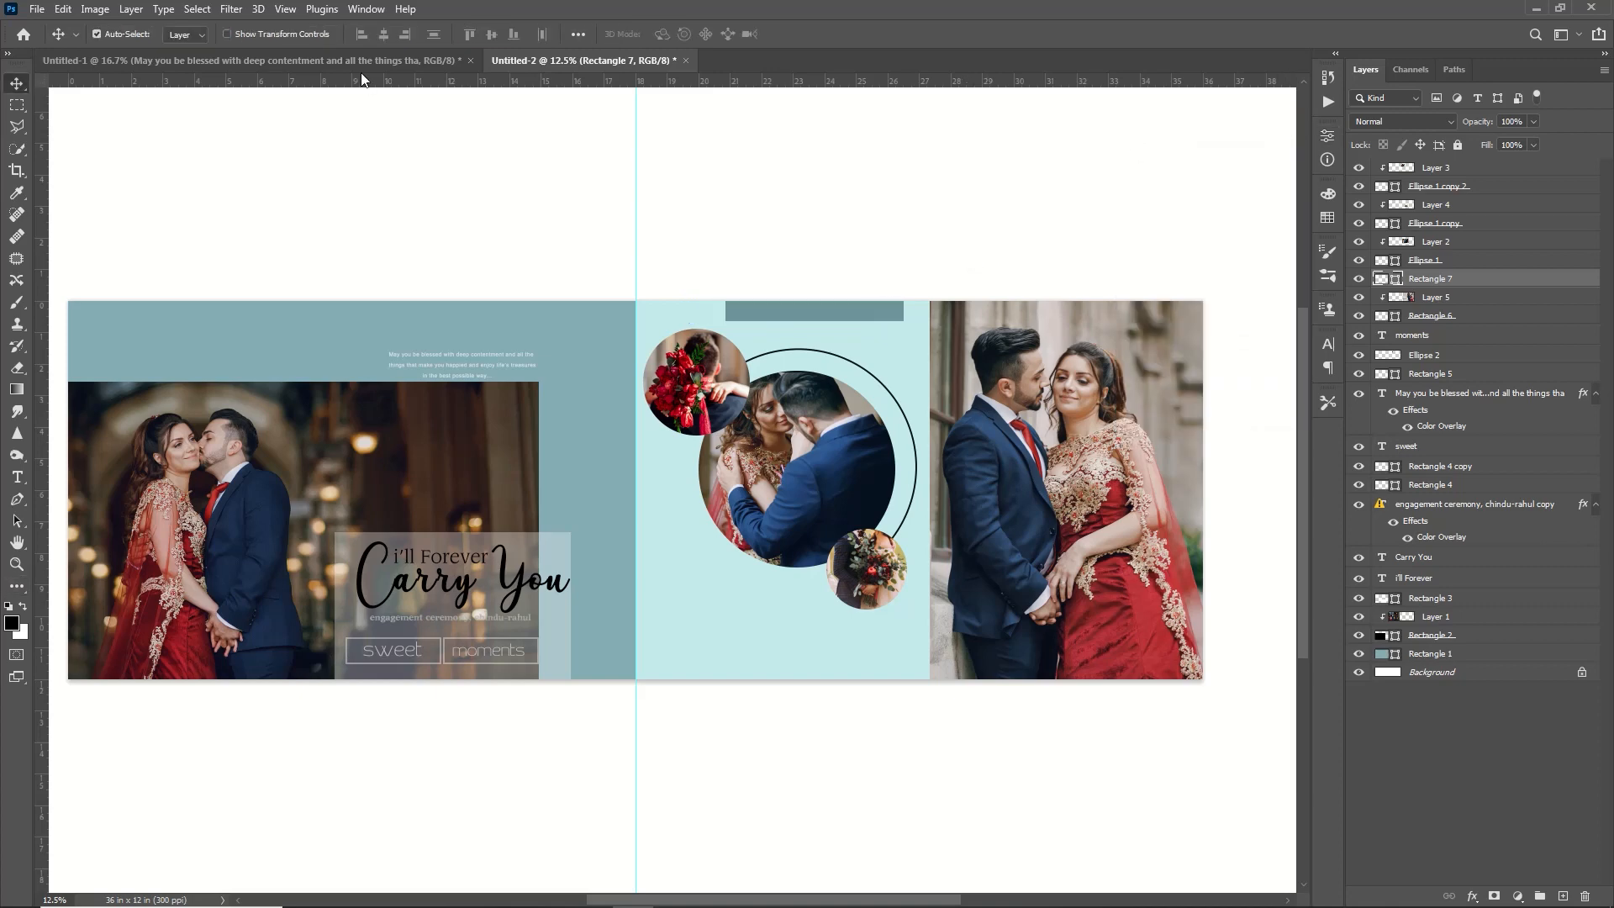
# Step: Bring the couple's wedding ceremony caption from Untitled-1 onto the teal bar and give it a coral #fc5c51 Color Overlay
pyautogui.click(374, 60)
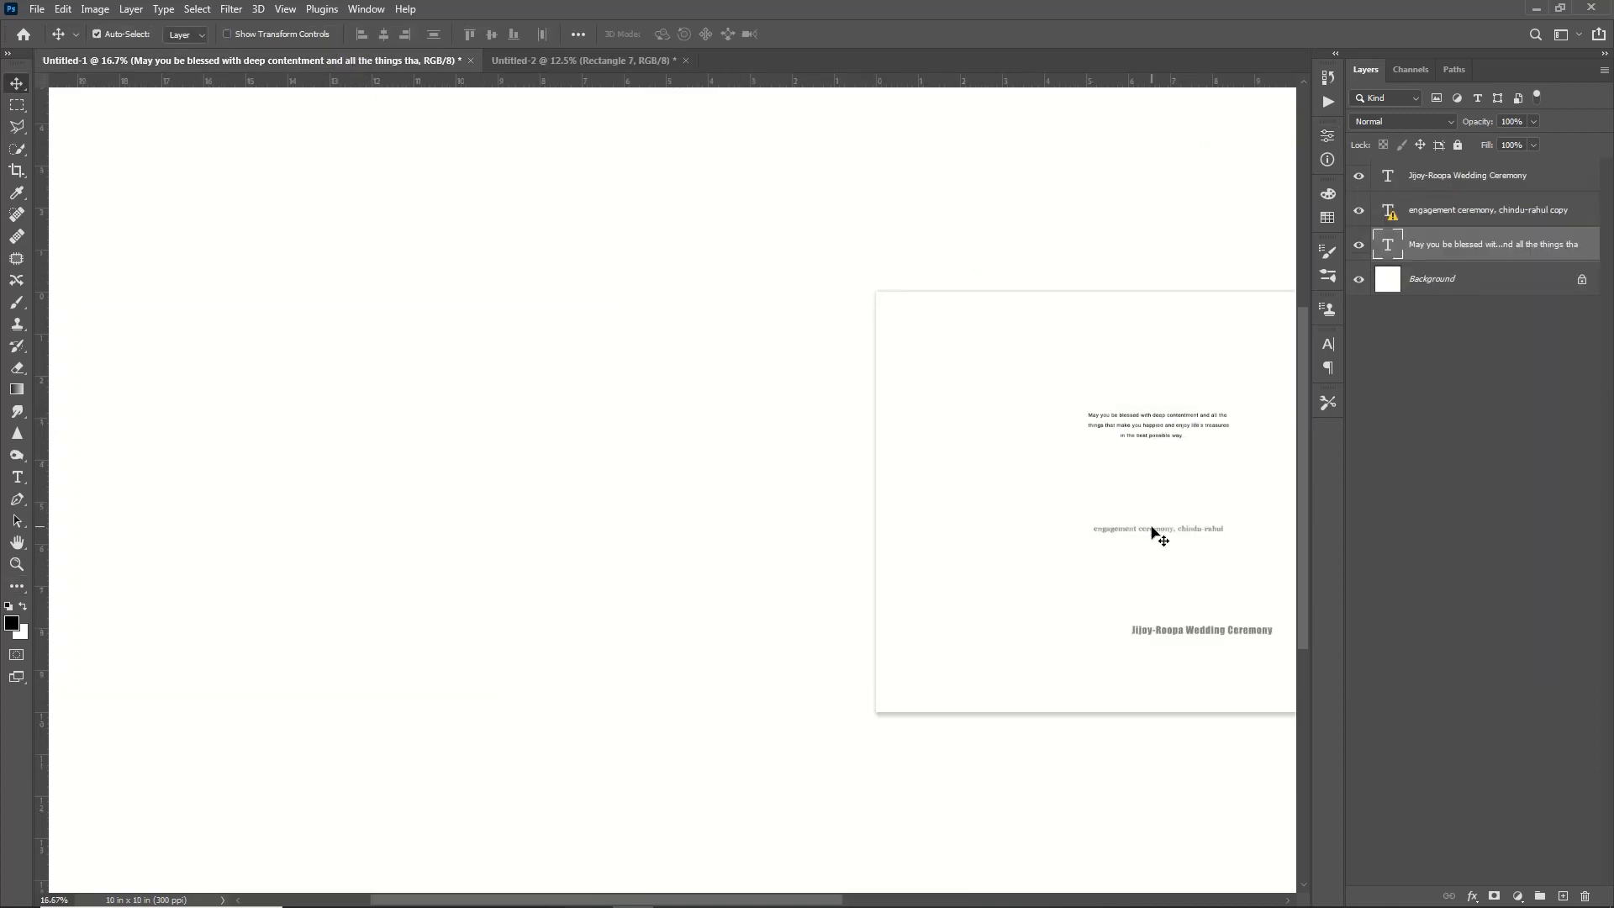
pyautogui.moveTo(1217, 633); pyautogui.dragTo(798, 319)
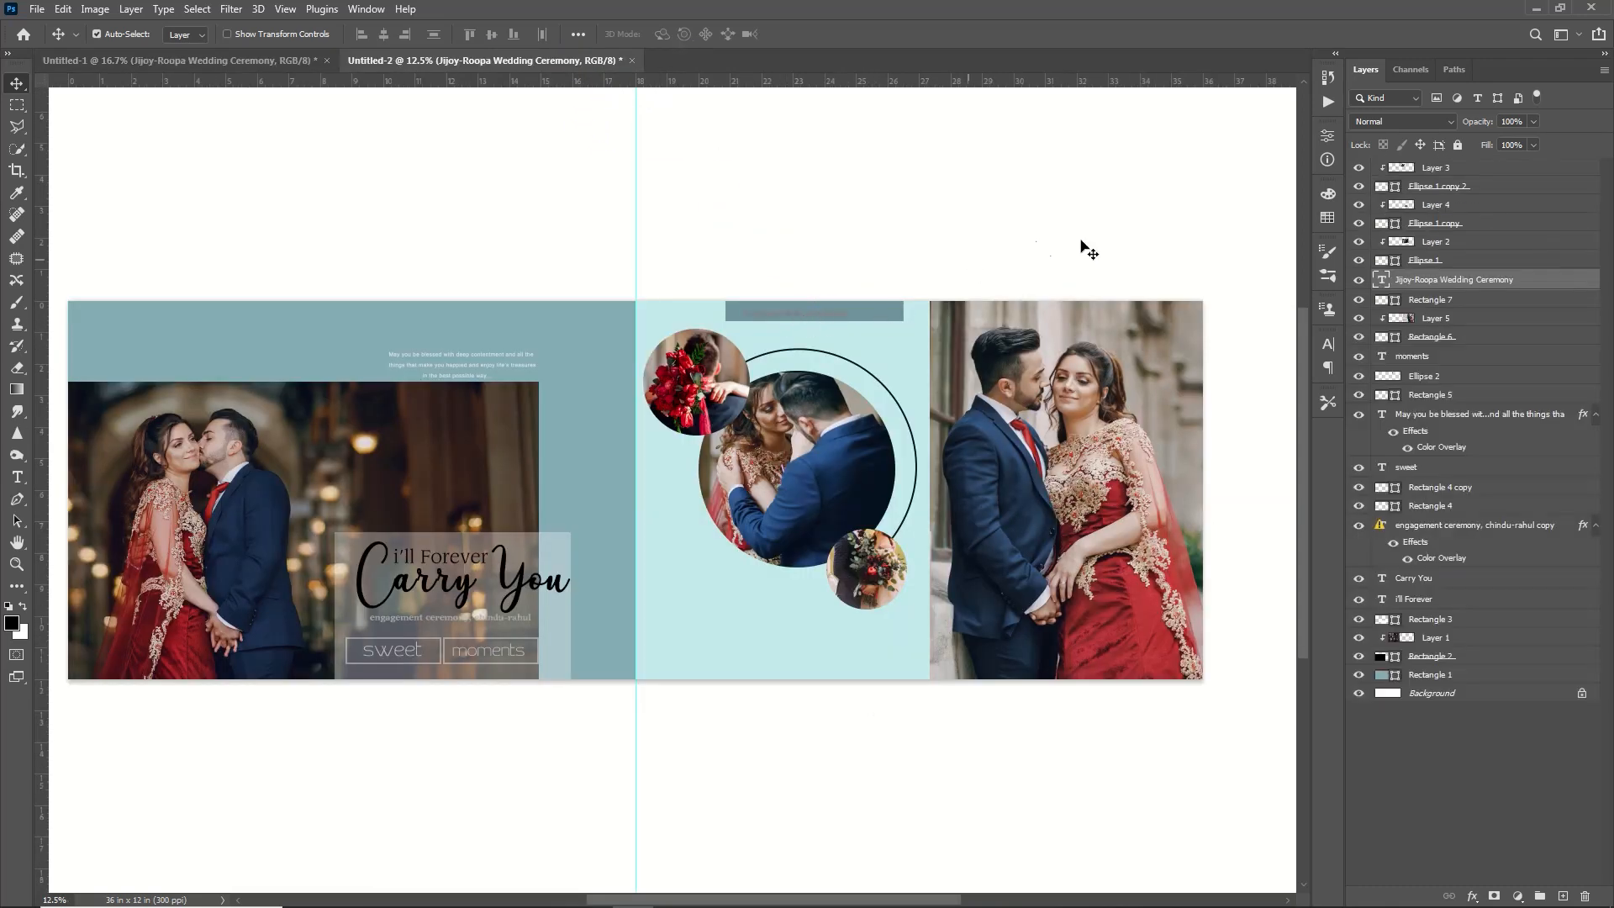
pyautogui.doubleClick(1579, 280)
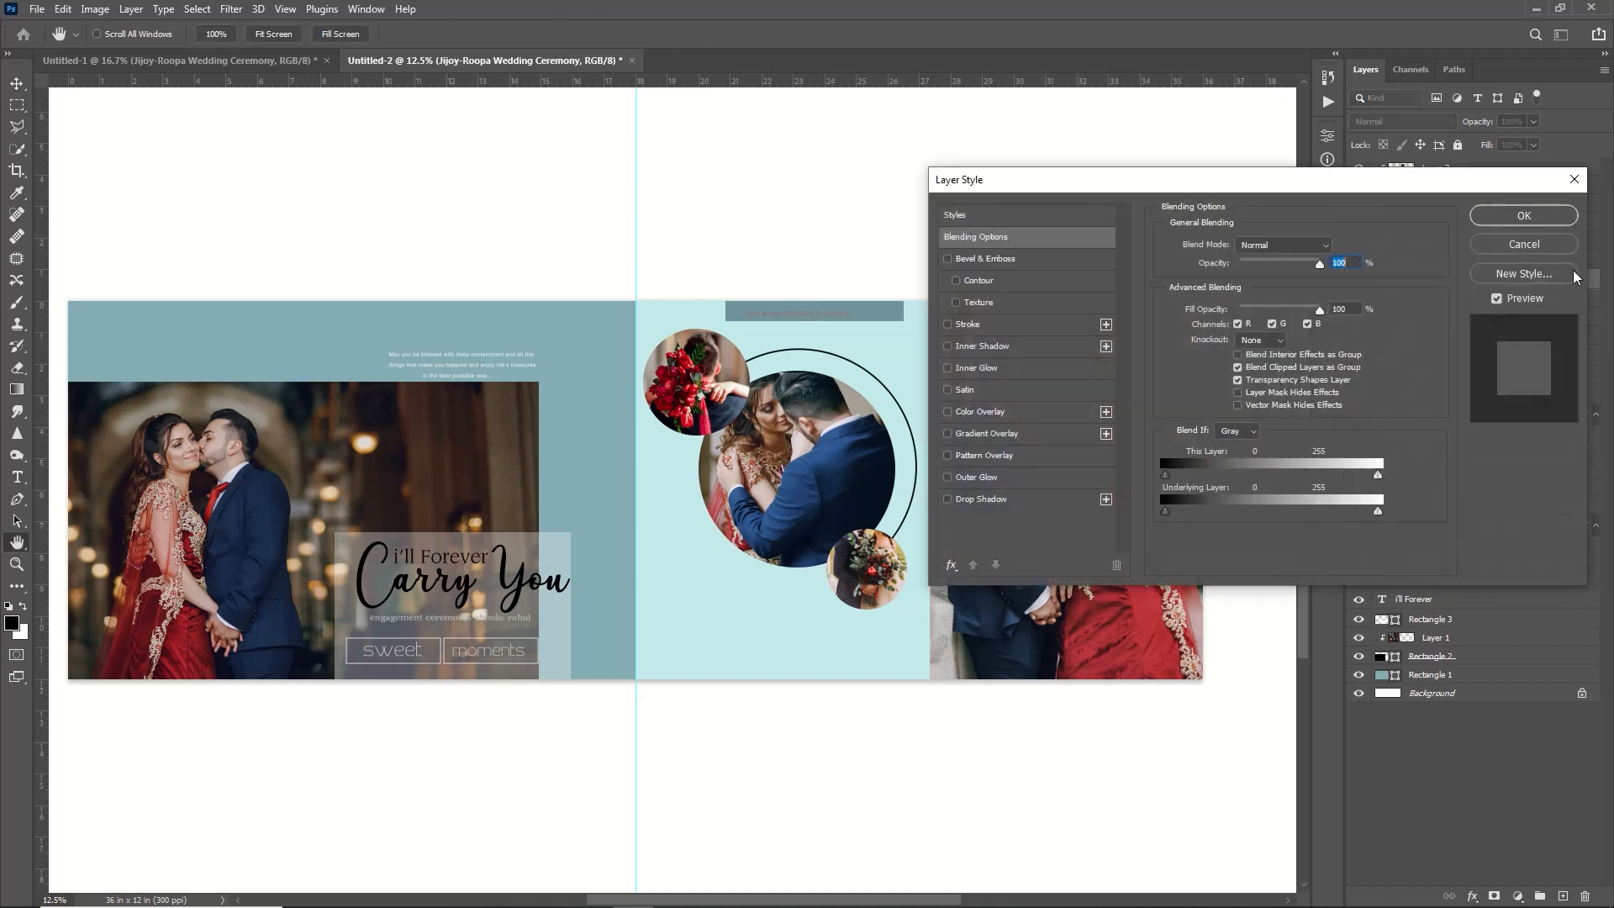
pyautogui.click(1016, 410)
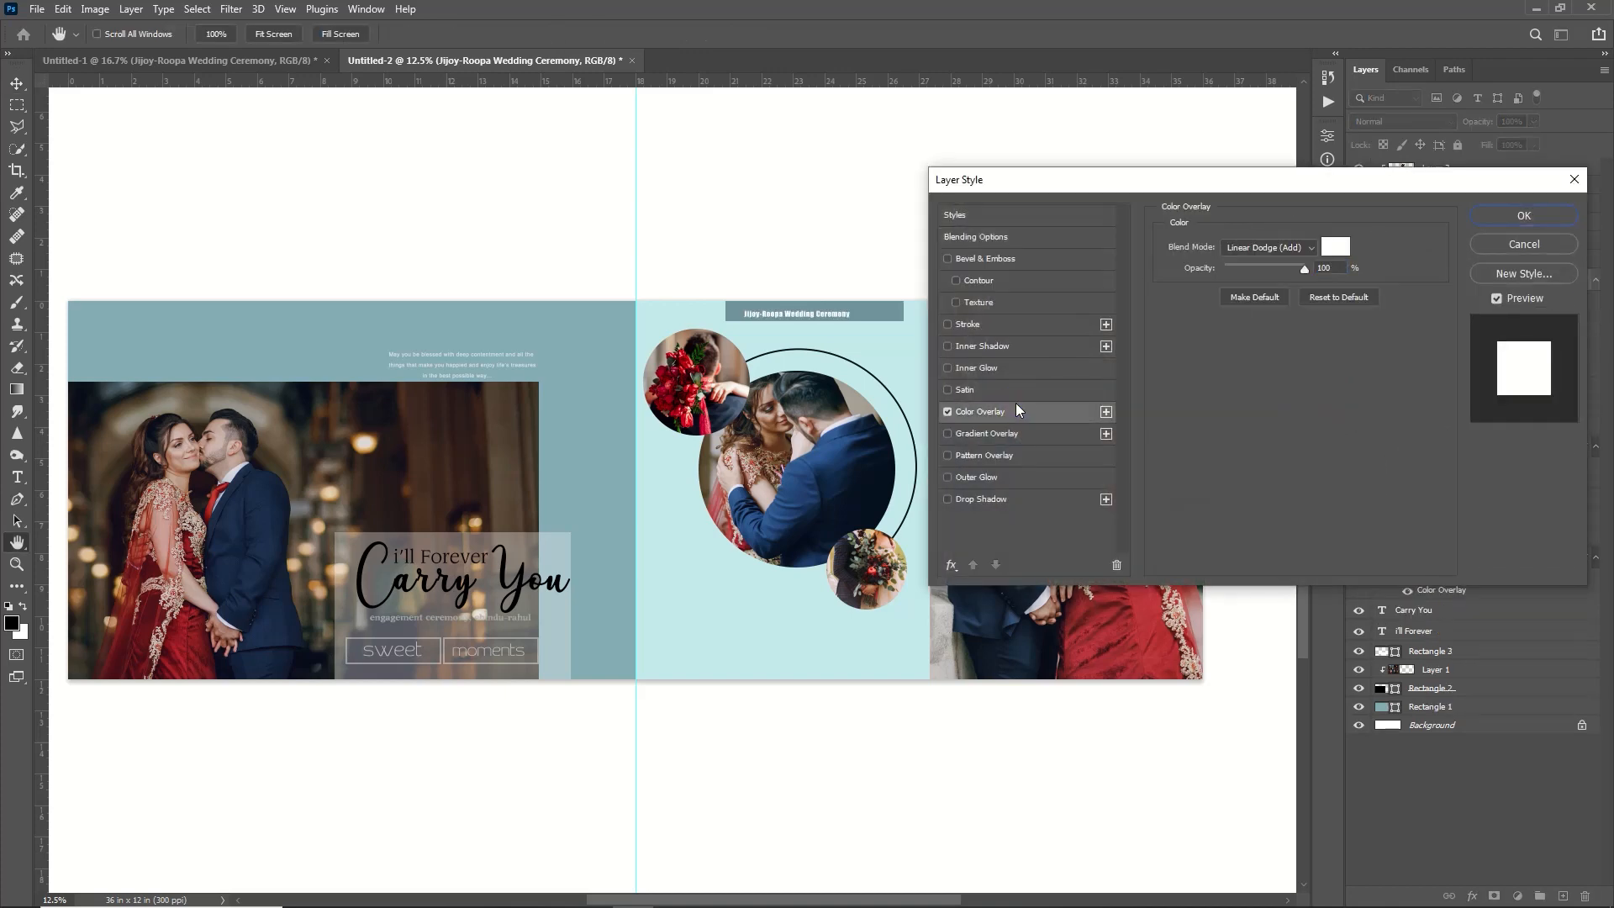
pyautogui.click(1337, 247)
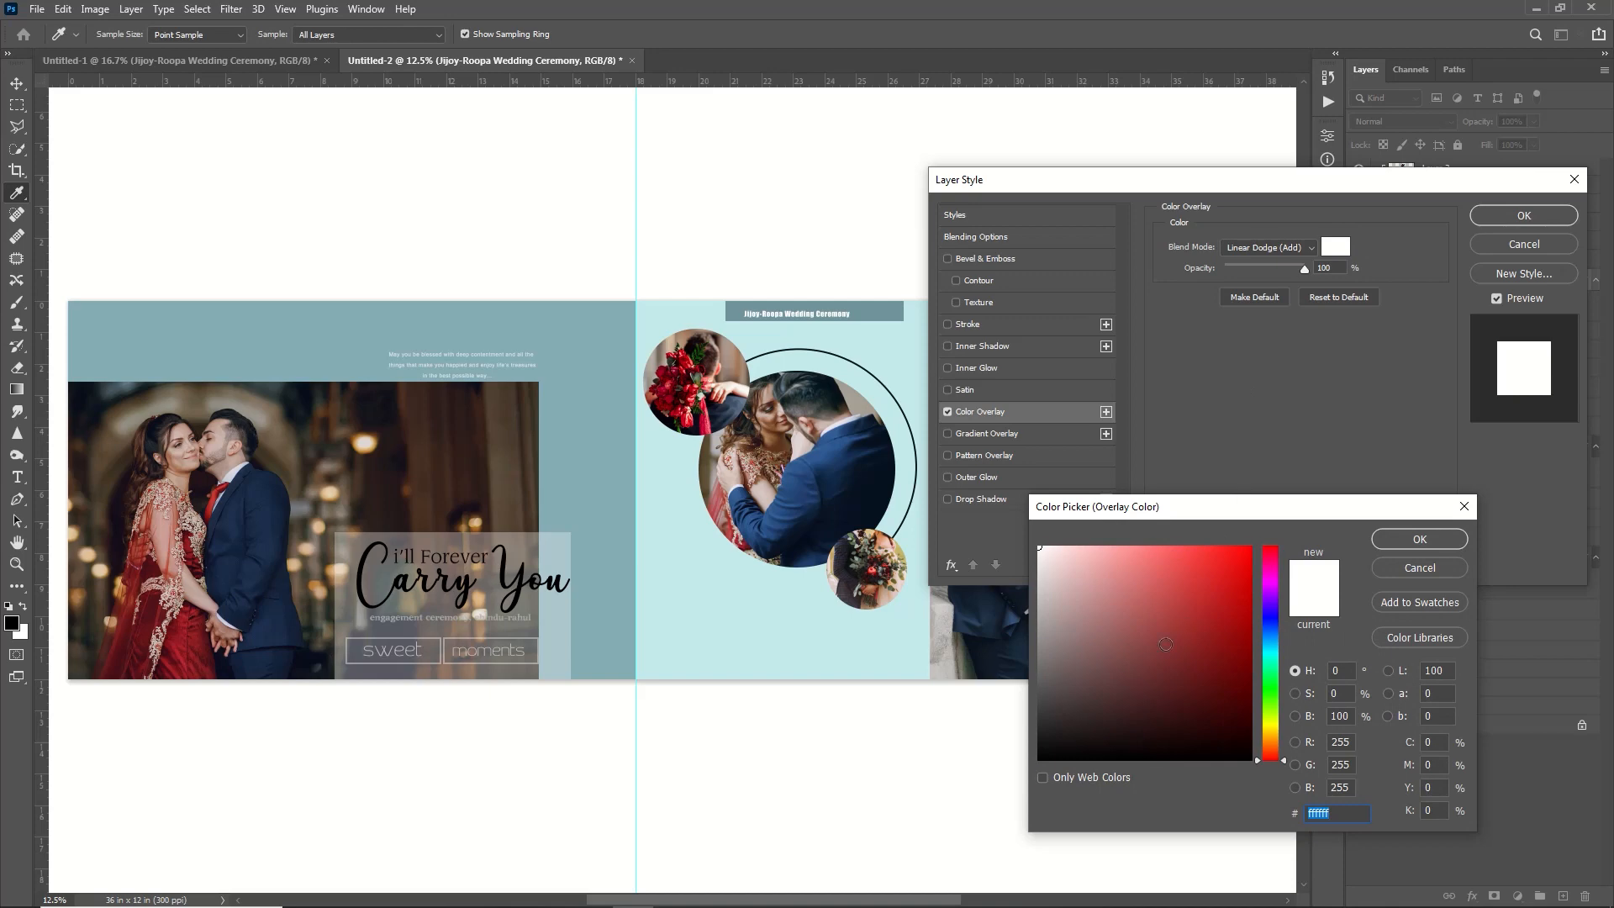
pyautogui.click(692, 383)
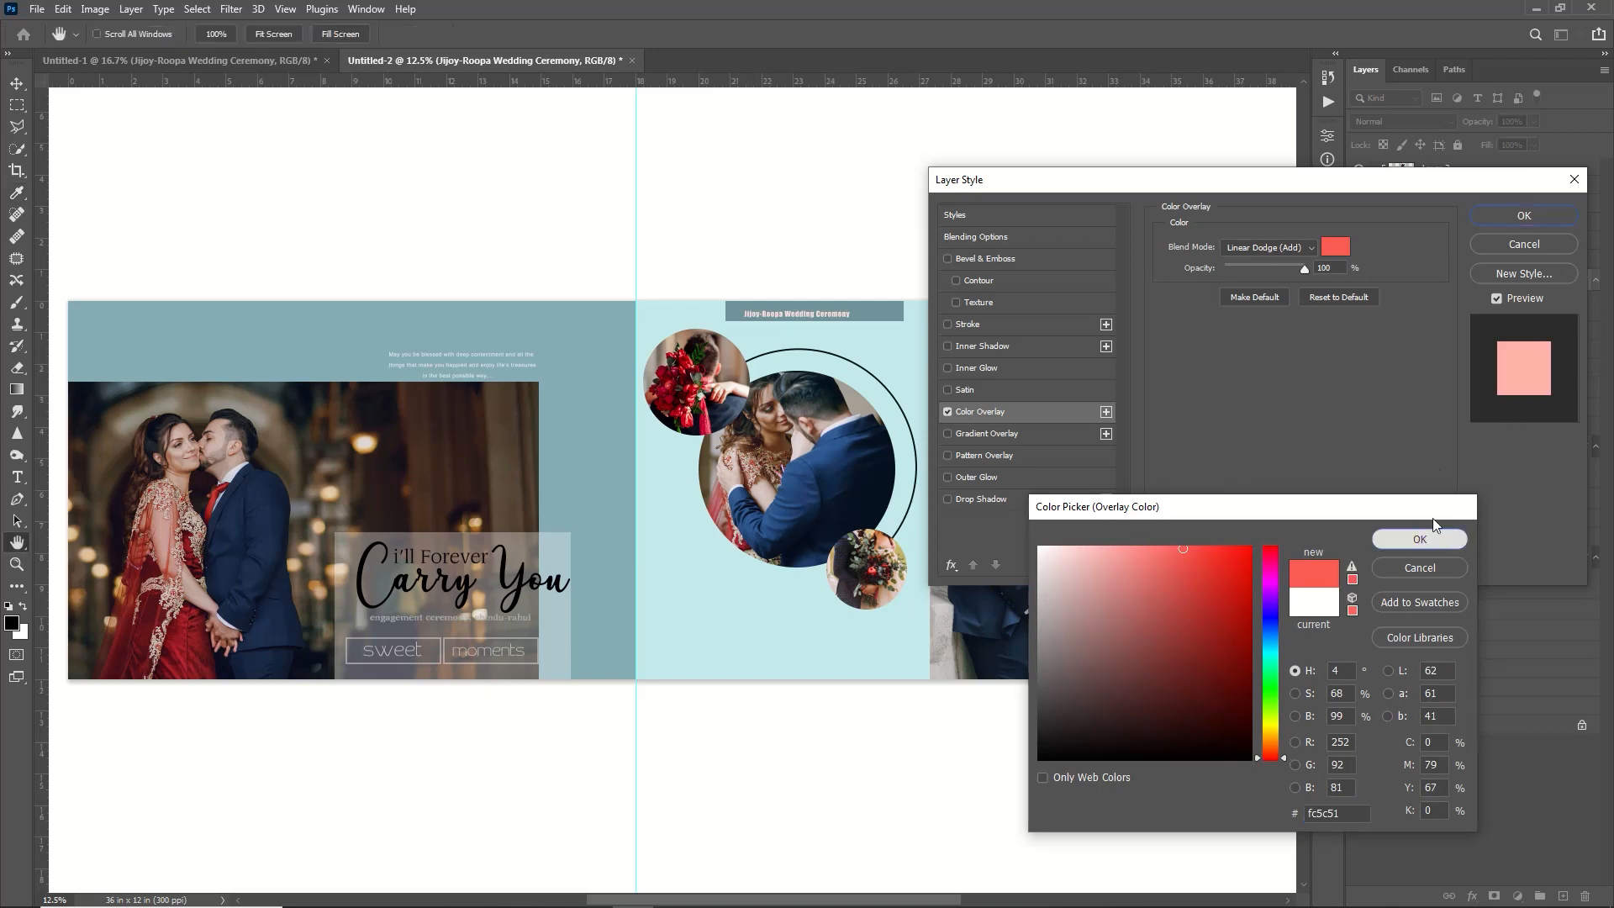
pyautogui.click(1429, 539)
pyautogui.click(1524, 215)
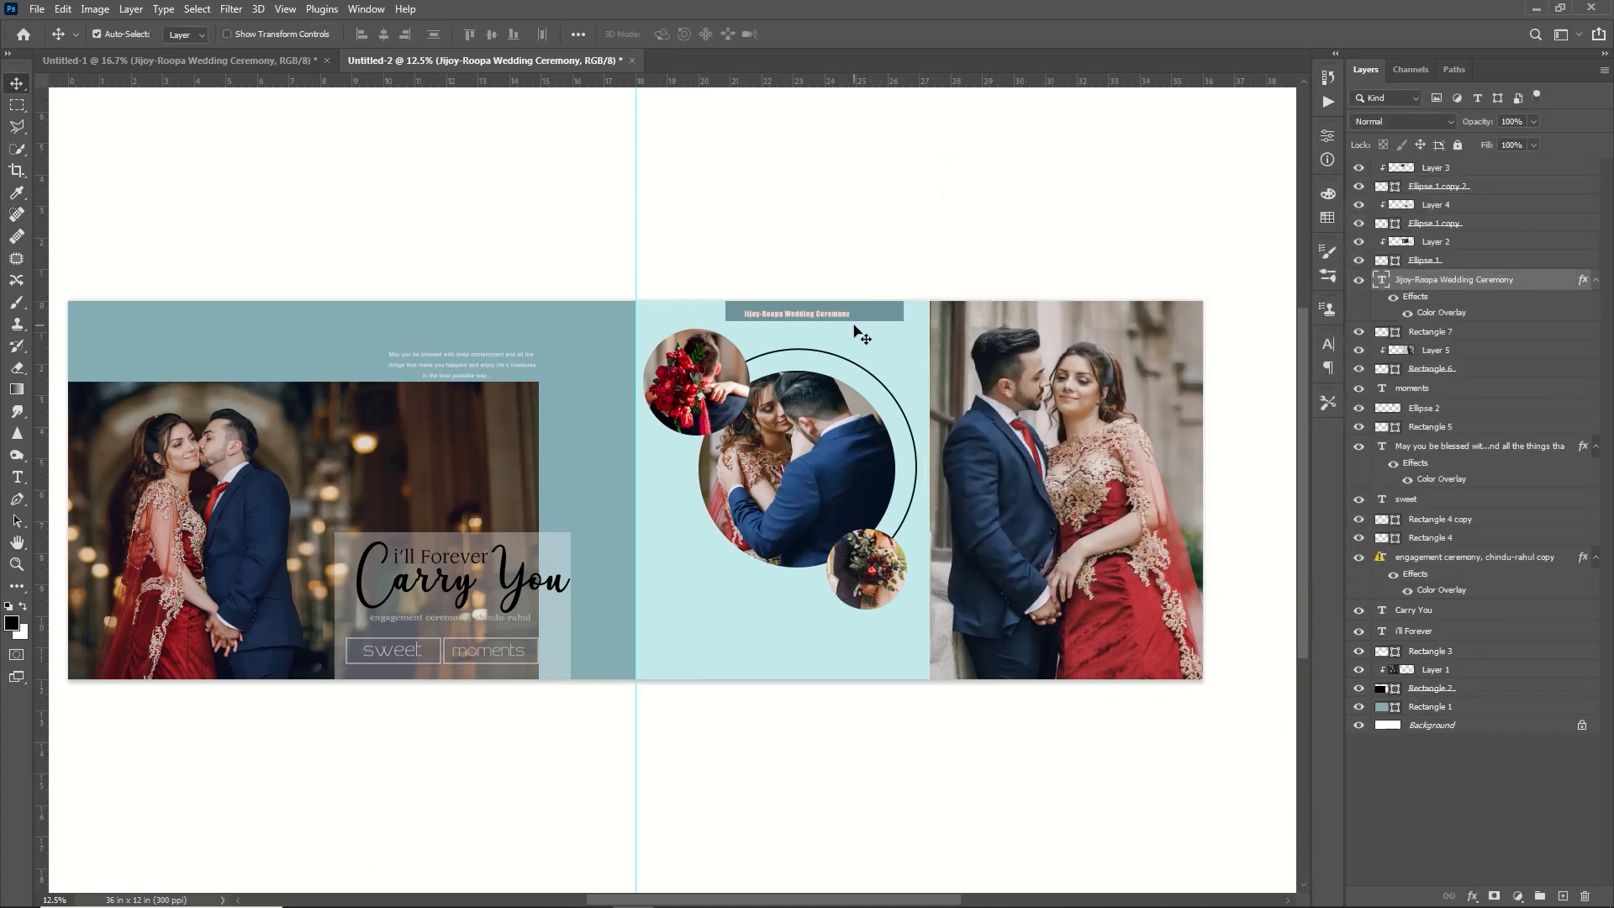
# Step: Widen the wedding ceremony caption's letter tracking so it spans most of the teal bar, and lower its opacity to 45%
pyautogui.press('t')
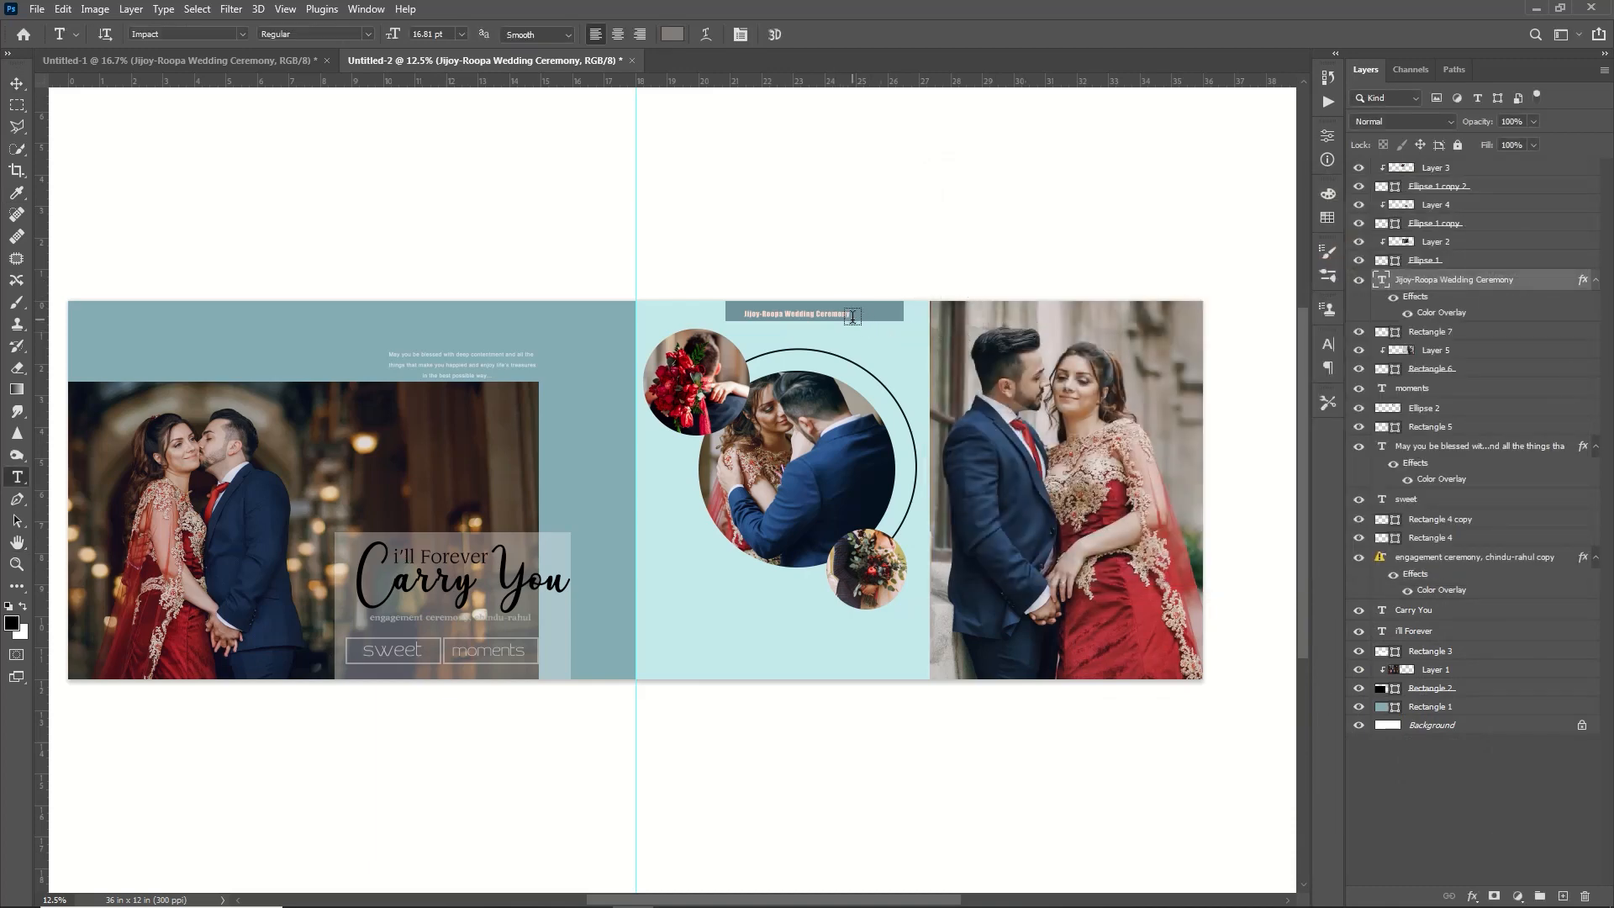
pyautogui.moveTo(851, 316); pyautogui.dragTo(718, 307)
pyautogui.click(1331, 343)
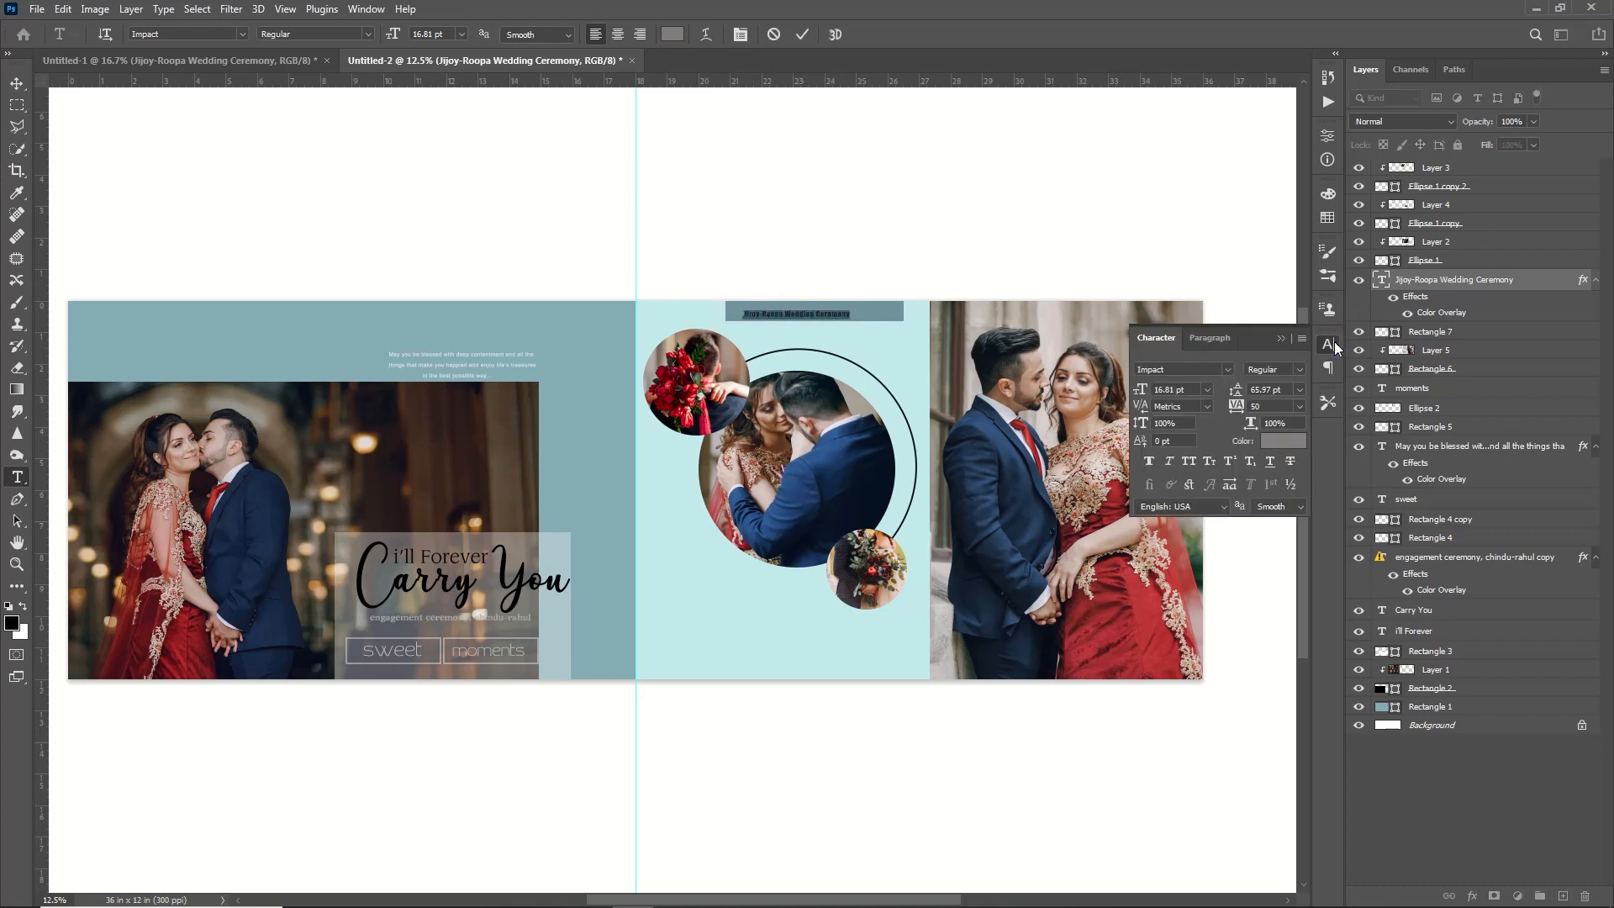
pyautogui.moveTo(1242, 418); pyautogui.dragTo(1249, 423)
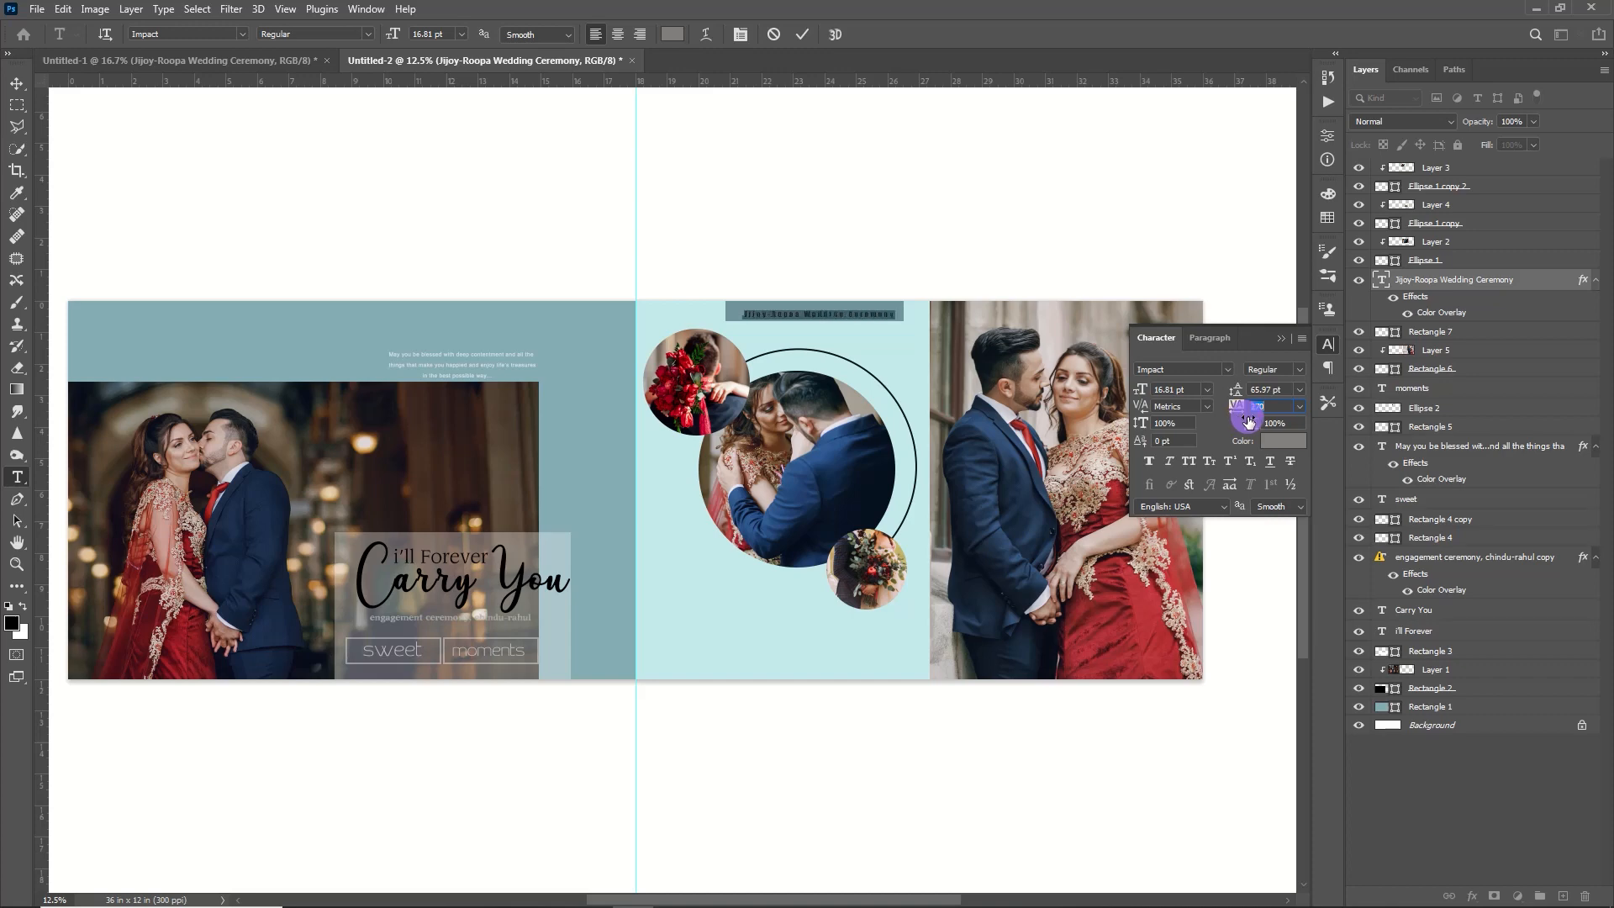
pyautogui.click(1276, 340)
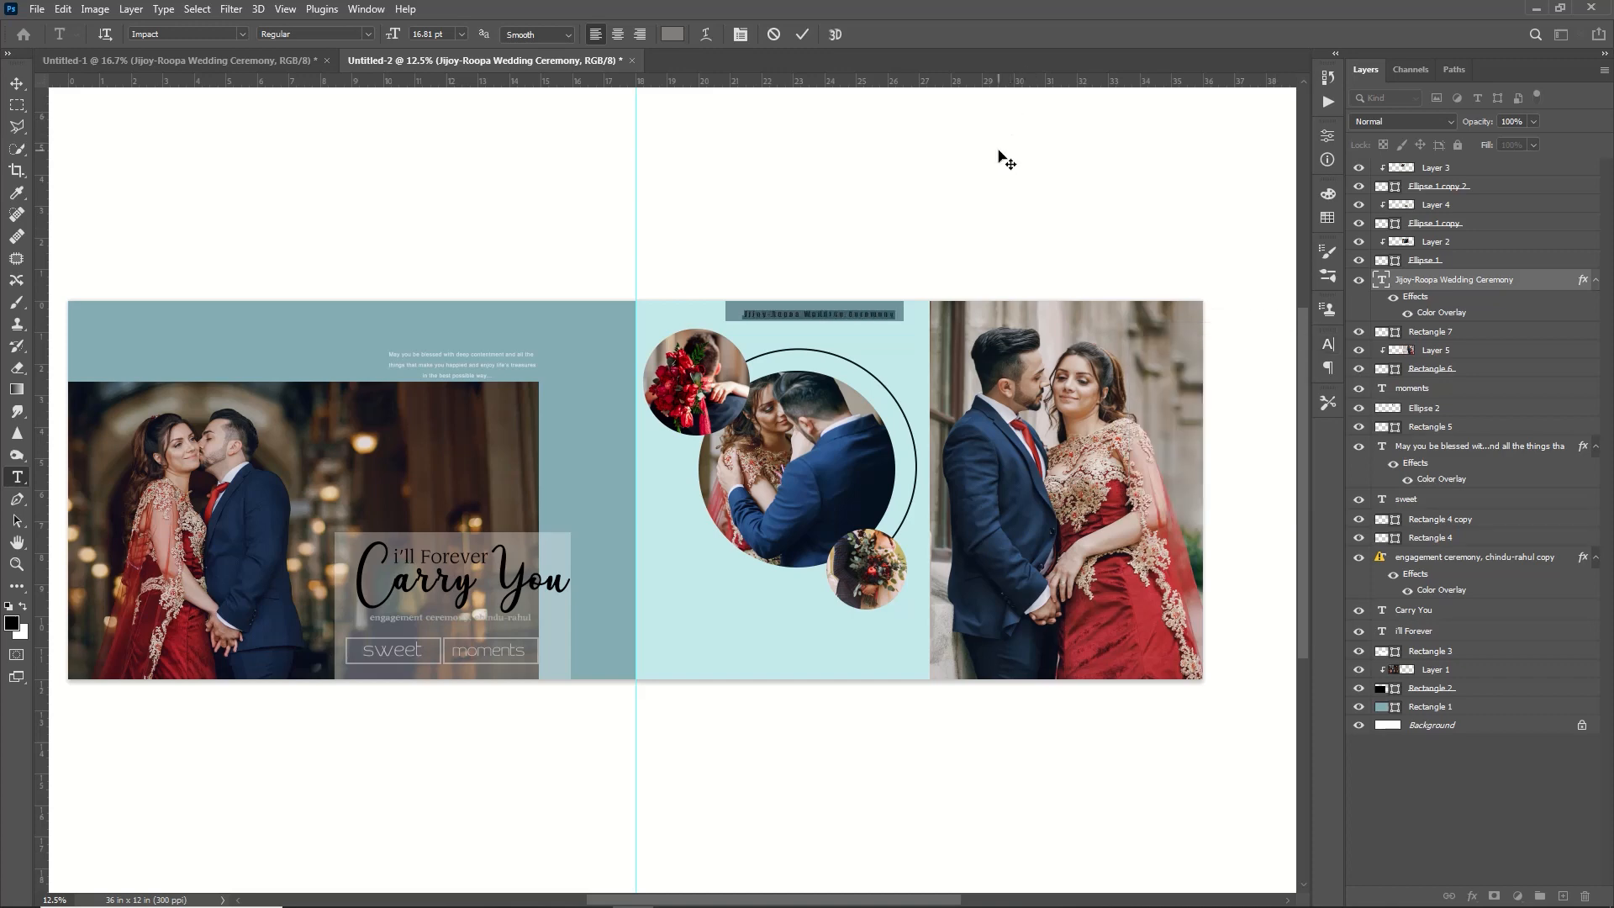
pyautogui.click(802, 34)
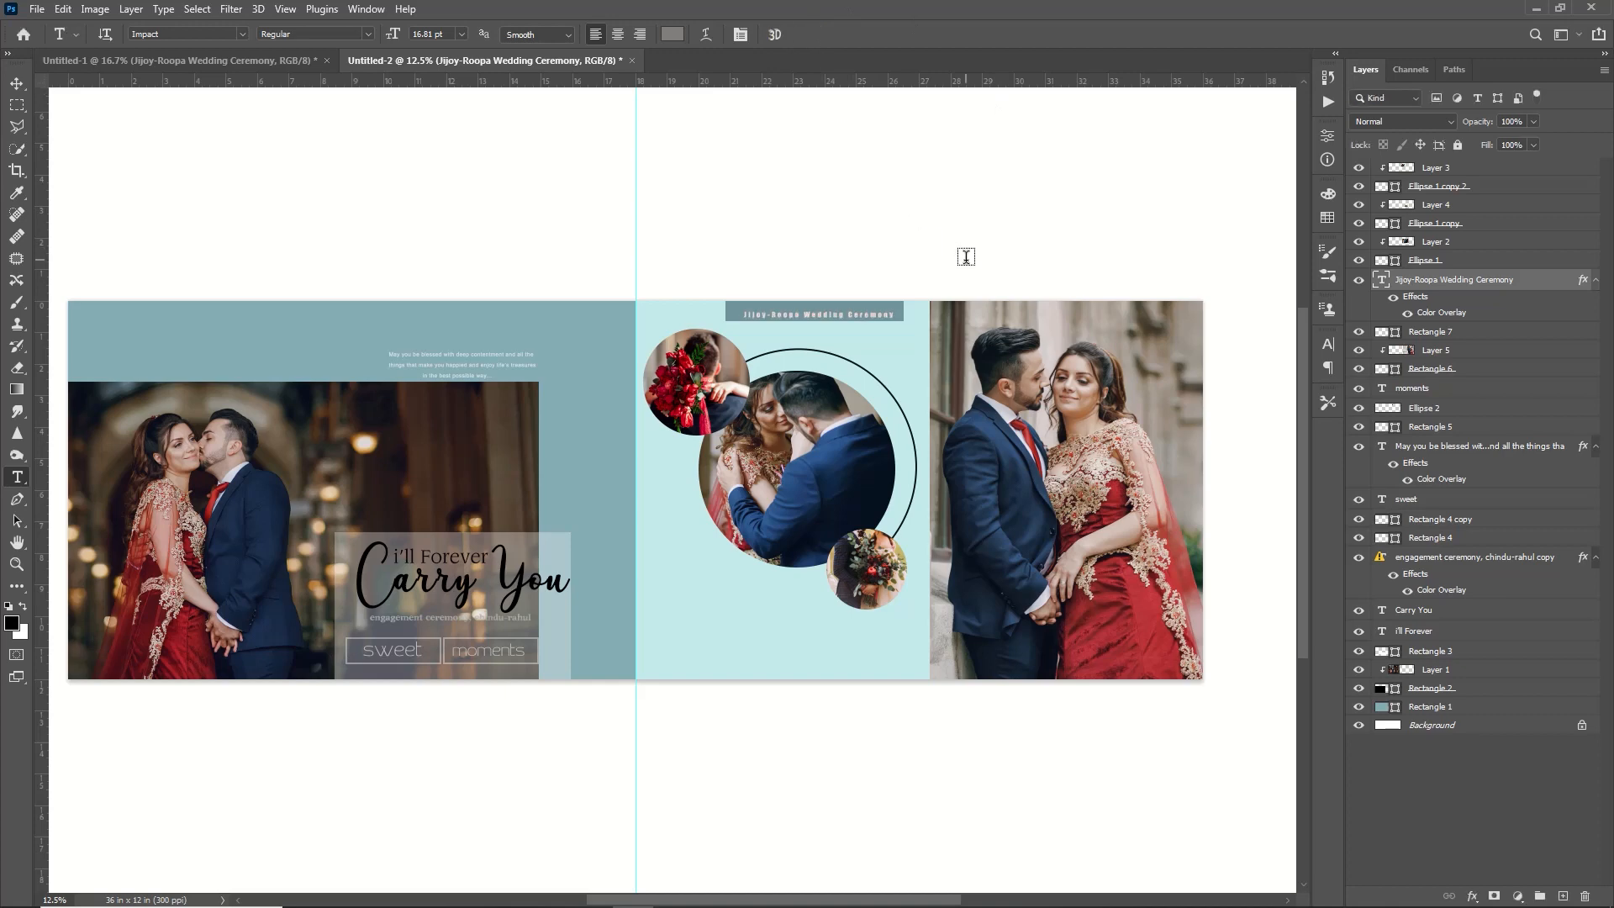
pyautogui.moveTo(1485, 128); pyautogui.dragTo(1464, 125)
# Step: Add the text "The" below the large circle in 28 pt Georgia, coloured near-black #0b0a0a
pyautogui.click(686, 567)
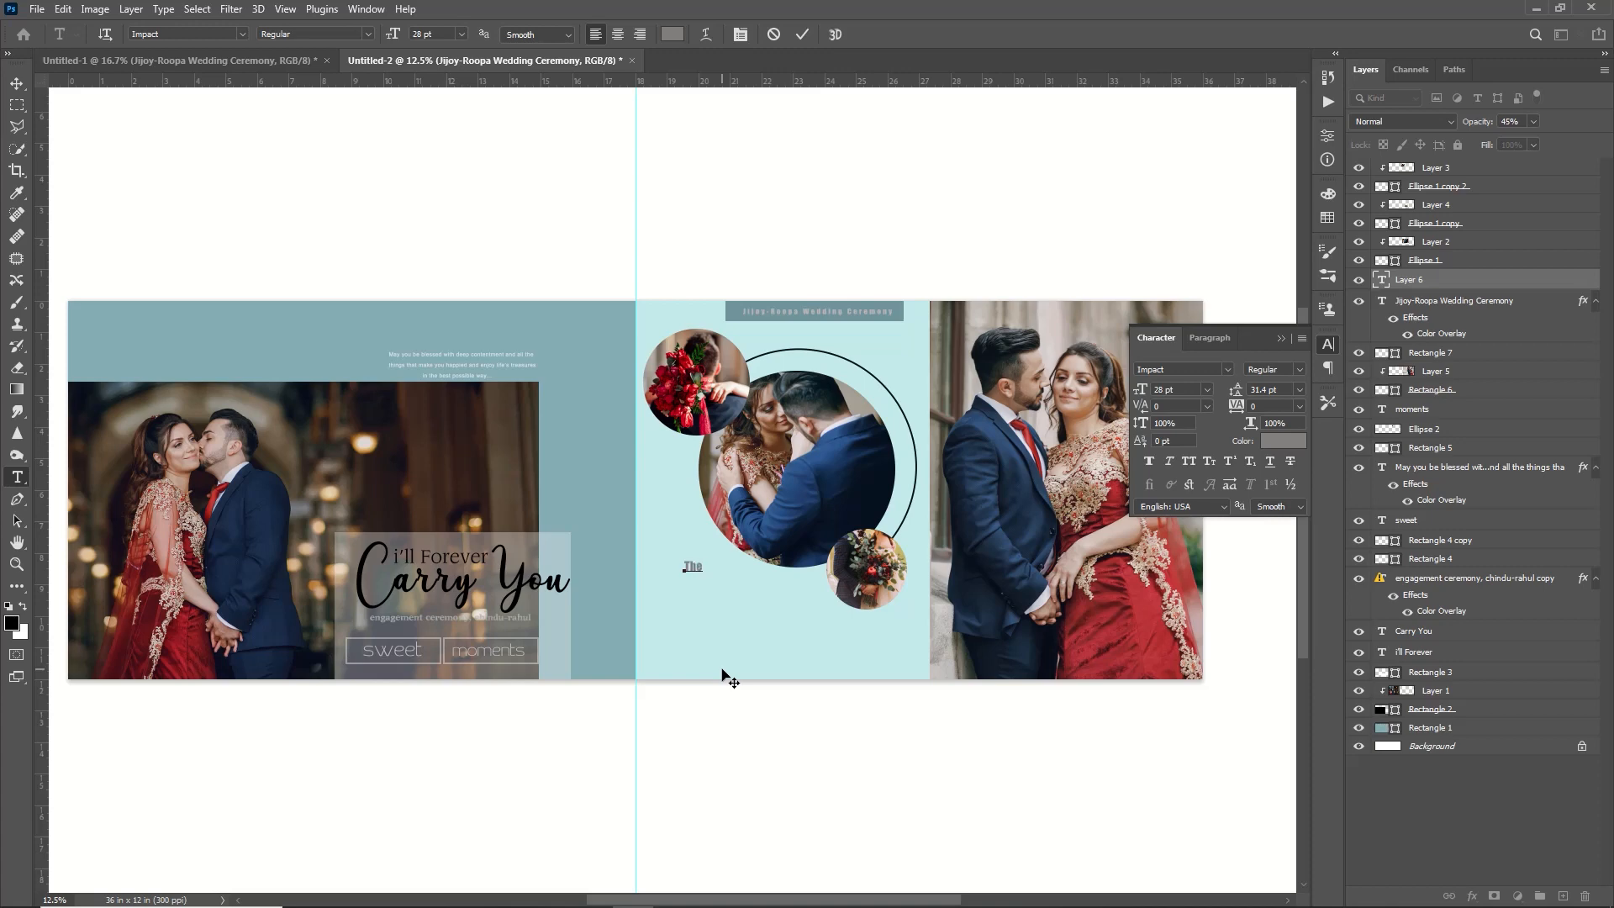
pyautogui.doubleClick(687, 567)
pyautogui.click(1299, 438)
pyautogui.moveTo(1110, 703)
pyautogui.mouseDown()
pyautogui.moveTo(1096, 739)
pyautogui.moveTo(1061, 751)
pyautogui.mouseUp()
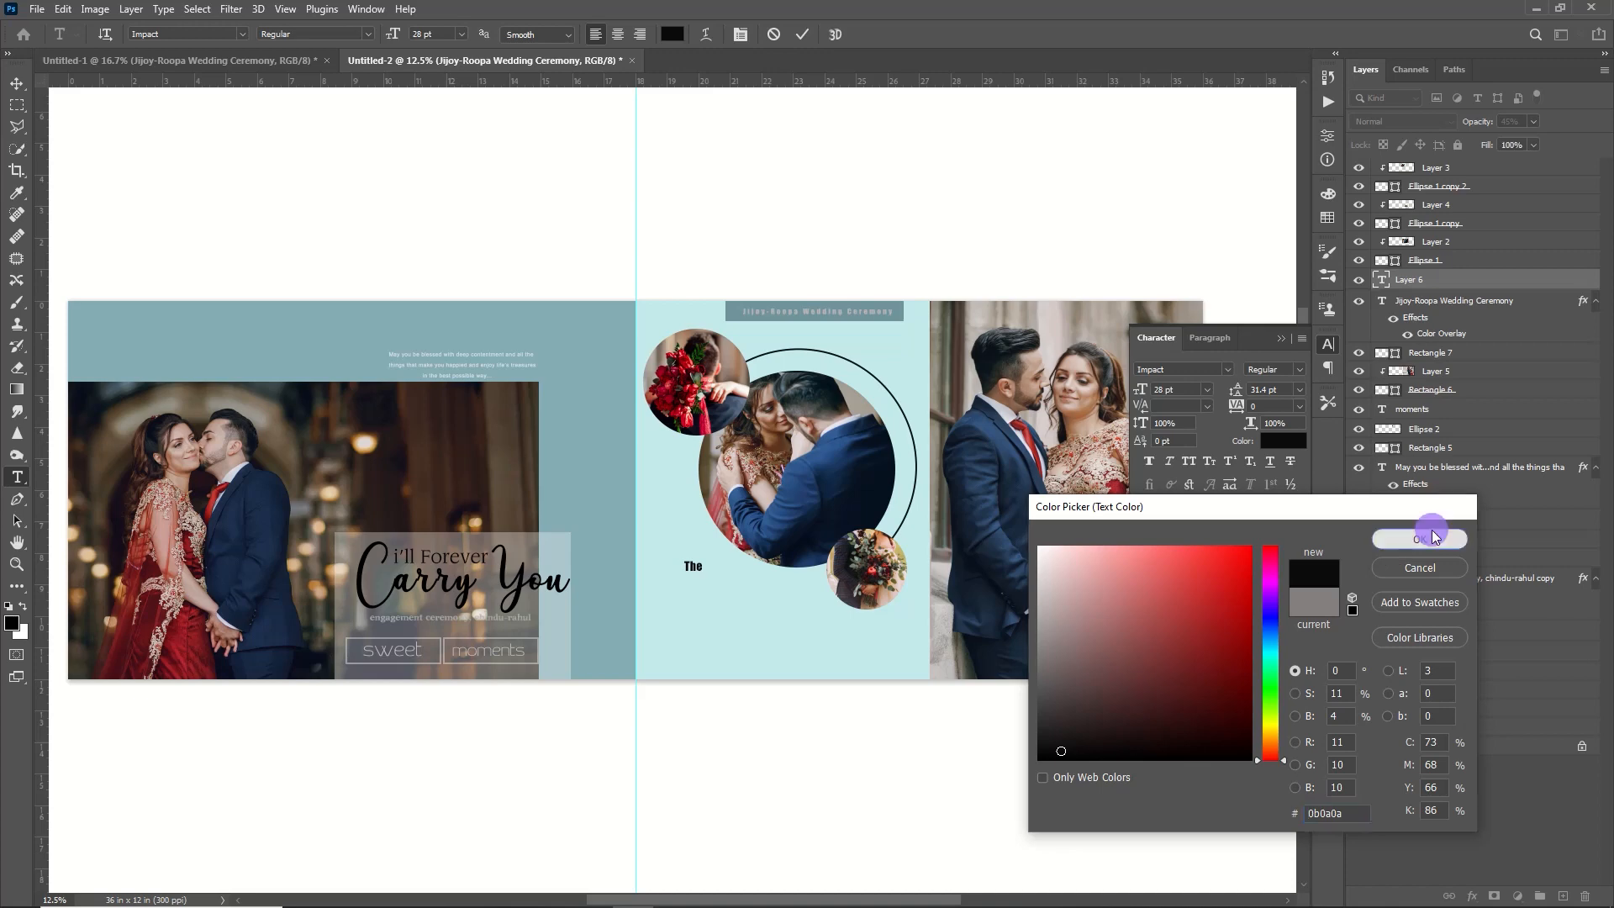
pyautogui.click(1431, 536)
pyautogui.click(242, 34)
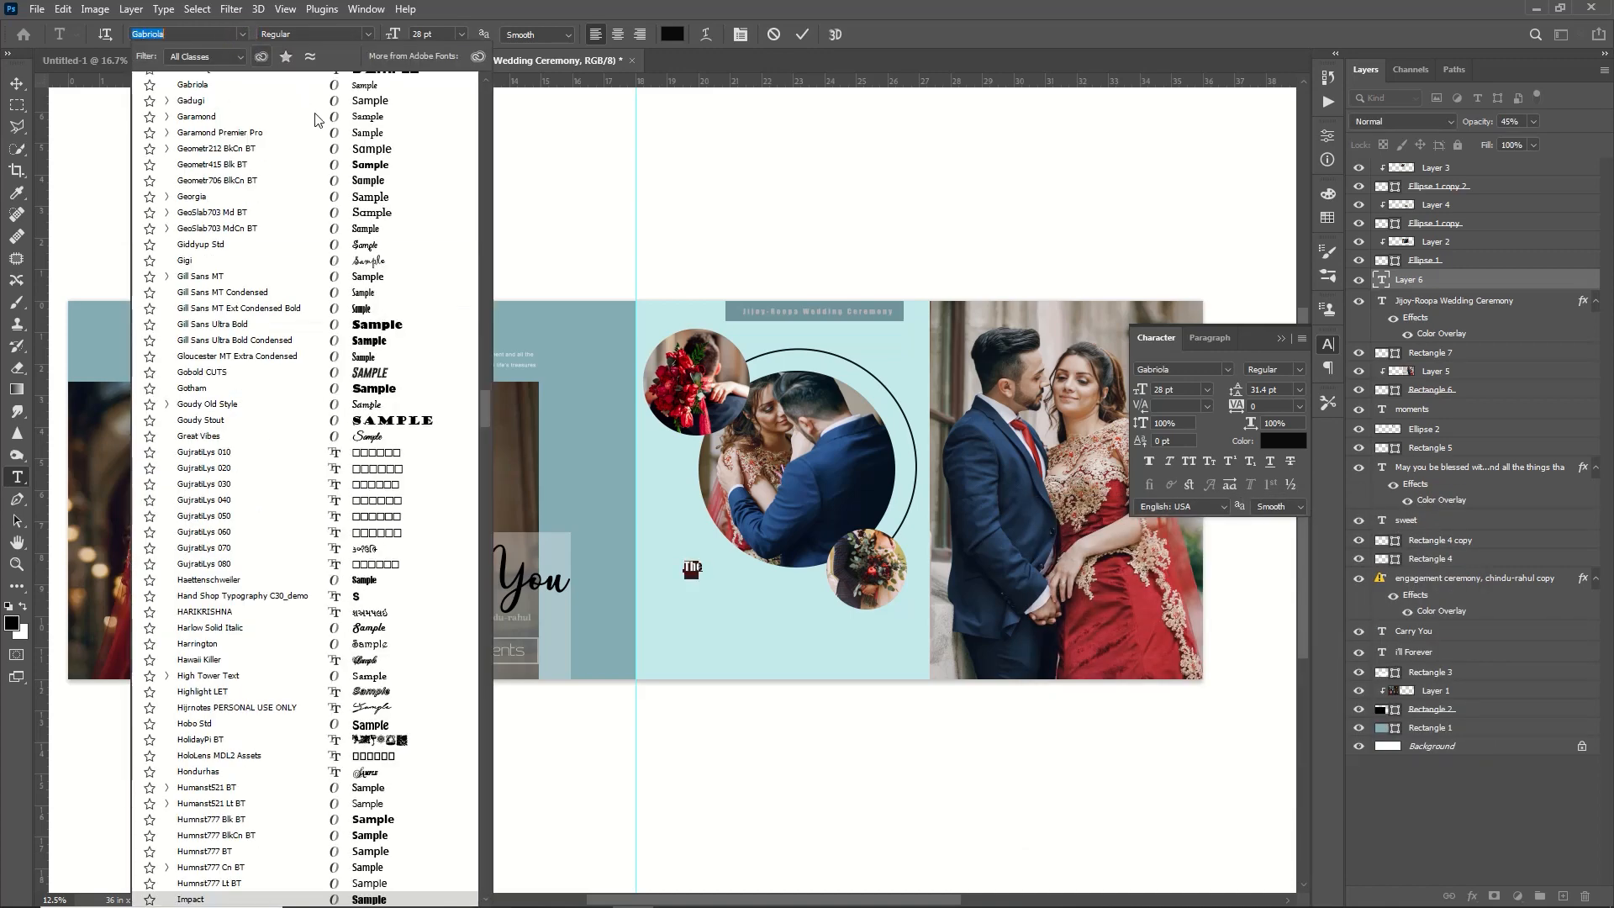
pyautogui.click(392, 197)
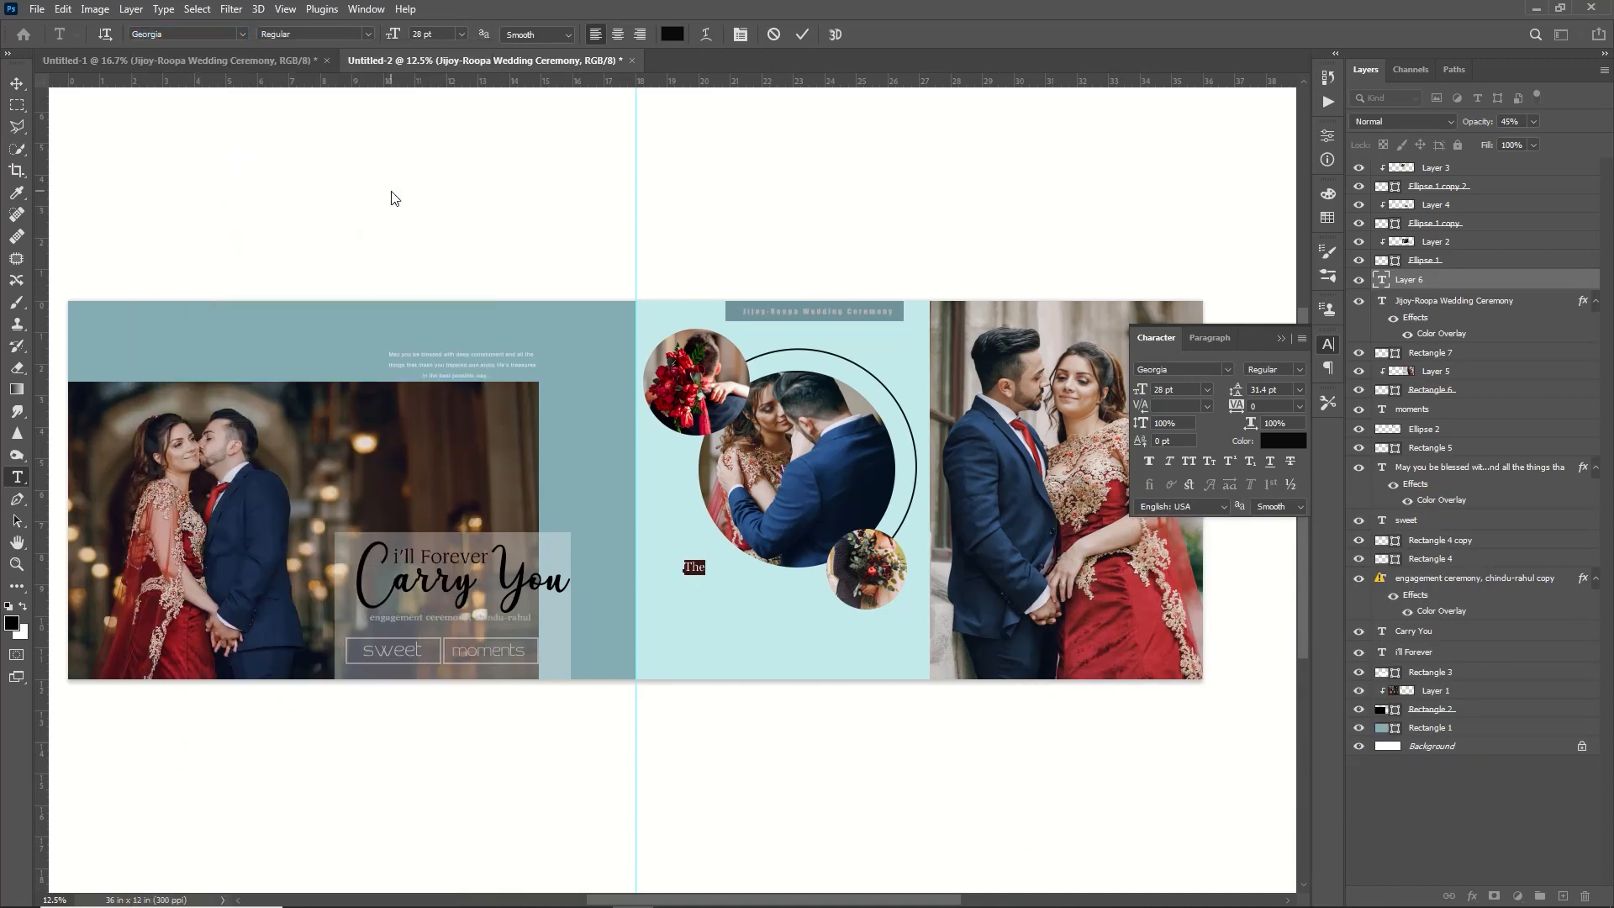
pyautogui.click(801, 35)
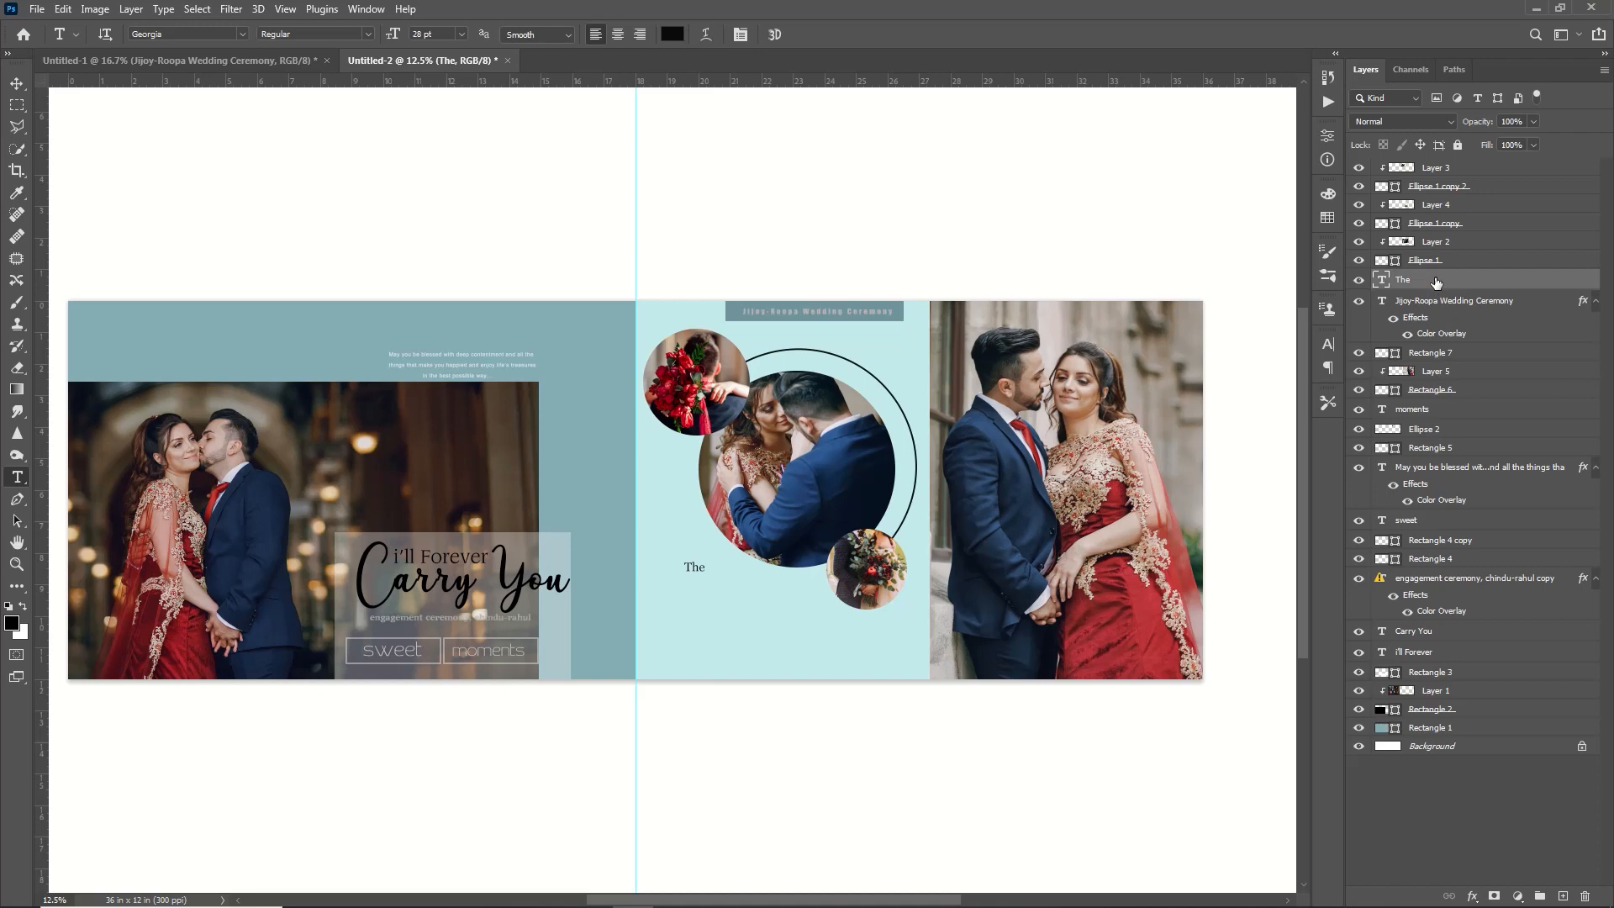
# Step: Duplicate the word "The", place the copy directly below it and change its text to "Most"
pyautogui.hotkey('ctrl', 'j')
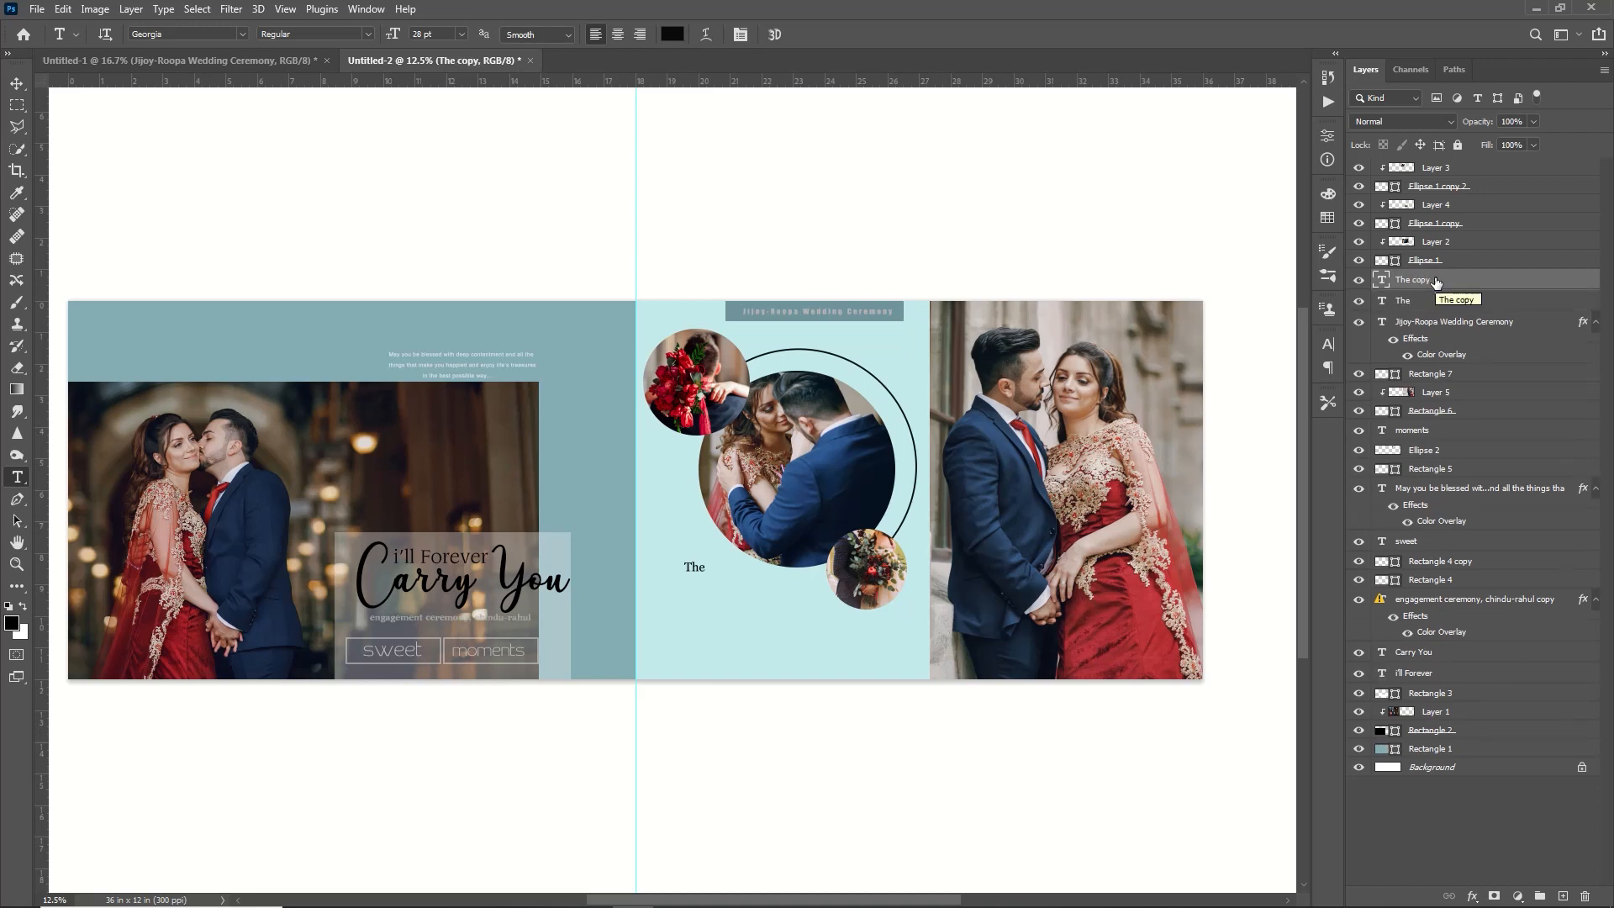
pyautogui.press('v')
pyautogui.moveTo(687, 579); pyautogui.dragTo(686, 600)
pyautogui.press('t')
pyautogui.click(705, 588)
pyautogui.press('BackSpace')
pyautogui.press('BackSpace')
# Step: Duplicate the word "Most", place the copy below it with similar spacing and change its text to "Beautiful"
pyautogui.click(1448, 284)
pyautogui.hotkey('ctrl', 'j')
pyautogui.press('v')
pyautogui.moveTo(699, 588); pyautogui.dragTo(700, 629)
pyautogui.moveTo(702, 585); pyautogui.dragTo(701, 593)
pyautogui.click(703, 632)
pyautogui.press('t')
pyautogui.click(709, 636)
pyautogui.press('Escape')
pyautogui.click(708, 630)
pyautogui.press('BackSpace')
pyautogui.press('BackSpace')
pyautogui.press('BackSpace')
pyautogui.press('BackSpace')
pyautogui.write('Beautiful')
pyautogui.press('Return')
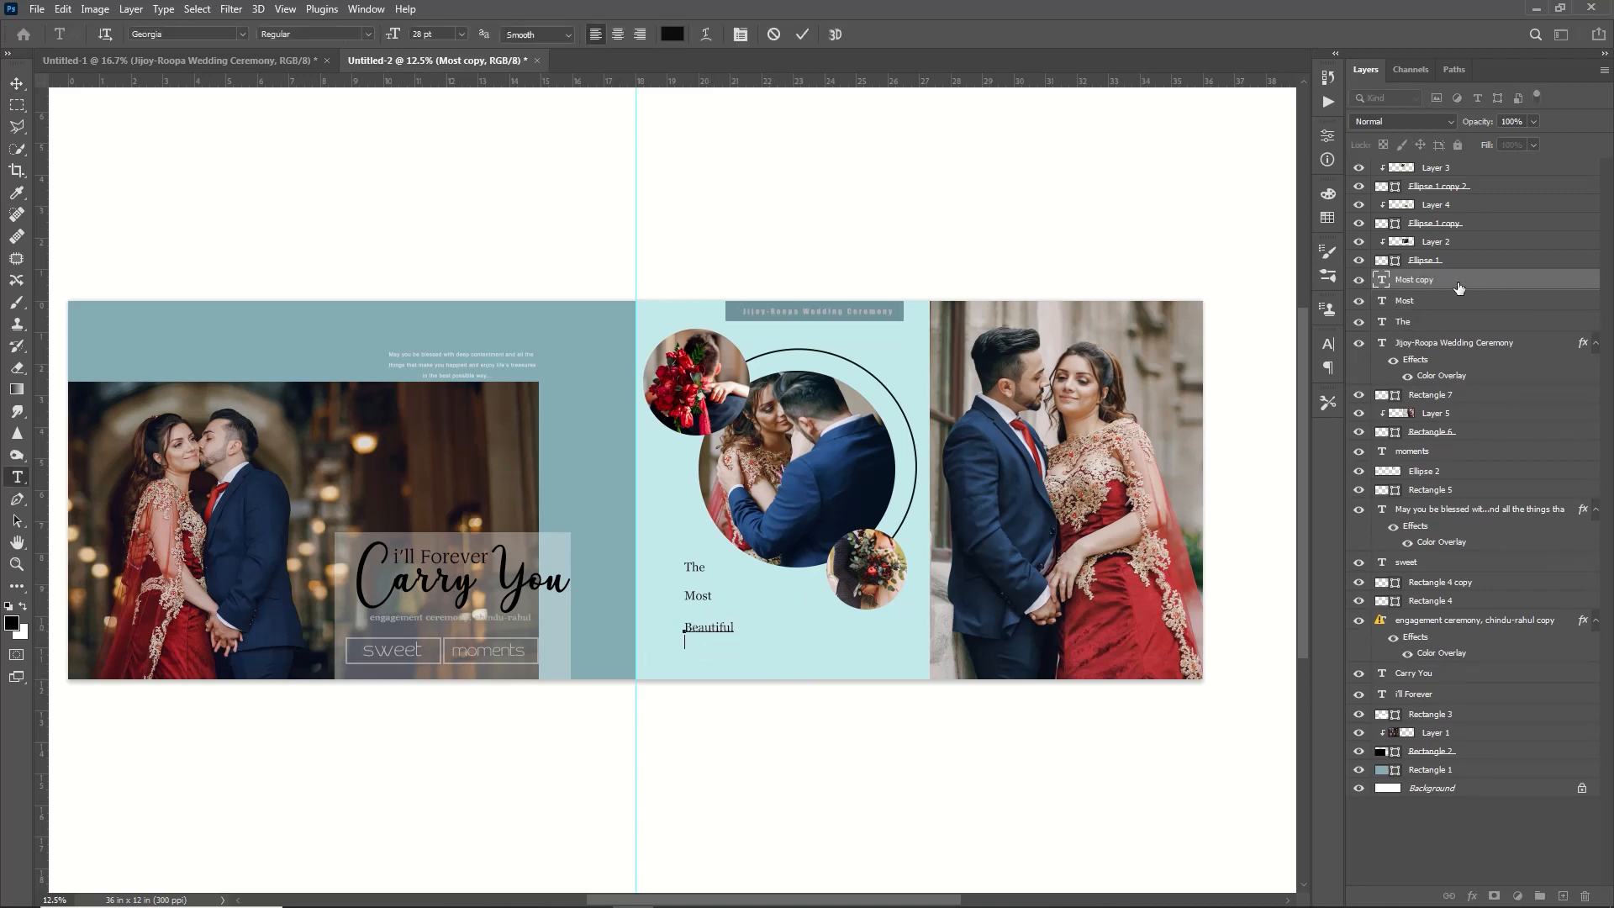
pyautogui.hotkey('ctrl', 'Return')
# Step: Duplicate the word "Beautiful", place the copy beneath it and change its text to "Day"
pyautogui.hotkey('ctrl', 'j')
pyautogui.press('v')
pyautogui.moveTo(724, 637); pyautogui.dragTo(728, 666)
pyautogui.press('t')
pyautogui.doubleClick(737, 661)
pyautogui.write('Day')
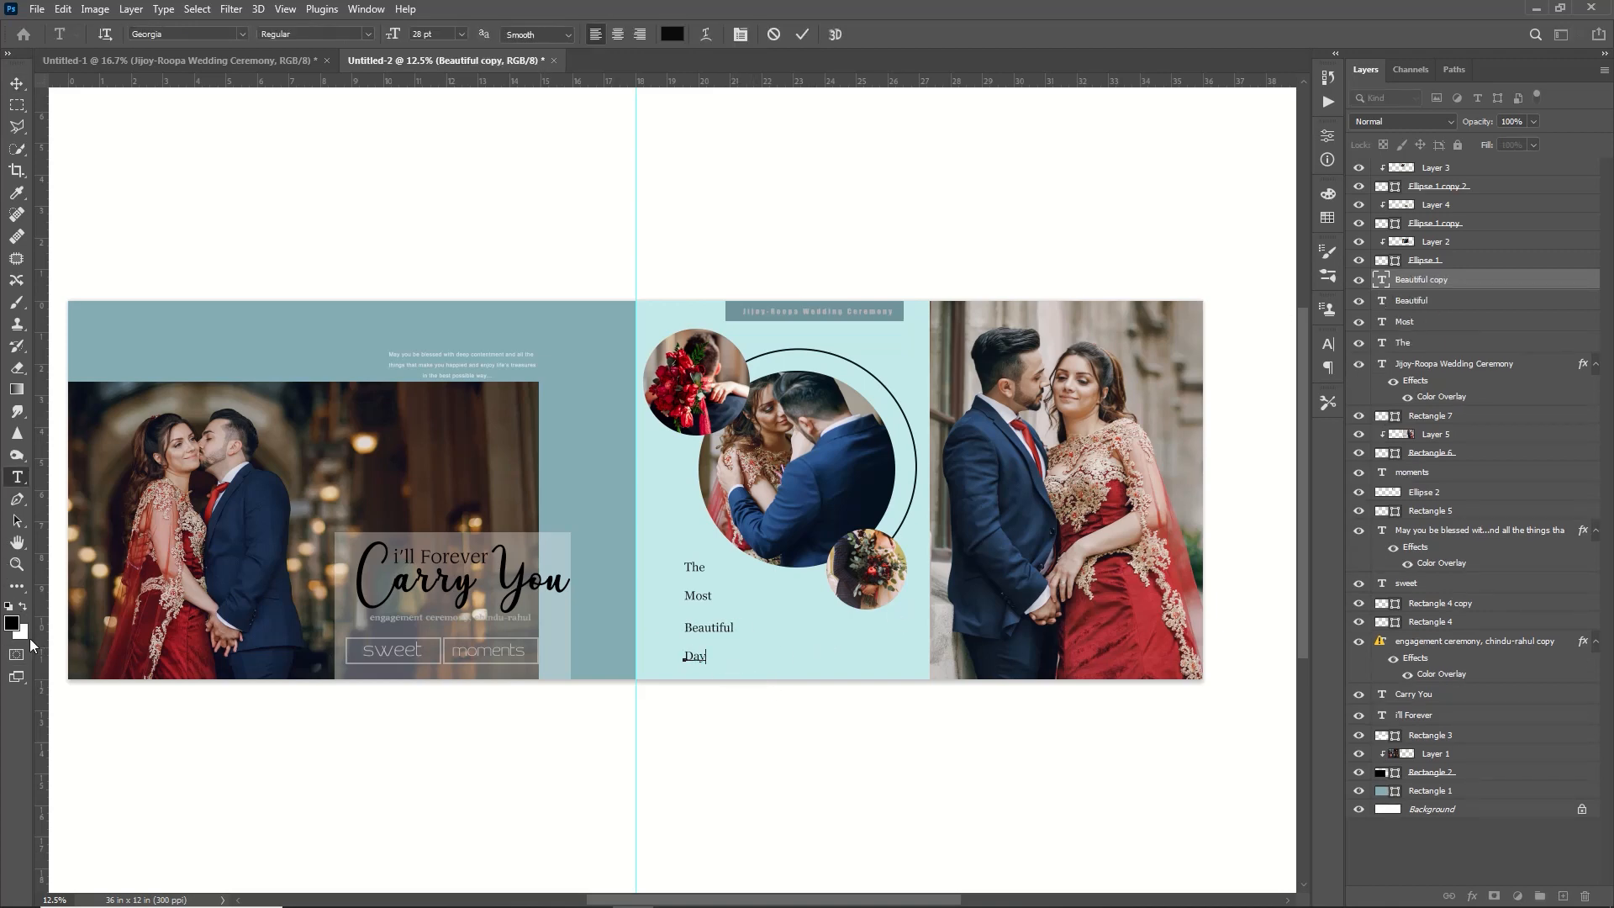
# Step: Draw a straight vertical line beside the stacked words with the Pen tool, using no fill and a solid black 3.74 pt stroke
pyautogui.click(17, 500)
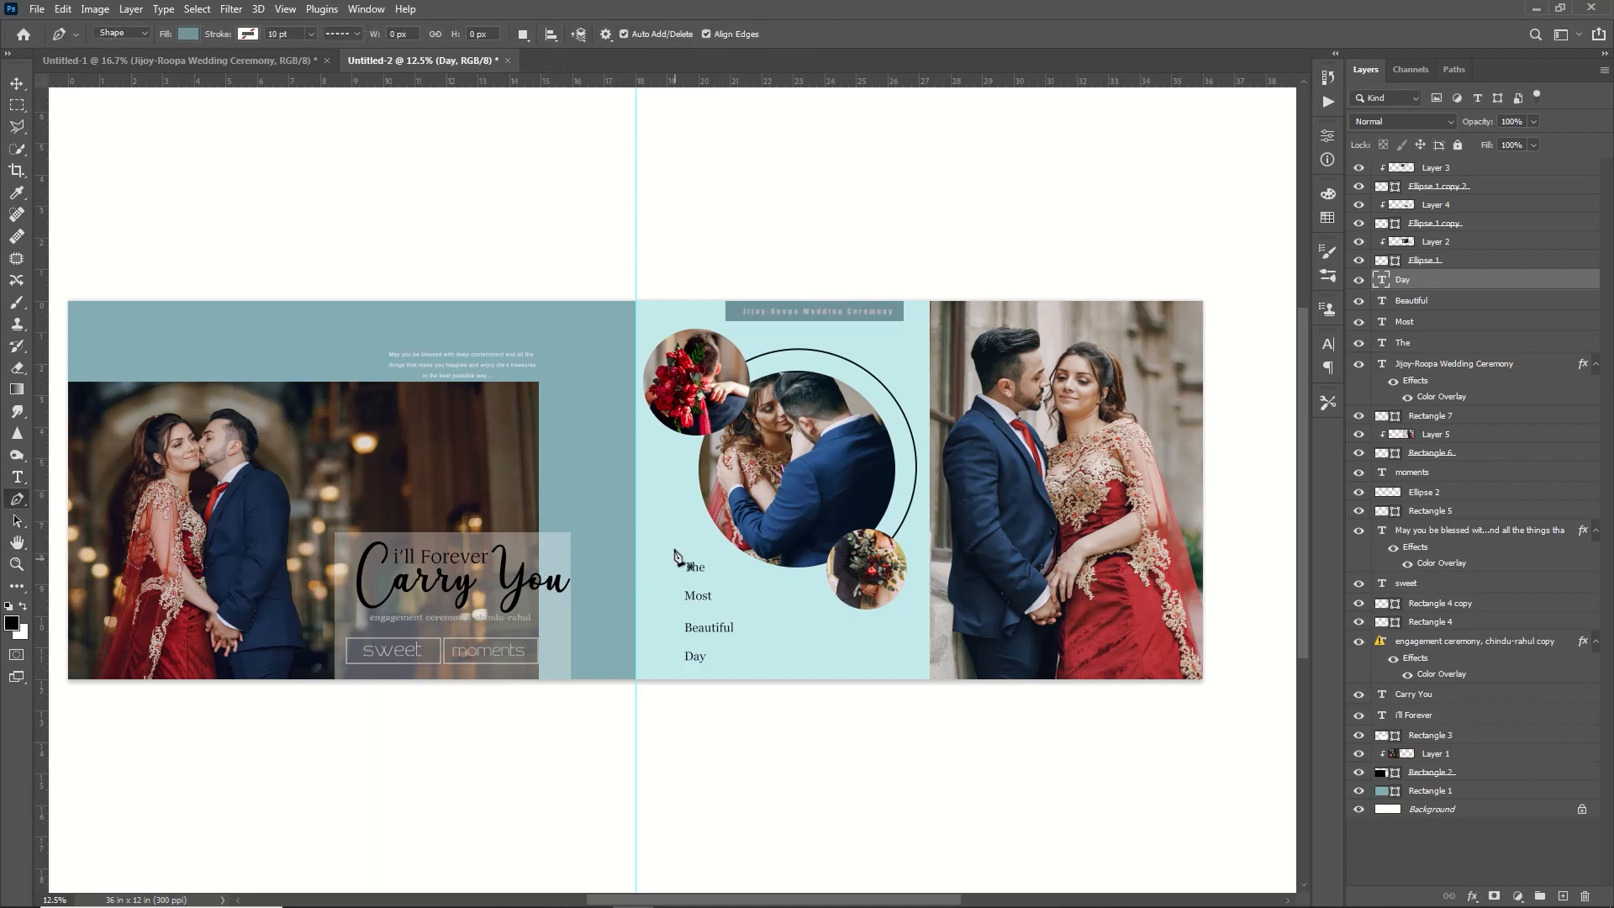
pyautogui.click(188, 33)
pyautogui.click(89, 67)
pyautogui.click(246, 33)
pyautogui.click(174, 124)
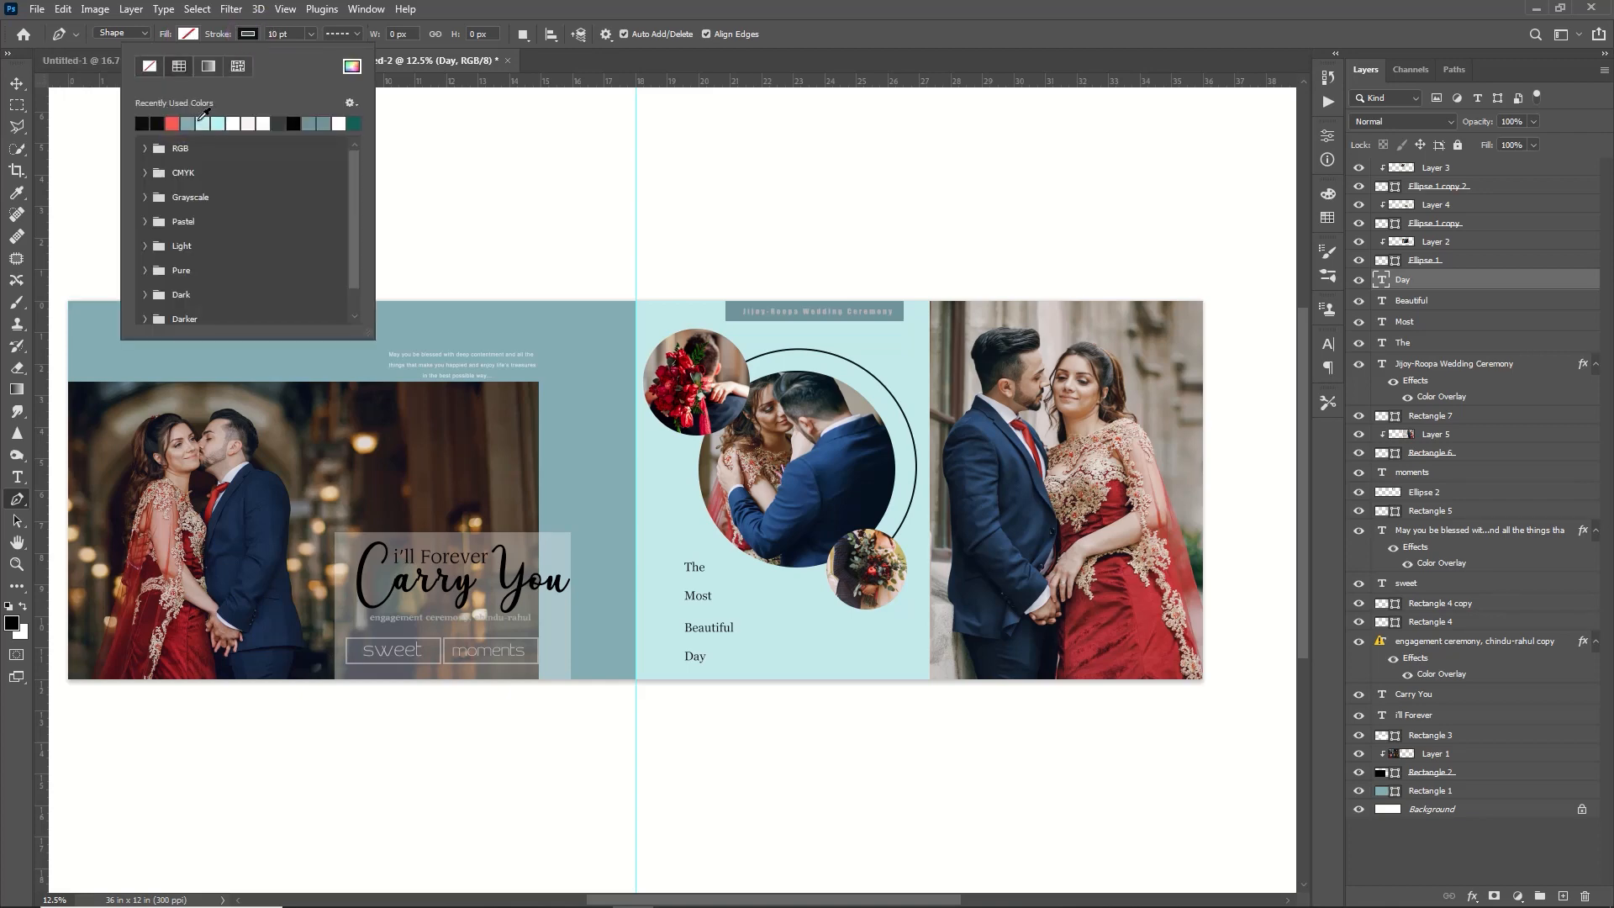
pyautogui.click(351, 34)
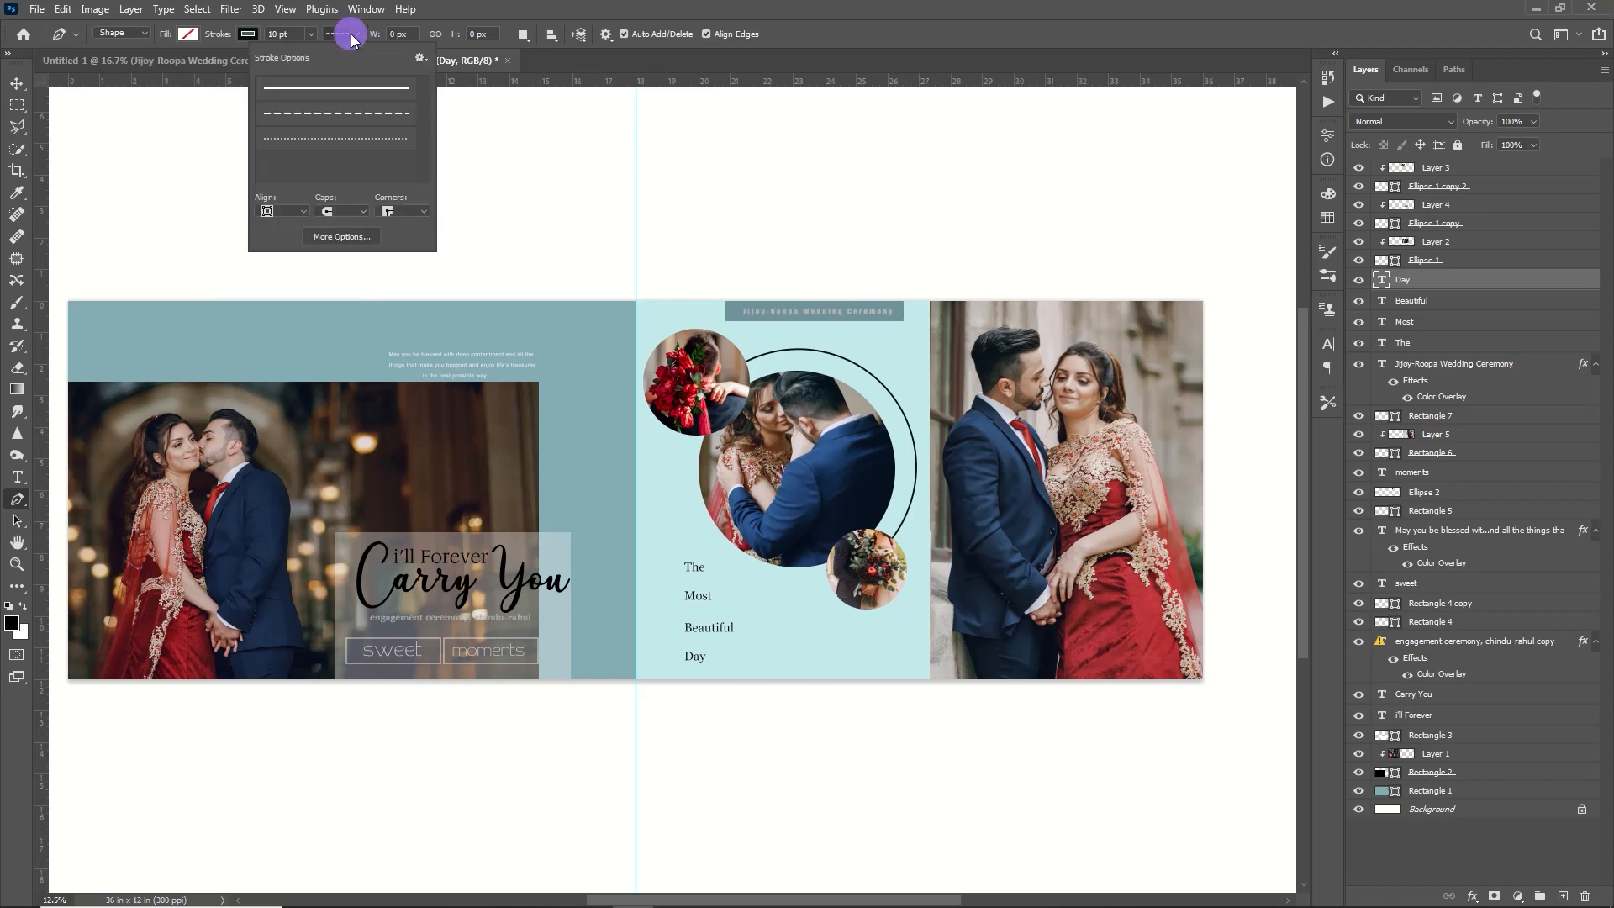
pyautogui.click(332, 87)
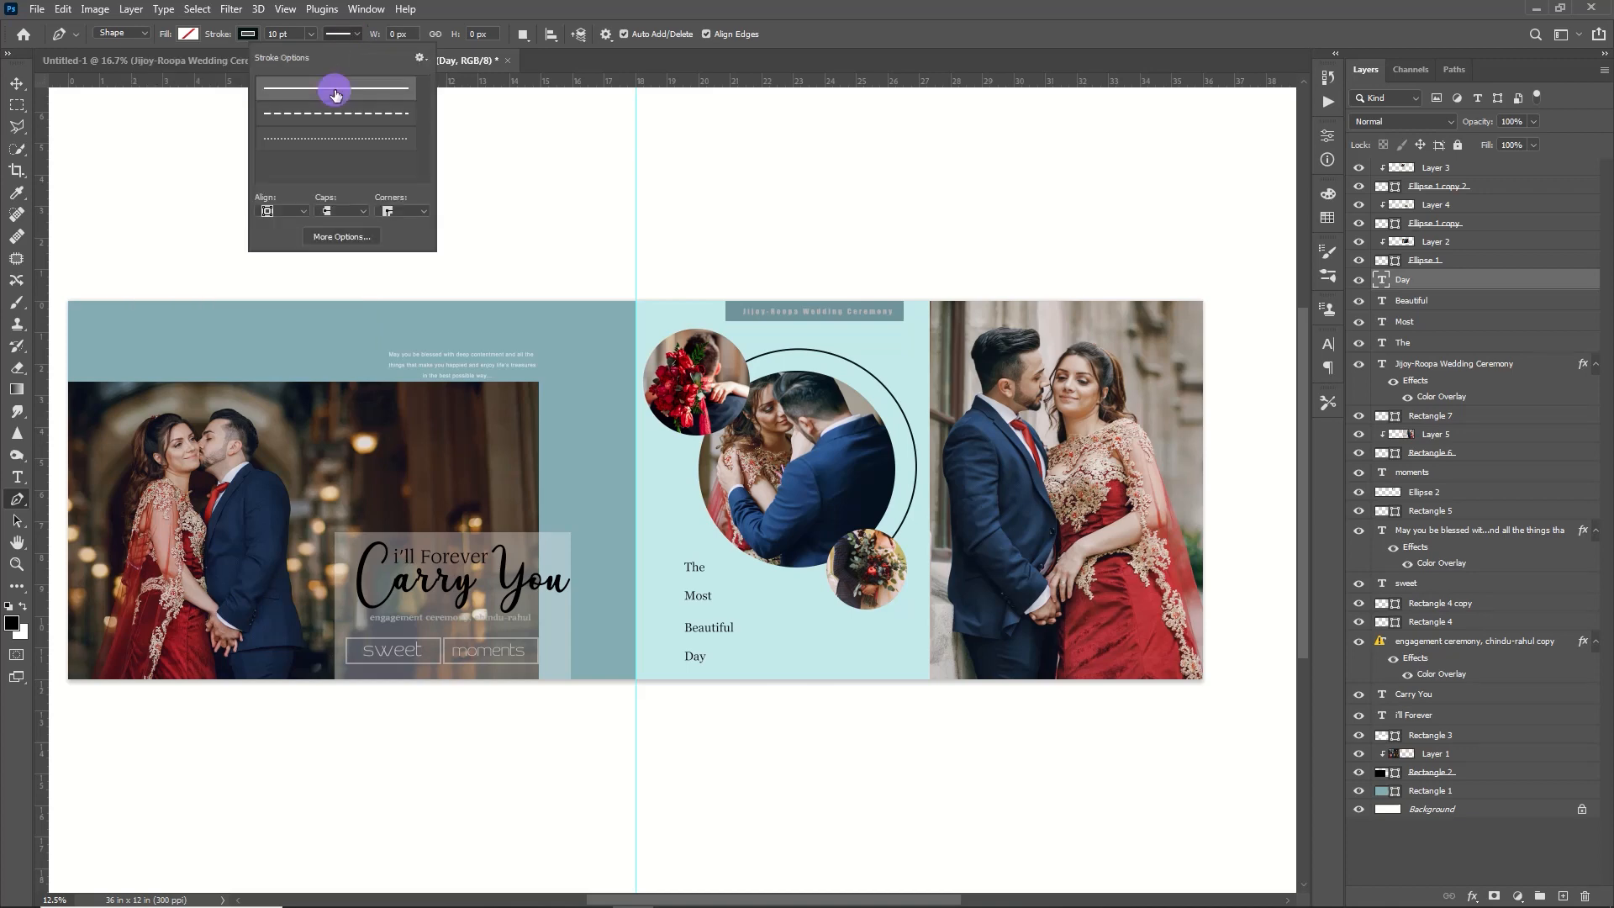
pyautogui.click(309, 35)
pyautogui.moveTo(311, 53); pyautogui.dragTo(300, 62)
pyautogui.click(669, 560)
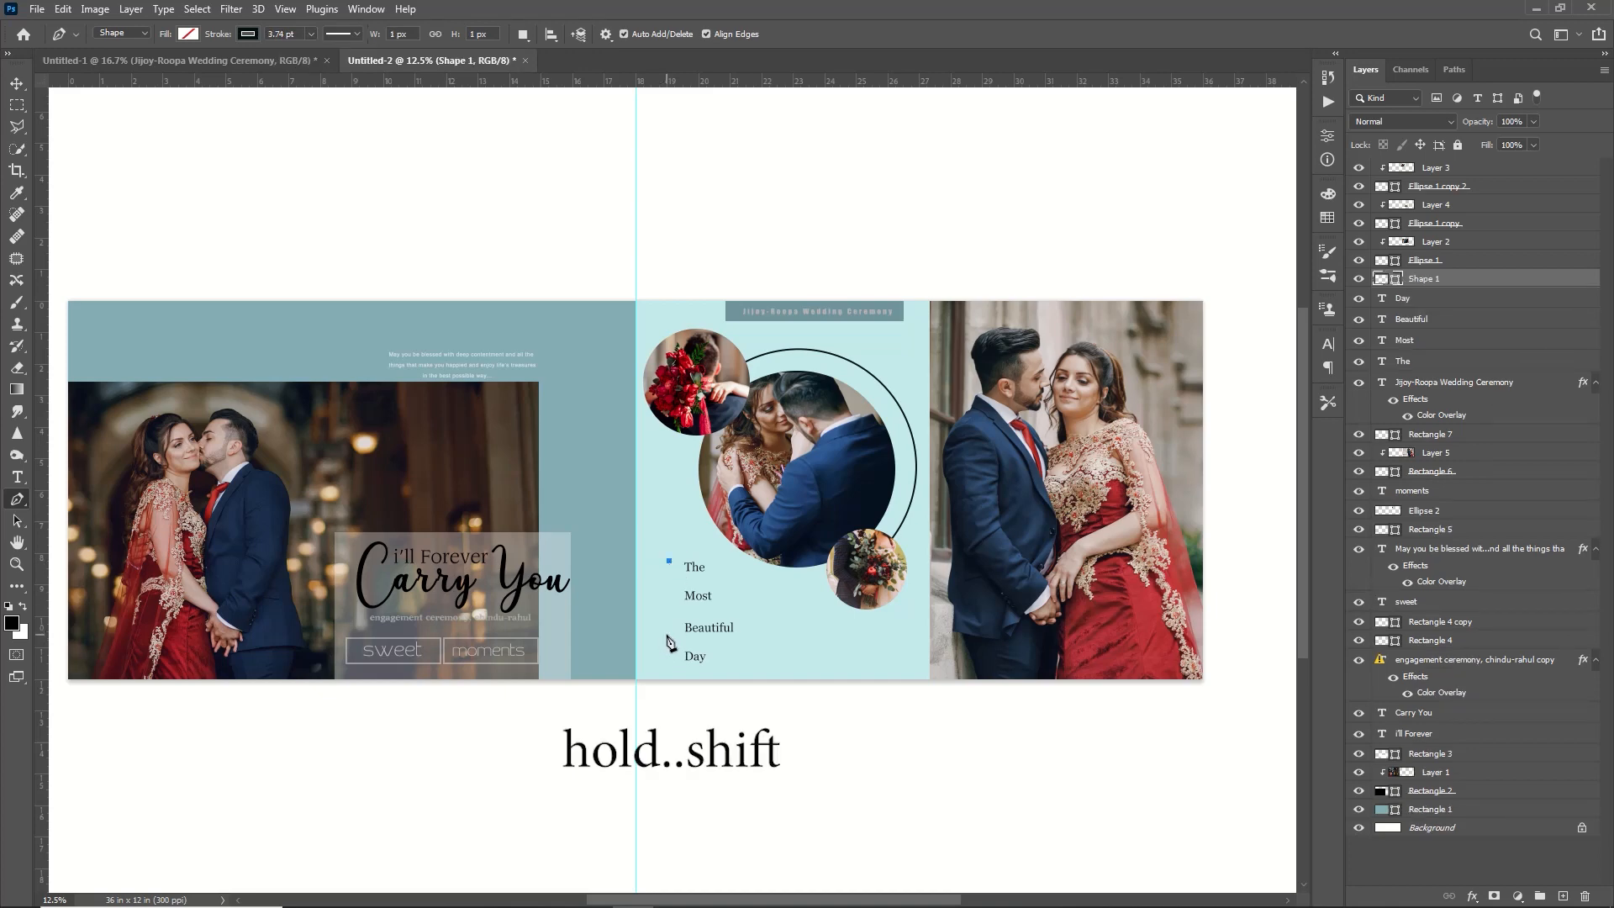
pyautogui.keyDown('shift'); pyautogui.click(669, 626); pyautogui.keyUp('shift')
pyautogui.press('Return')
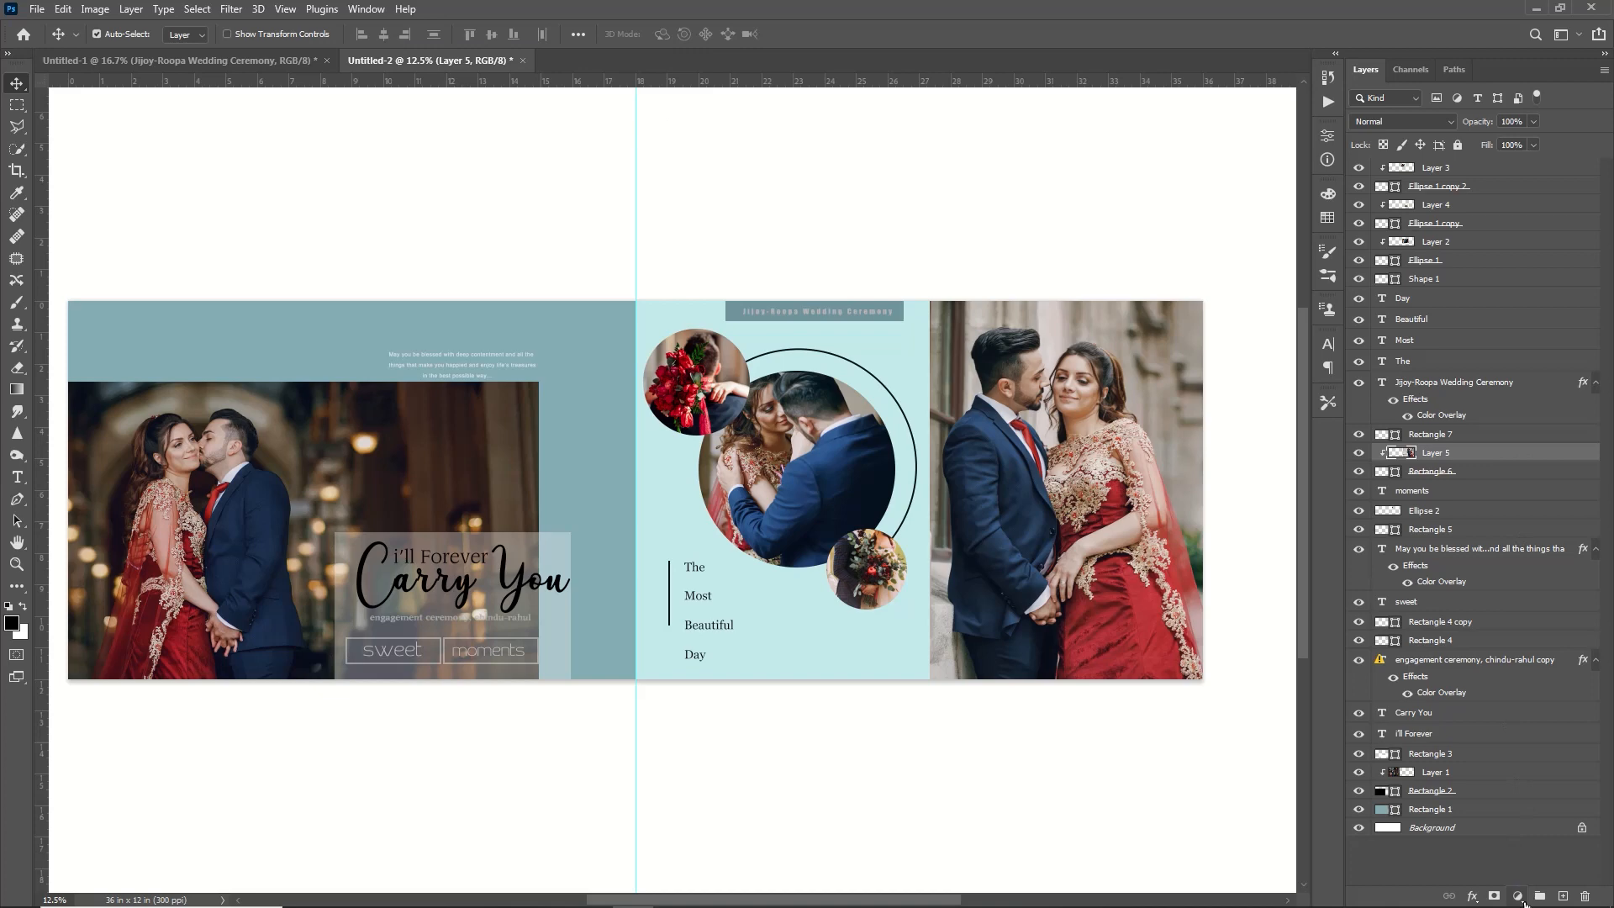
# Step: Add a solid color fill layer in very pale pink directly above the tall couple photo on the right page
pyautogui.click(1521, 898)
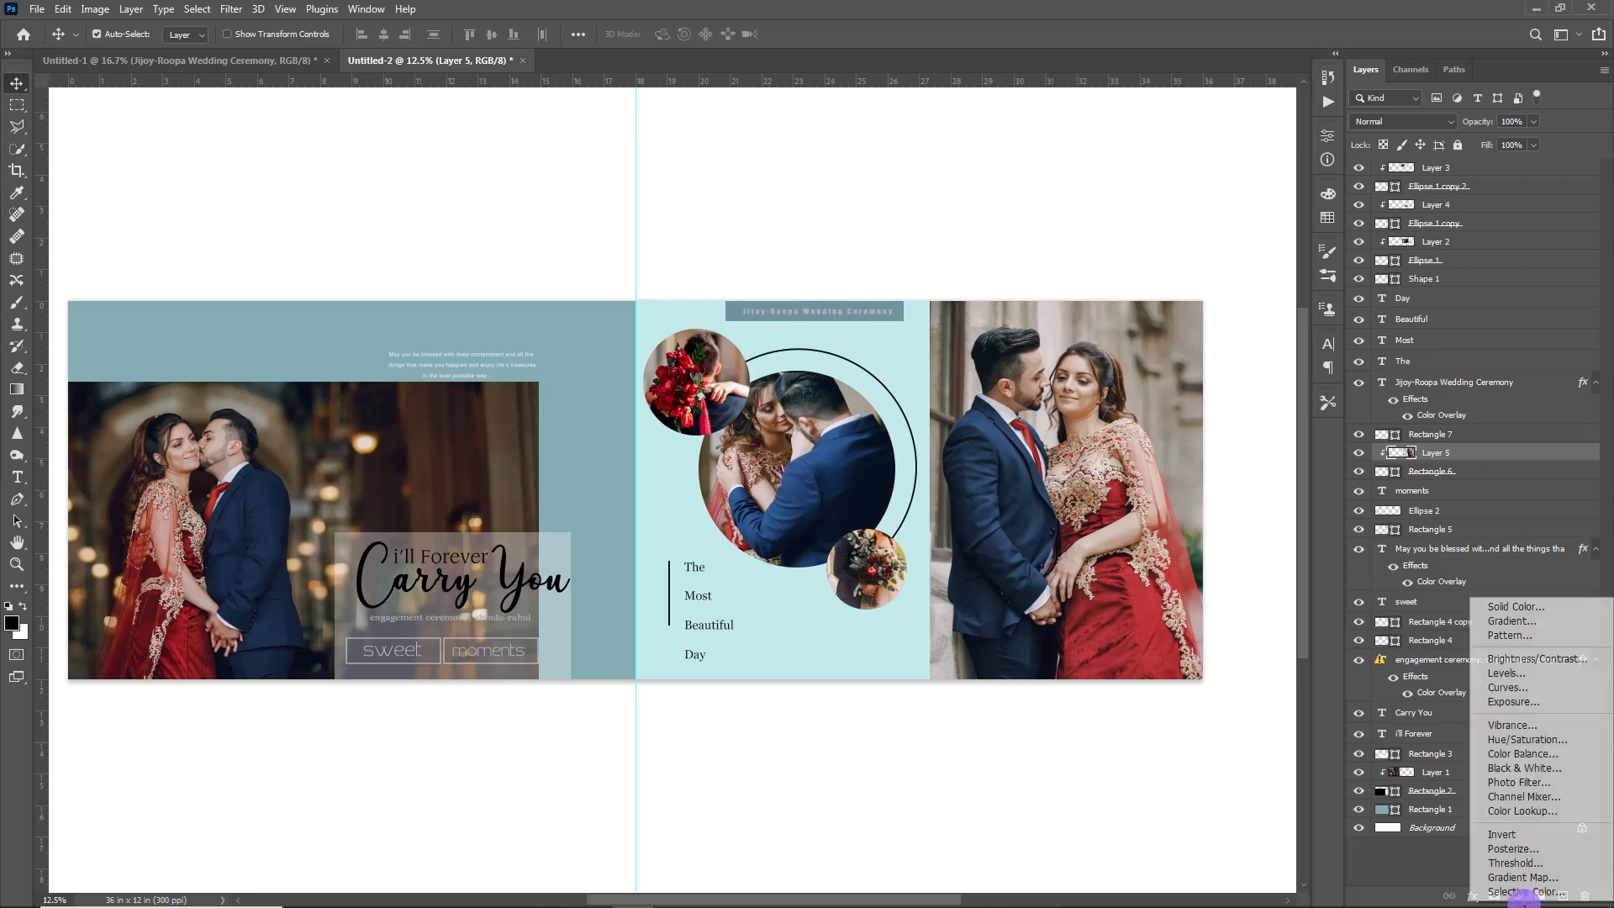
pyautogui.click(1552, 604)
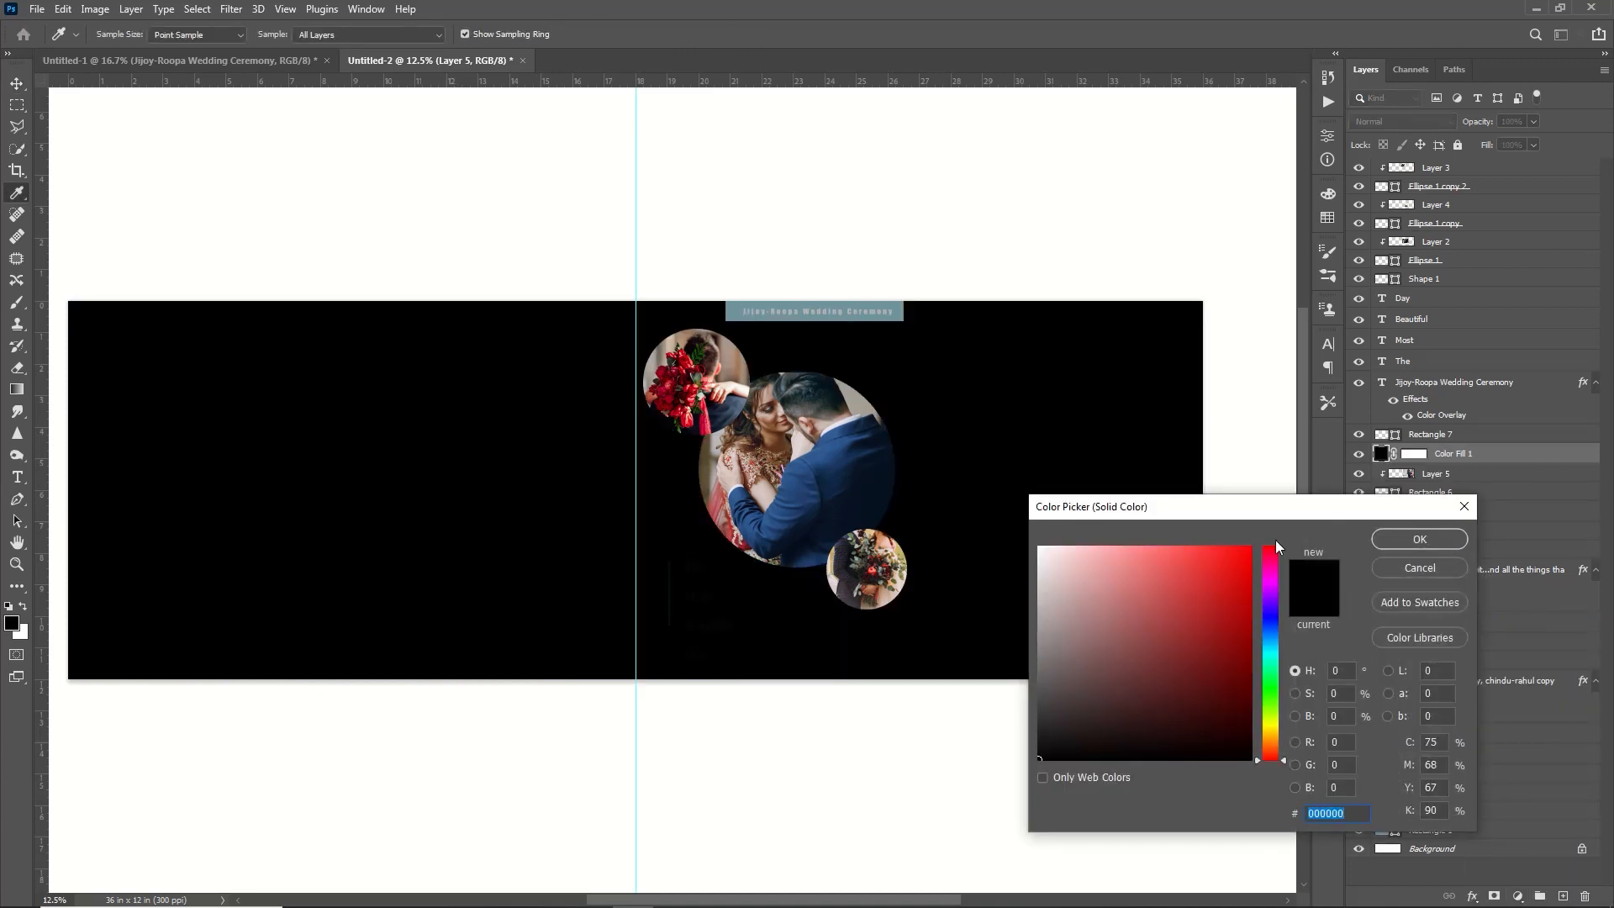
pyautogui.click(1047, 574)
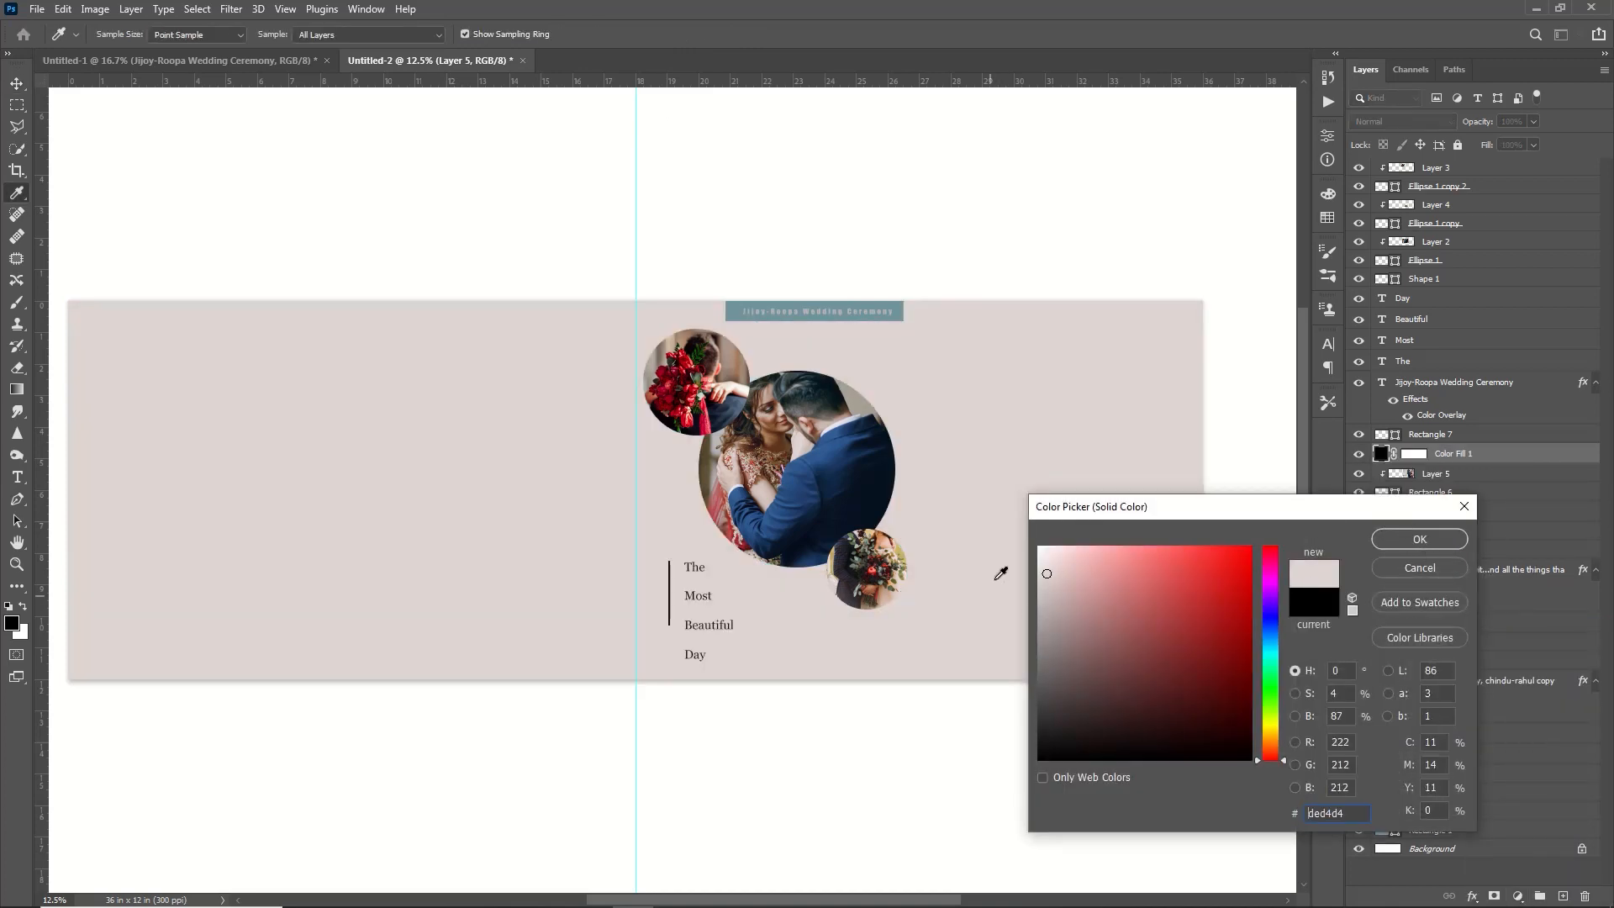
pyautogui.moveTo(1047, 557); pyautogui.dragTo(1046, 531)
pyautogui.click(1405, 542)
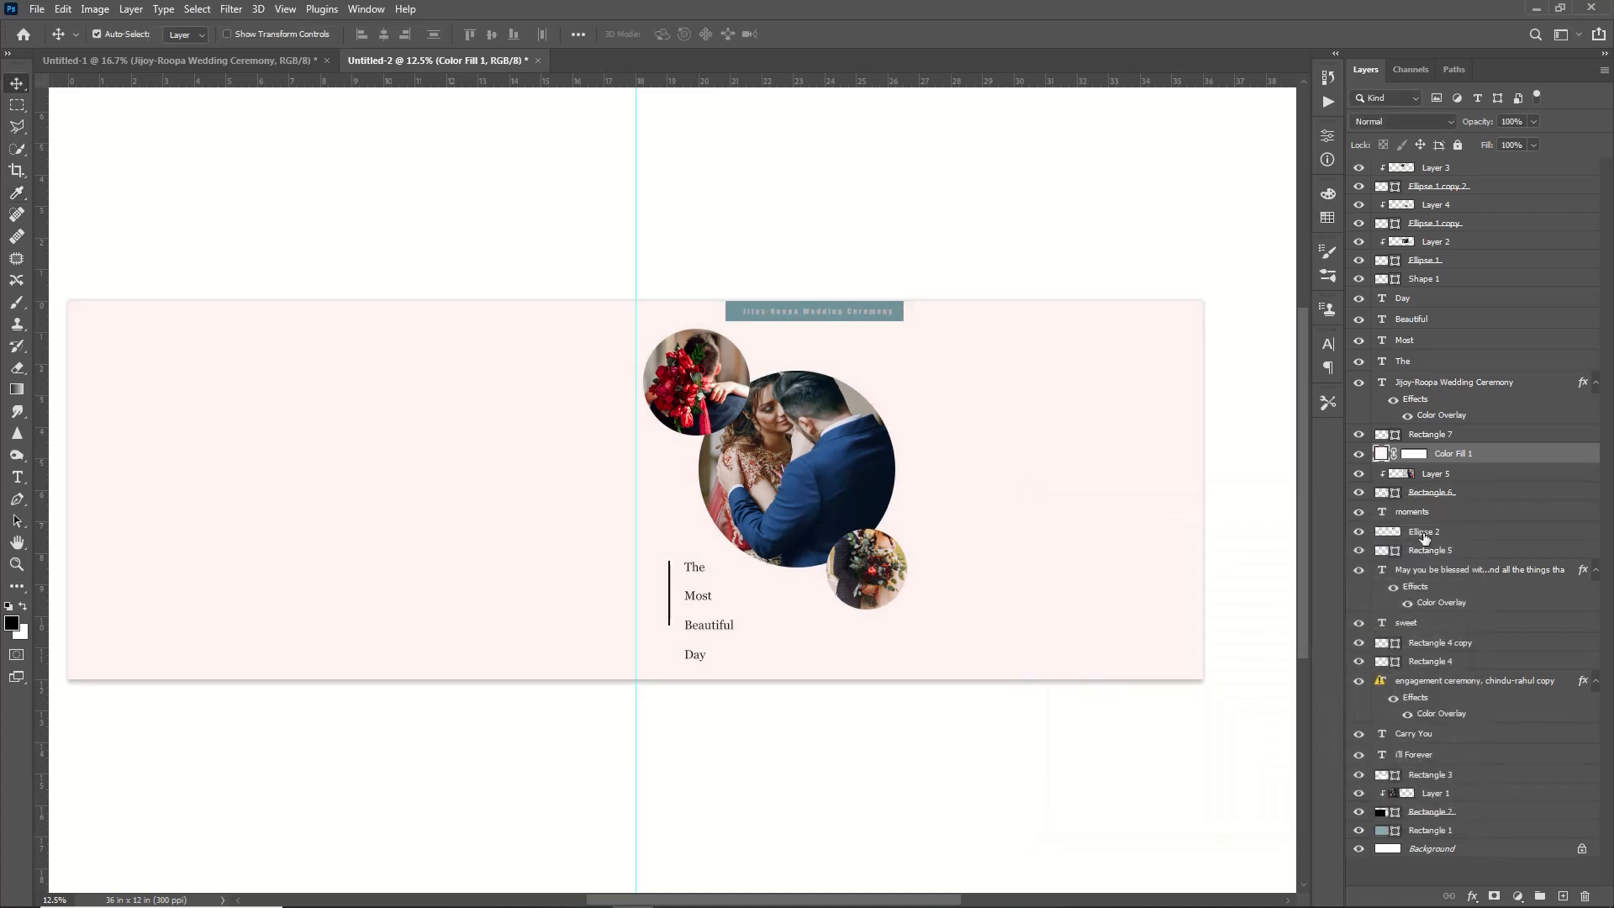
# Step: Clip the pale pink fill layer to the right-page couple photo and set its blend mode to Color
pyautogui.rightClick(1507, 452)
pyautogui.click(1375, 530)
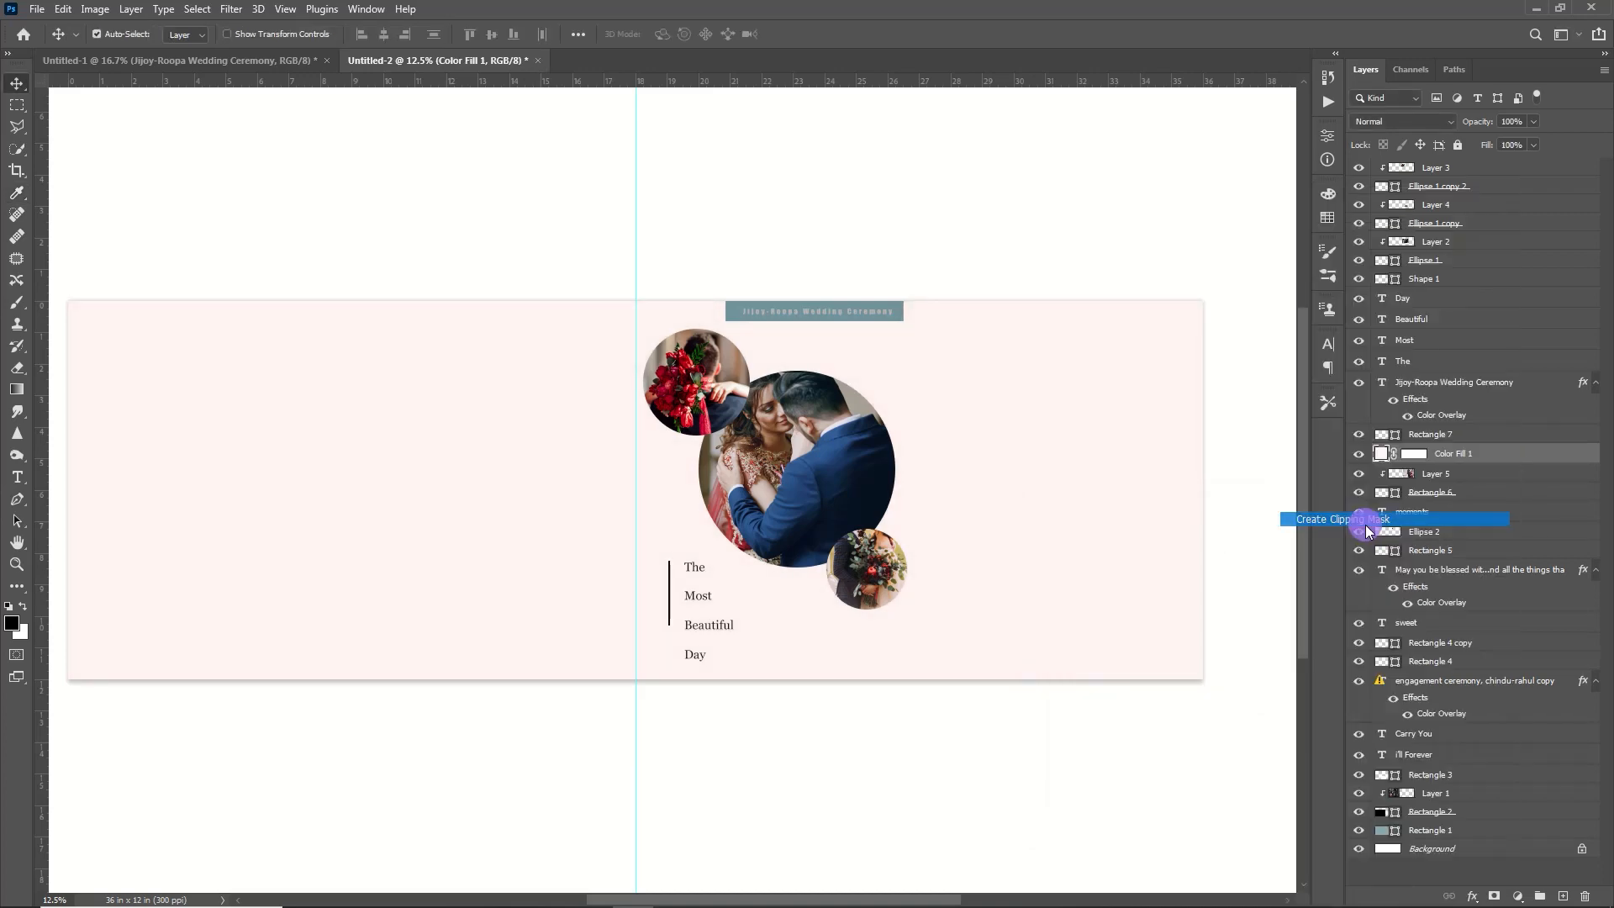
pyautogui.click(1429, 125)
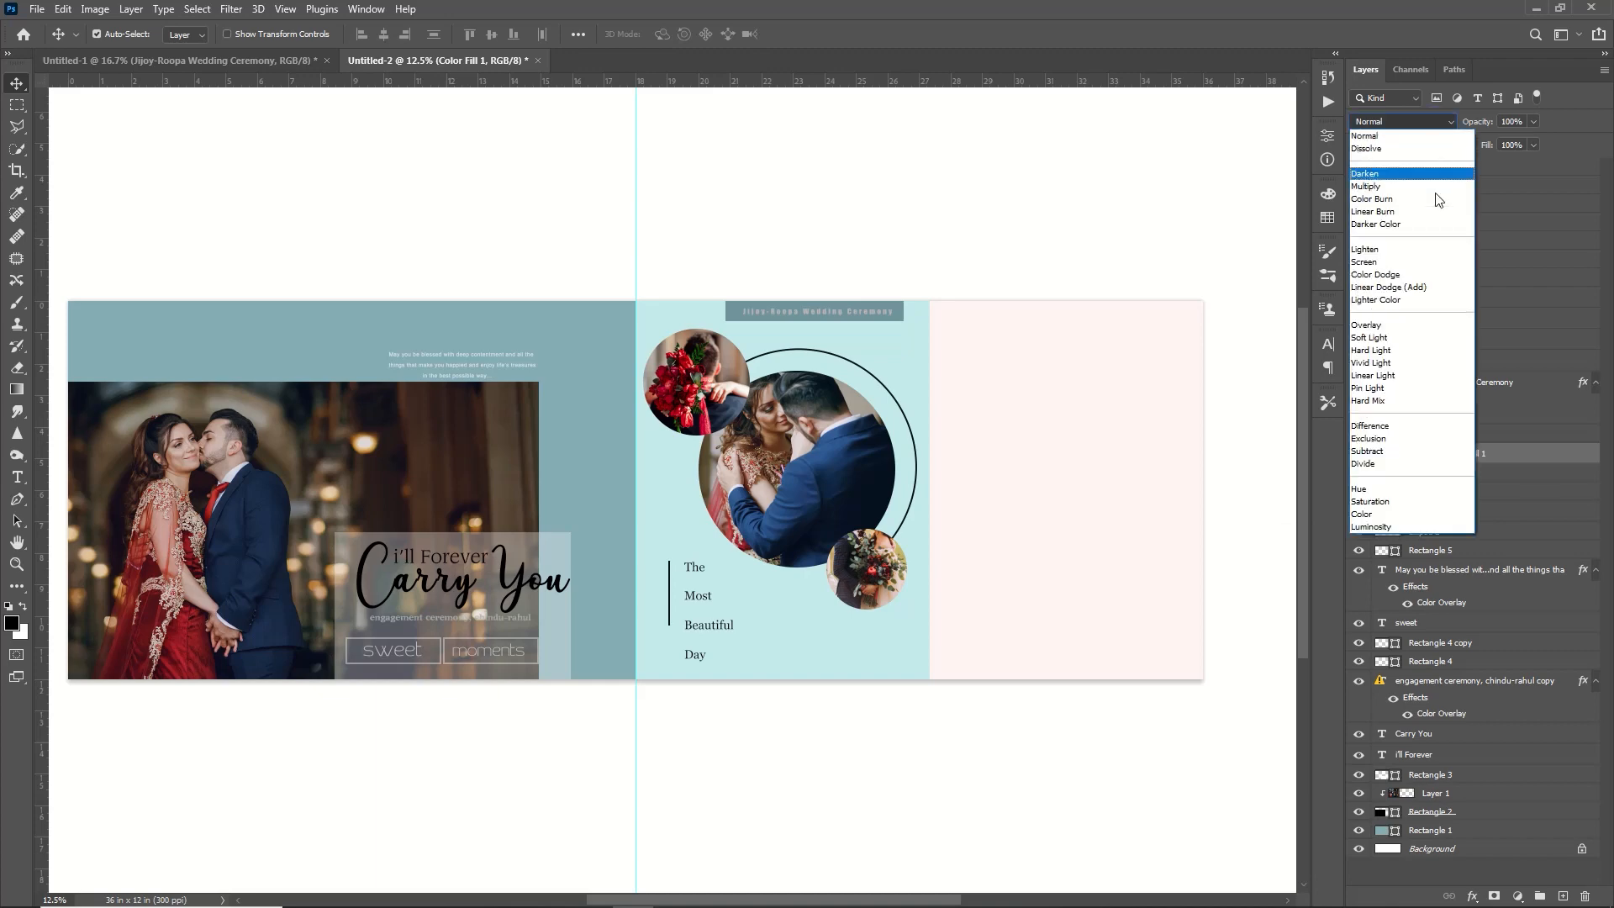
pyautogui.click(1426, 514)
# Step: Add a solid color fill layer in dusty rose a36c6c directly above the left-page couple photo
pyautogui.click(368, 481)
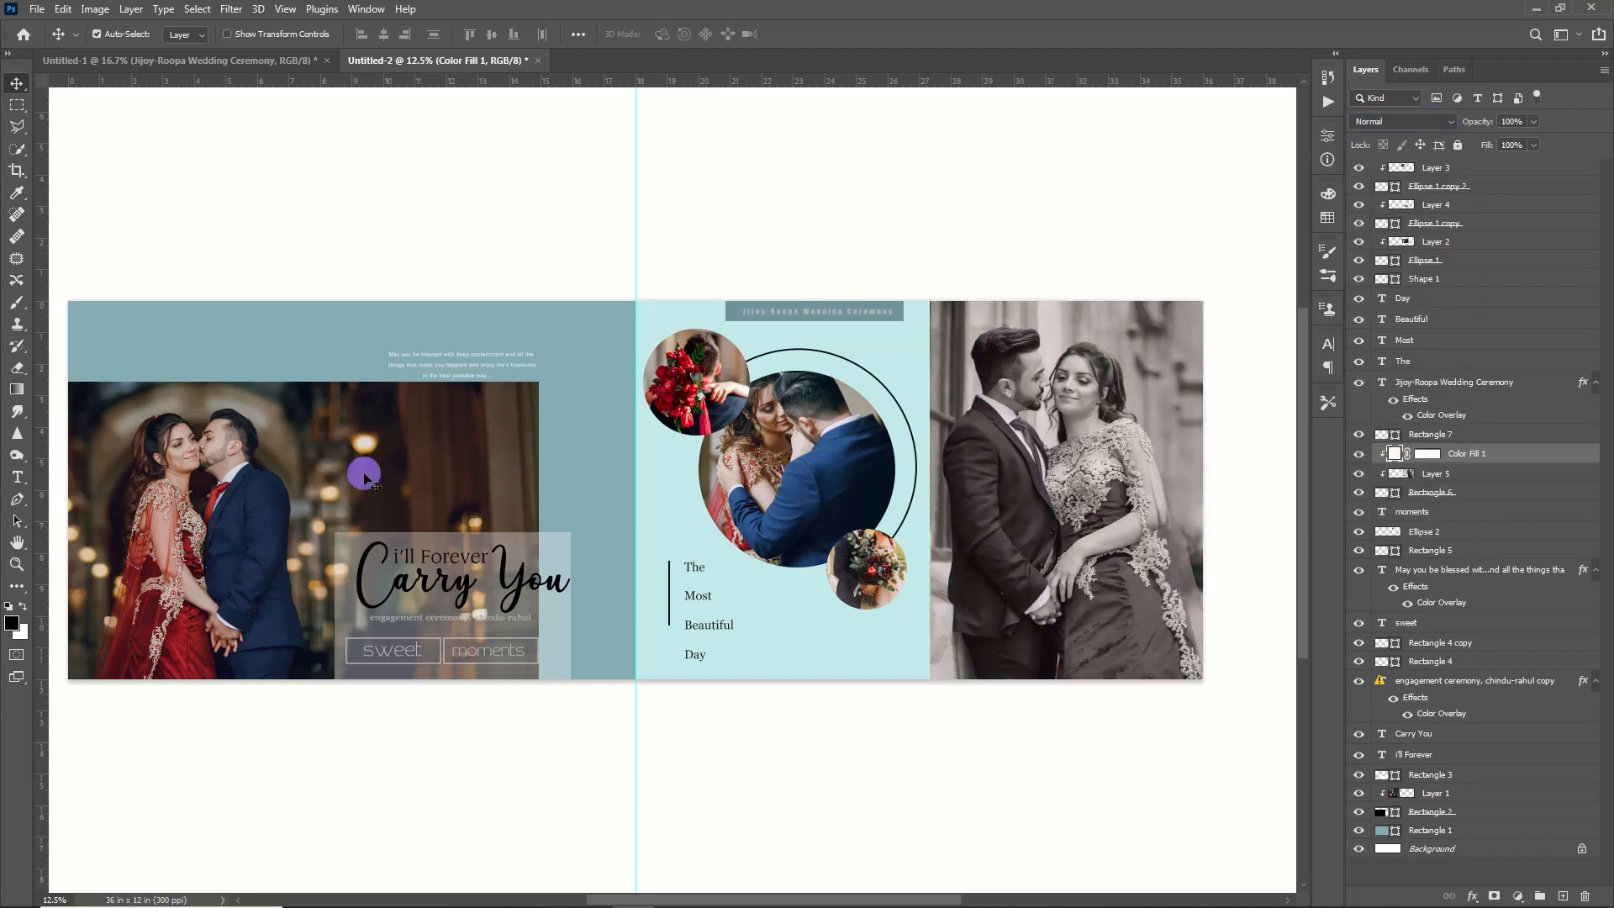
pyautogui.click(1517, 896)
pyautogui.click(1534, 602)
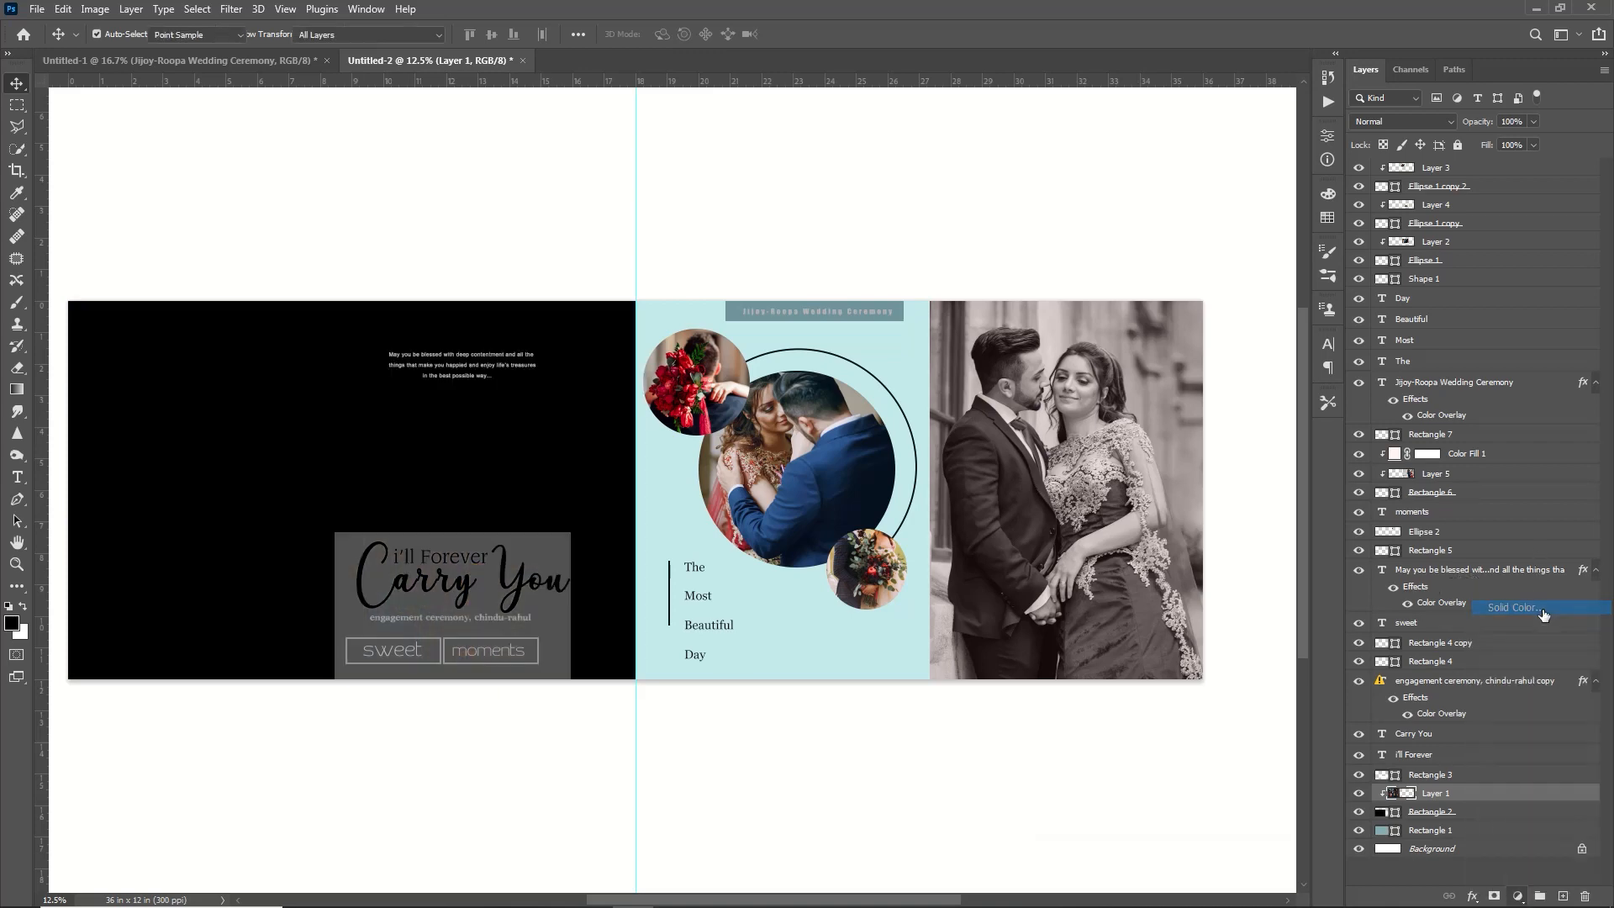
pyautogui.click(1110, 623)
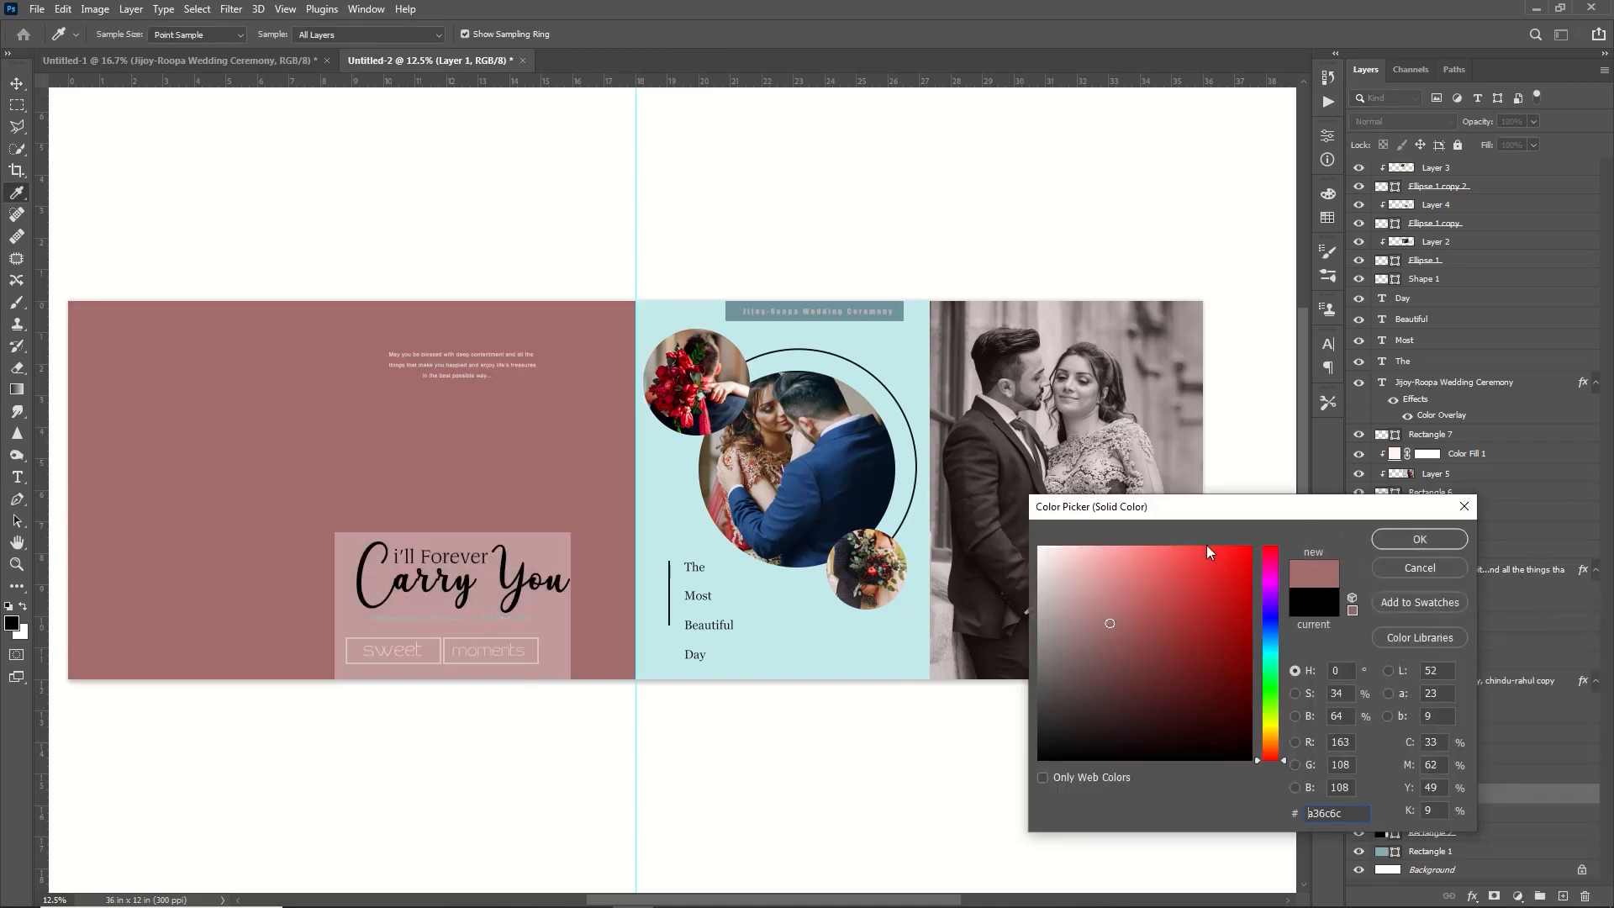
pyautogui.click(1420, 540)
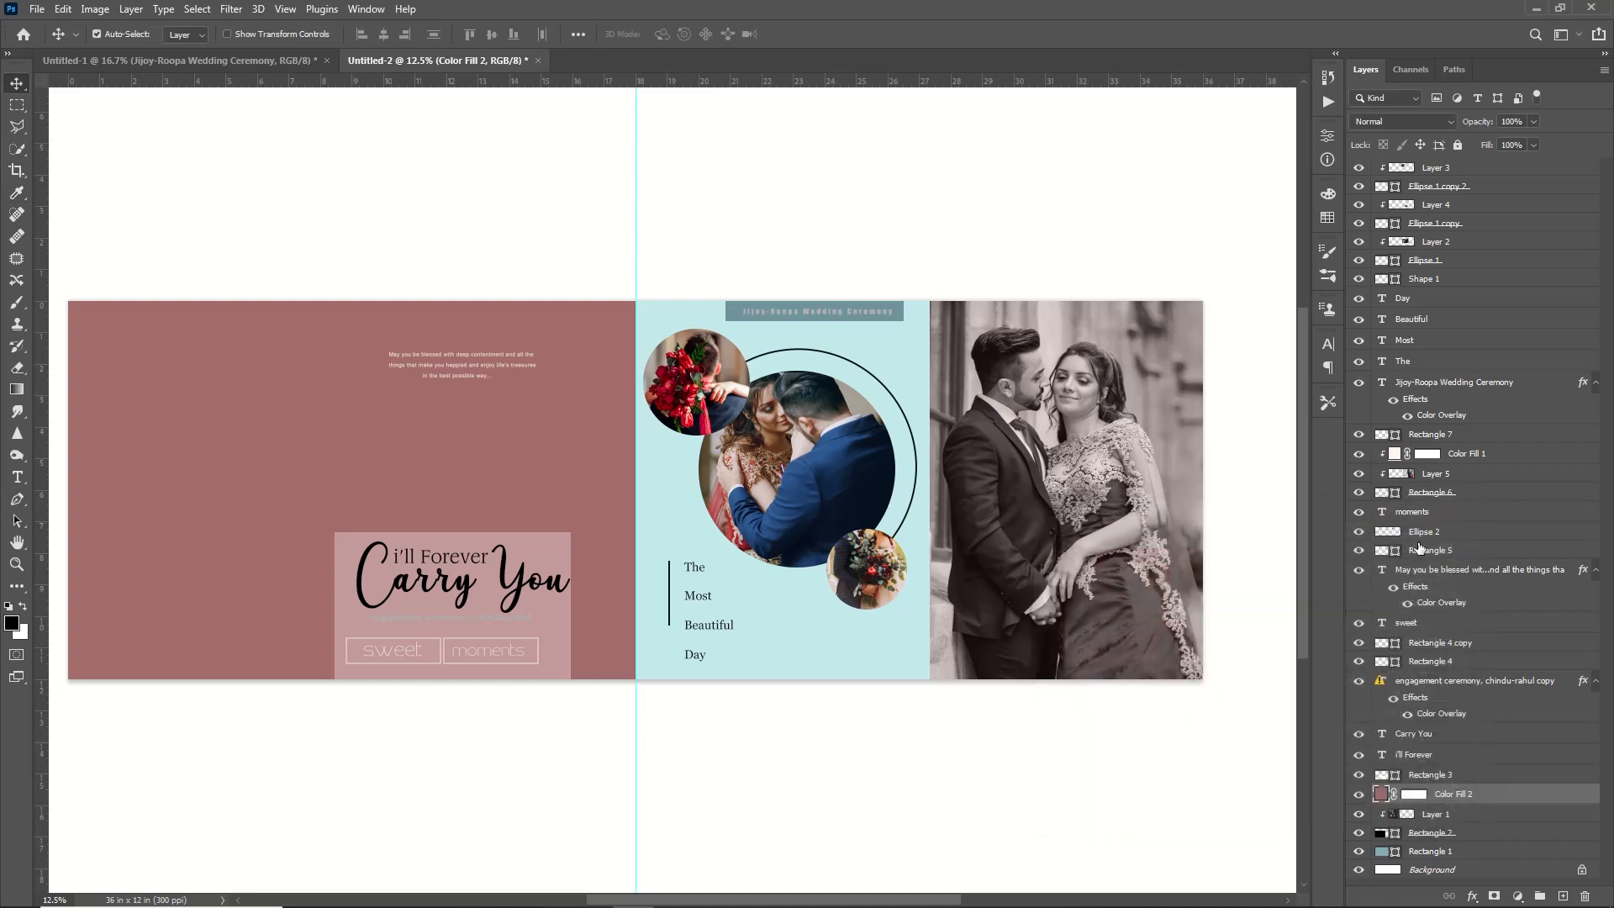
# Step: Clip the dusty rose fill layer to the left-page couple photo and set its blend mode to Color
pyautogui.rightClick(1540, 799)
pyautogui.click(1457, 412)
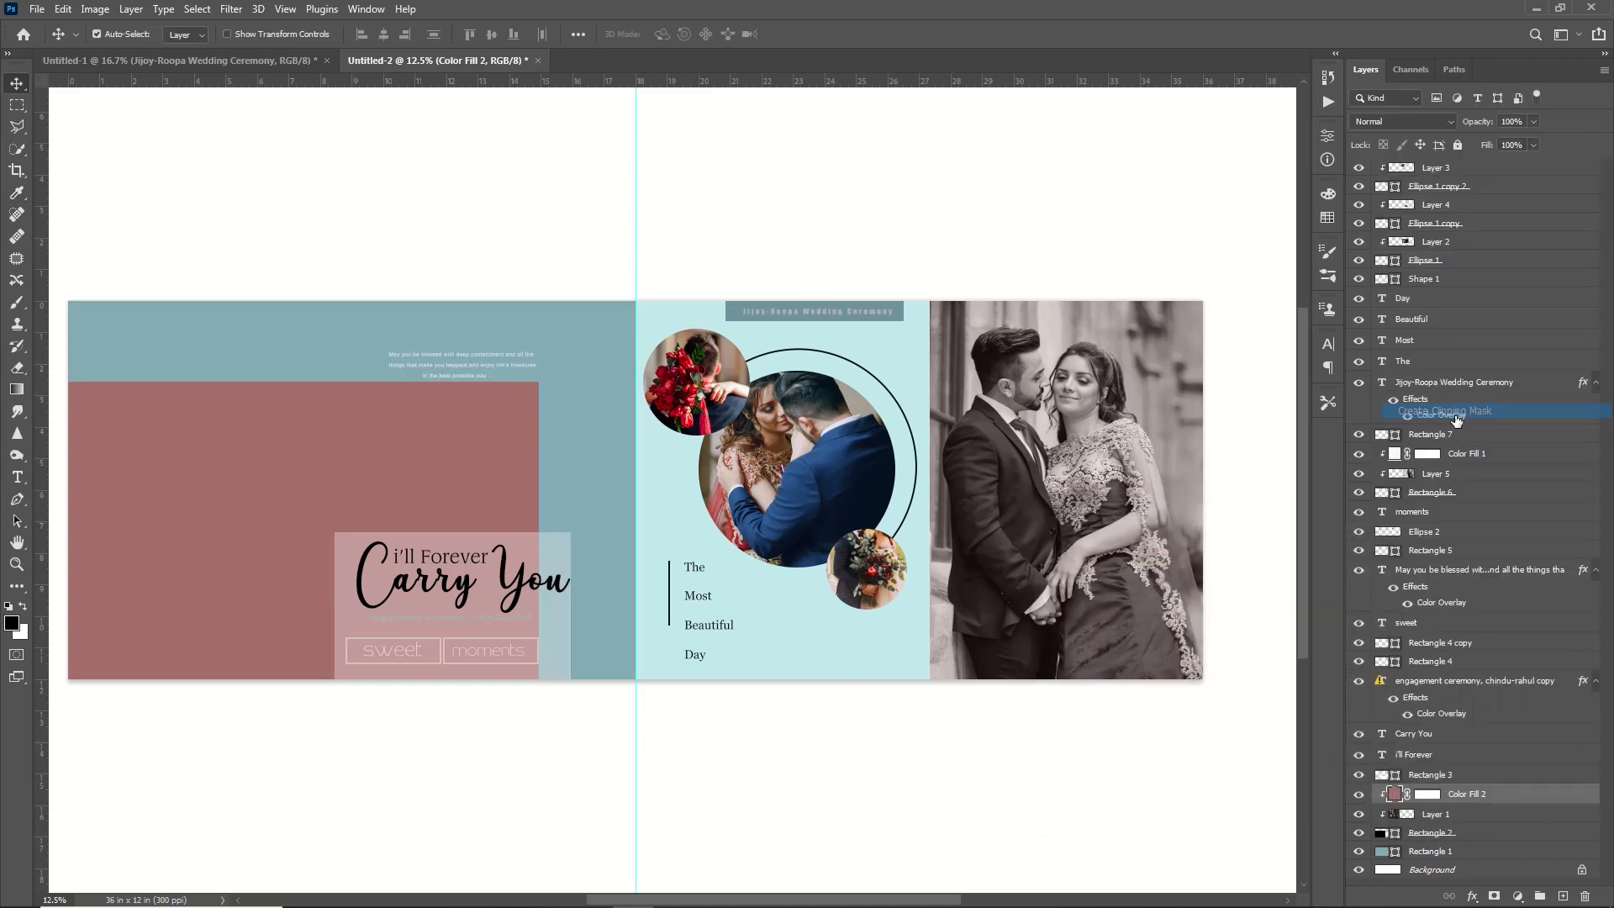
pyautogui.click(1413, 120)
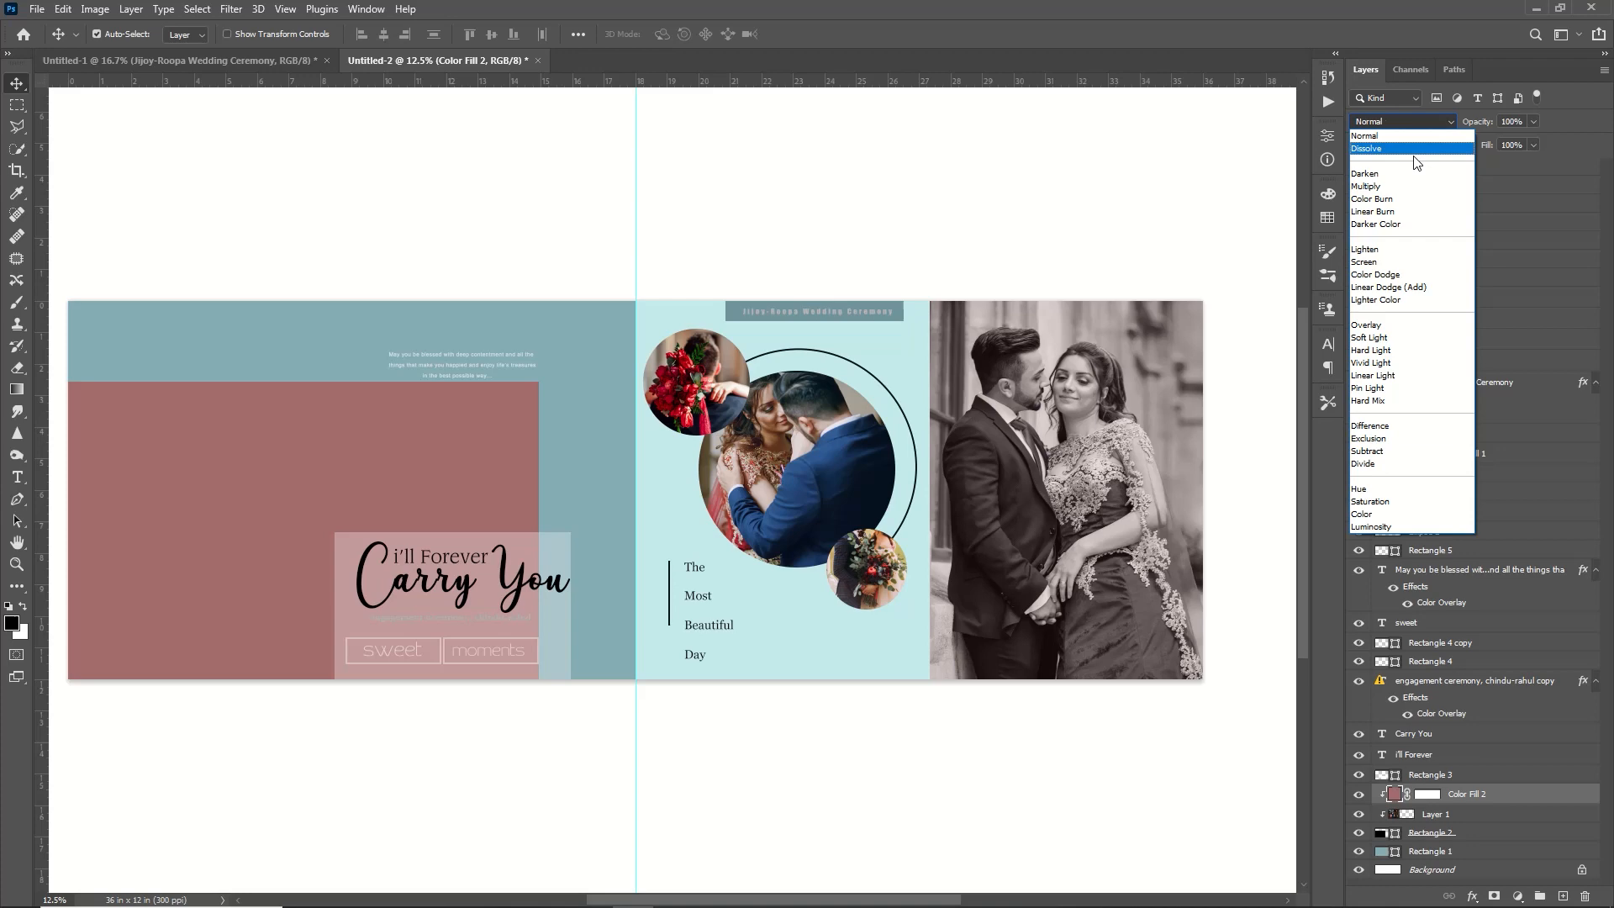
pyautogui.click(1385, 515)
# Step: Set the opacity of the translucent panel behind the "Carry You" caption to 20%
pyautogui.click(344, 552)
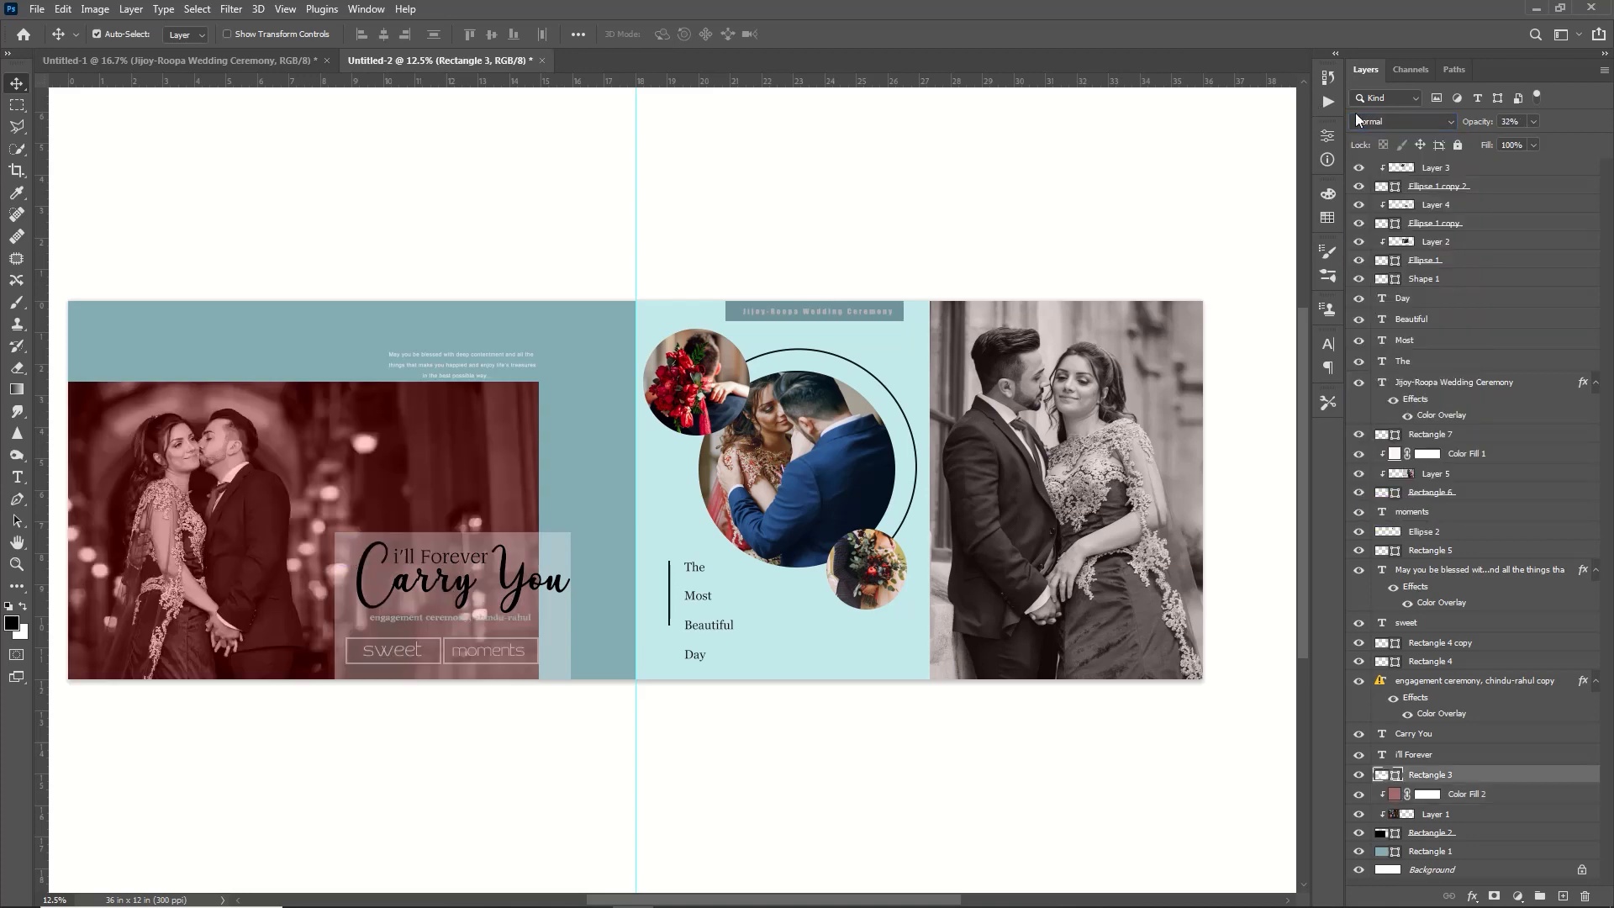
pyautogui.moveTo(1485, 123); pyautogui.dragTo(1479, 122)
# Step: Draw a thin white bar about 10.13 × 0.29 in just above the left-page photo and set its opacity to 20%
pyautogui.press('u')
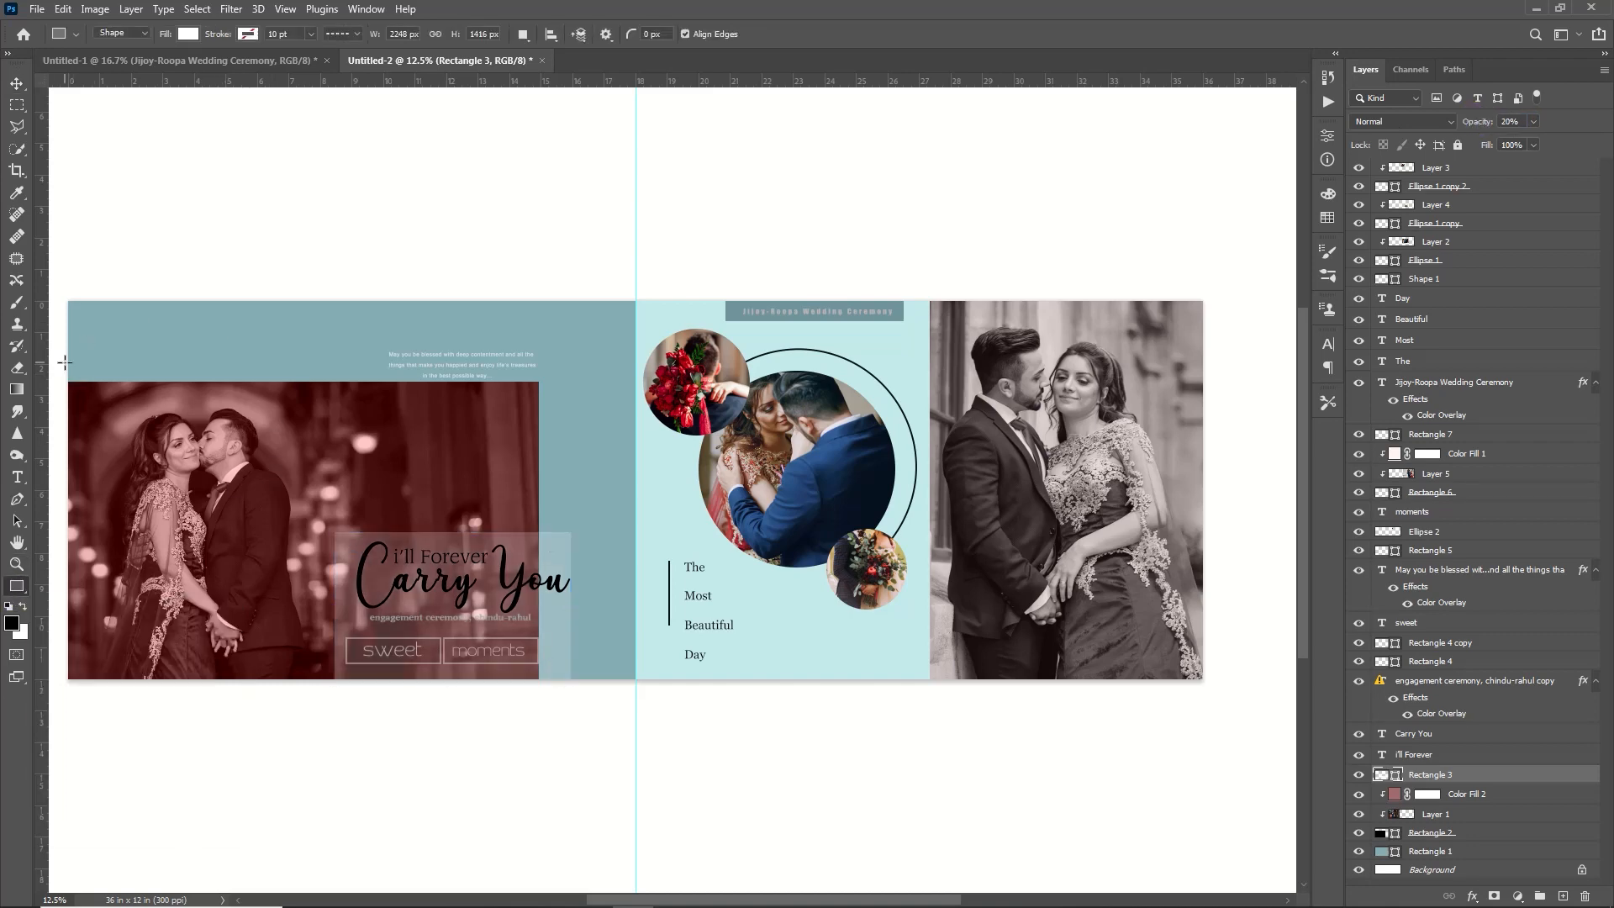
pyautogui.moveTo(66, 366); pyautogui.dragTo(385, 376)
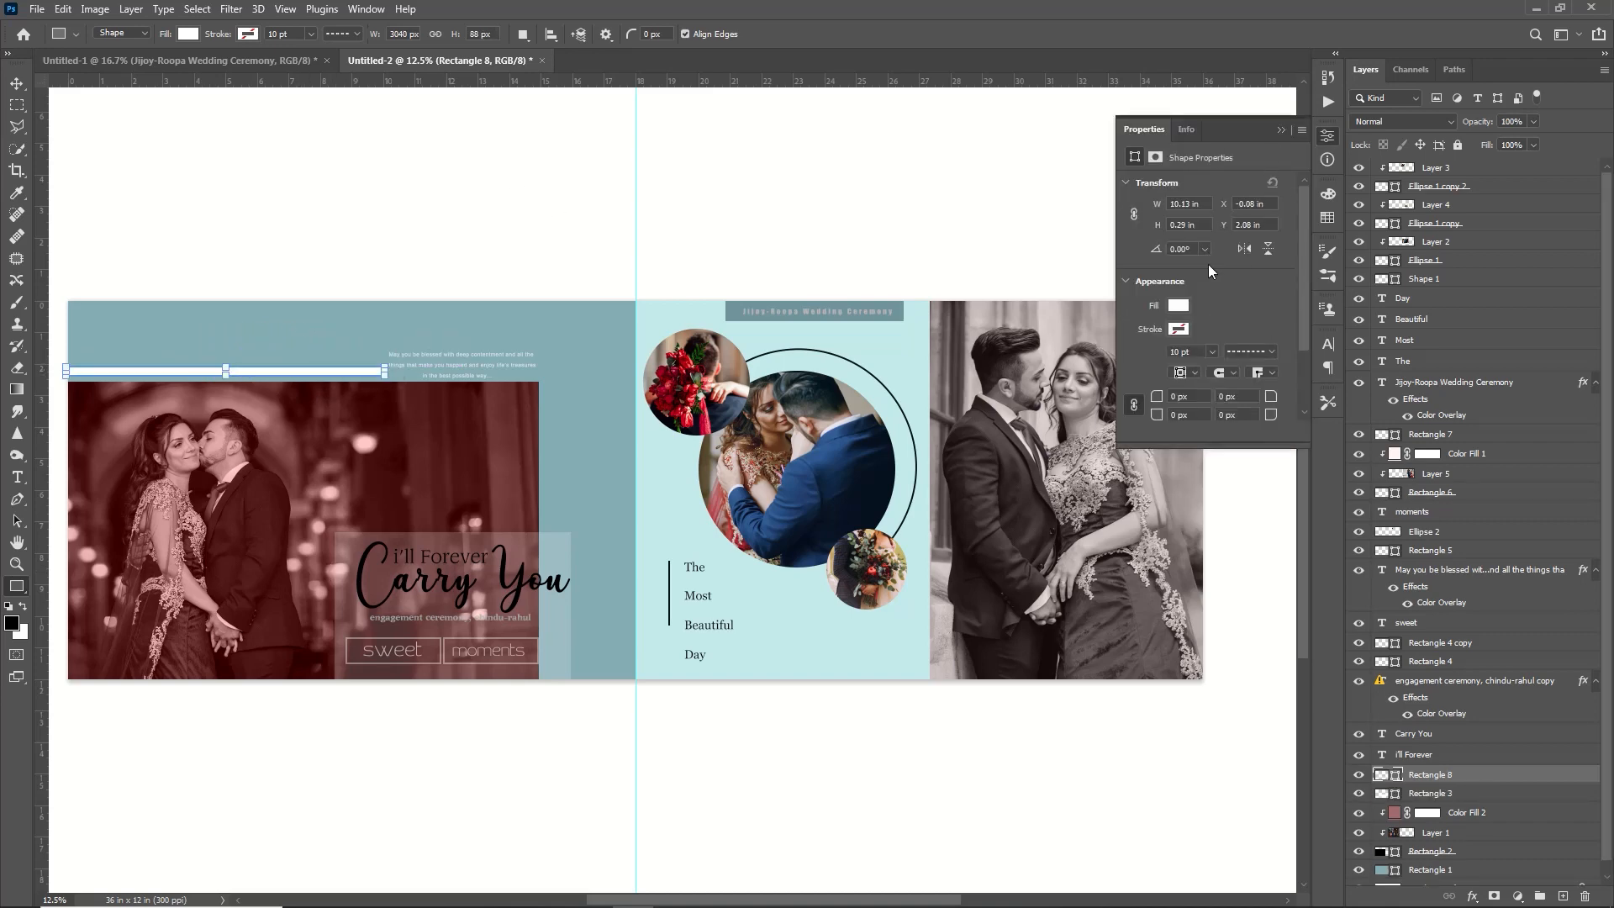
pyautogui.click(1281, 130)
pyautogui.moveTo(1477, 123); pyautogui.dragTo(1415, 145)
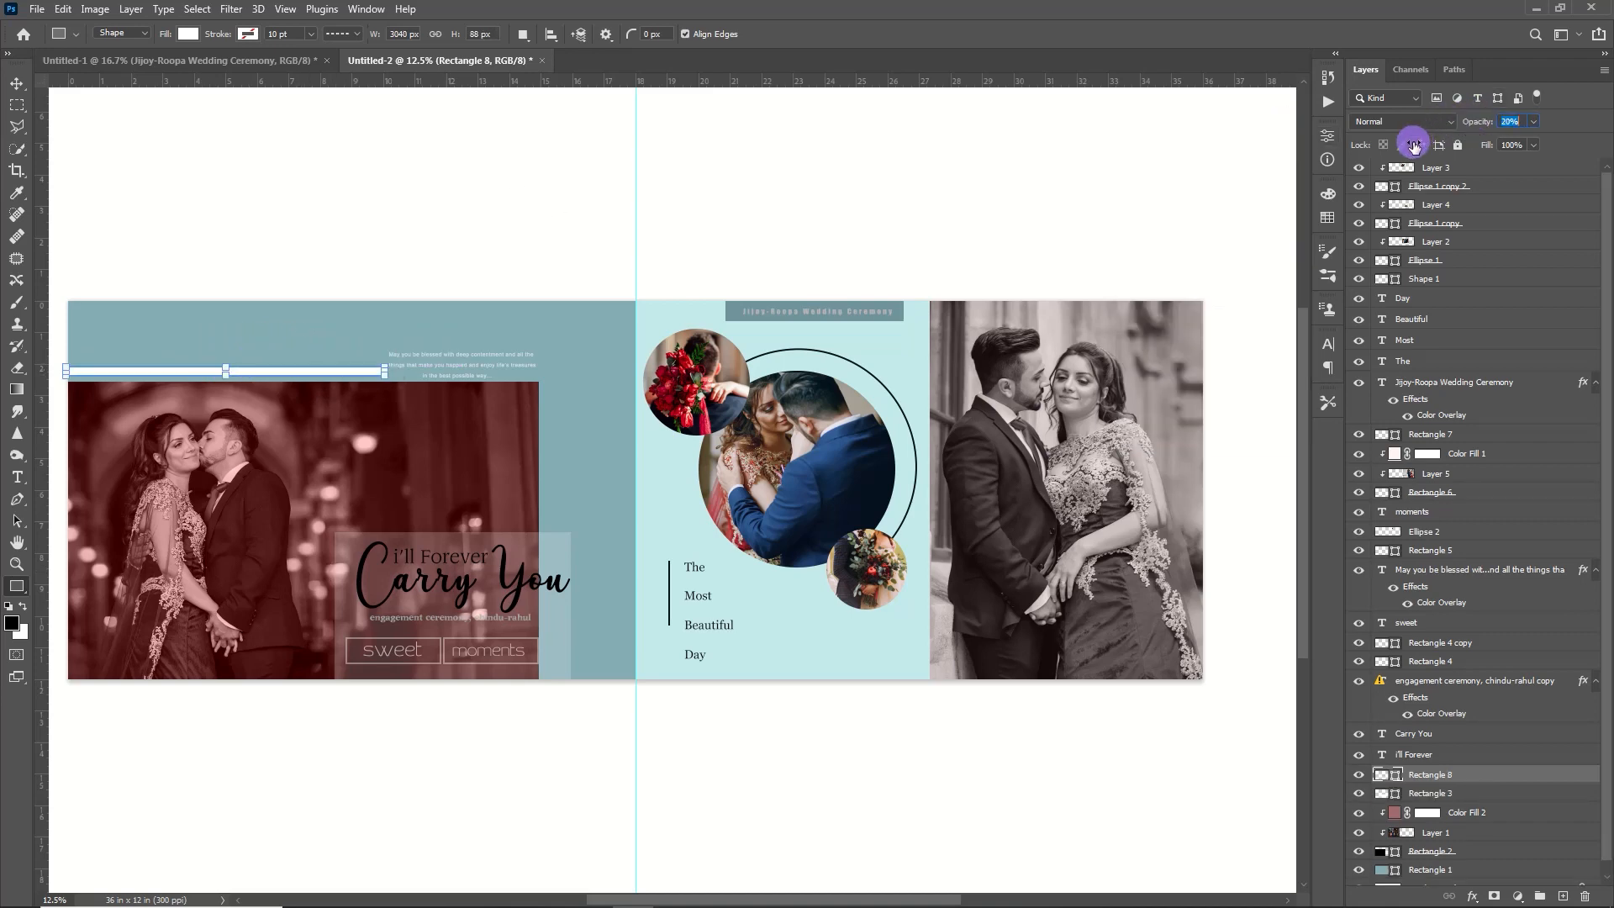
# Step: Draw a long thin bar about 17.33 × 0.32 in across the left page's upper area, with no stroke and a dba4a4 pink fill
pyautogui.click(1467, 813)
pyautogui.moveTo(60, 314); pyautogui.dragTo(607, 322)
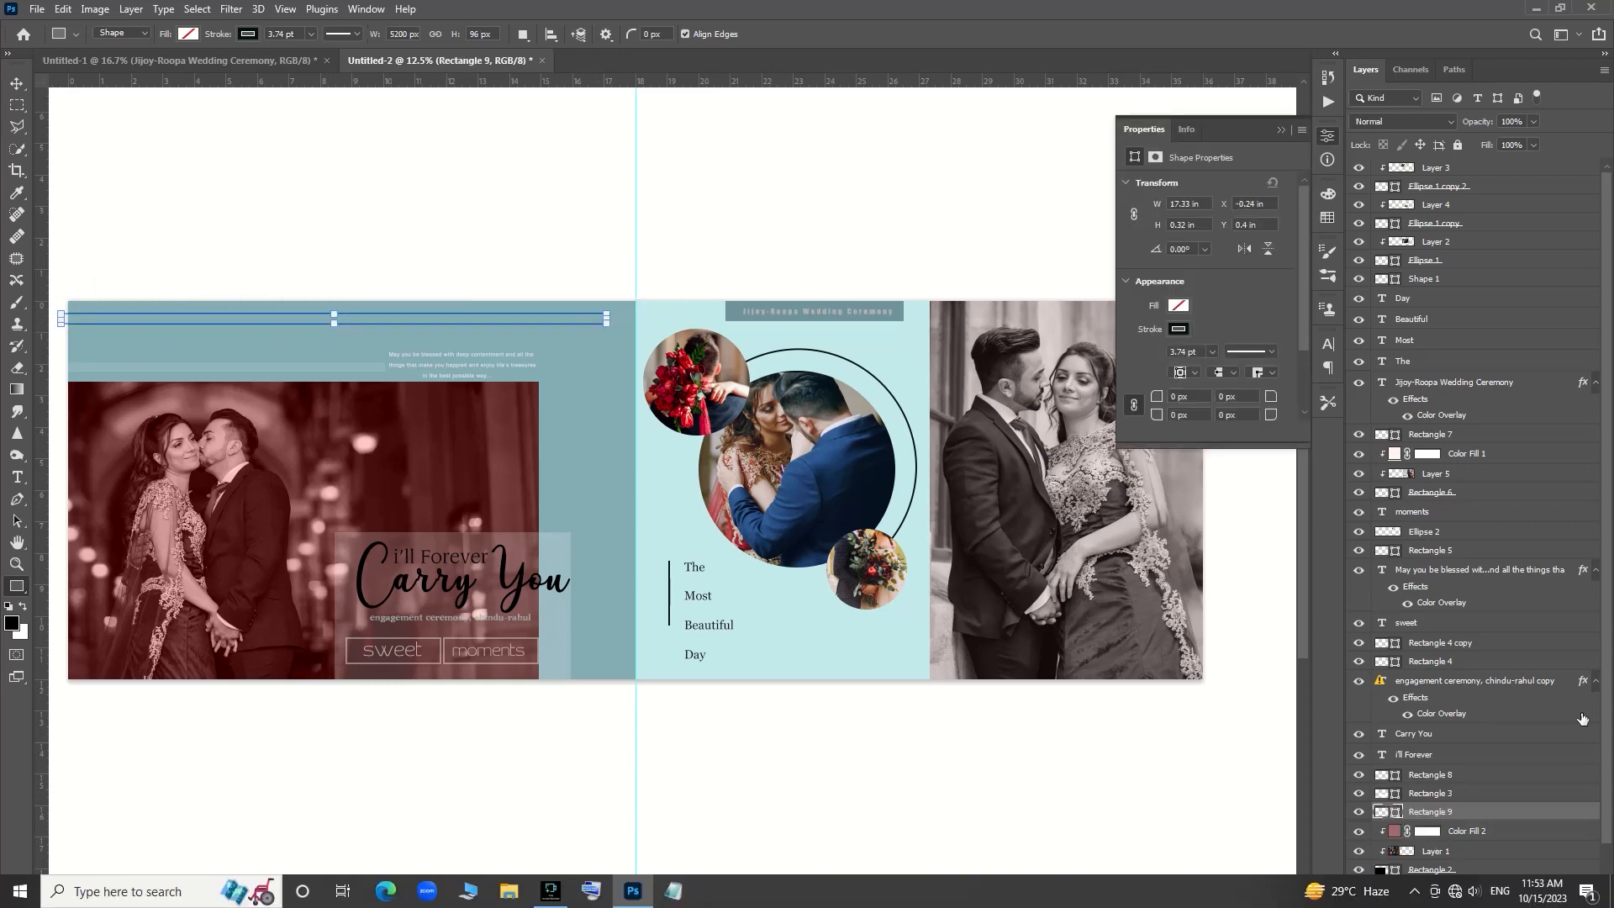
pyautogui.click(1179, 329)
pyautogui.click(1145, 362)
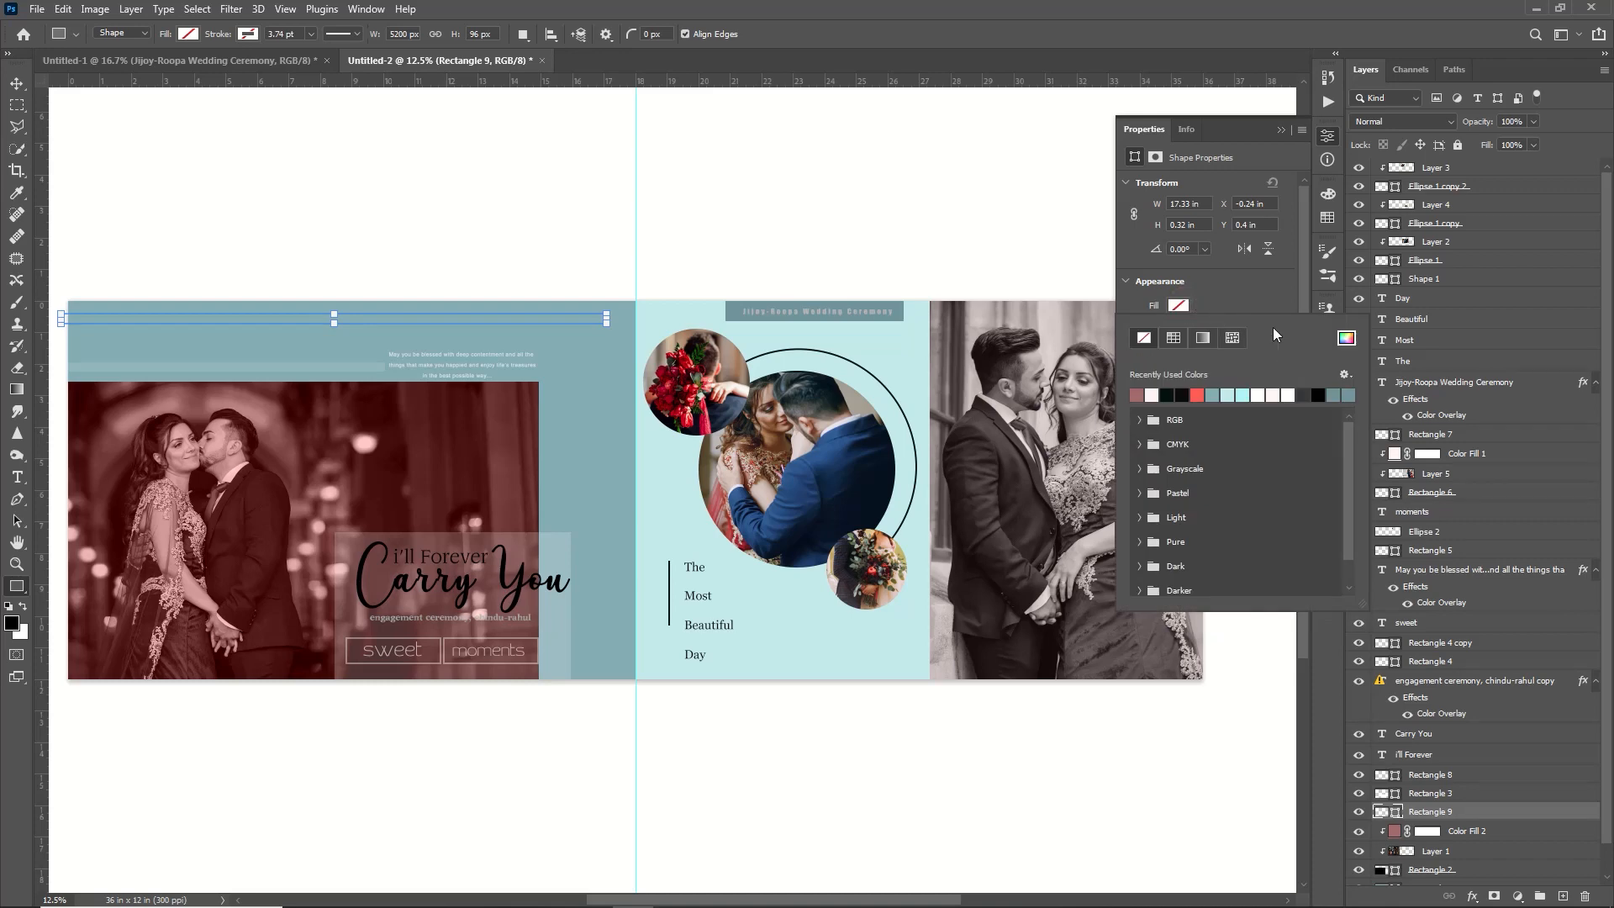
pyautogui.click(1347, 337)
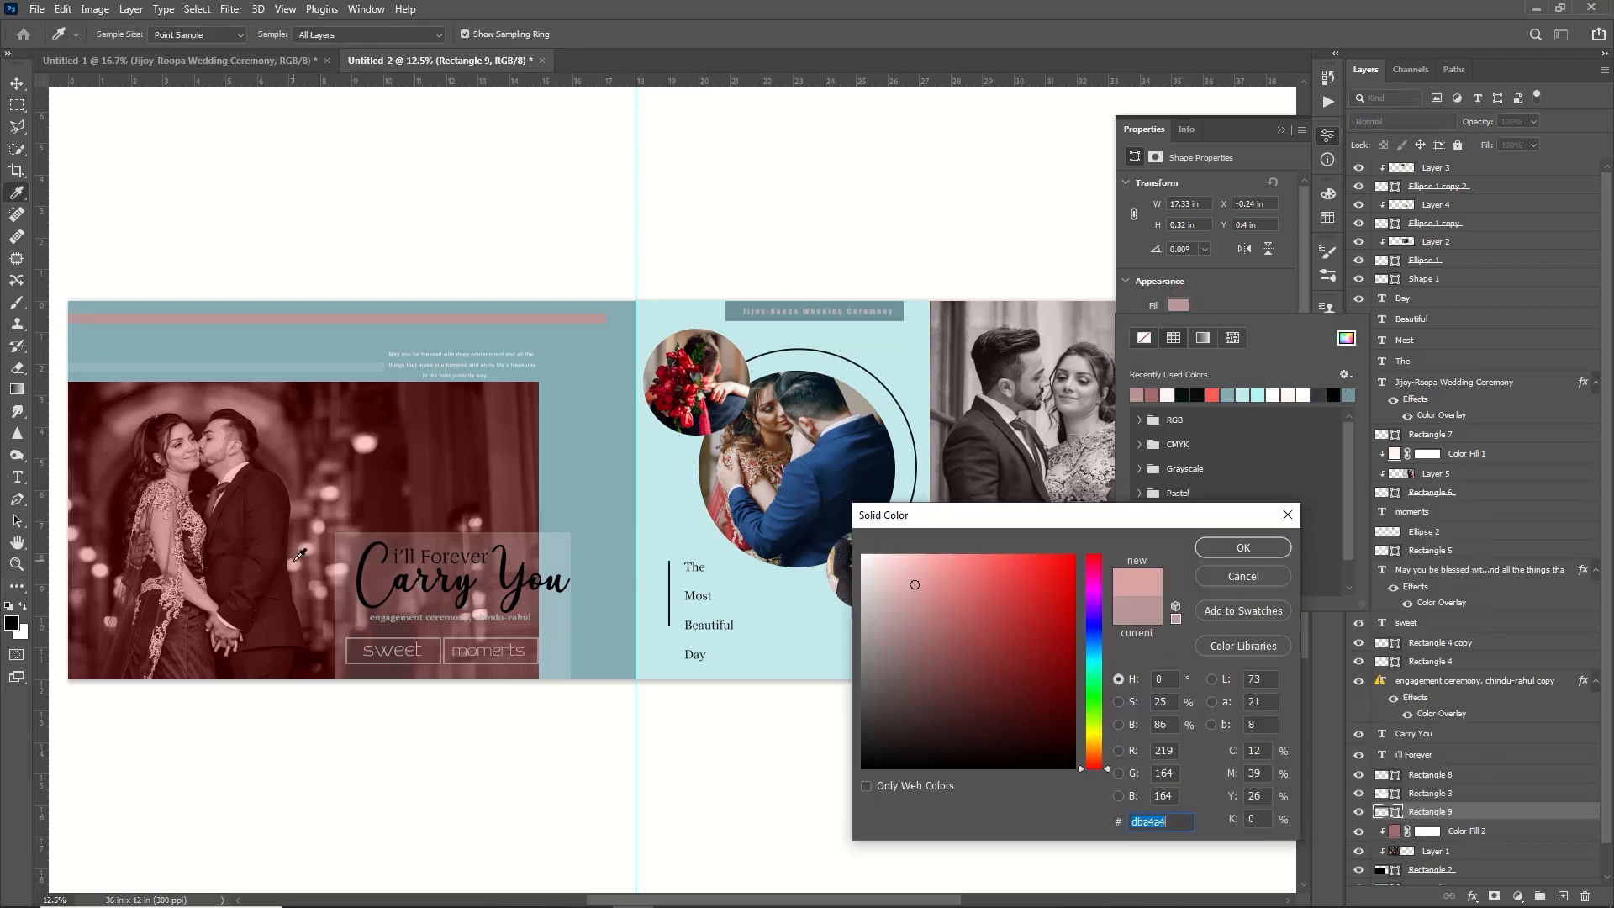
pyautogui.click(1237, 547)
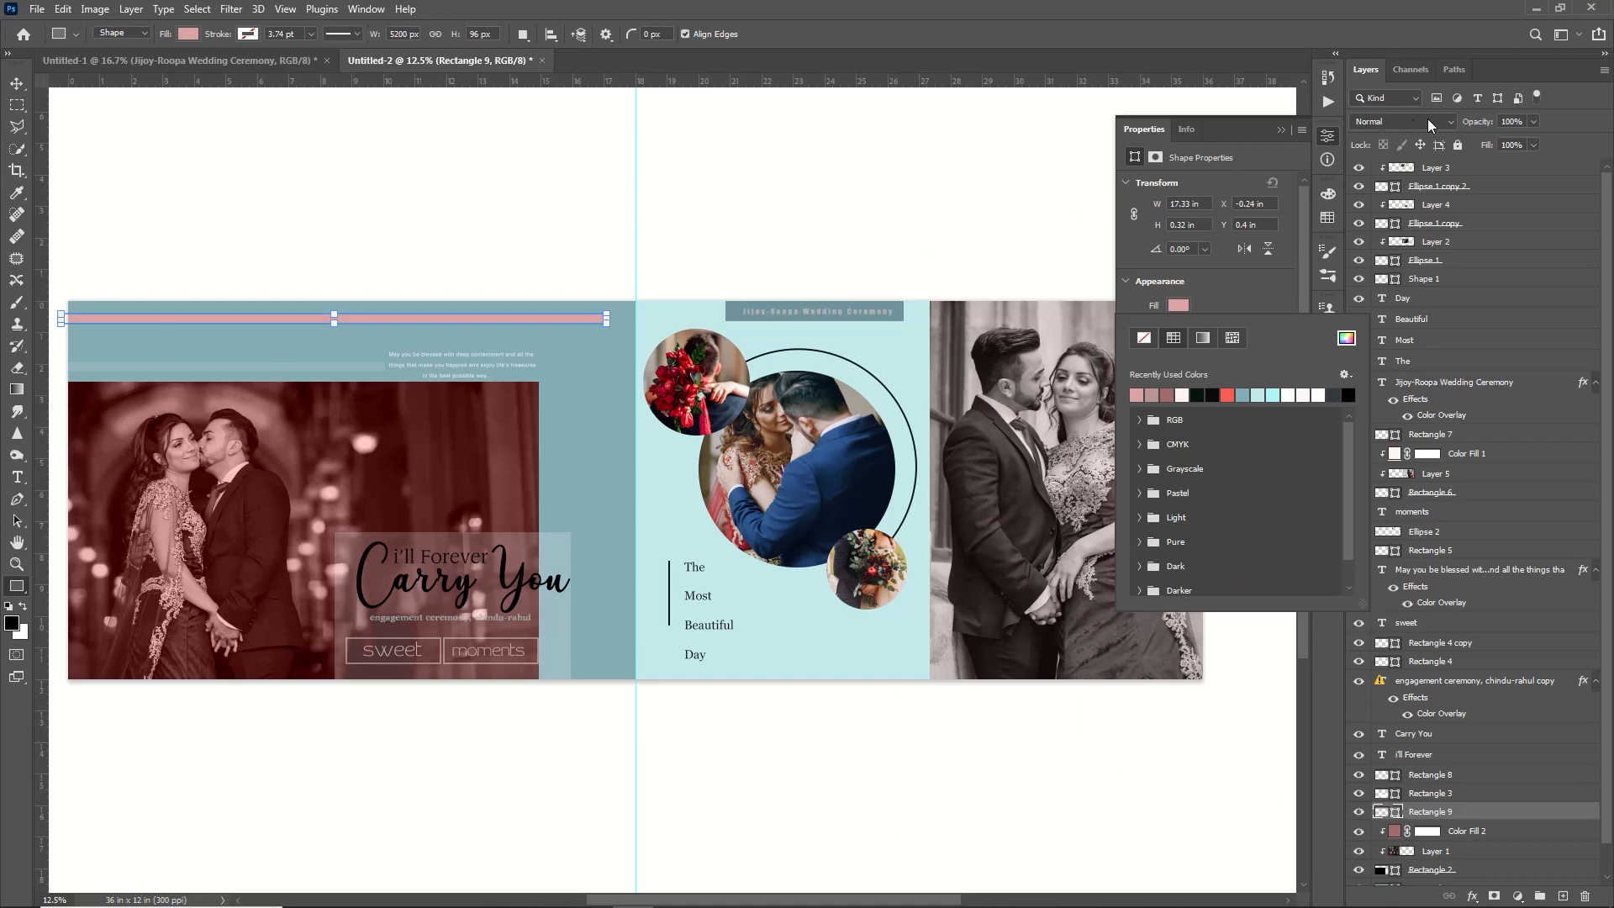
# Step: Set the long pink bar's opacity to 40% and shorten it at its right end, slightly lower on the page
pyautogui.moveTo(1477, 121)
pyautogui.mouseDown()
pyautogui.moveTo(1441, 137)
pyautogui.moveTo(1449, 150)
pyautogui.moveTo(1469, 118)
pyautogui.moveTo(1457, 131)
pyautogui.mouseUp()
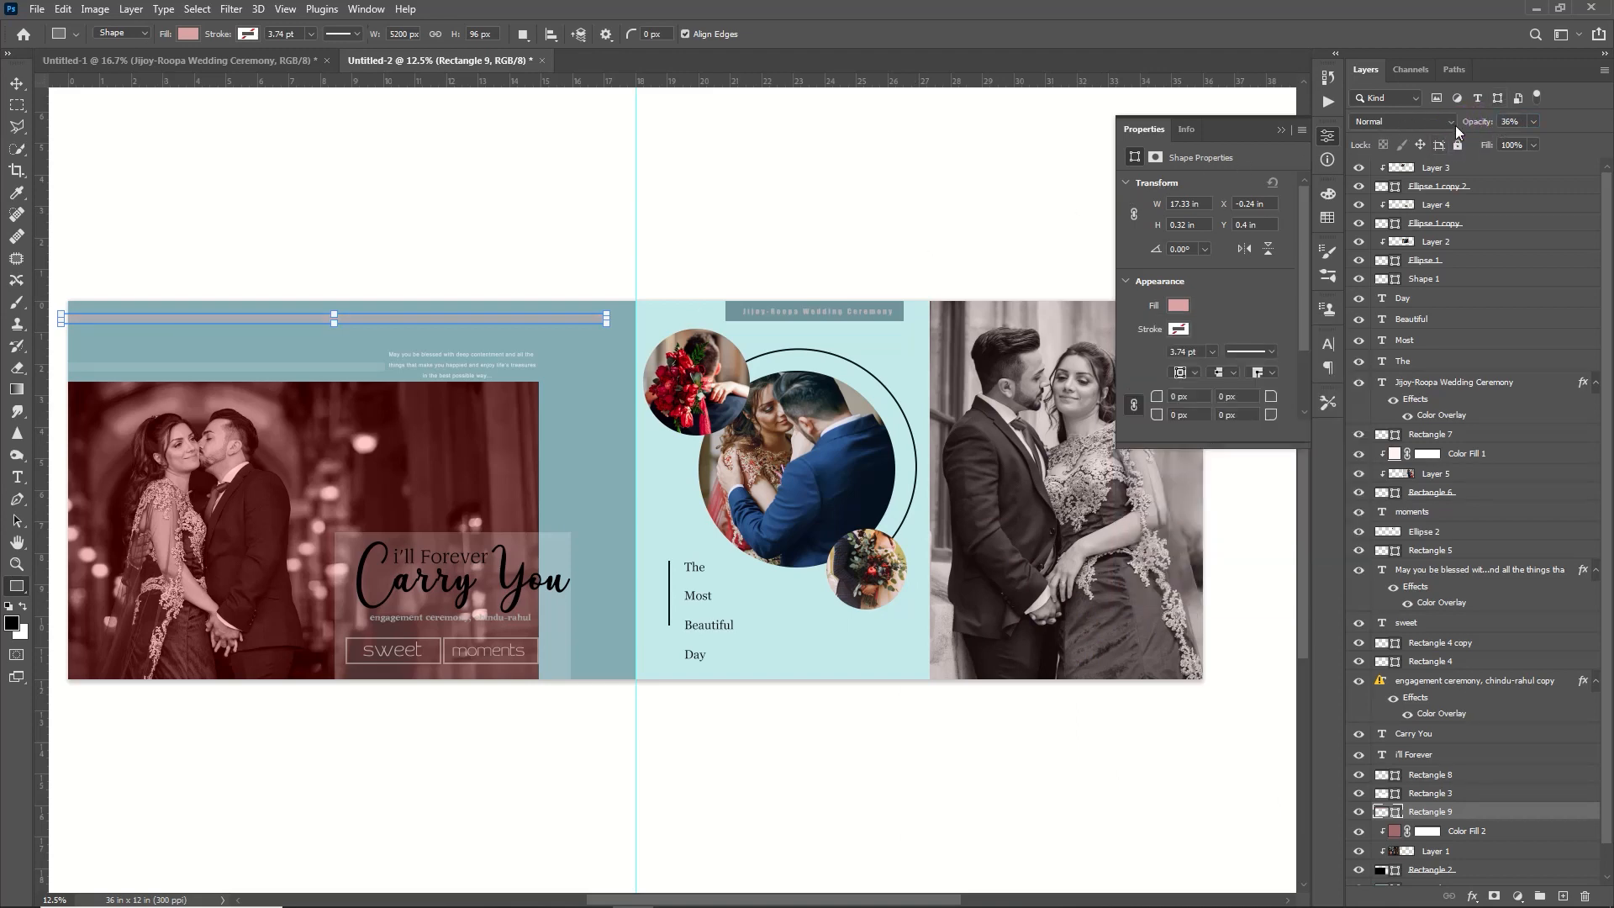
pyautogui.press('v')
pyautogui.press('4')
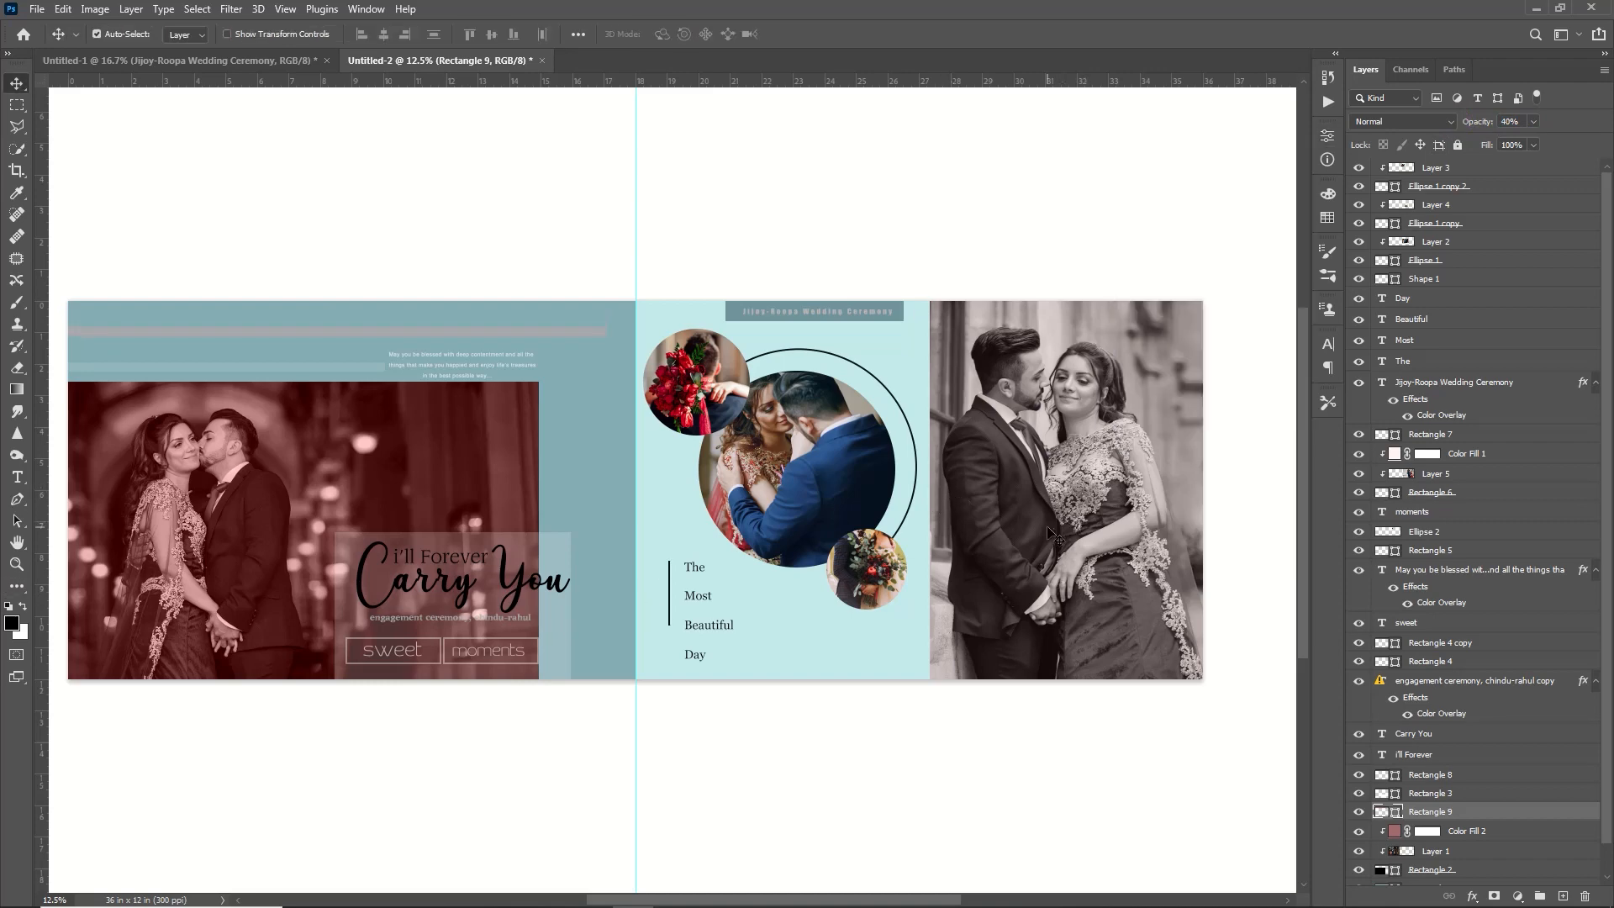
pyautogui.hotkey('ctrl', 't')
pyautogui.moveTo(605, 332); pyautogui.dragTo(531, 334)
pyautogui.press('Return')
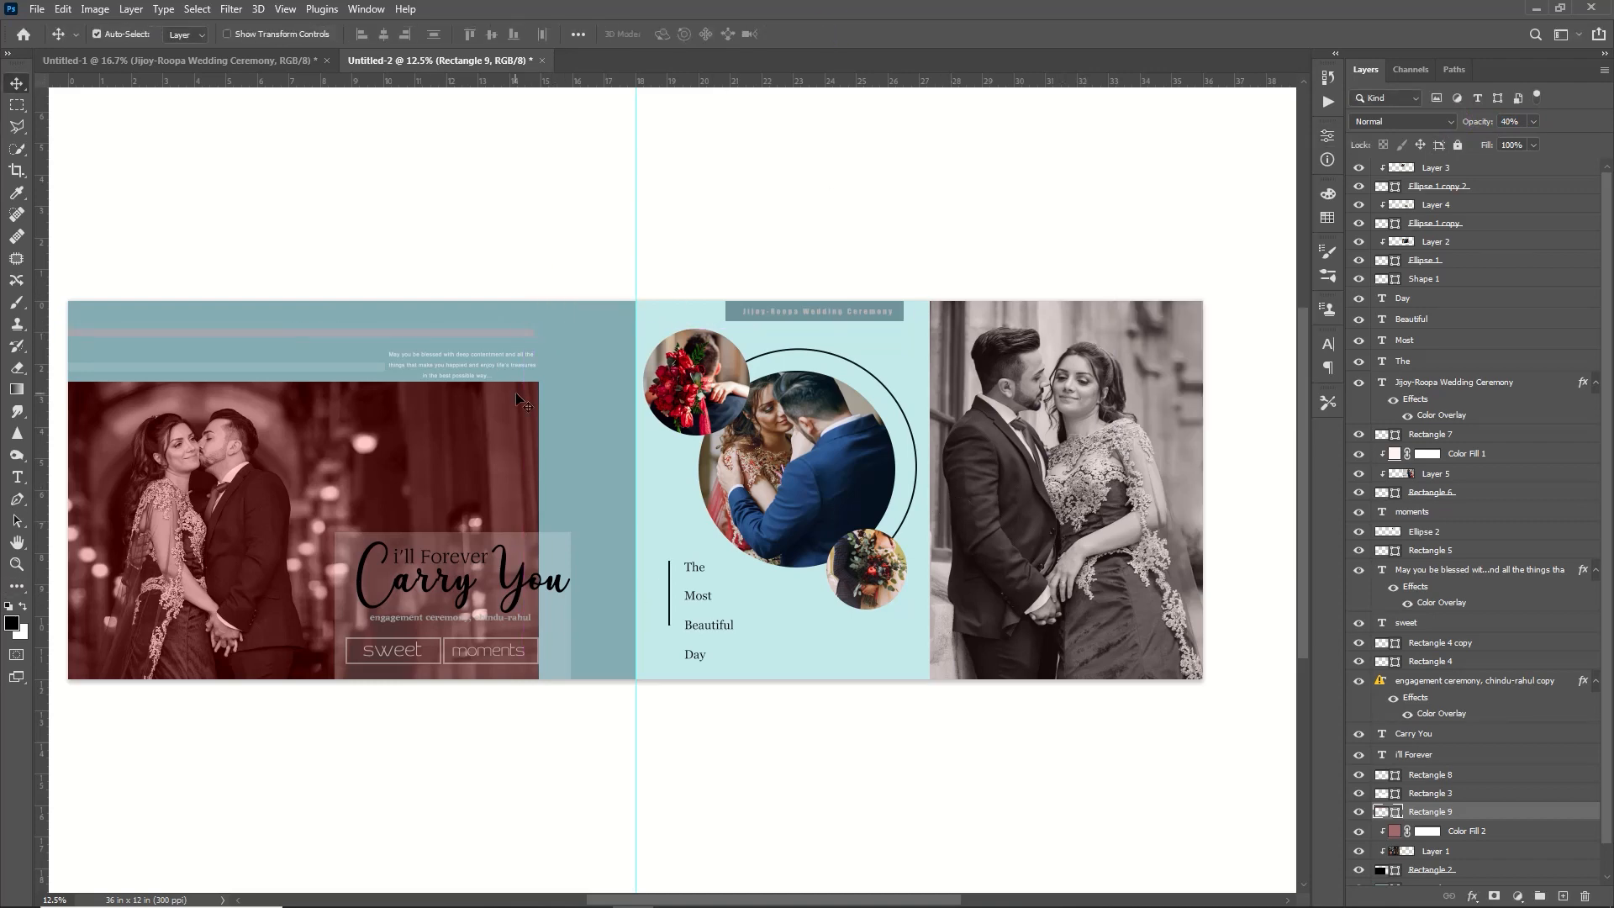
# Step: Copy the wedding ceremony title text from the Untitled-1 document into the spread and place it above the pink bar on the left page
pyautogui.click(278, 60)
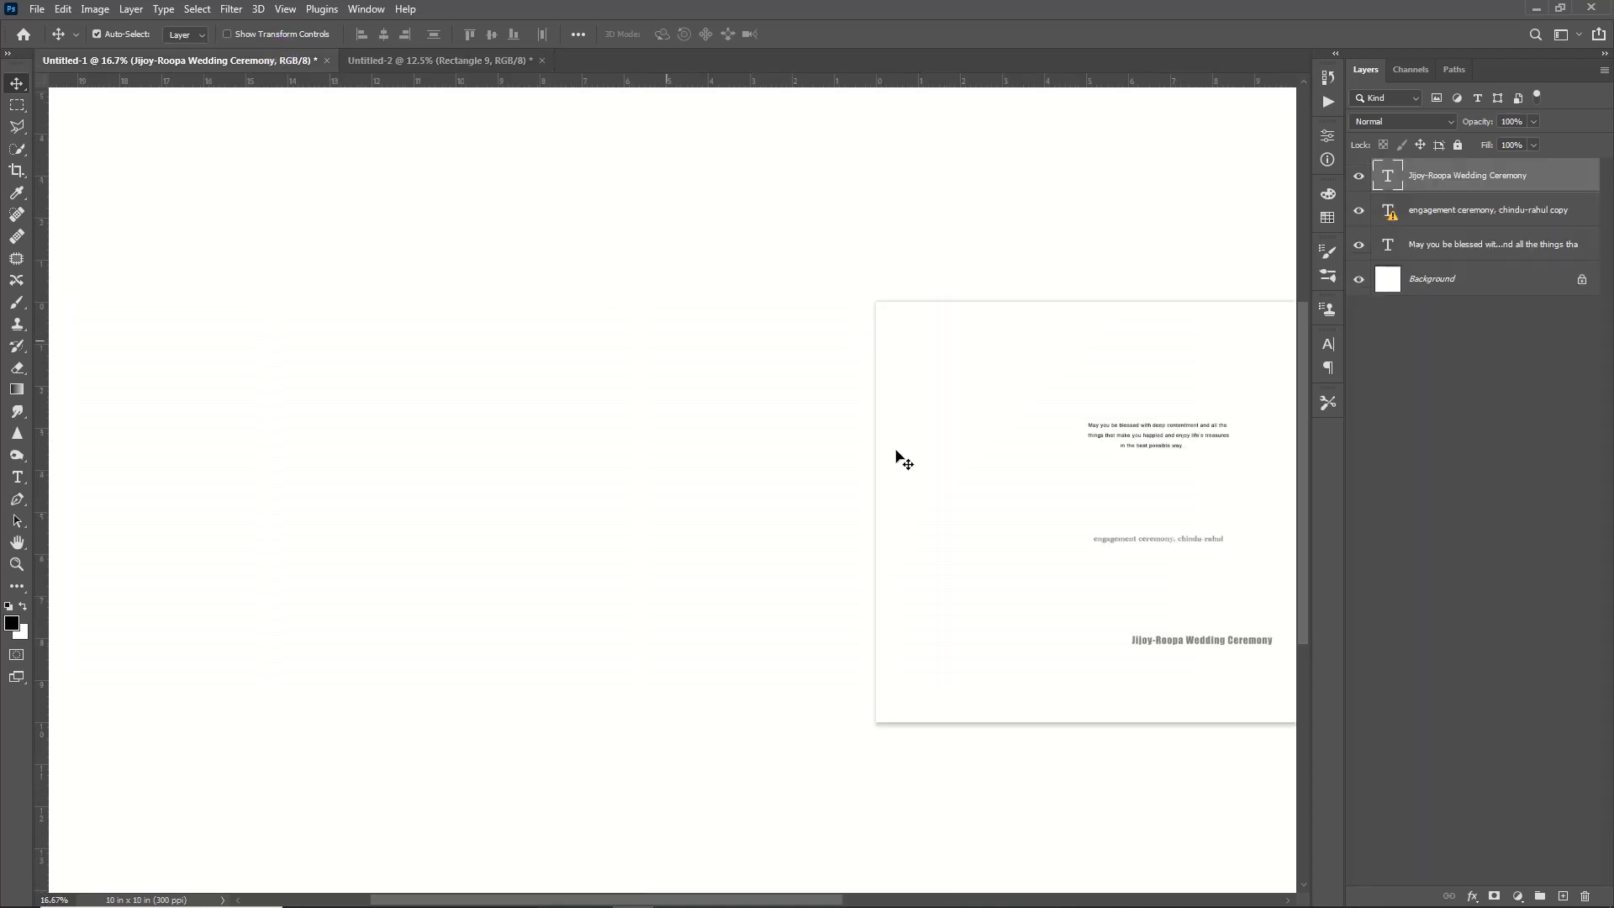
pyautogui.moveTo(1221, 639); pyautogui.dragTo(98, 320)
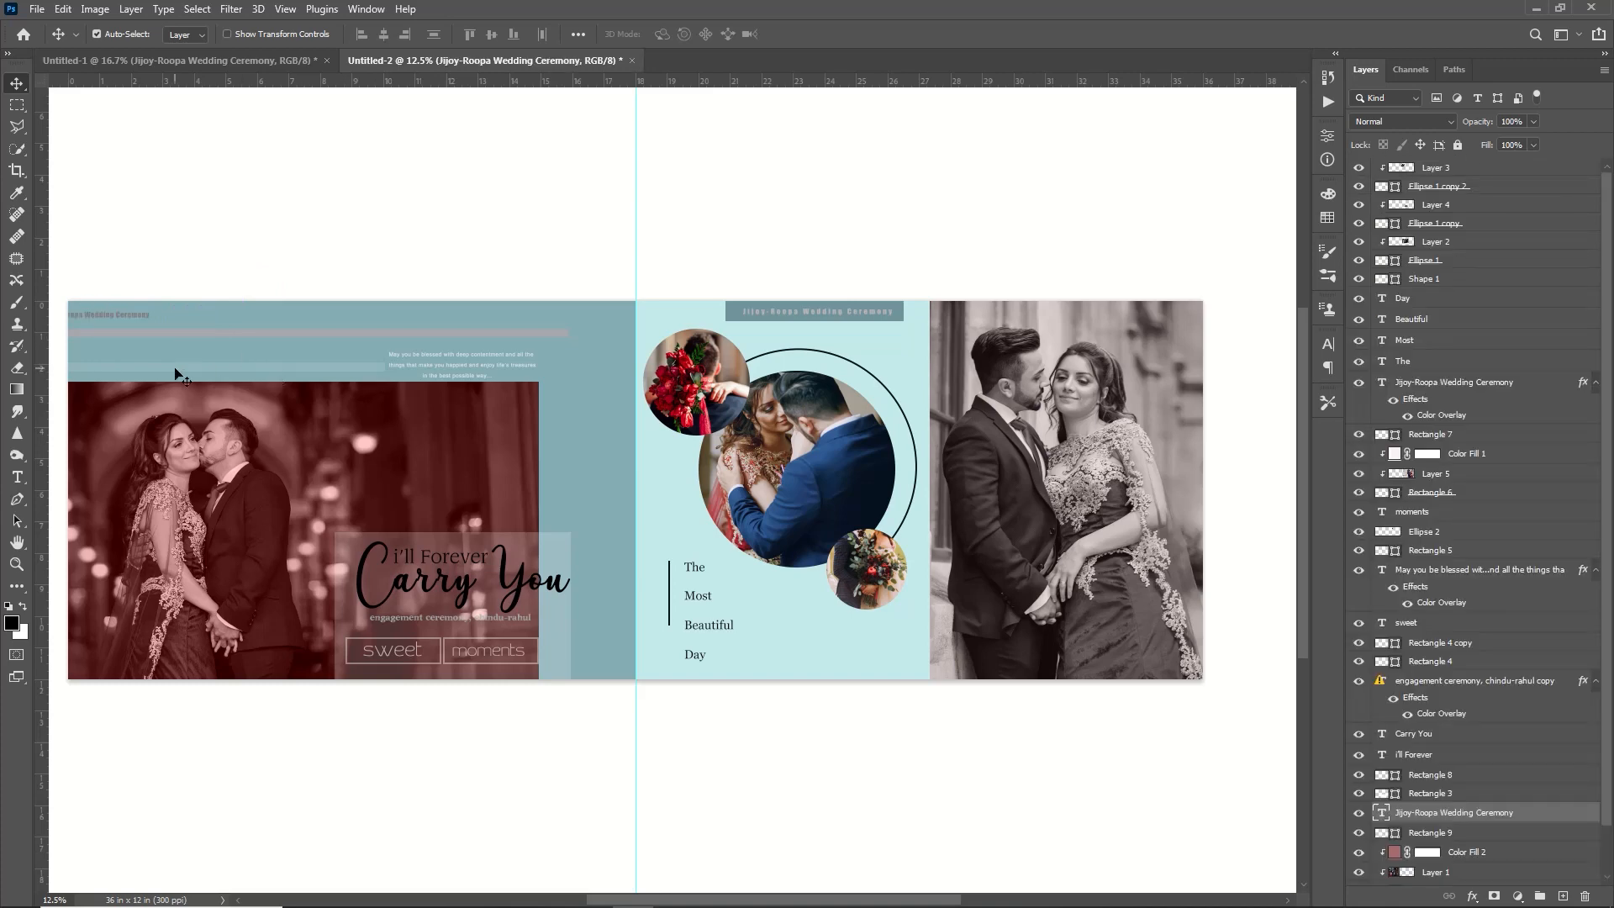
pyautogui.moveTo(123, 316)
pyautogui.mouseDown()
pyautogui.moveTo(209, 295)
pyautogui.moveTo(162, 327)
pyautogui.moveTo(234, 324)
pyautogui.moveTo(95, 308)
pyautogui.mouseUp()
# Step: Set the tracking of the left page's wedding ceremony title to 530
pyautogui.press('t')
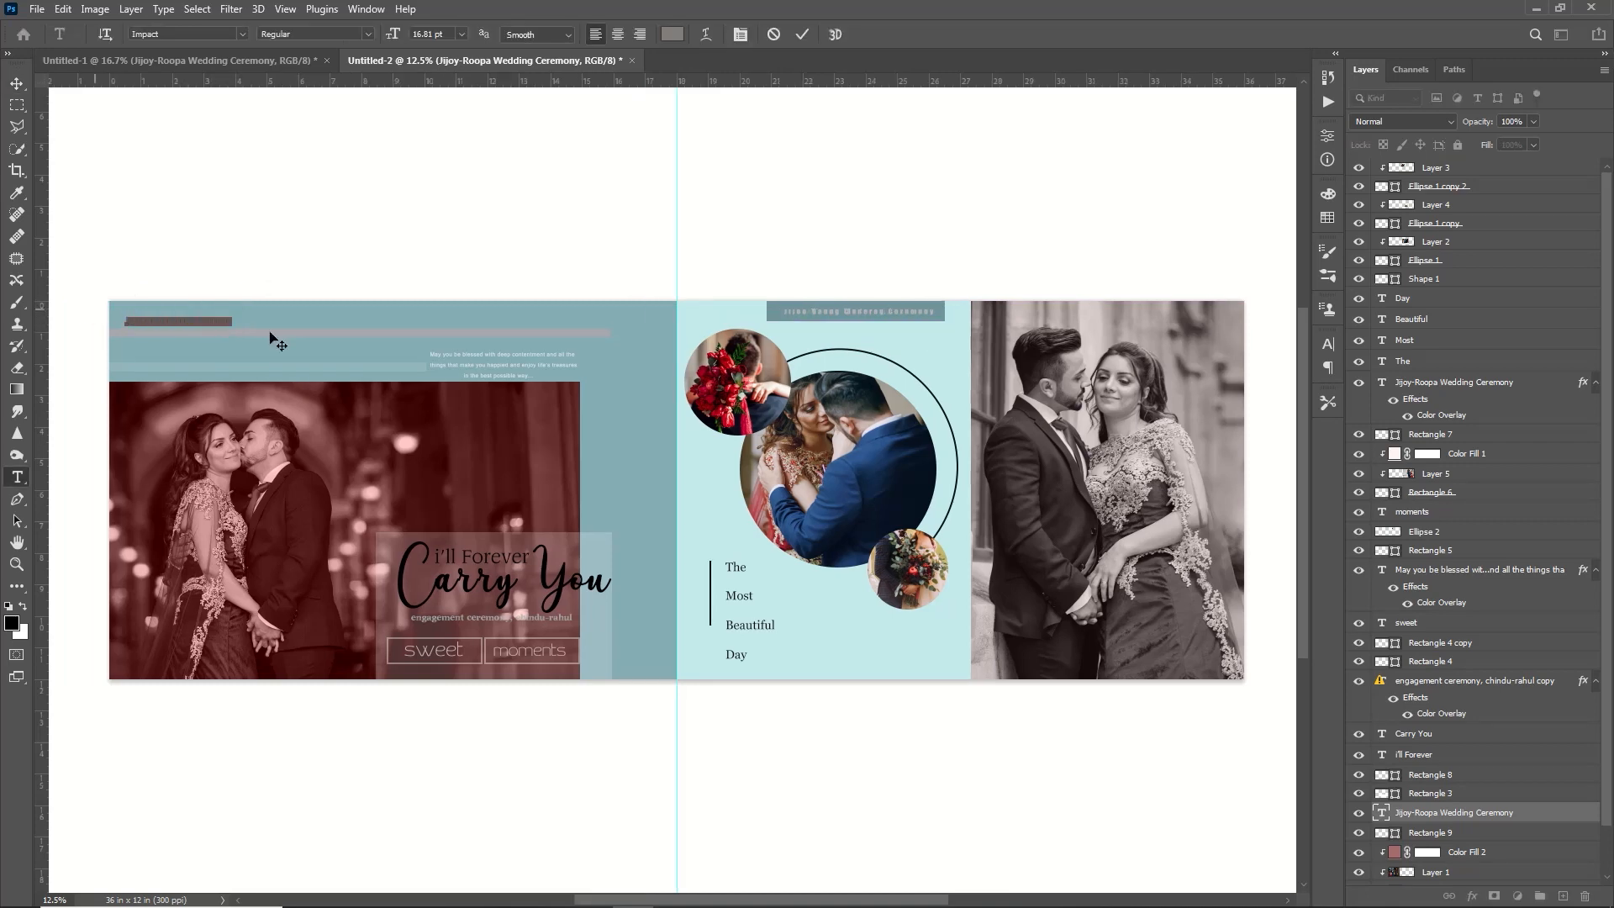
pyautogui.click(1327, 345)
pyautogui.moveTo(1236, 410); pyautogui.dragTo(1256, 425)
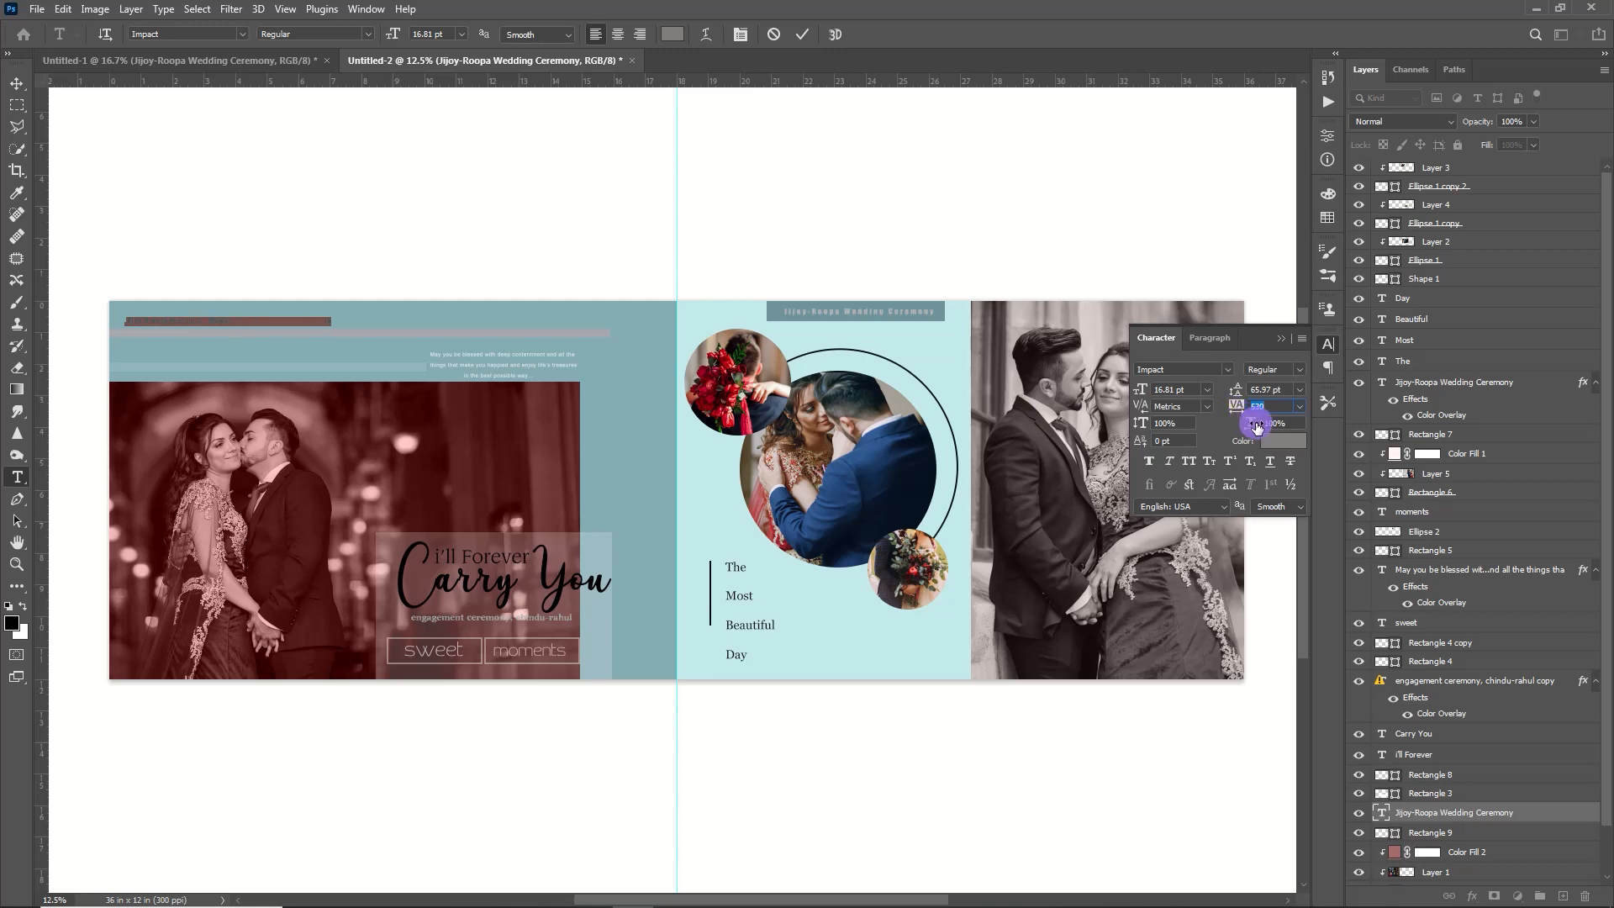
pyautogui.click(803, 35)
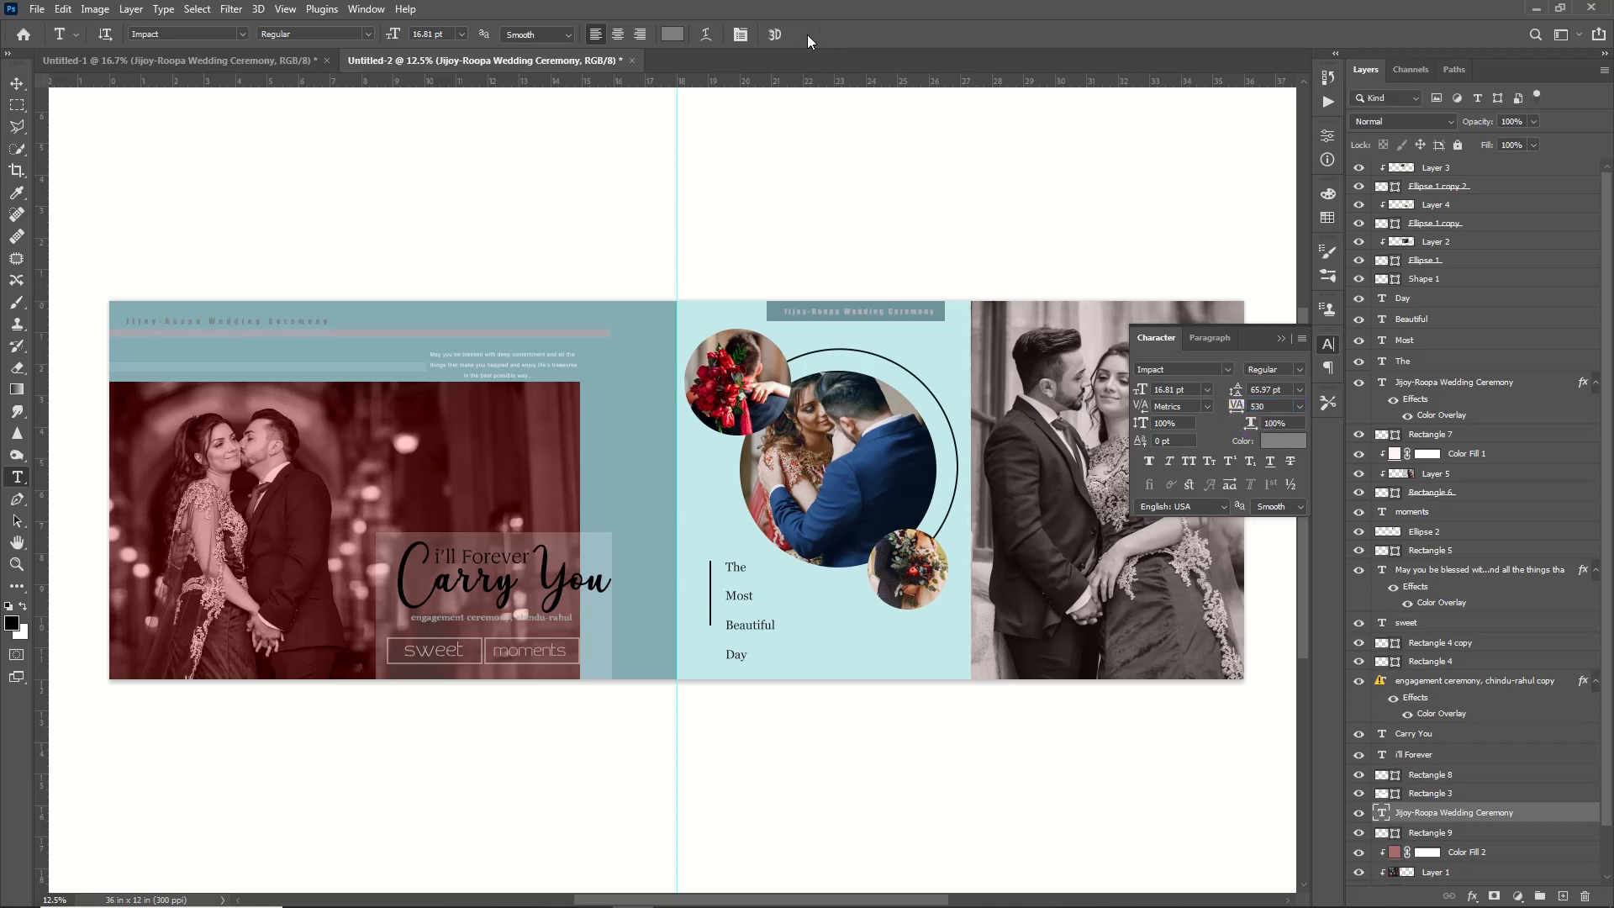
# Step: Change the left-page title's text color to a dusty rose sampled from the left photo
pyautogui.click(672, 34)
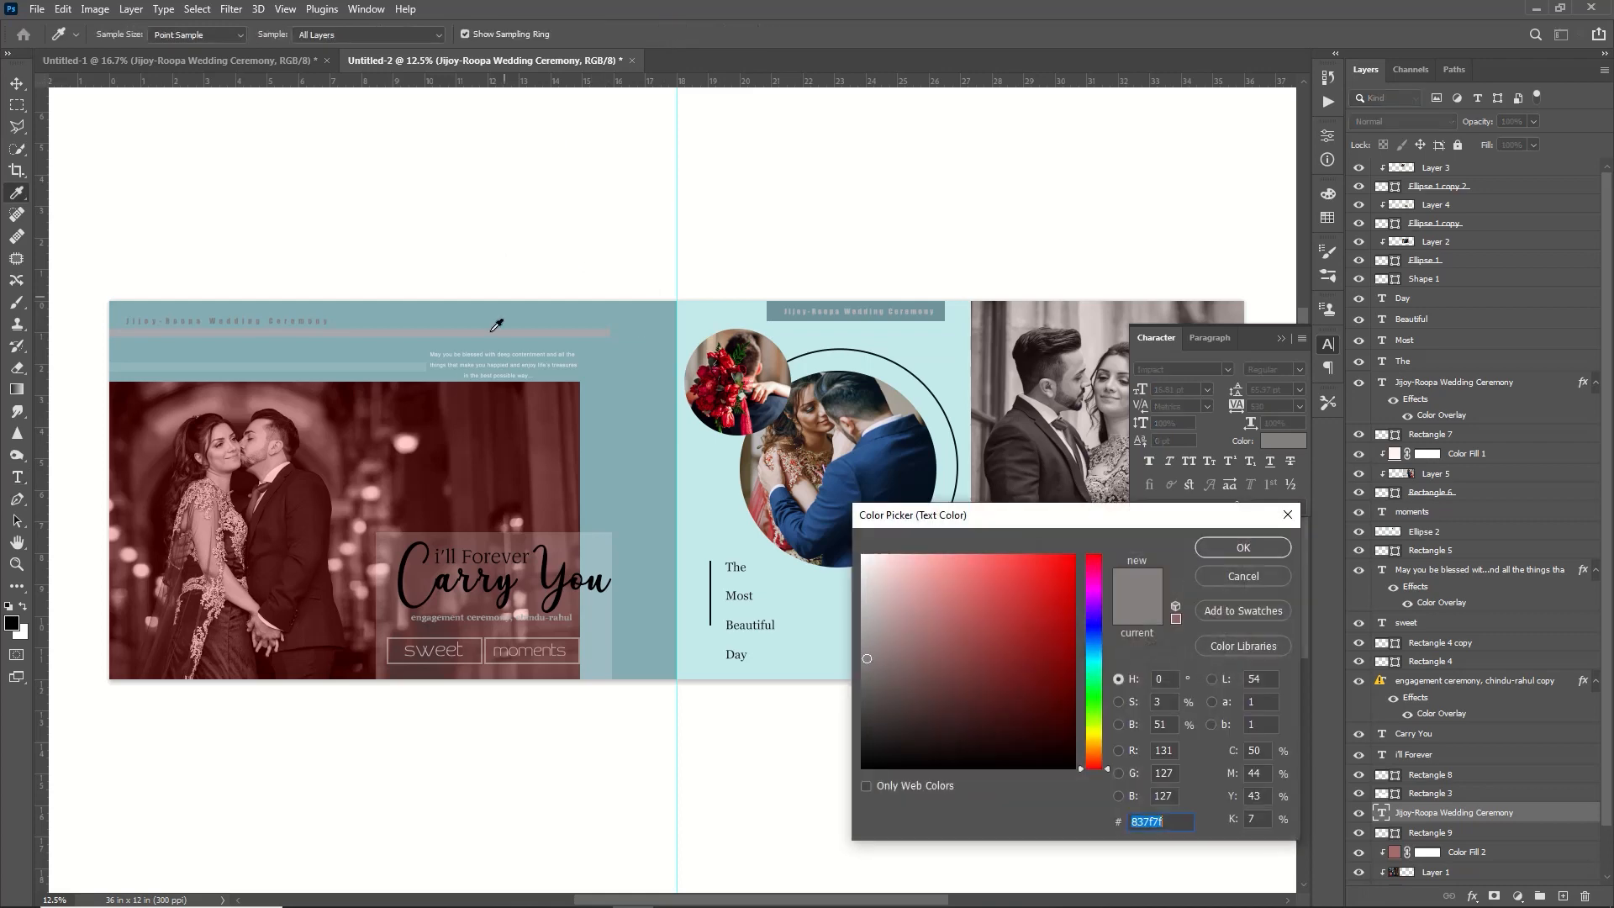
pyautogui.click(431, 464)
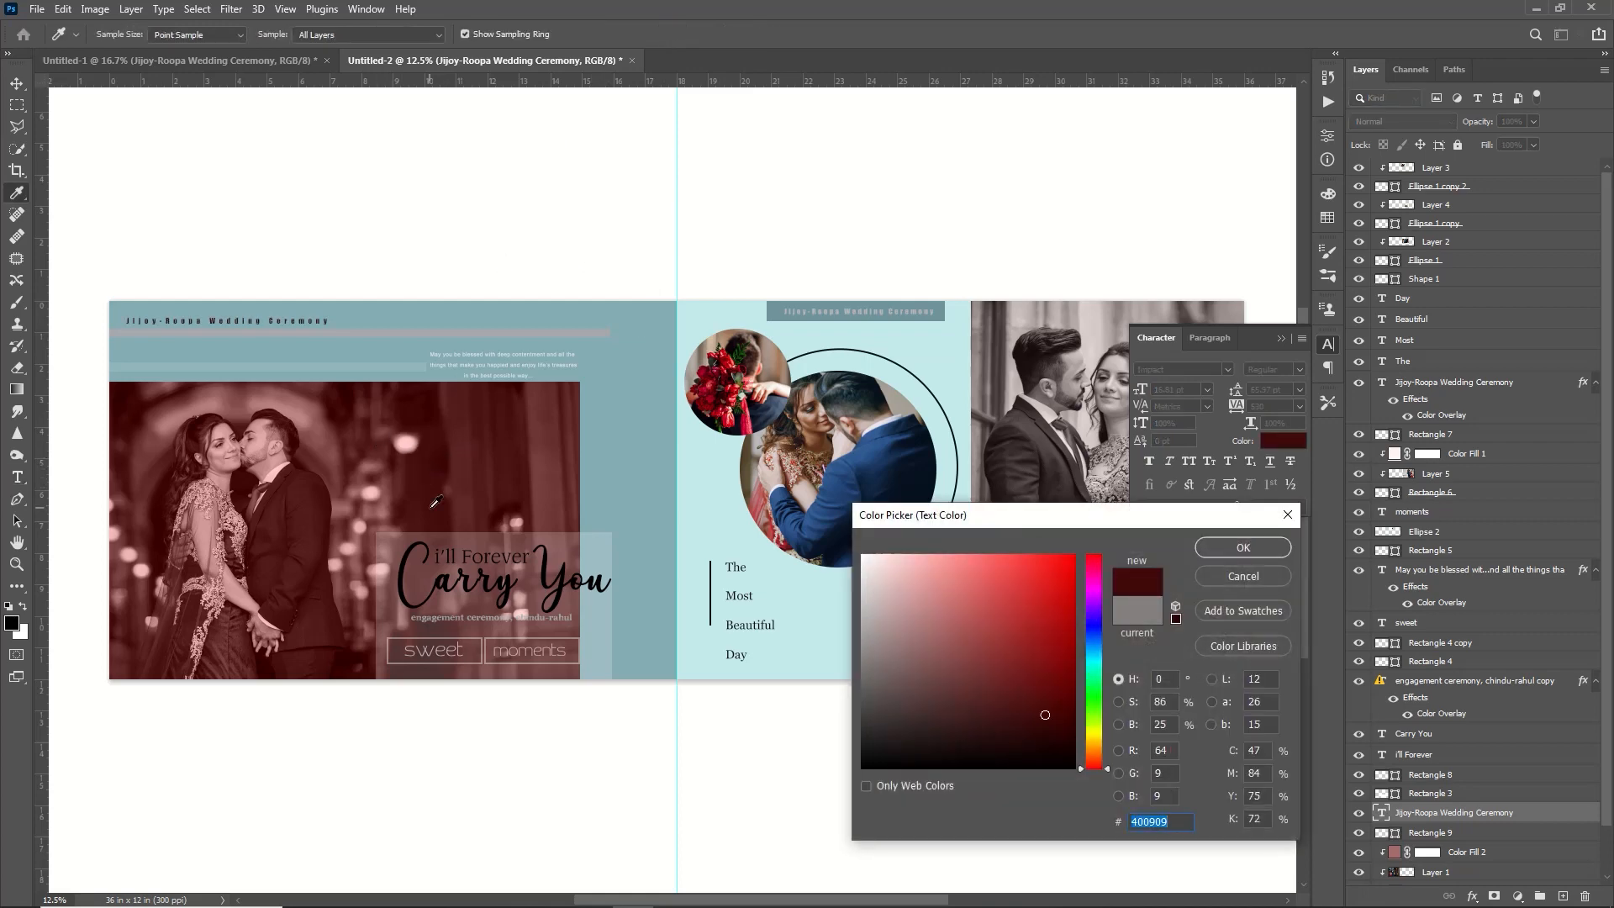
pyautogui.click(379, 511)
pyautogui.press('Return')
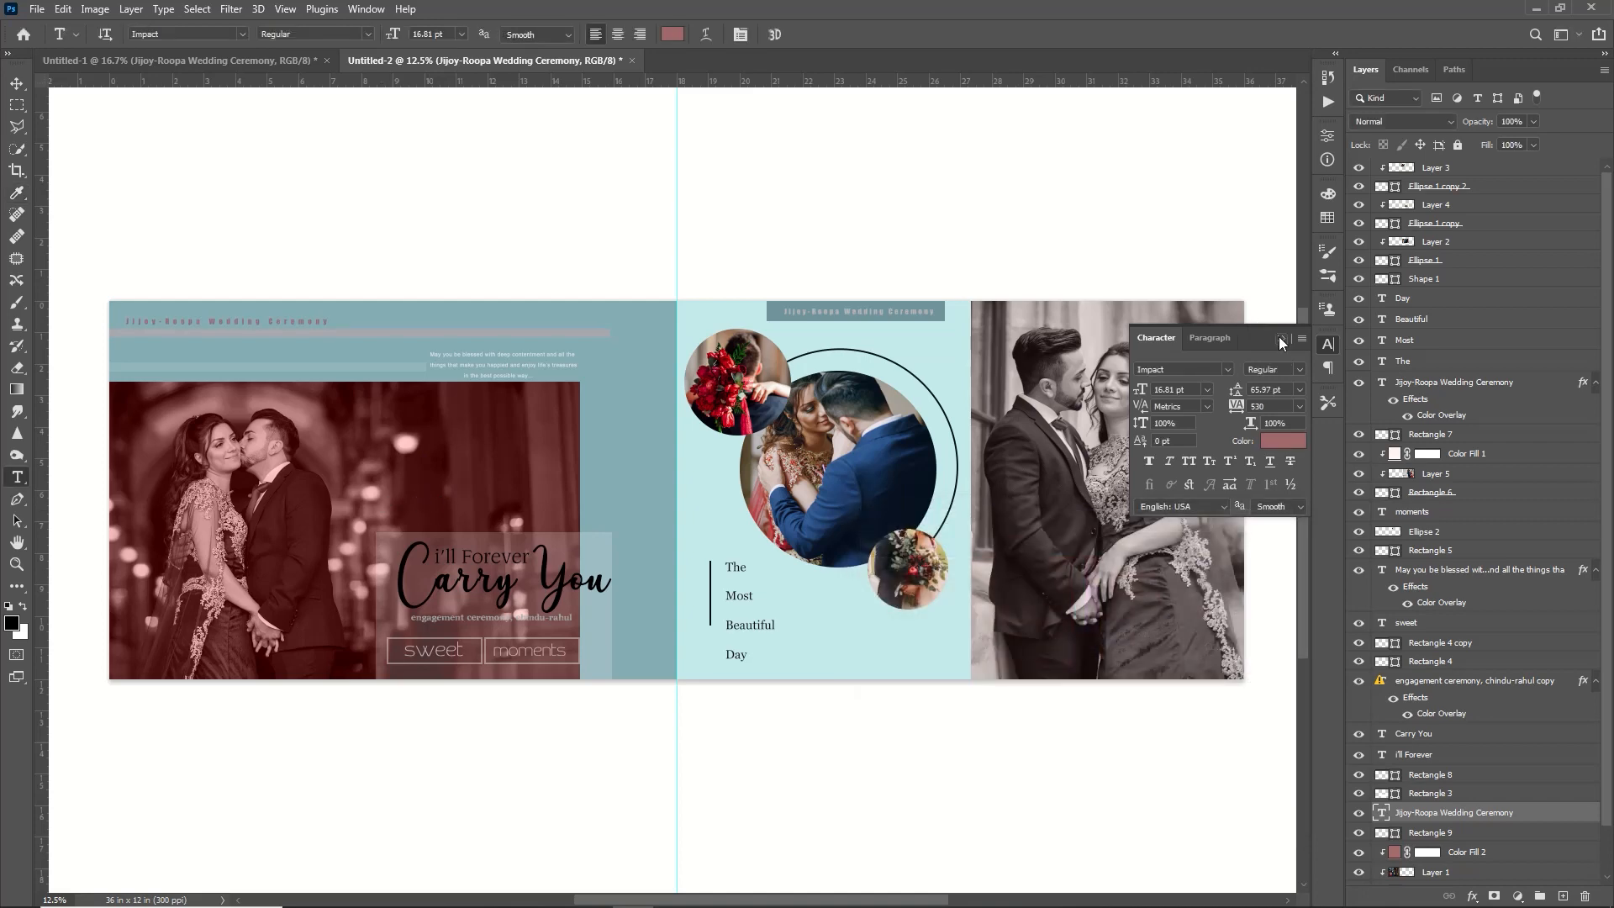
pyautogui.click(1279, 336)
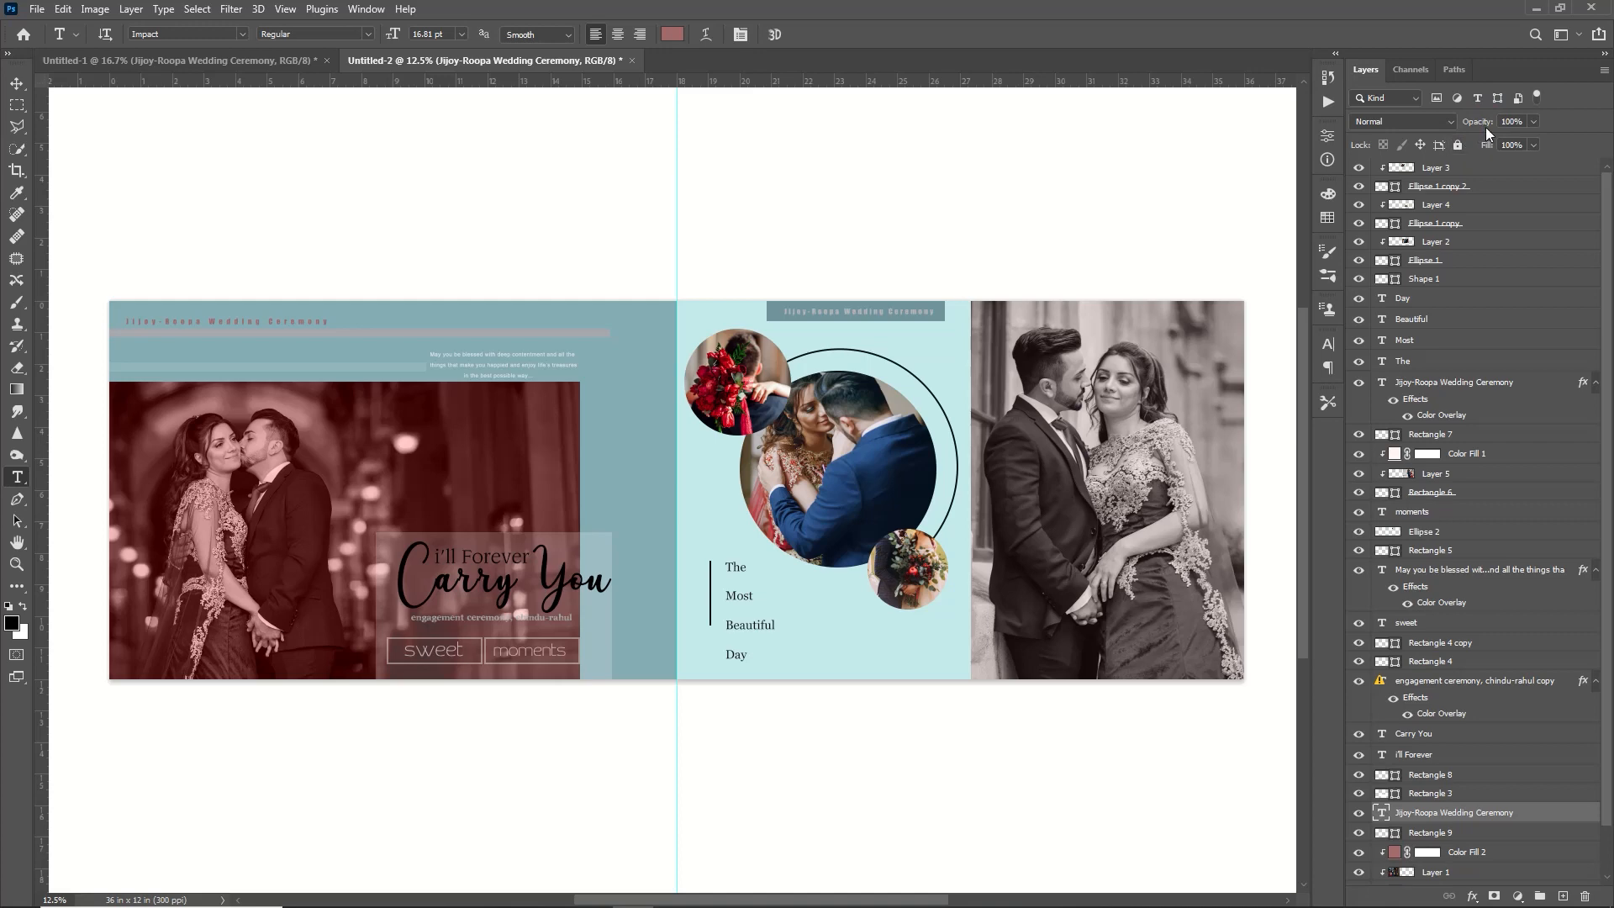
# Step: Set the left-page title's opacity to 62% and shift the pink bar and the title slightly down
pyautogui.moveTo(1465, 123); pyautogui.dragTo(1464, 129)
pyautogui.press('v')
pyautogui.moveTo(366, 333); pyautogui.dragTo(366, 341)
pyautogui.moveTo(239, 318); pyautogui.dragTo(244, 321)
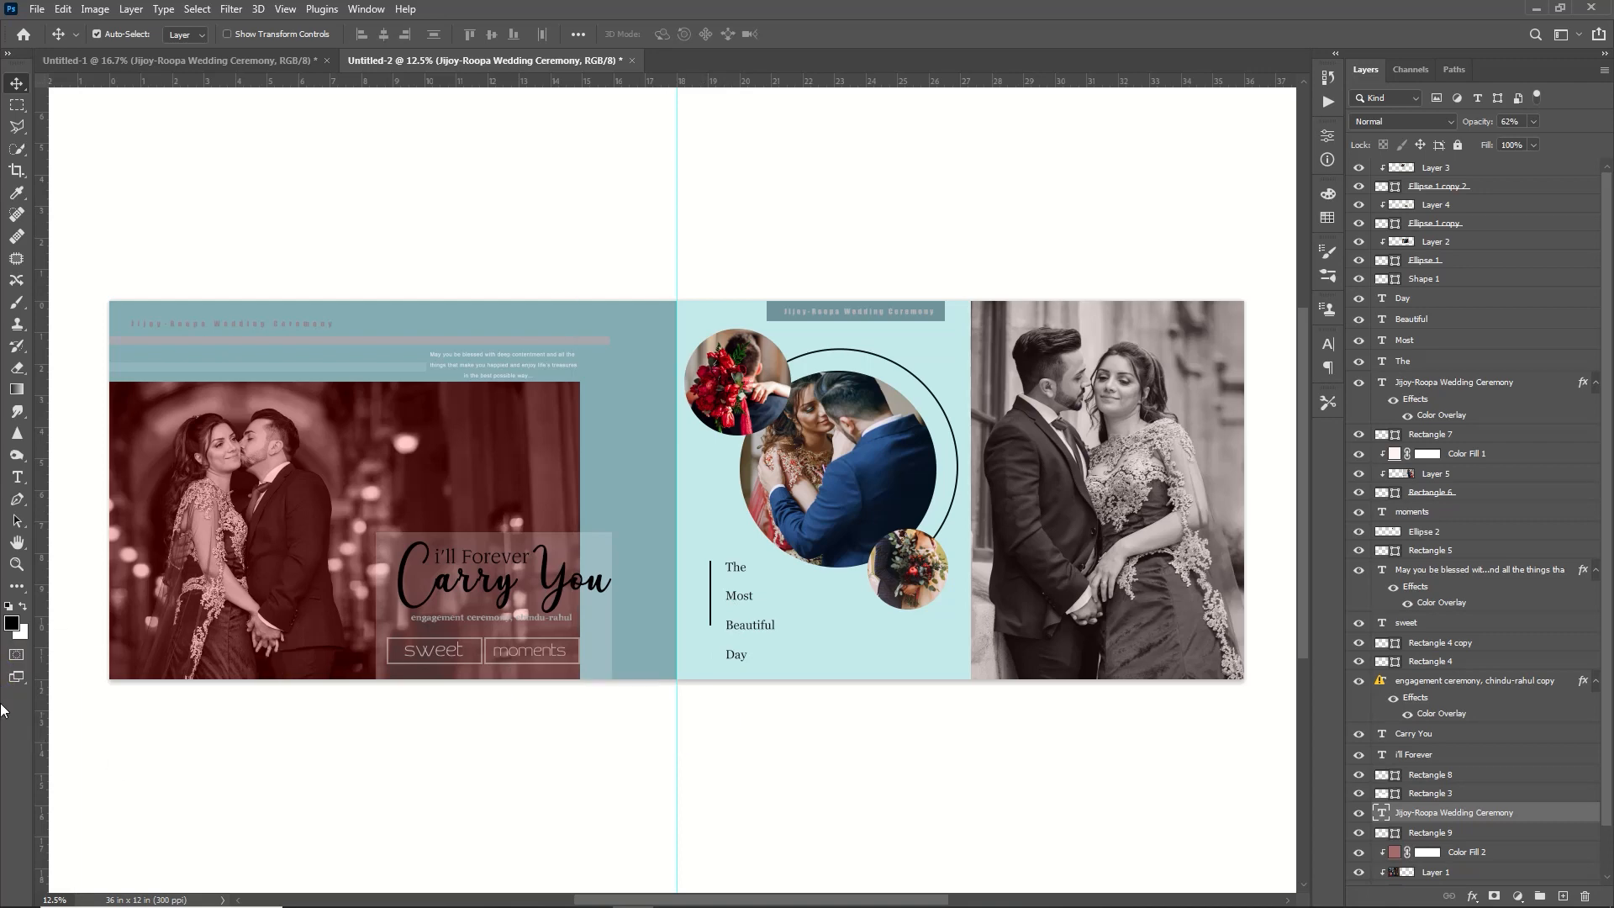
# Step: Examine the left and right pages of the spread up close at 25% zoom
pyautogui.moveTo(619, 898); pyautogui.dragTo(217, 840)
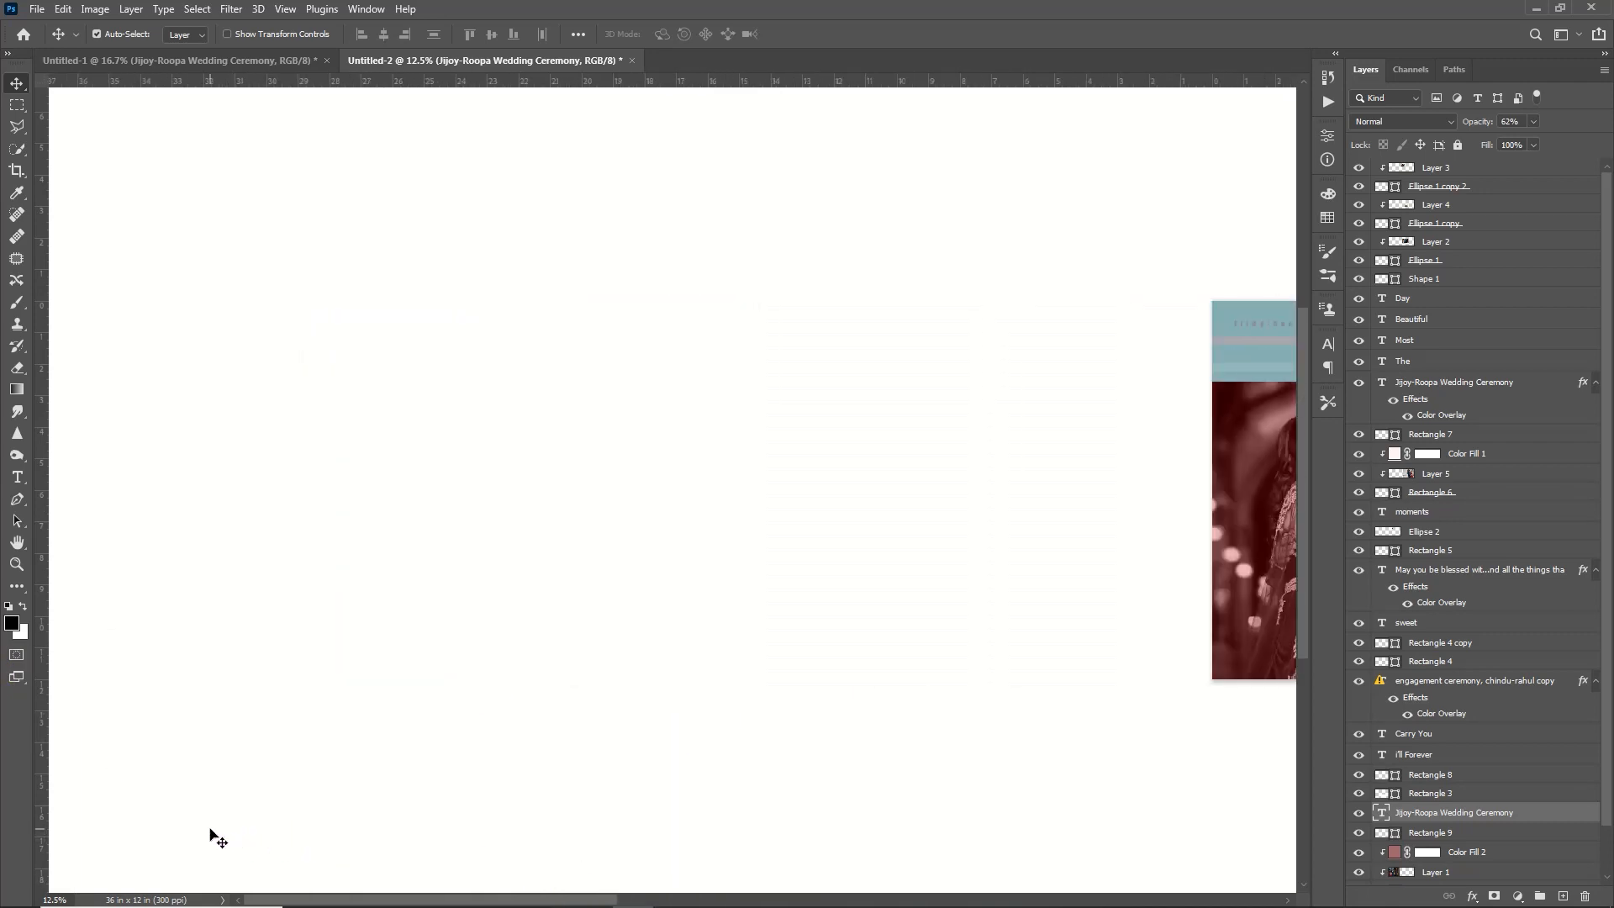
pyautogui.hotkey('ctrl', '+')
pyautogui.hotkey('ctrl', '+')
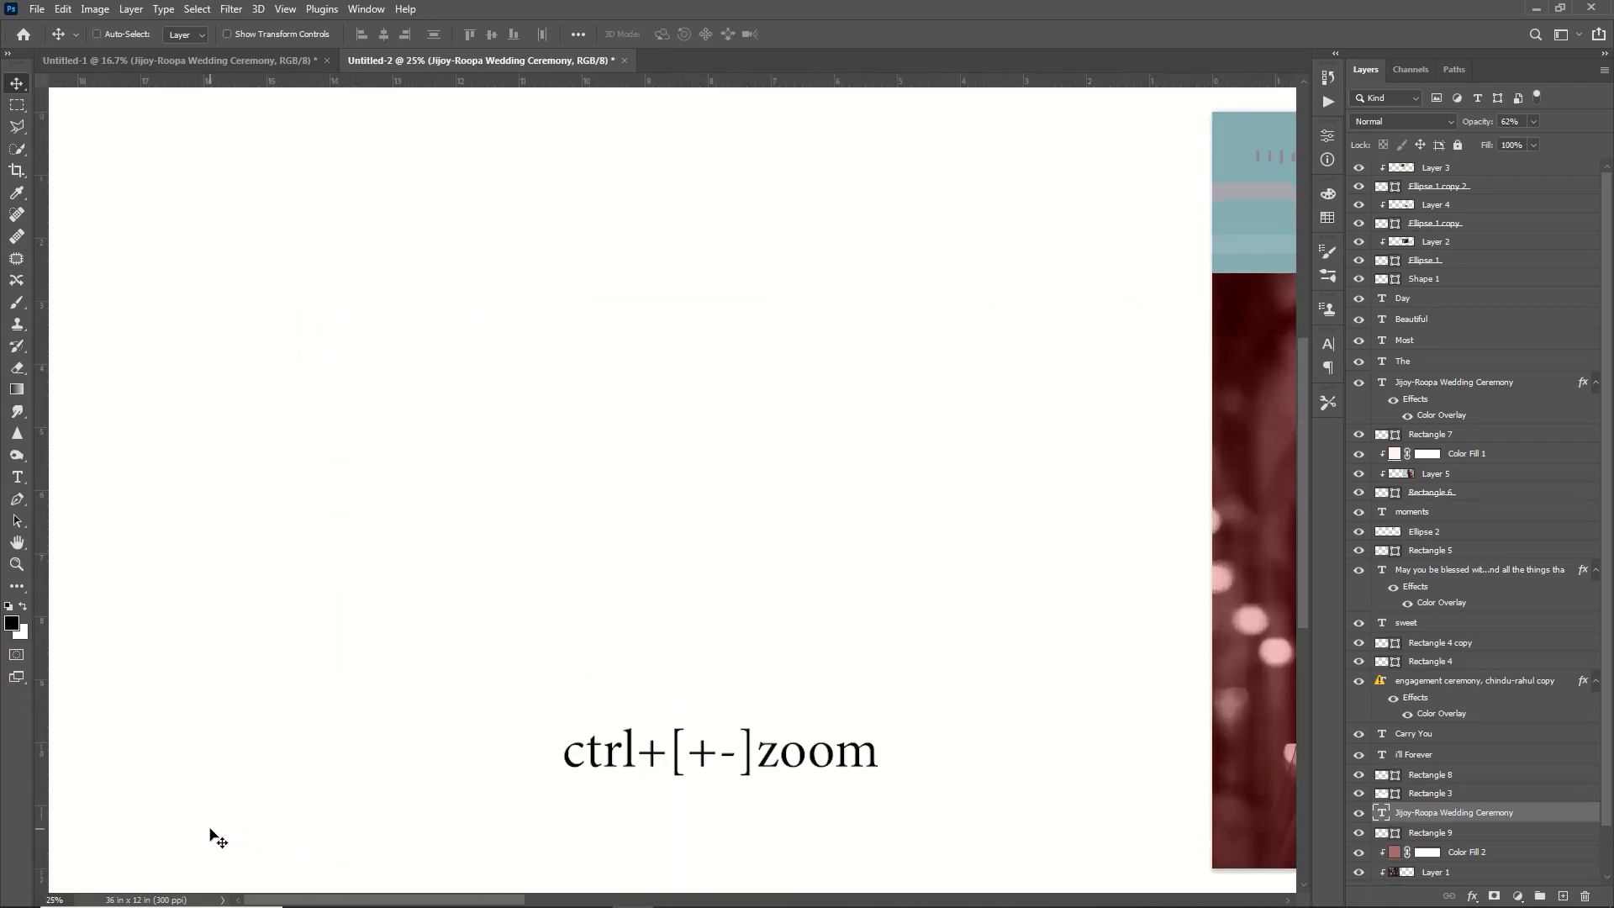
pyautogui.moveTo(401, 904); pyautogui.dragTo(661, 901)
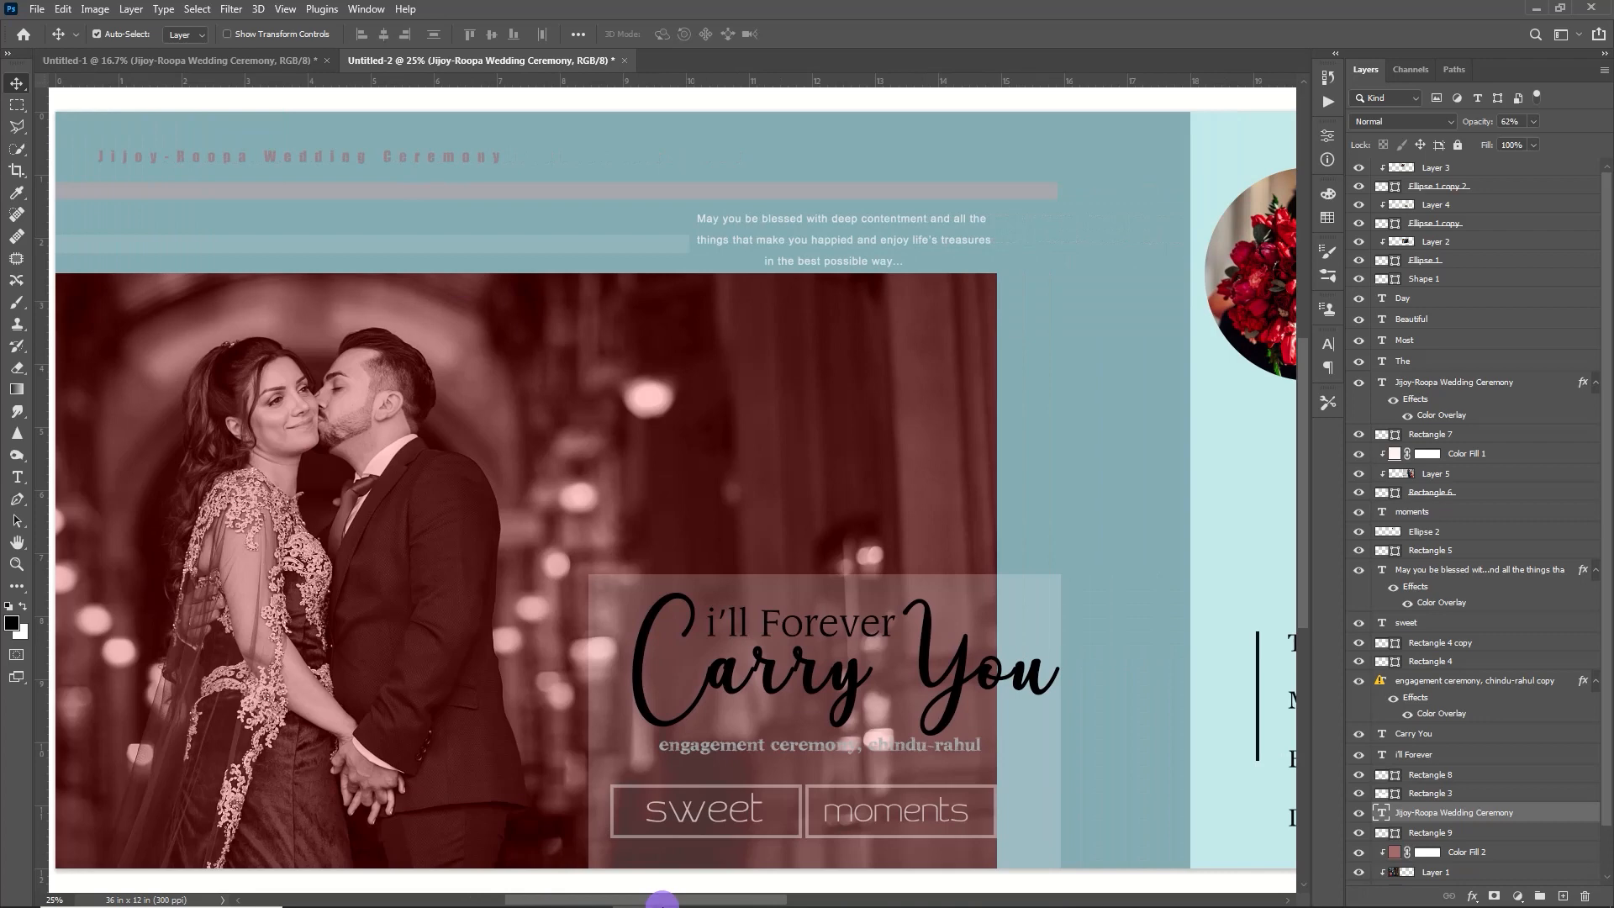
pyautogui.moveTo(661, 901); pyautogui.dragTo(915, 902)
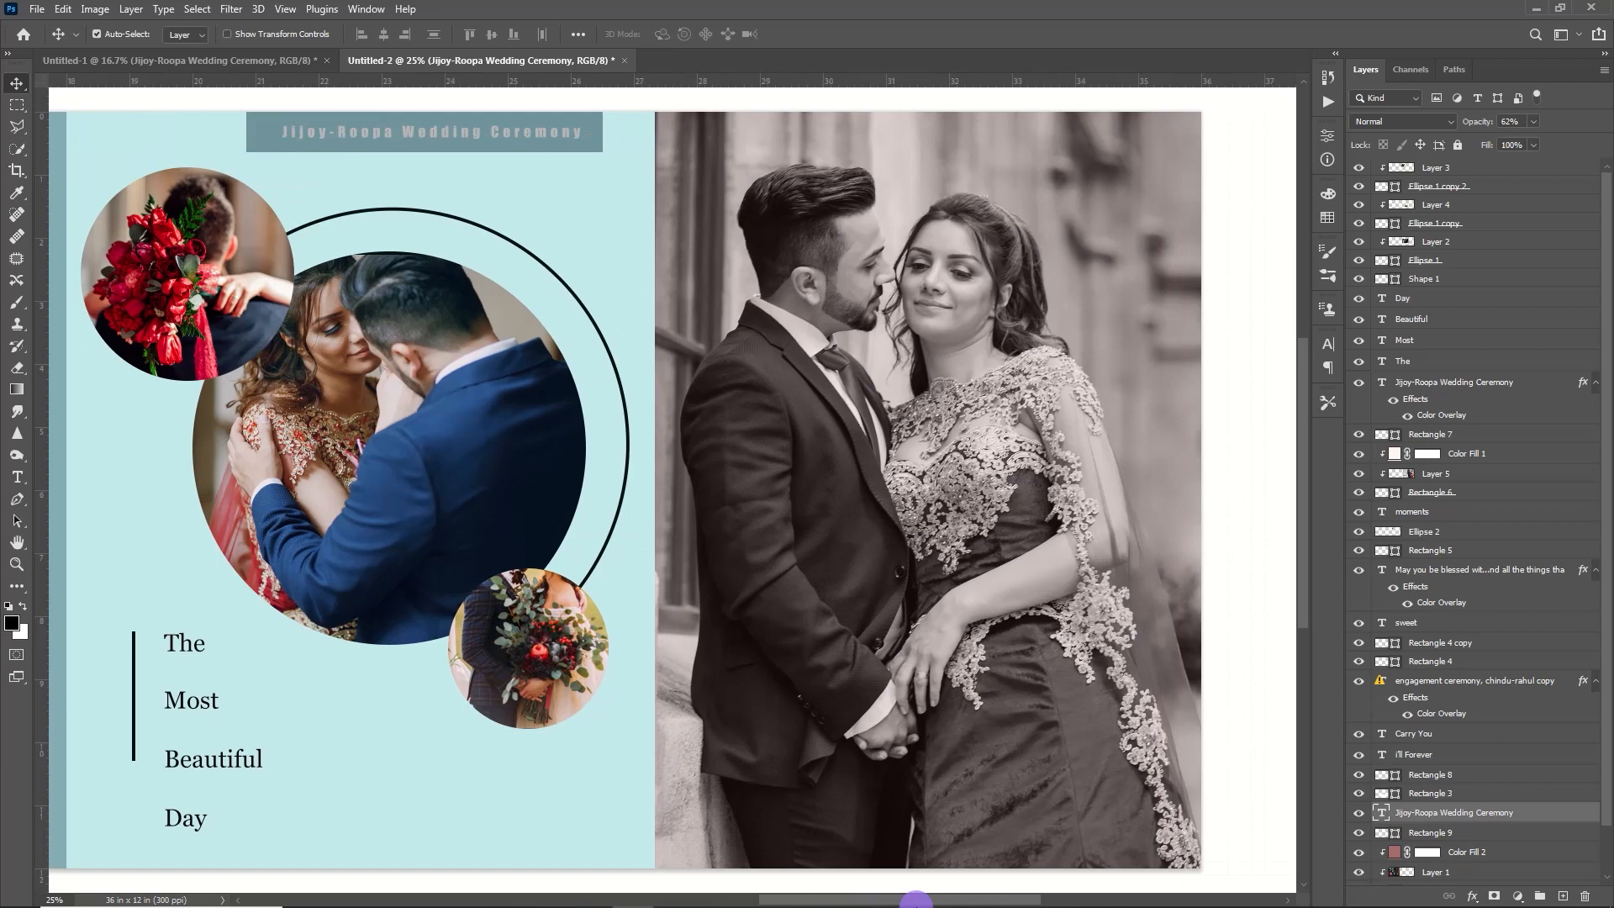
pyautogui.moveTo(916, 902); pyautogui.dragTo(649, 901)
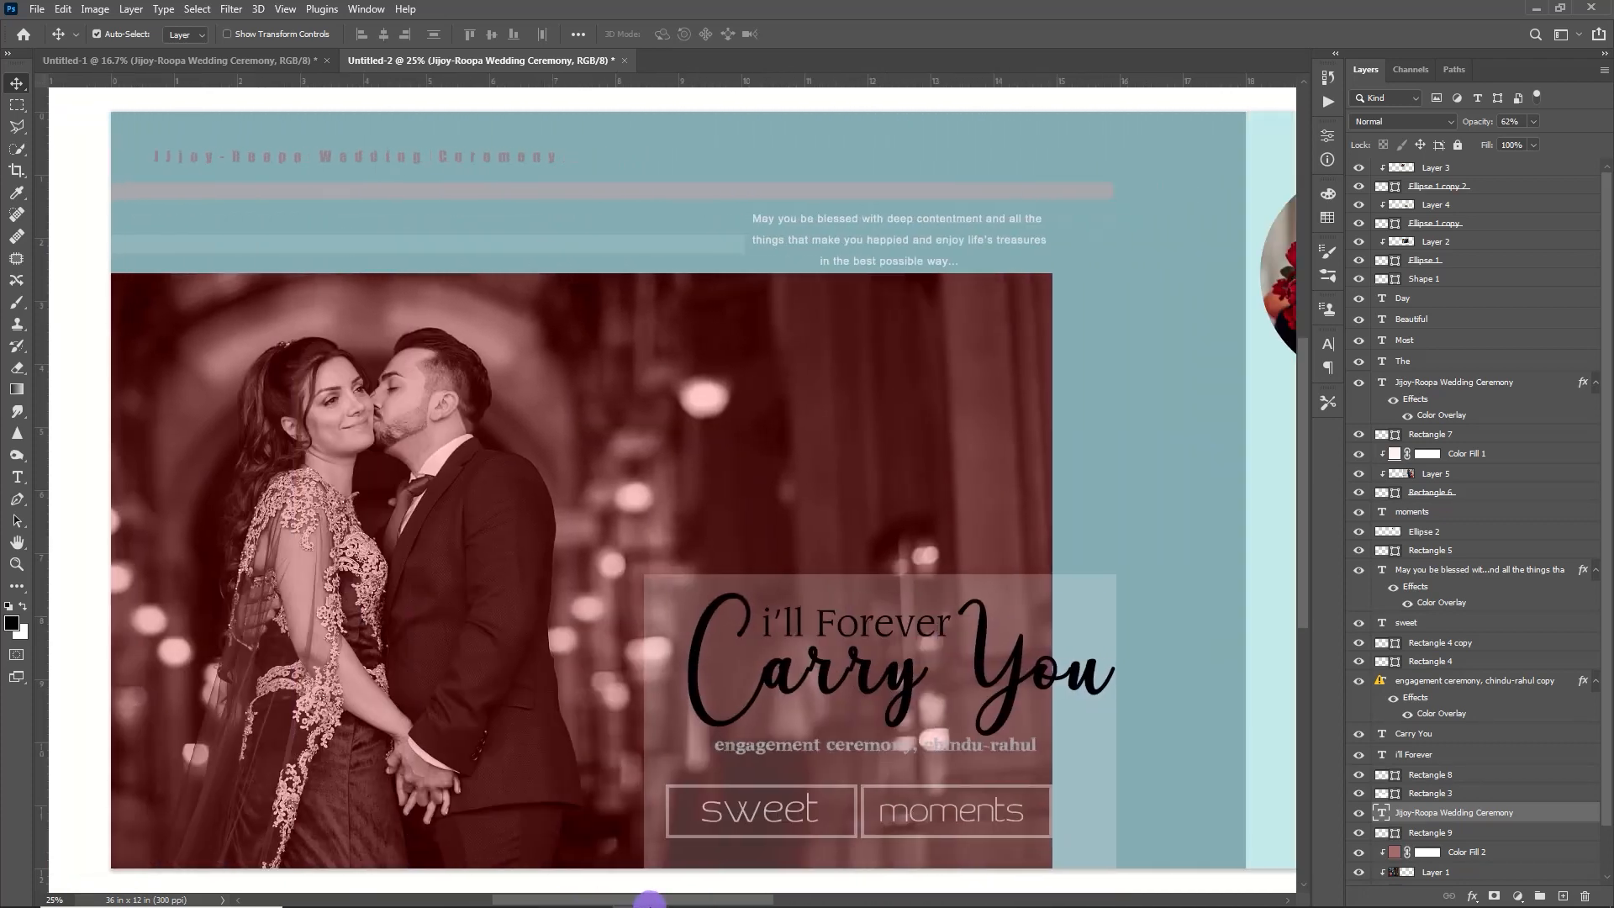
# Step: Set the left-page title's opacity to 100% and fit the whole spread in view
pyautogui.press('0')
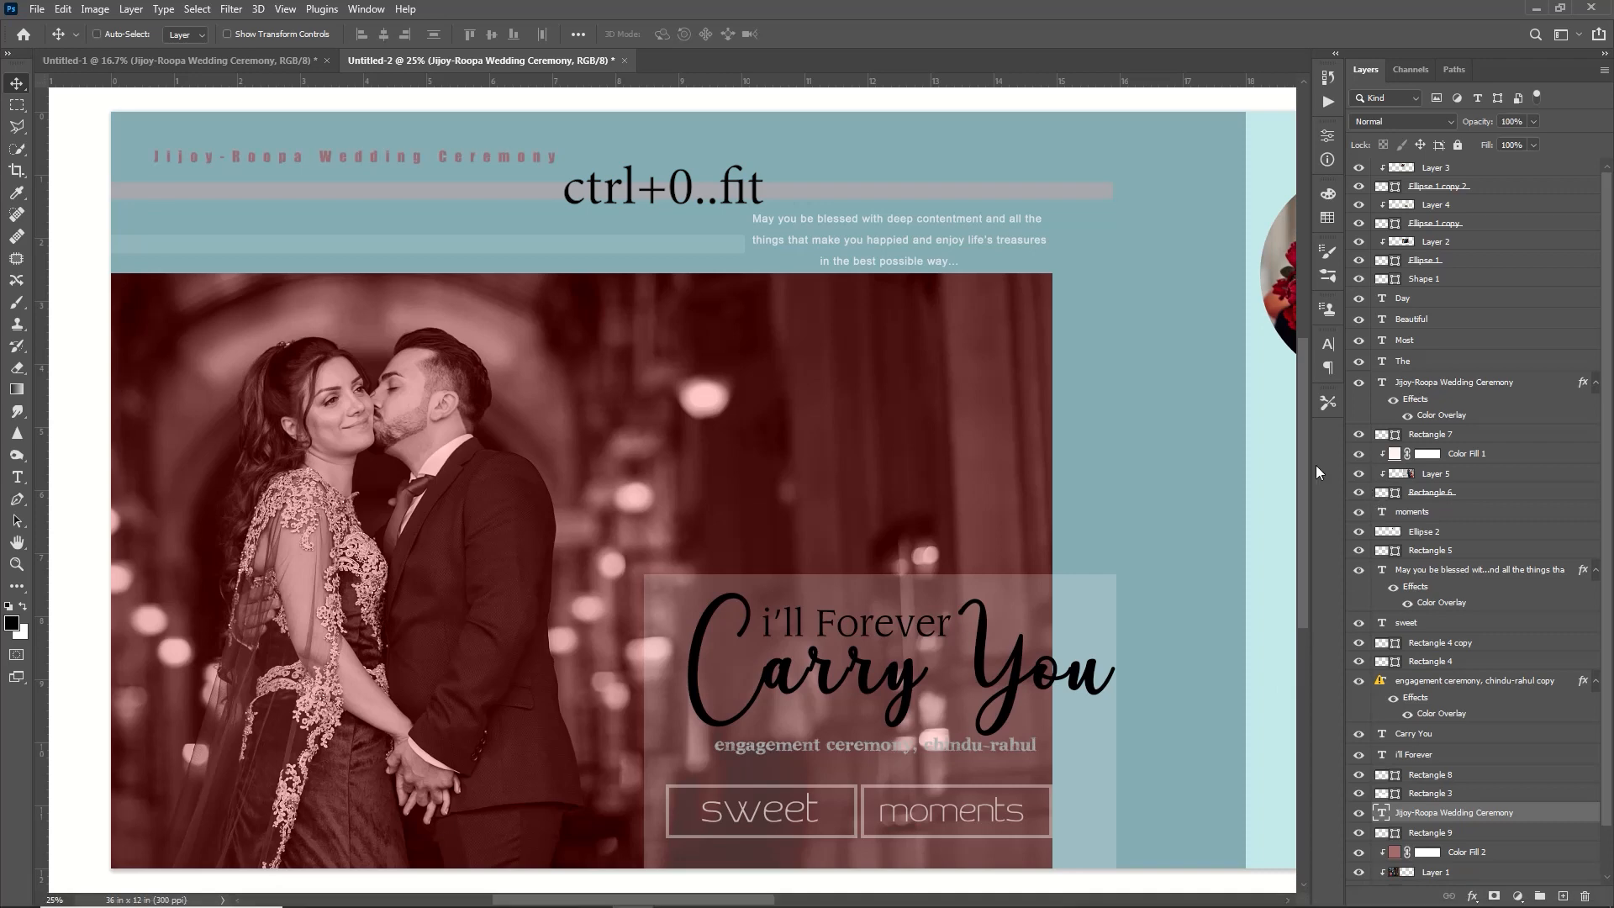
pyautogui.hotkey('ctrl', '0')
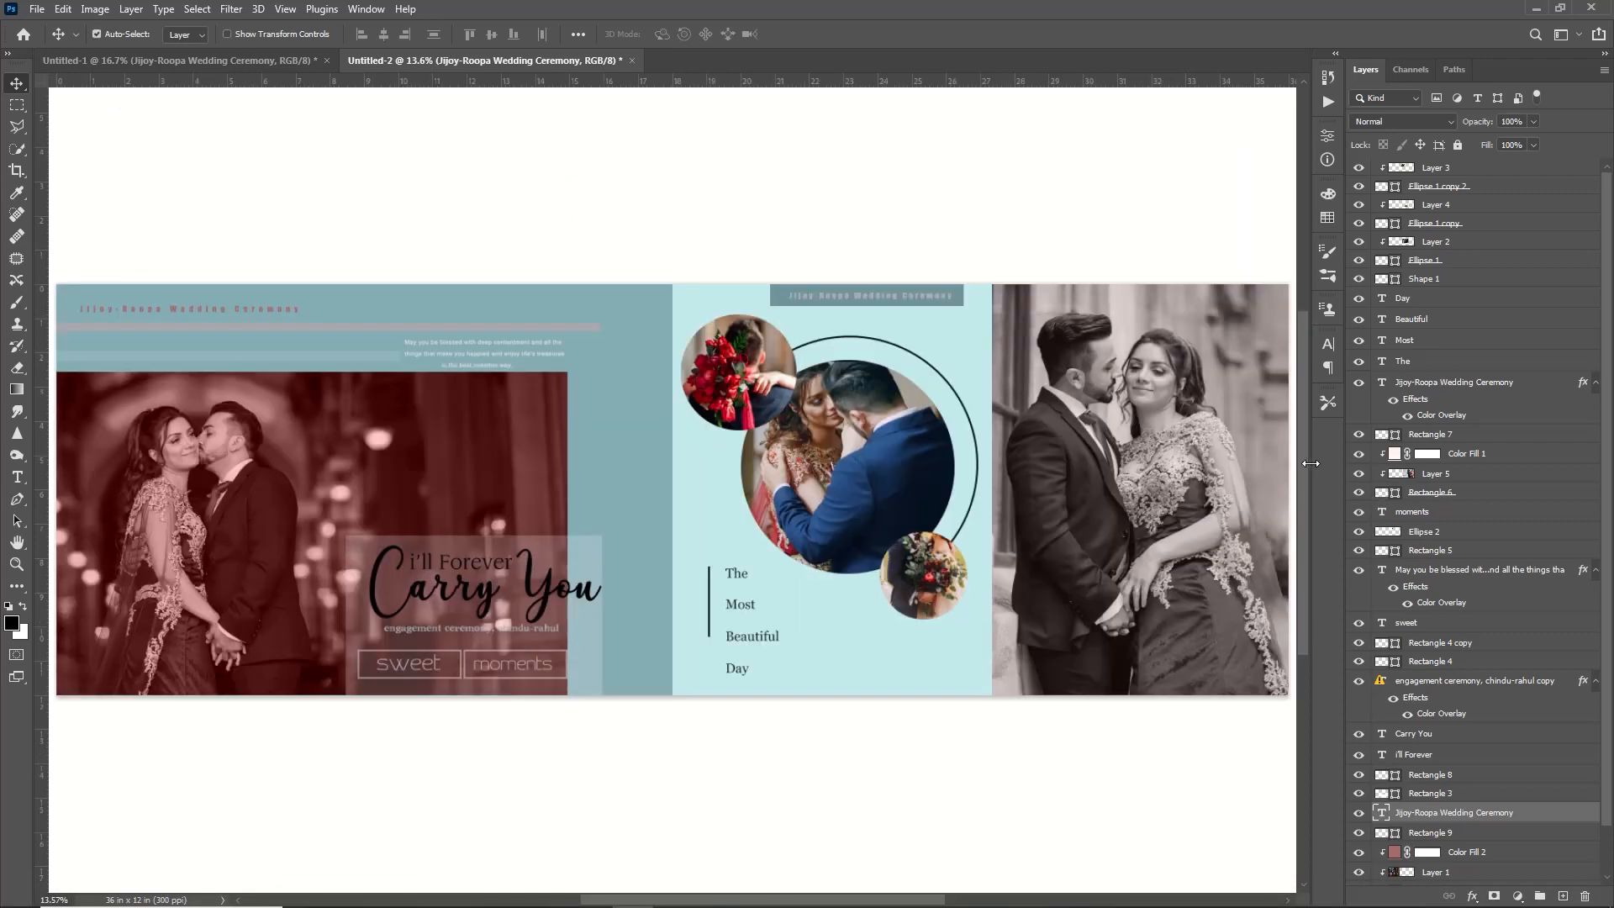